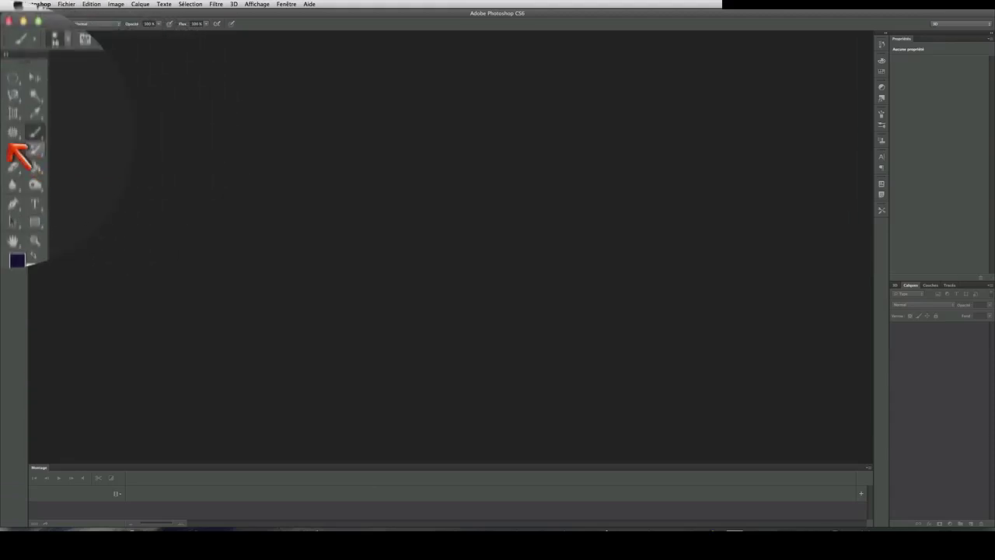
Look at the options of the Move, Elliptical Marquee and Brush tools in turn.
click(35, 48)
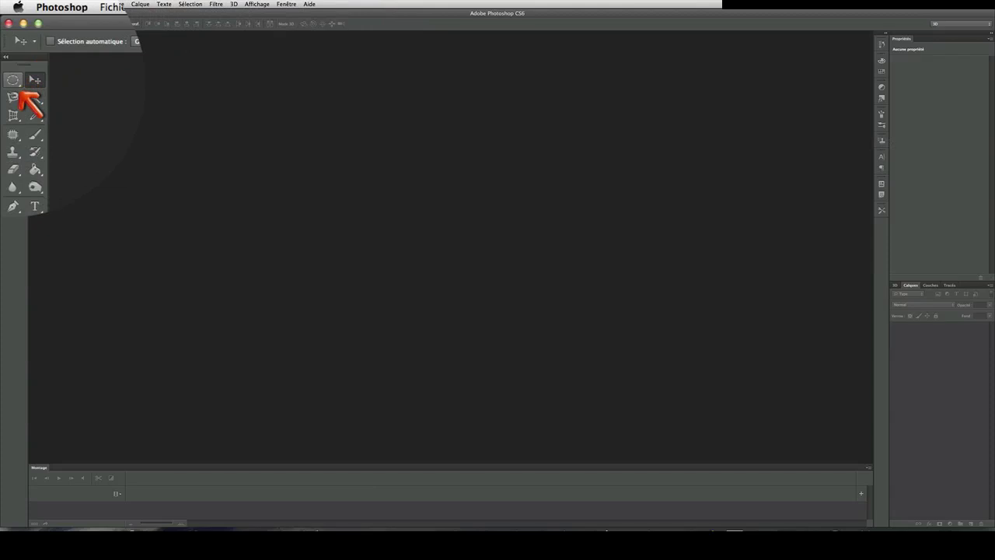
click(13, 80)
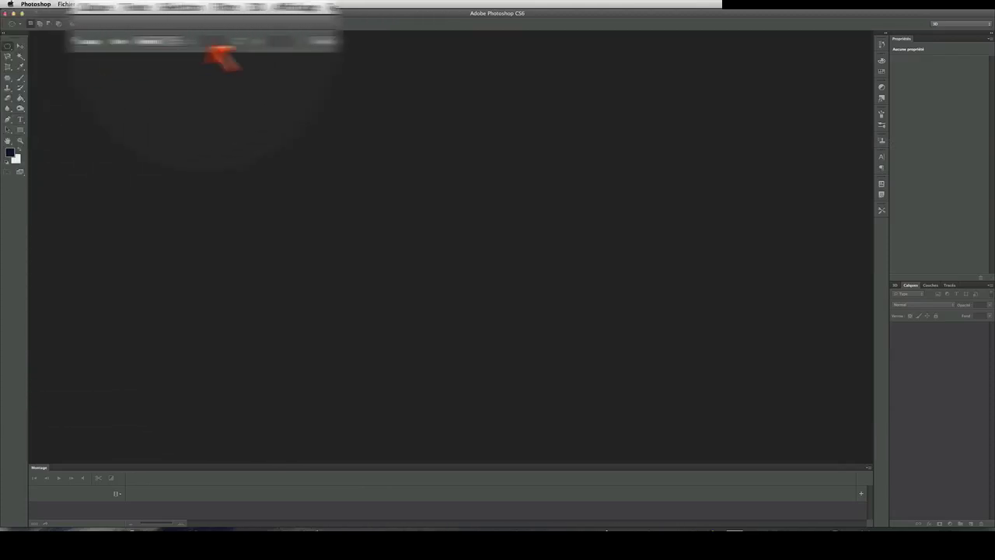
click(20, 78)
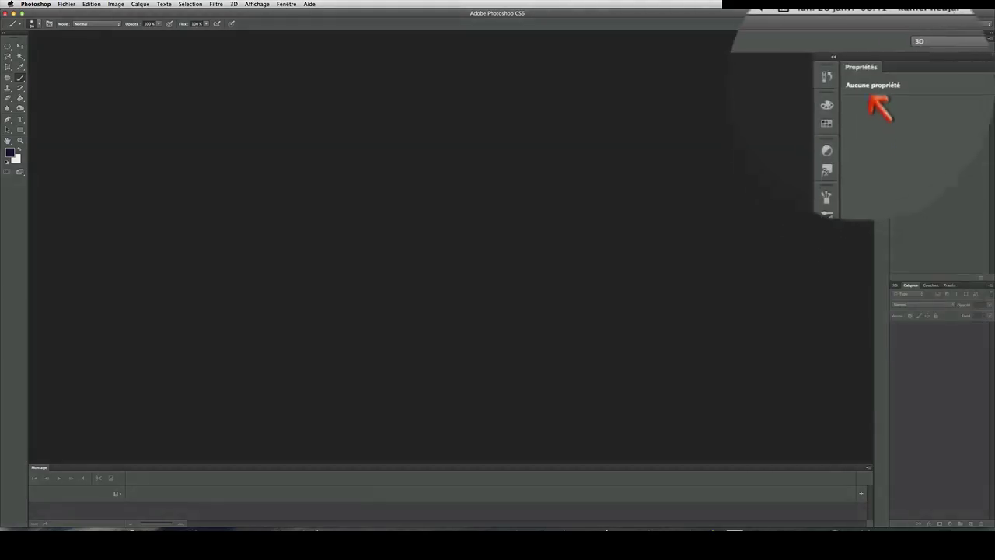
Examine the collapsed side panels one after another, including history, colour, swatches, adjustments, styles and brush settings.
click(859, 78)
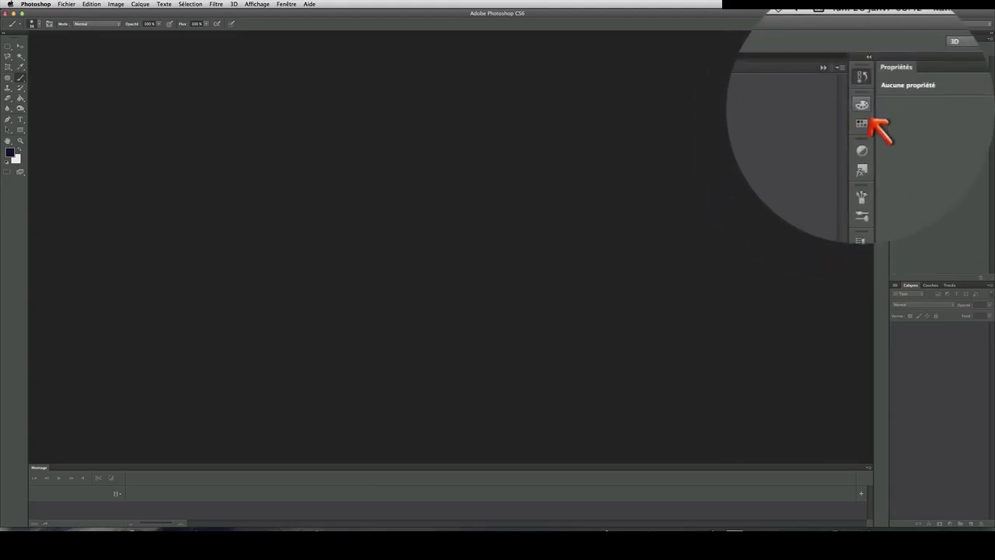
click(858, 104)
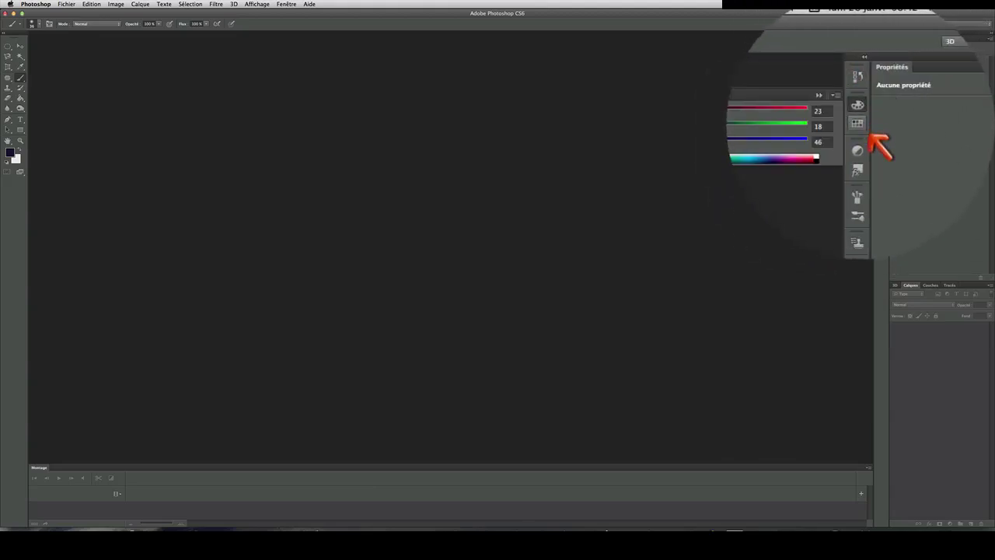
click(858, 122)
click(860, 131)
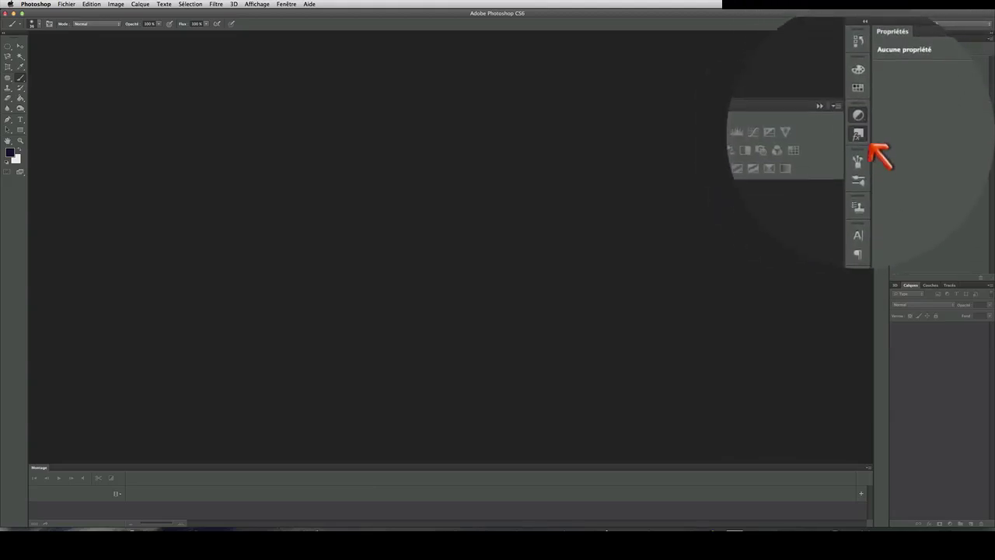
click(860, 151)
click(863, 149)
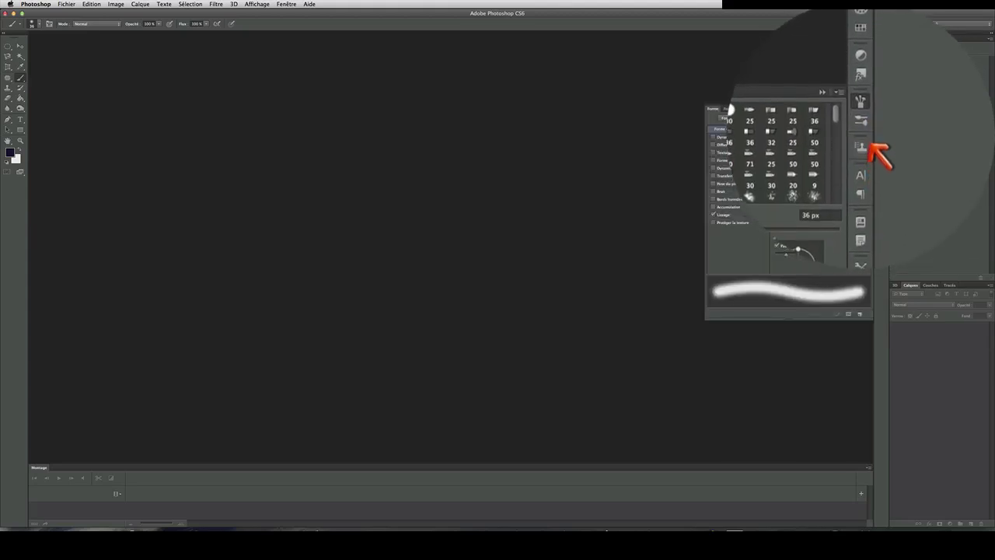
click(871, 90)
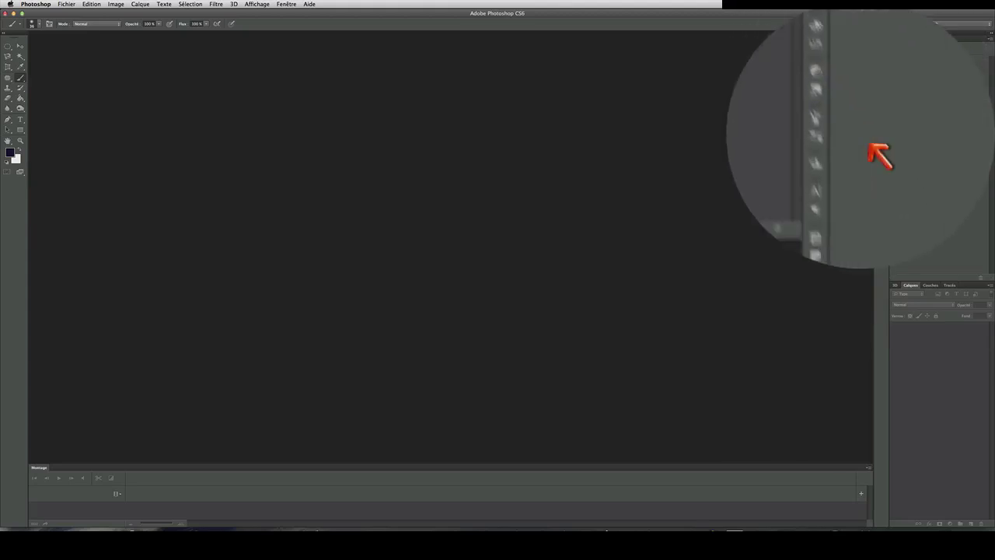
click(865, 76)
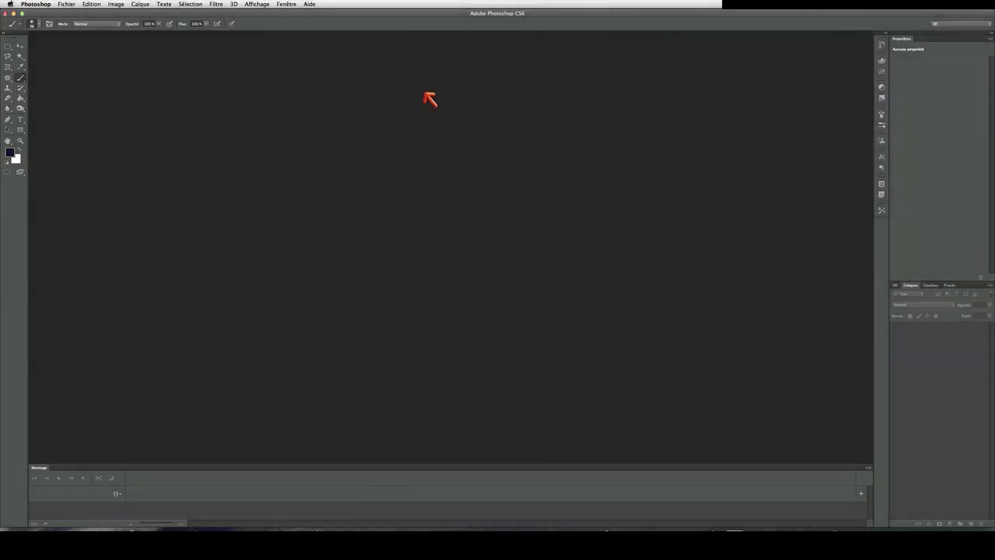
Examine the list of available windows and the contents of the Couches, Tracés, 3D and Calques panels.
click(286, 4)
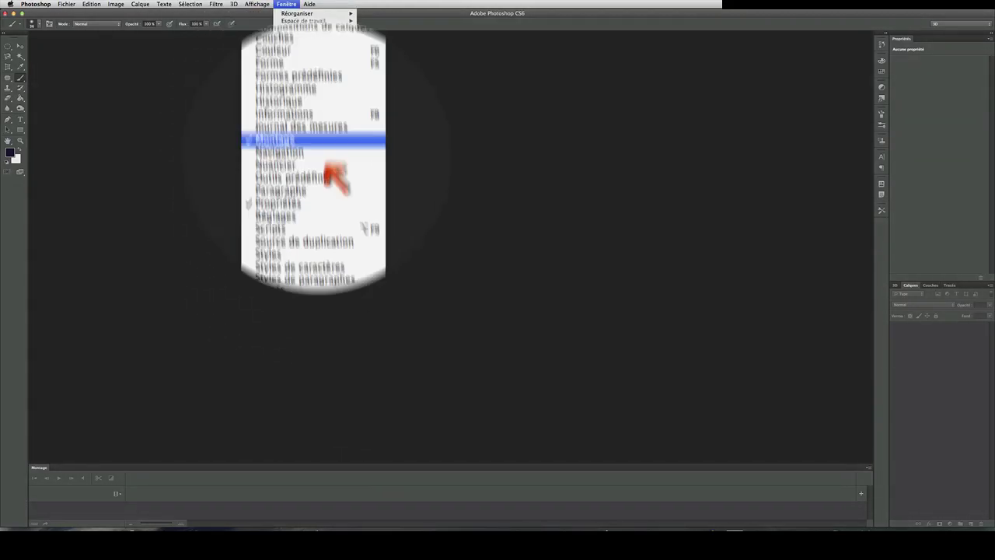
click(869, 367)
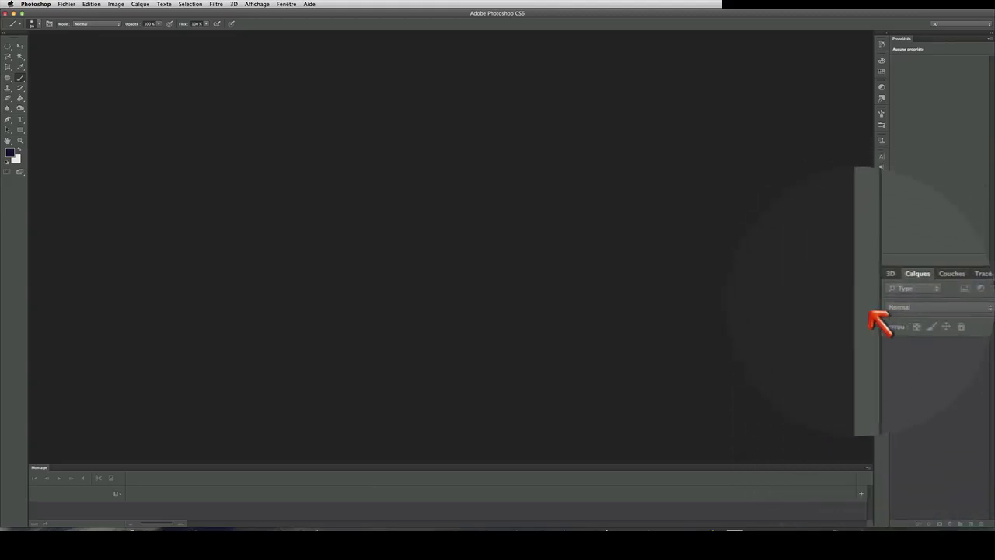
click(884, 283)
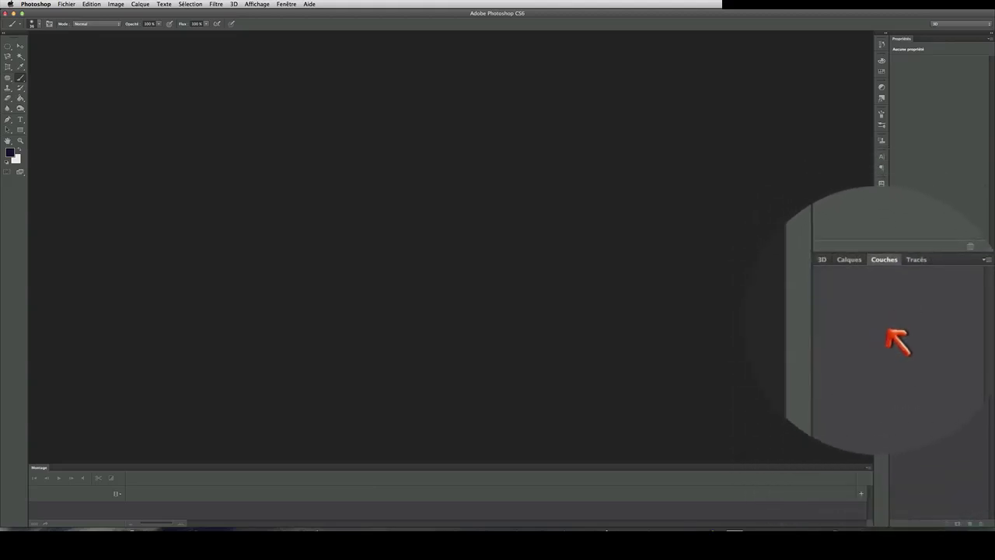
click(922, 289)
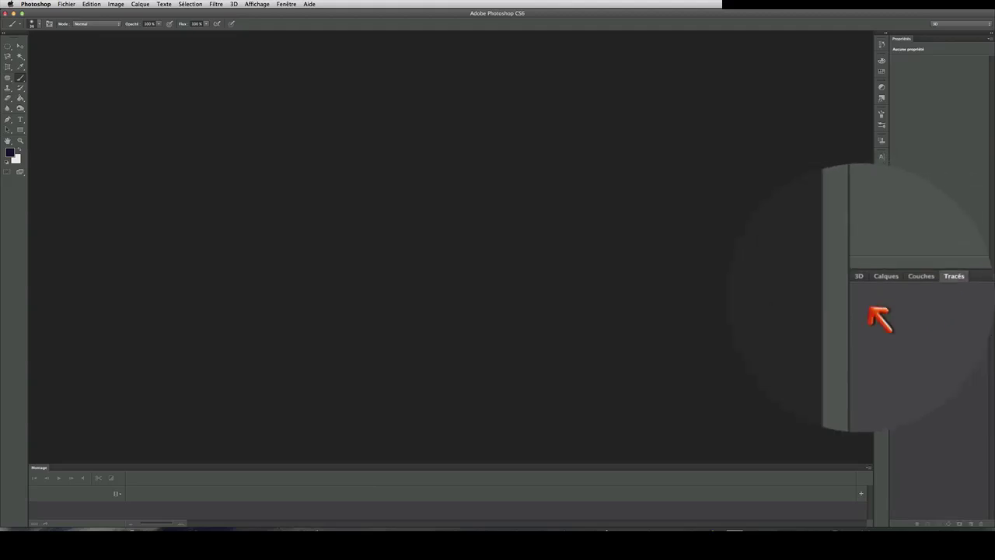
click(879, 286)
click(857, 285)
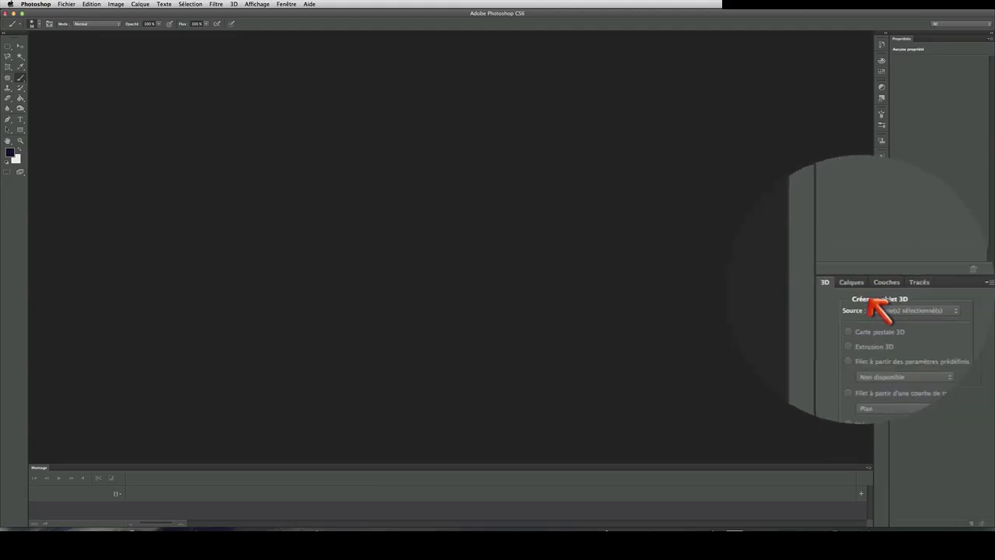
click(884, 286)
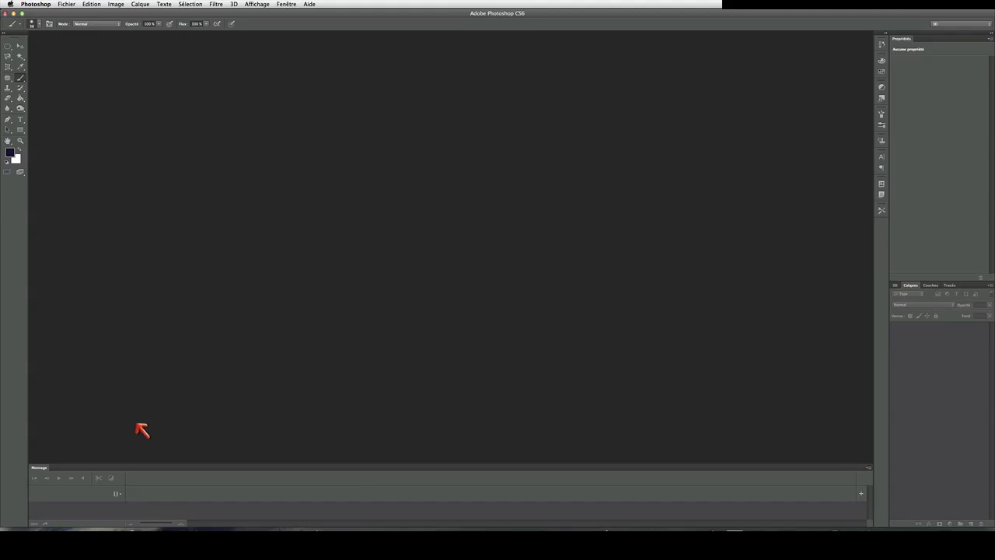
Collapse the Montage timeline panel.
double_click(44, 472)
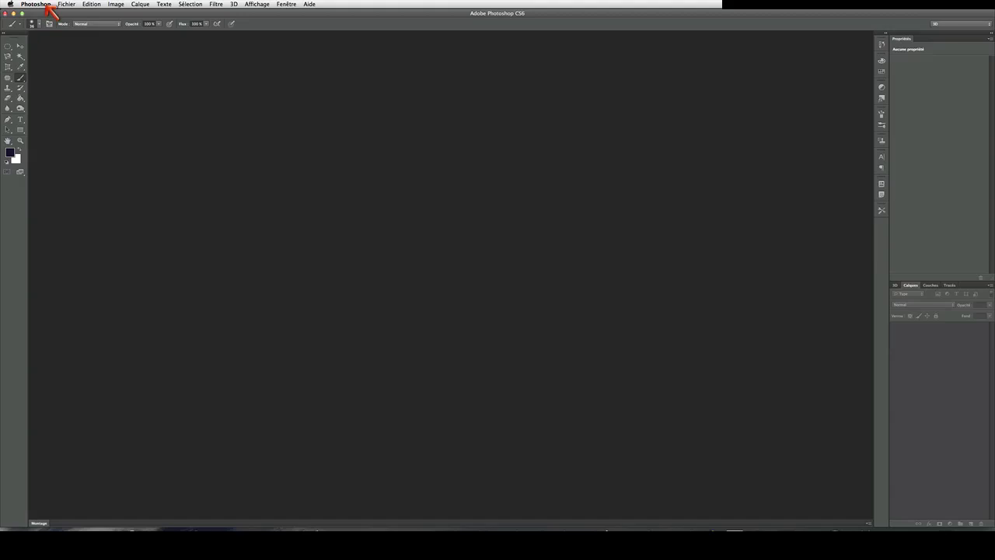
Review the general, interface and performance preferences, including the history states and cache settings, and close the preferences.
click(47, 6)
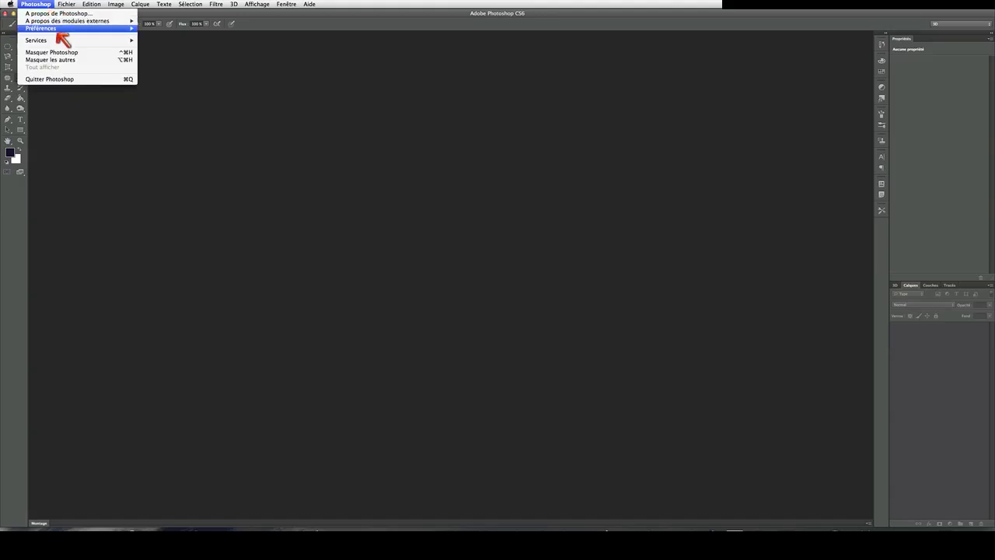
mouse_move(59, 30)
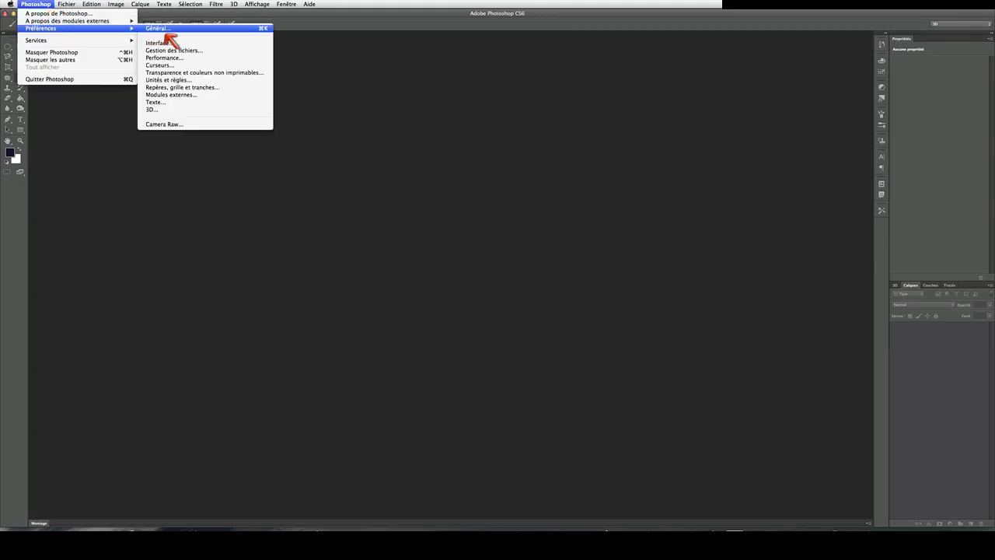
click(161, 29)
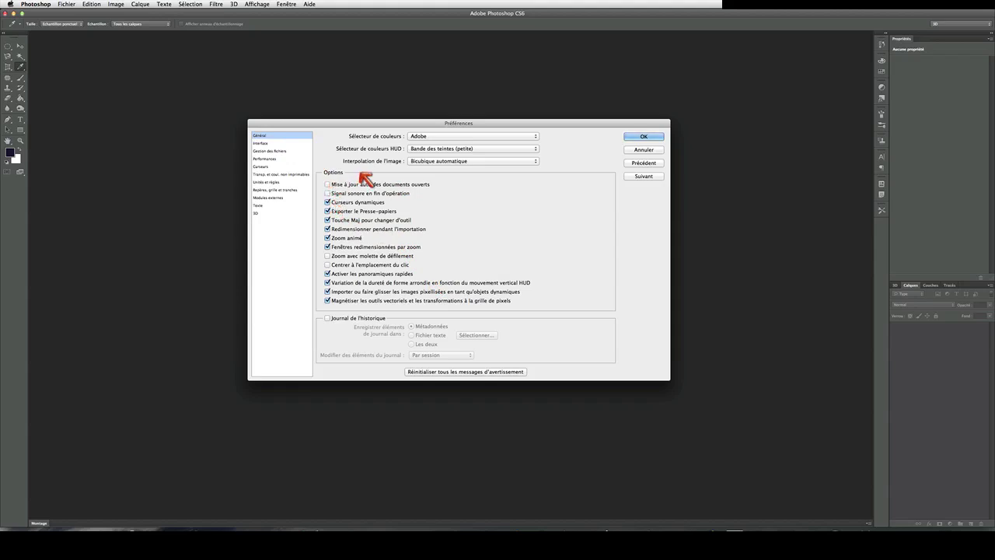
click(277, 145)
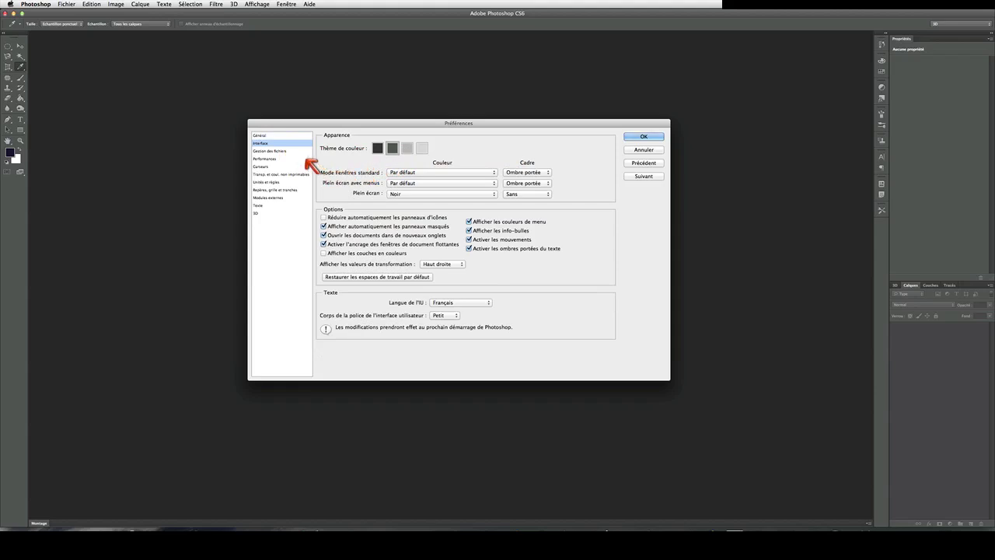
click(273, 159)
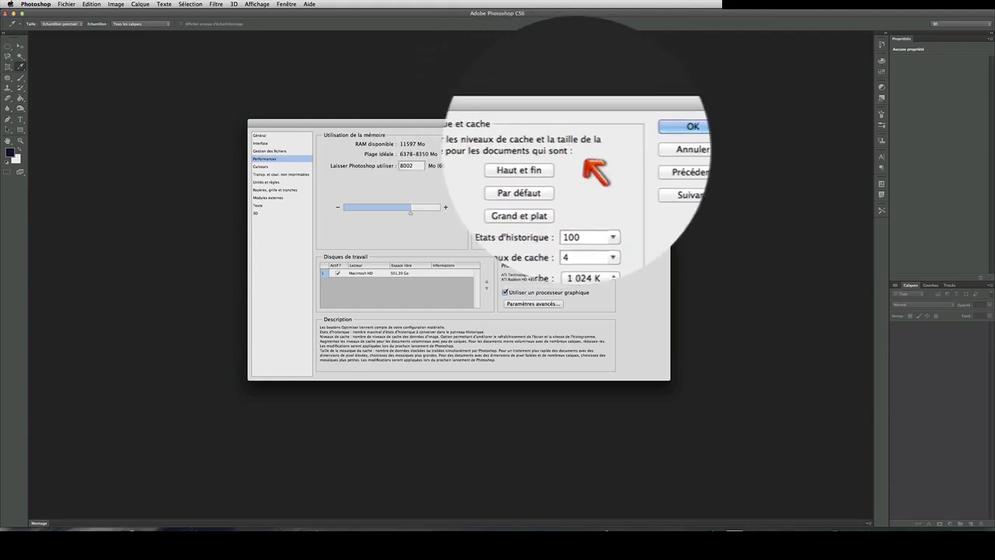
mouse_move(463, 176)
mouse_move(534, 156)
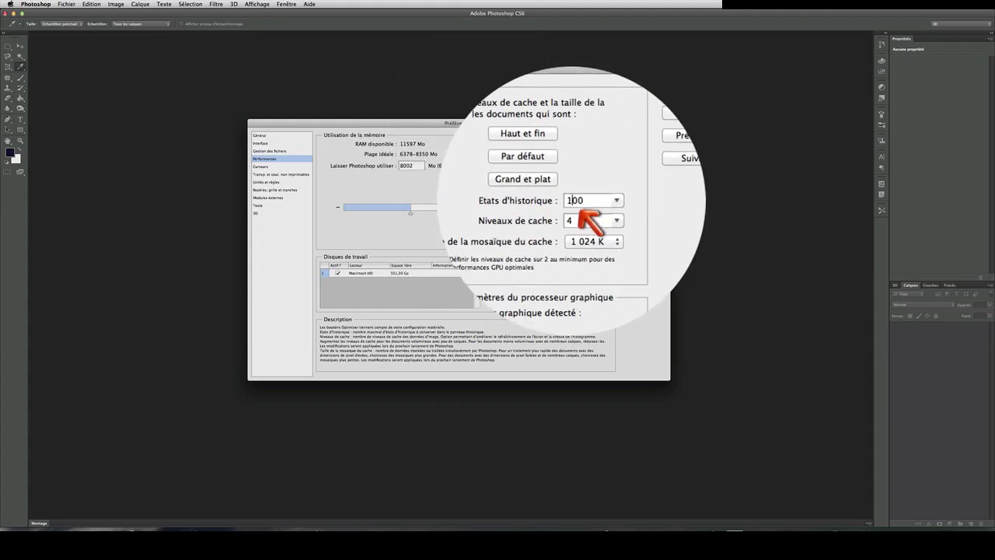
click(608, 211)
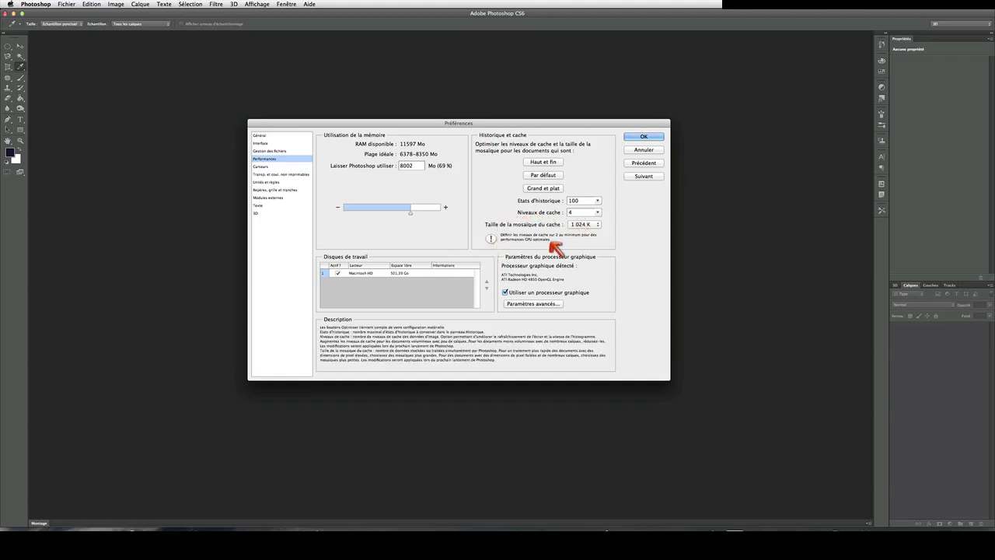
click(640, 139)
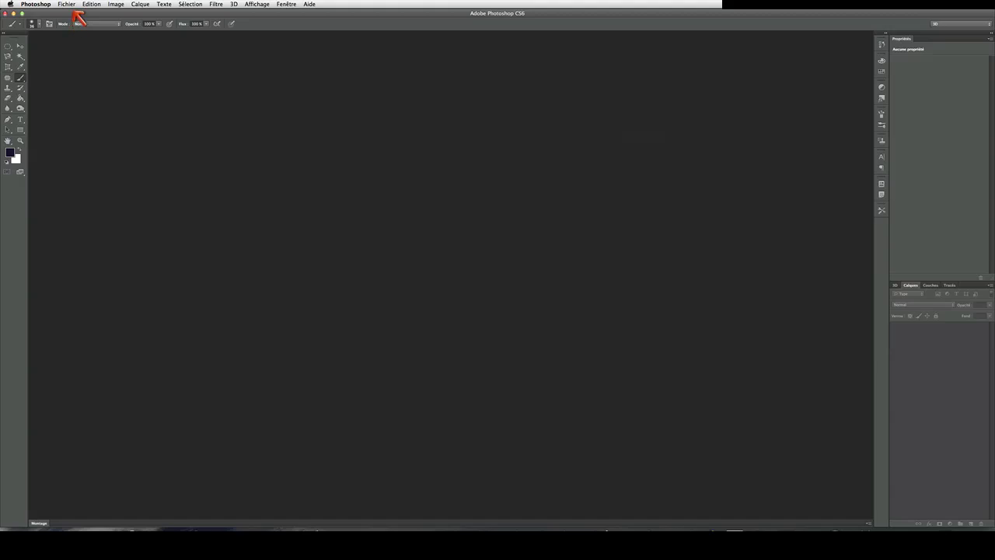
Start a new document and name it "photoshop".
click(71, 5)
click(78, 22)
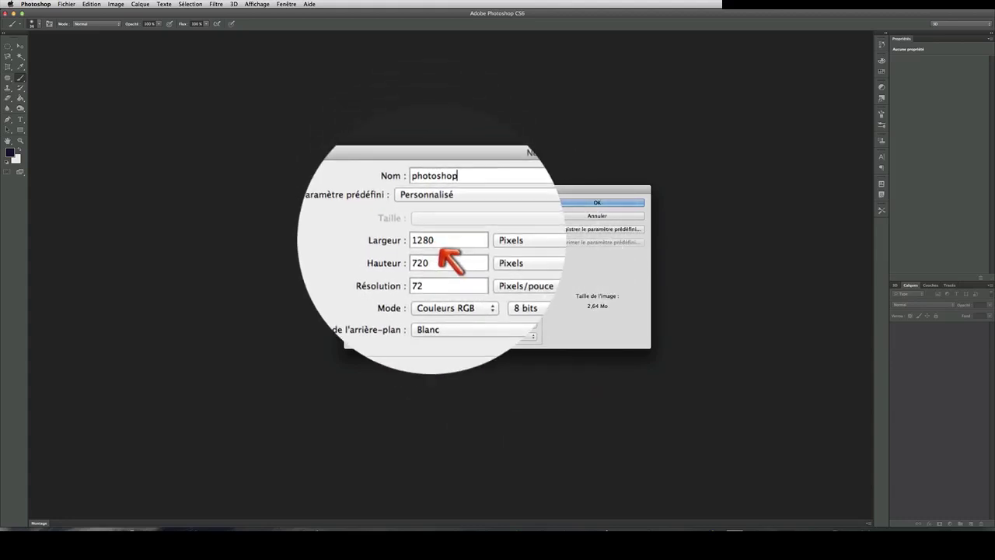
click(437, 242)
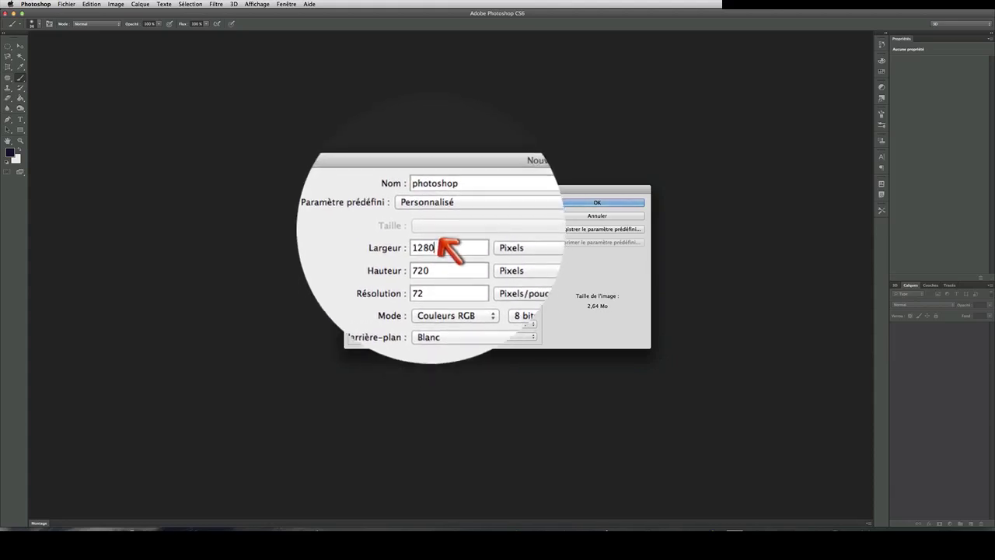
Try the Papier format international preset for the new document and return to Personnalisé.
click(447, 215)
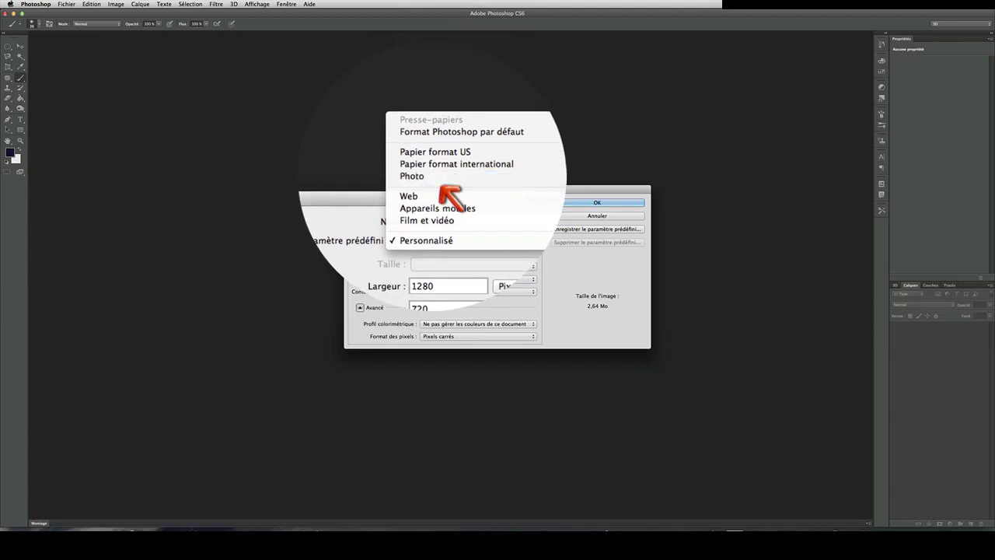
click(441, 184)
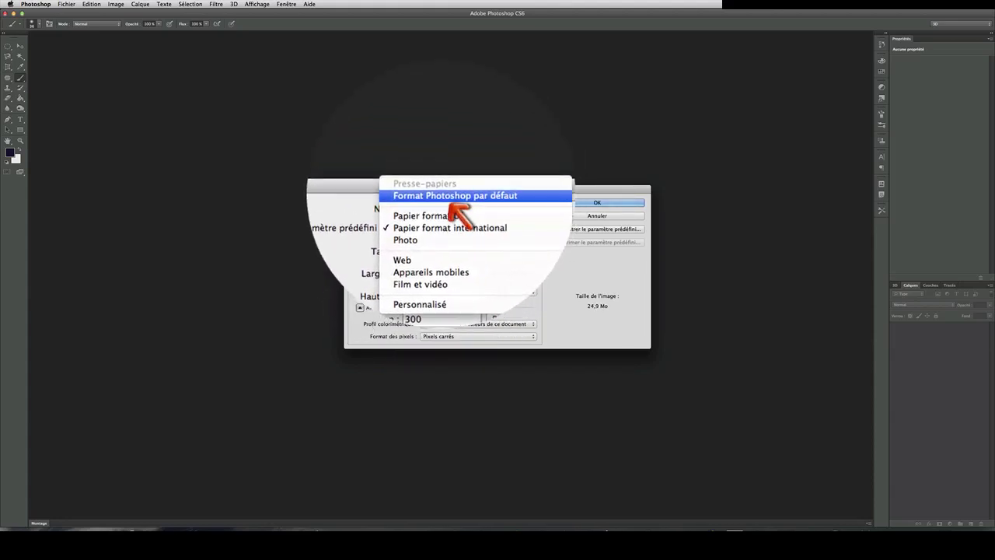
click(449, 260)
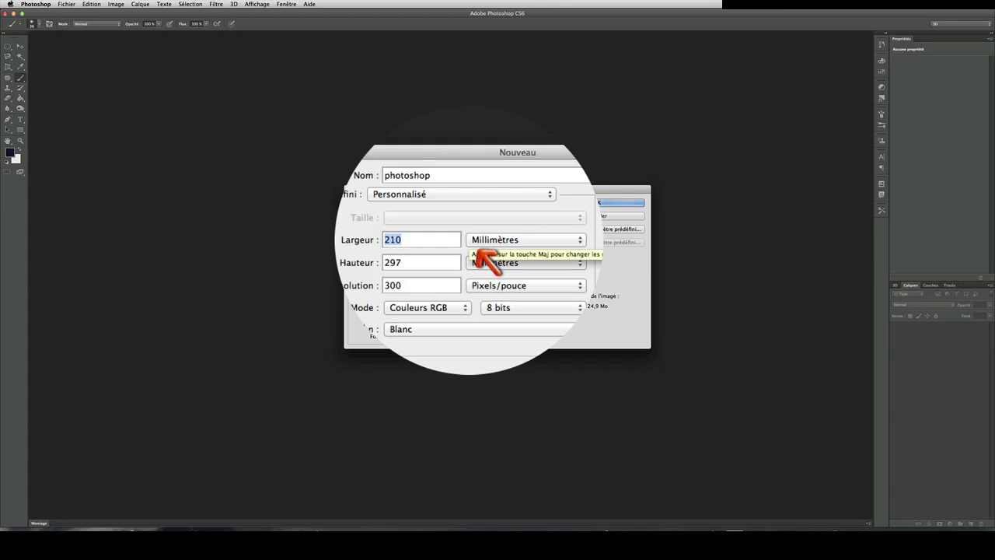
Set the new document's width to 1280 pixels and its height to 720 pixels.
text(1280)
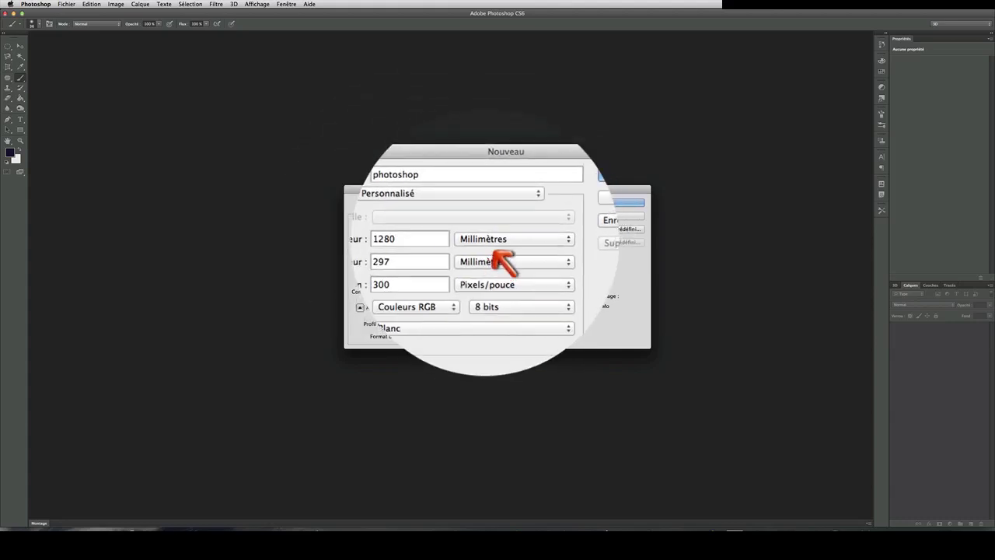
click(498, 243)
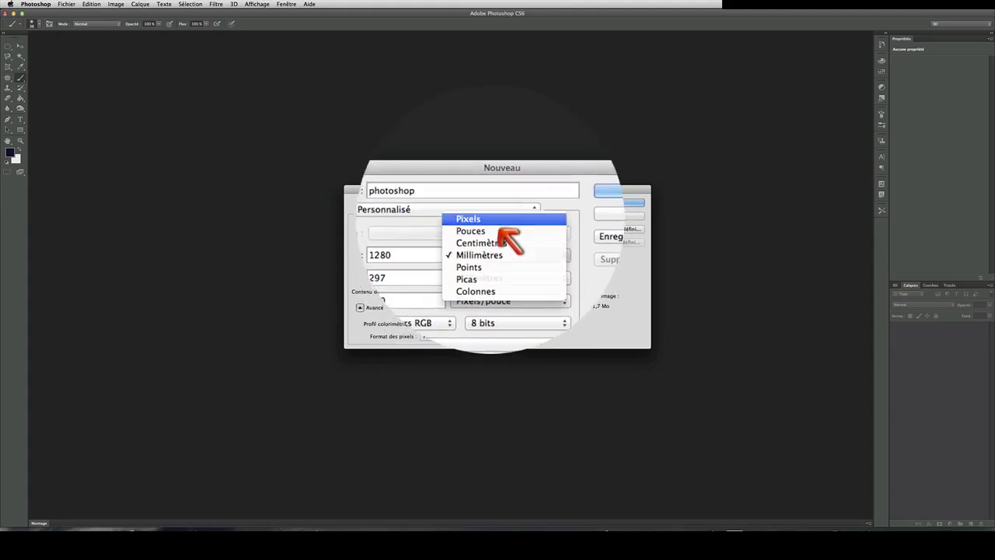
click(498, 207)
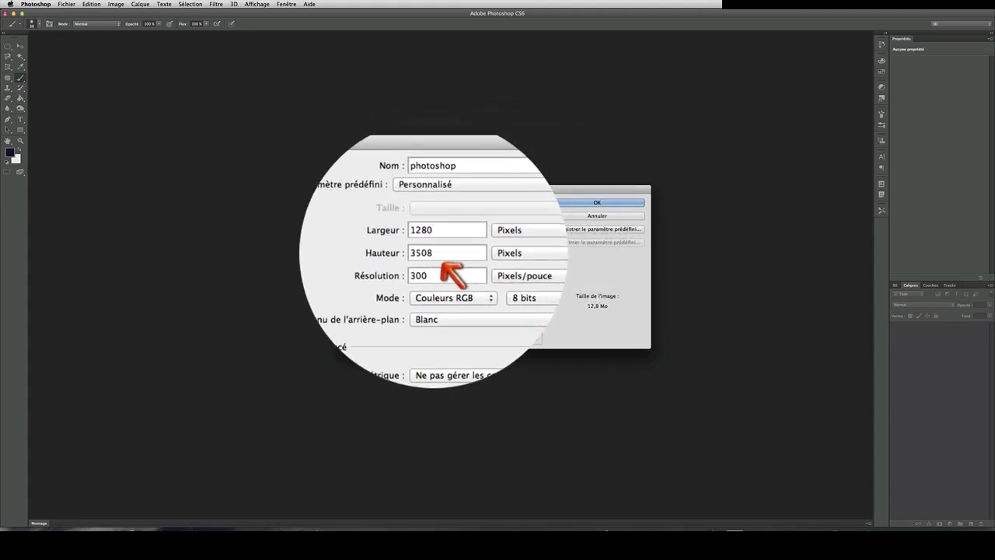
double_click(432, 260)
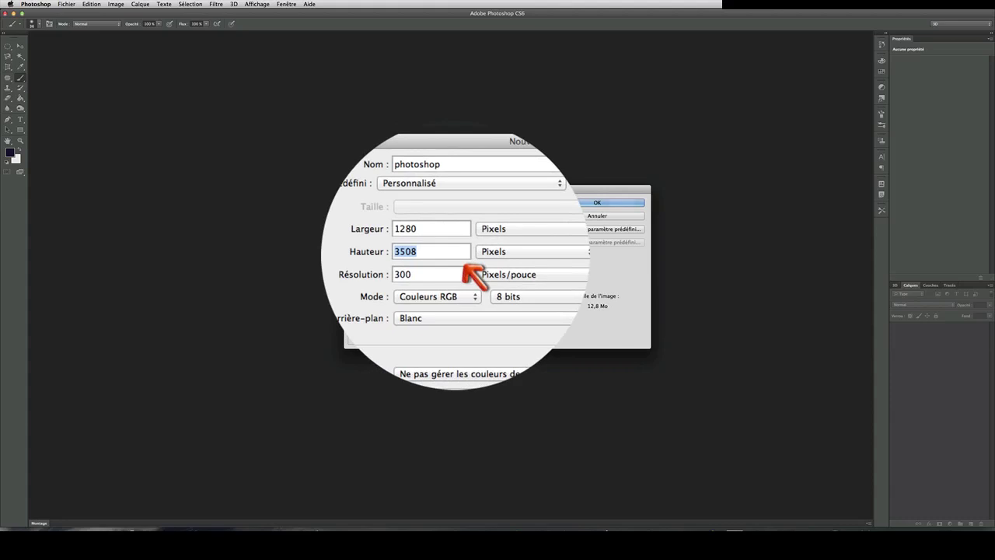
text(7)
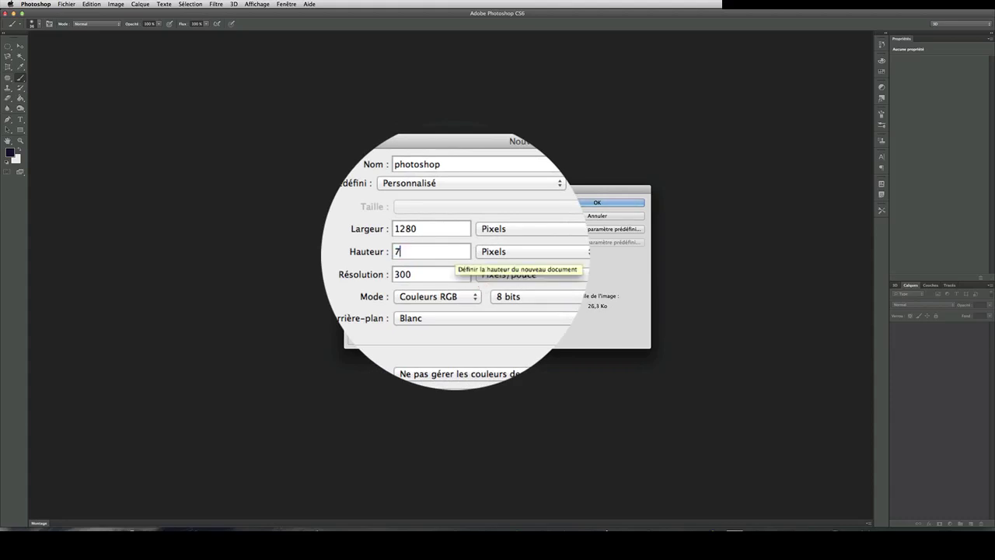
text(20)
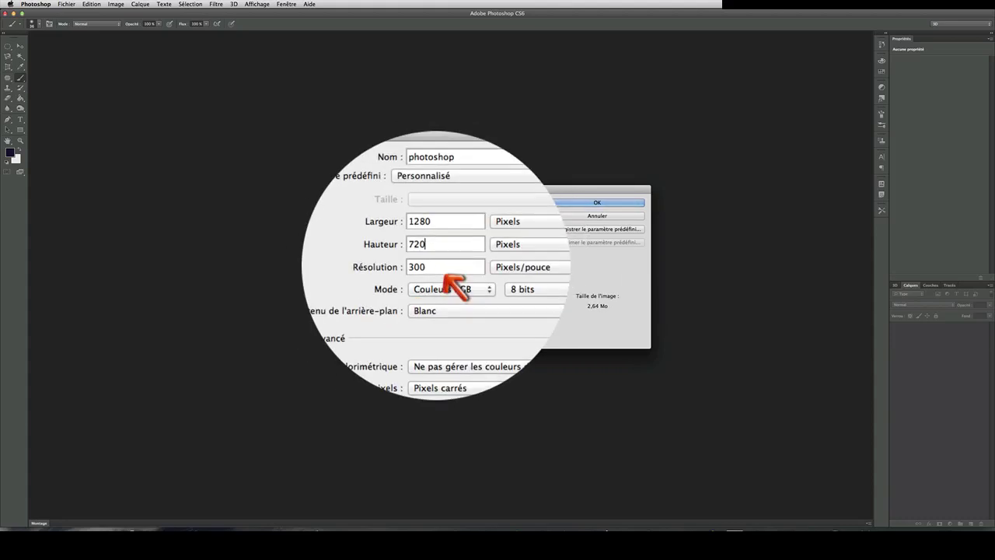
Set the new document's resolution to 72 pixels per inch.
click(427, 267)
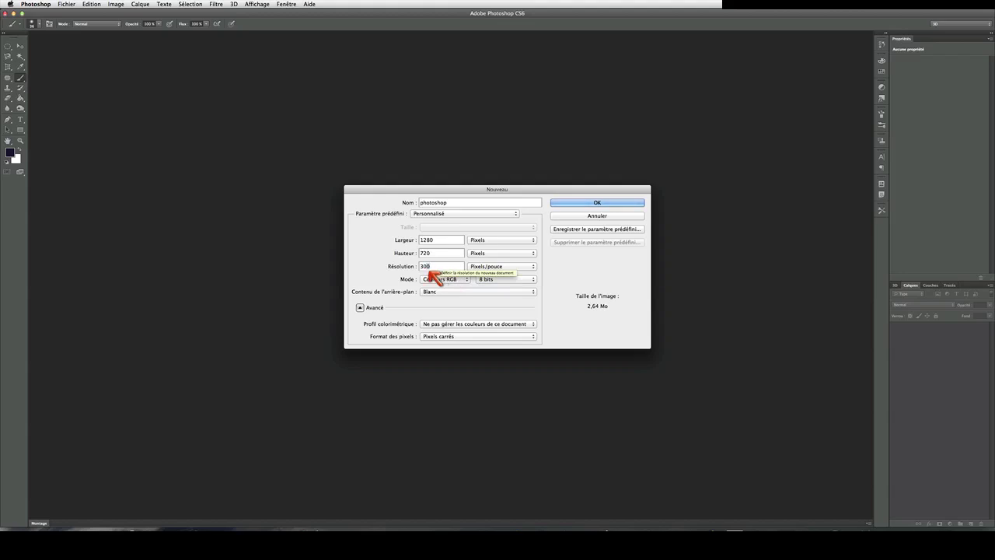
double_click(425, 268)
text(72)
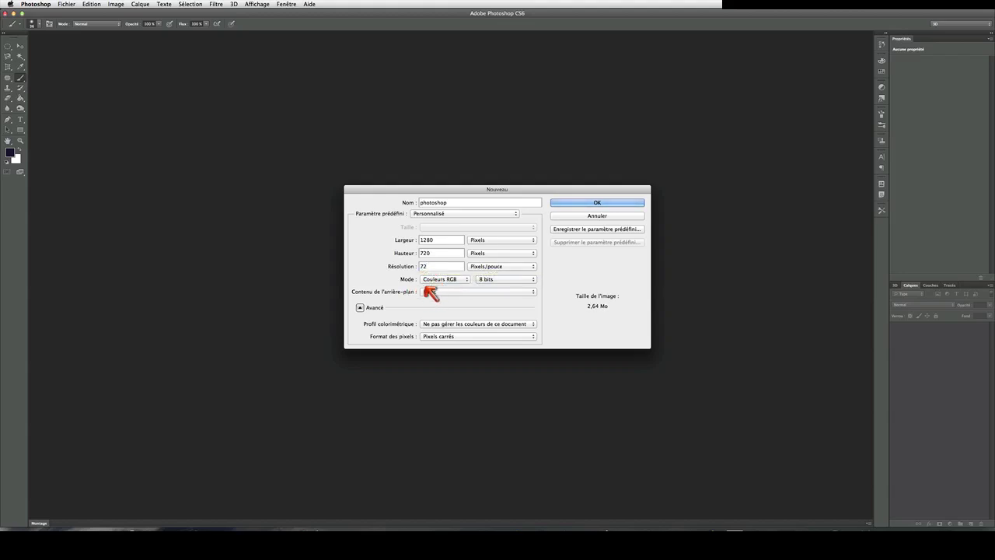
Review the colour mode choices for the new document, including Couleurs CMJN, and keep Couleurs RGB.
click(443, 280)
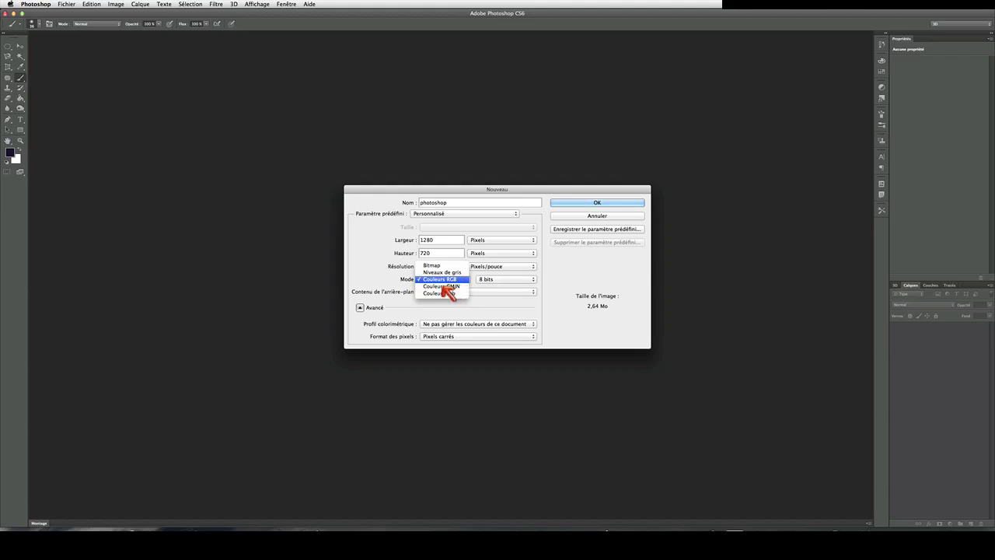
click(443, 280)
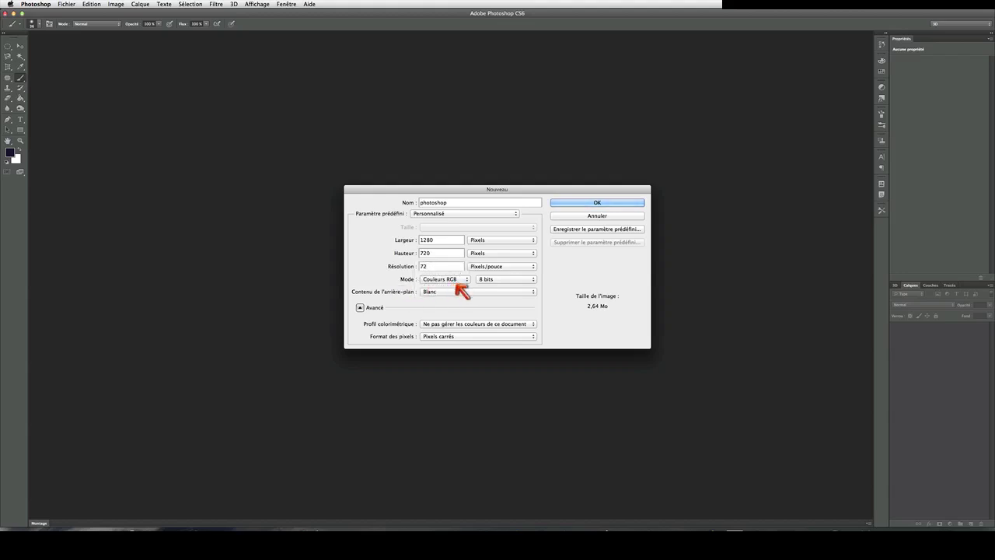
click(441, 283)
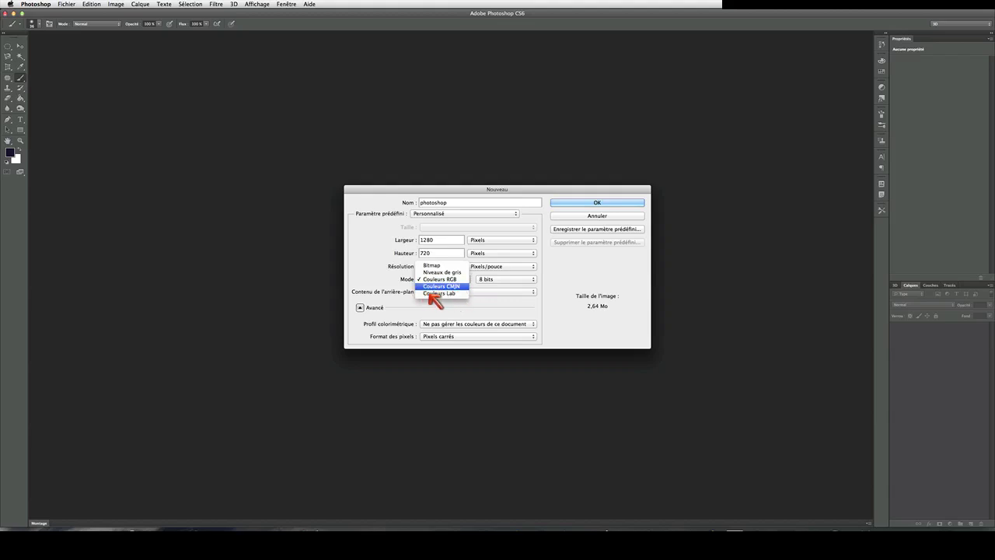
click(393, 289)
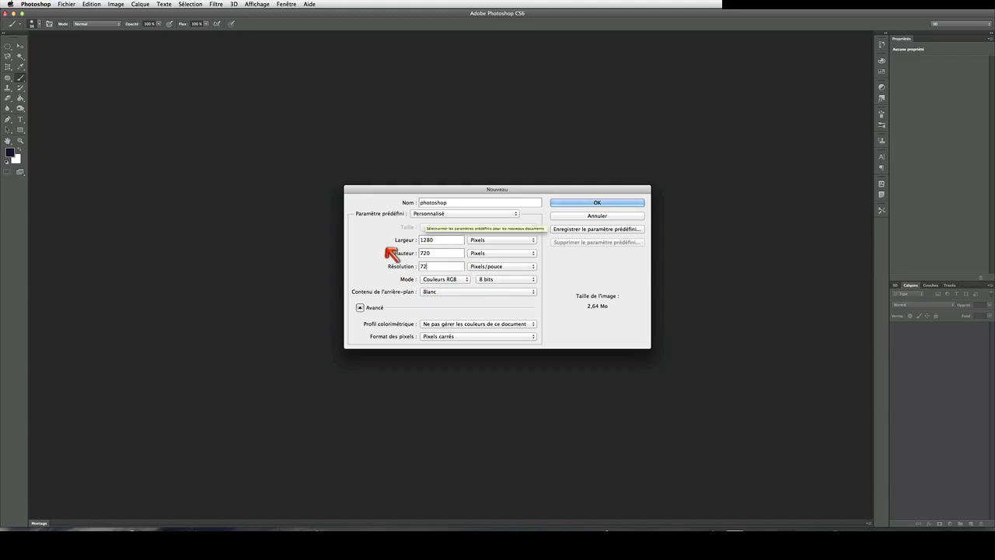
Set the new document's background contents to Transparent and create the document.
click(455, 294)
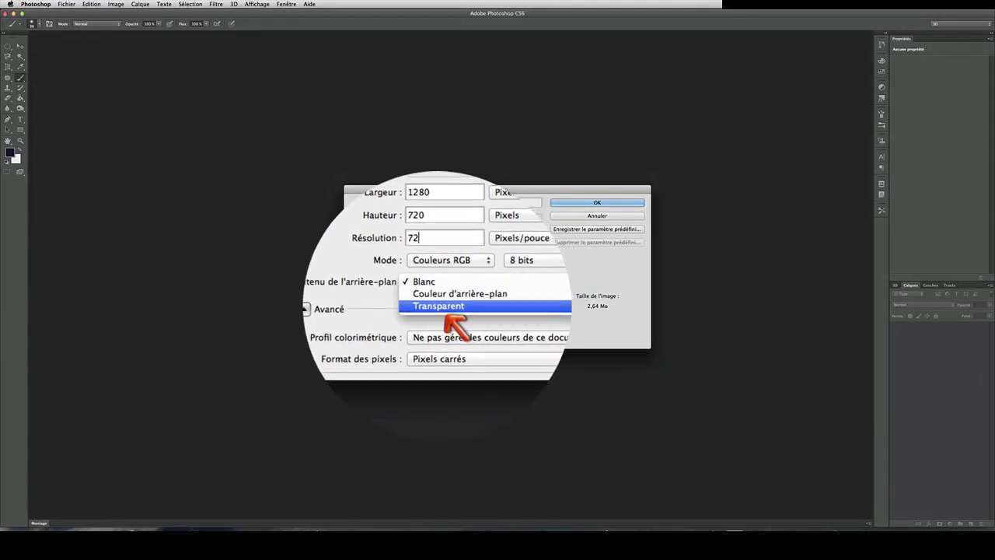
click(447, 311)
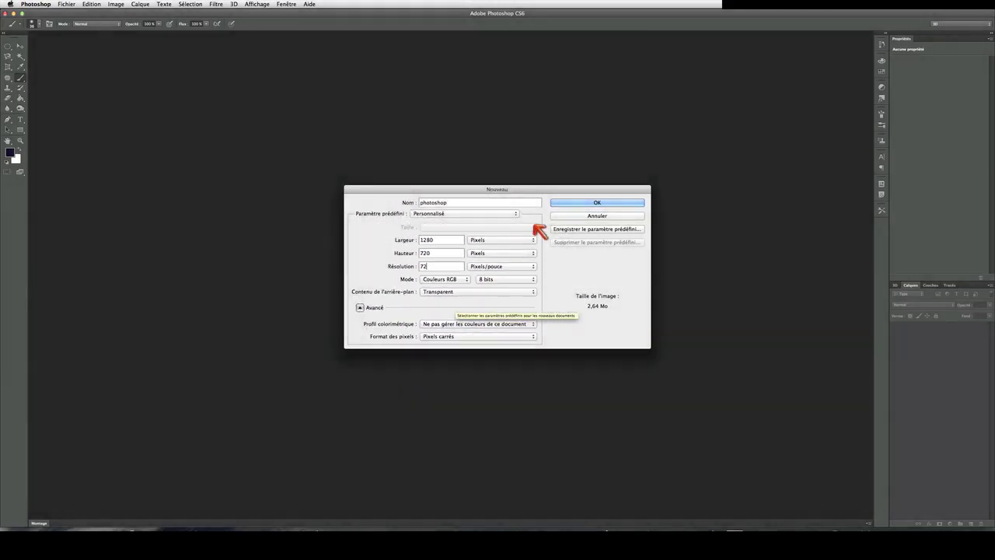
click(583, 209)
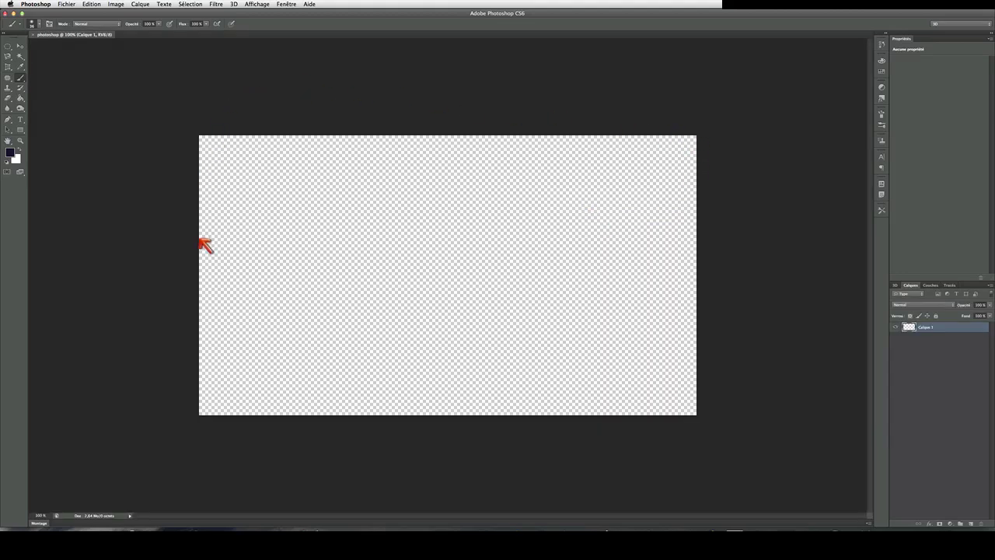
Try to move the locked Calque 1 with the Move tool, then unlock the layer and rename it Calque 00.
click(20, 46)
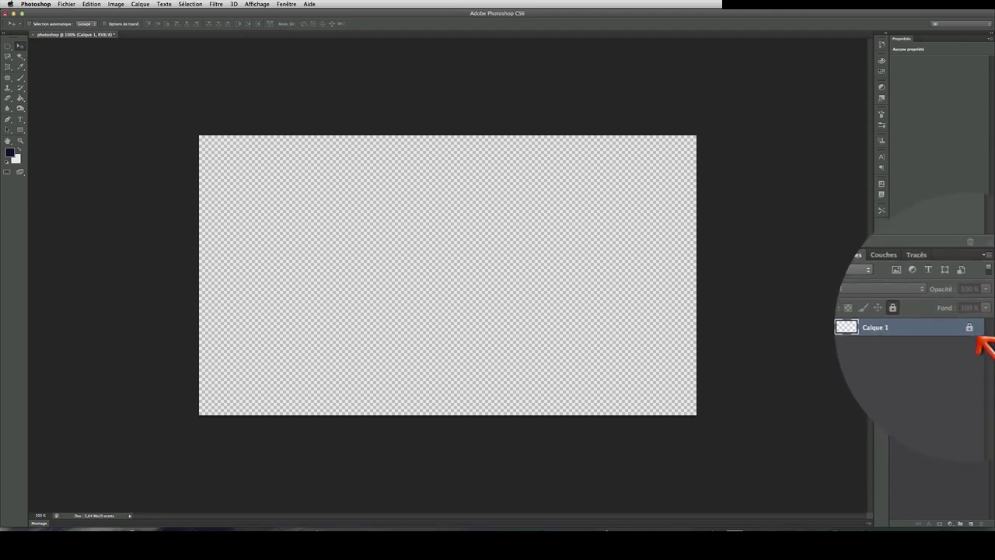
click(980, 328)
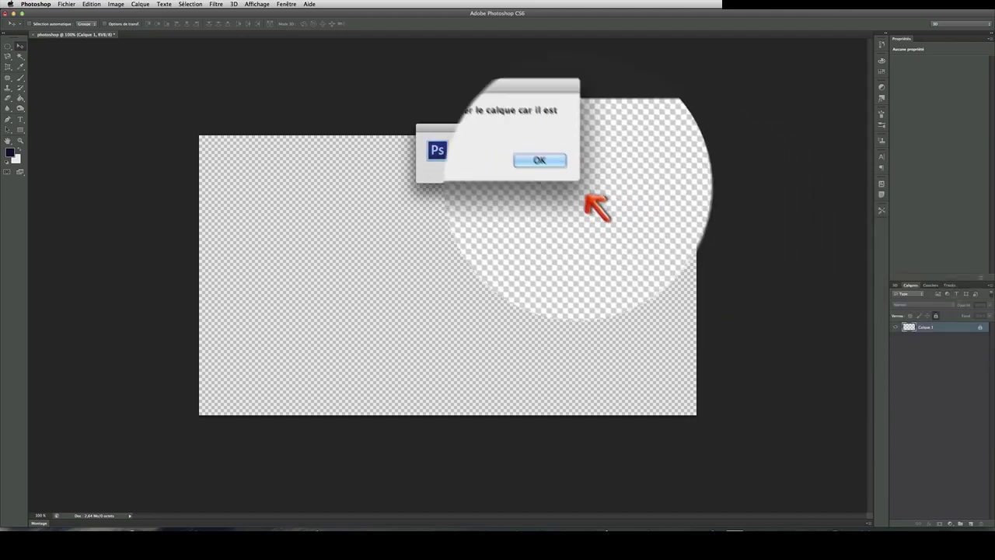
click(552, 169)
click(979, 327)
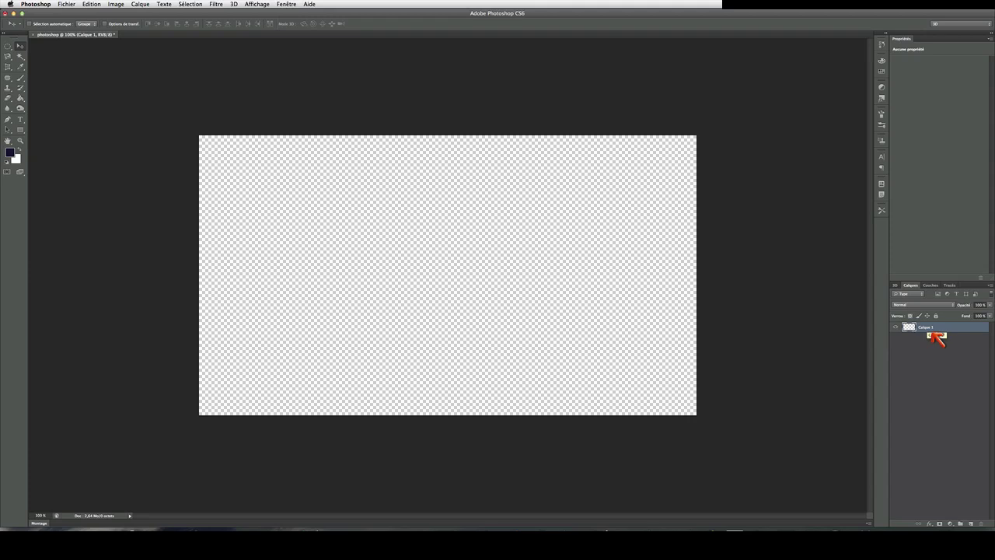
double_click(931, 333)
click(937, 357)
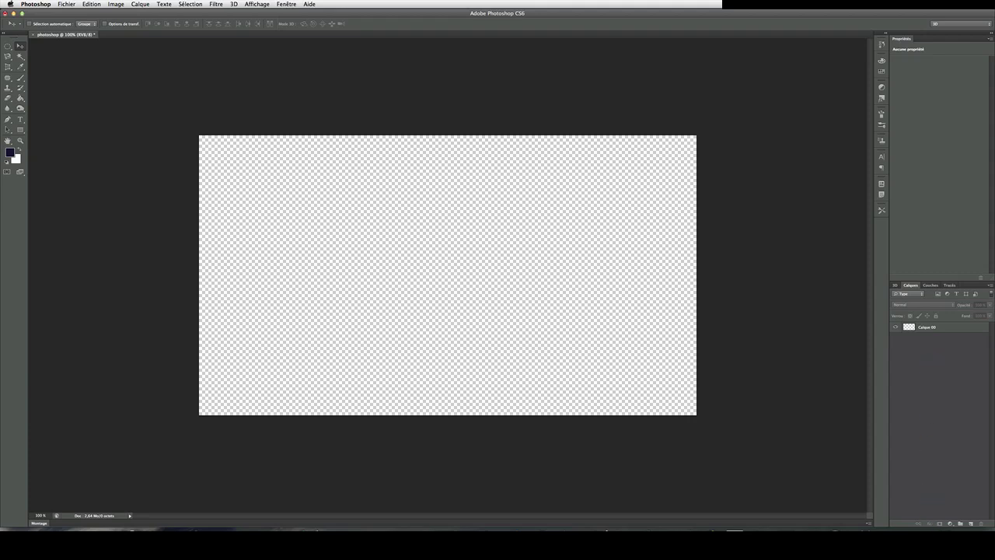
Place the 3011_pupitre-francois-hollande-2012 image from the Photoshop folder on the canvas and reposition it slightly.
click(925, 521)
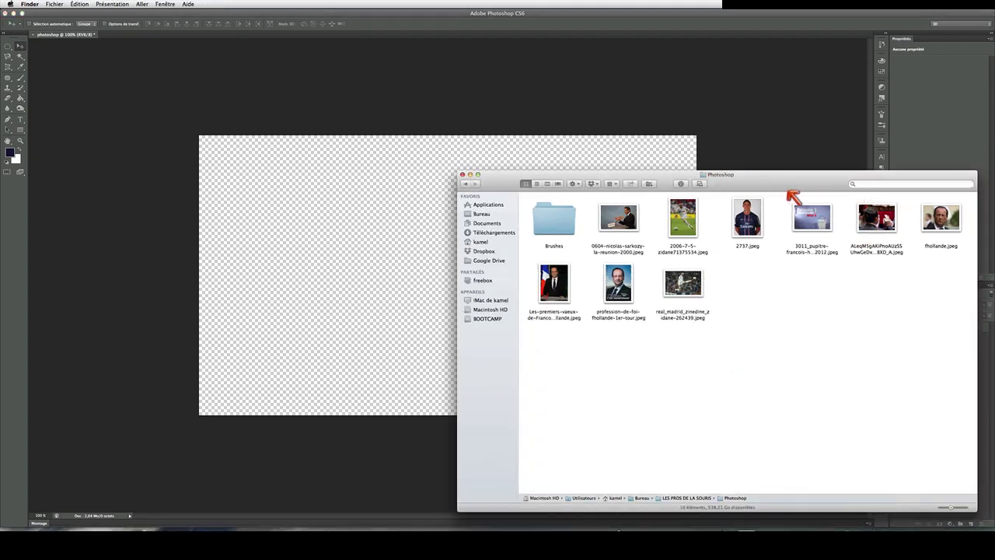
drag(787, 190, 780, 146)
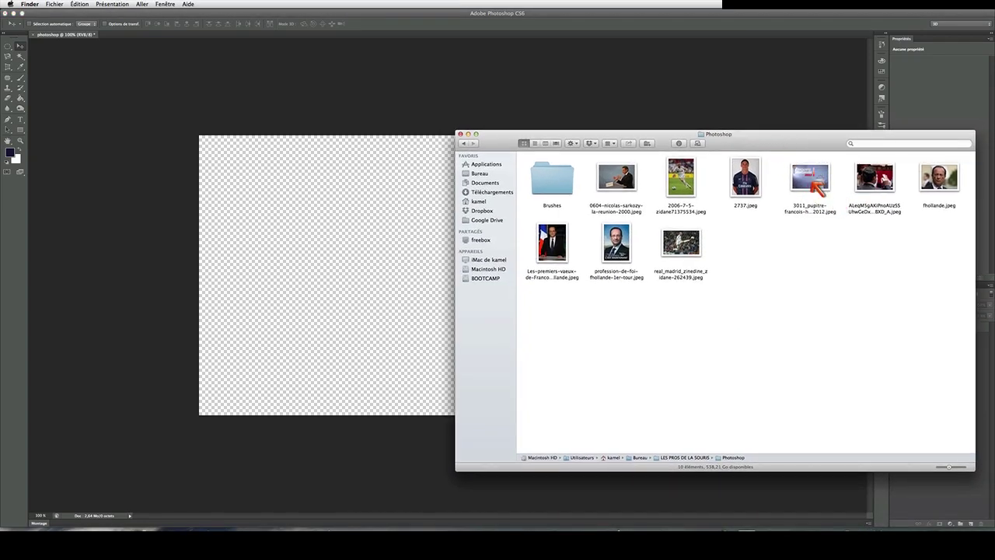
drag(805, 182, 349, 241)
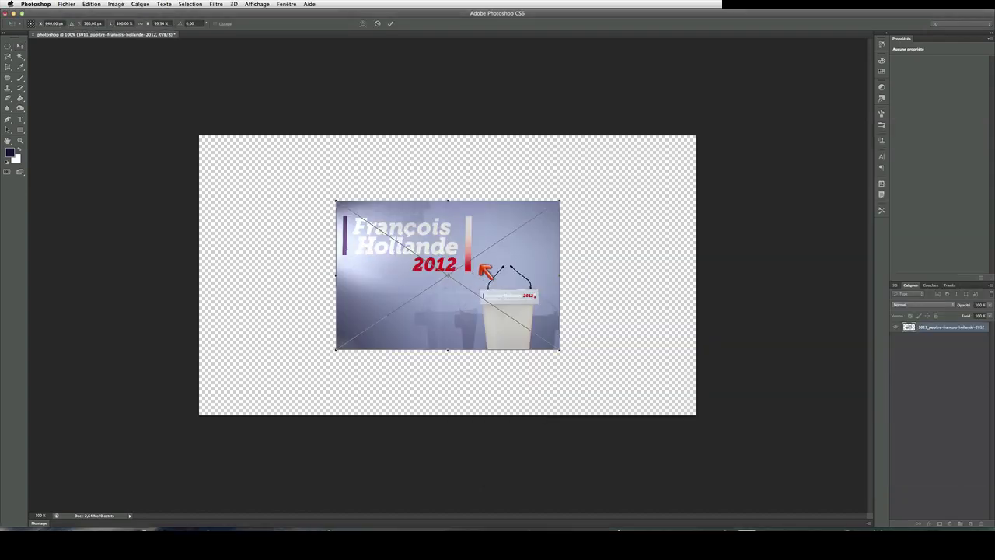
drag(440, 252, 416, 207)
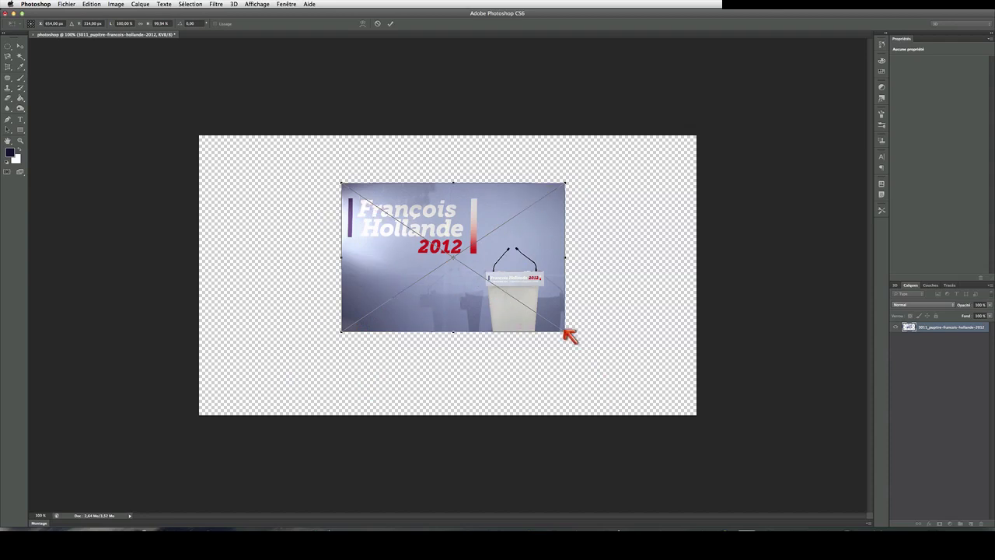
right_click(496, 257)
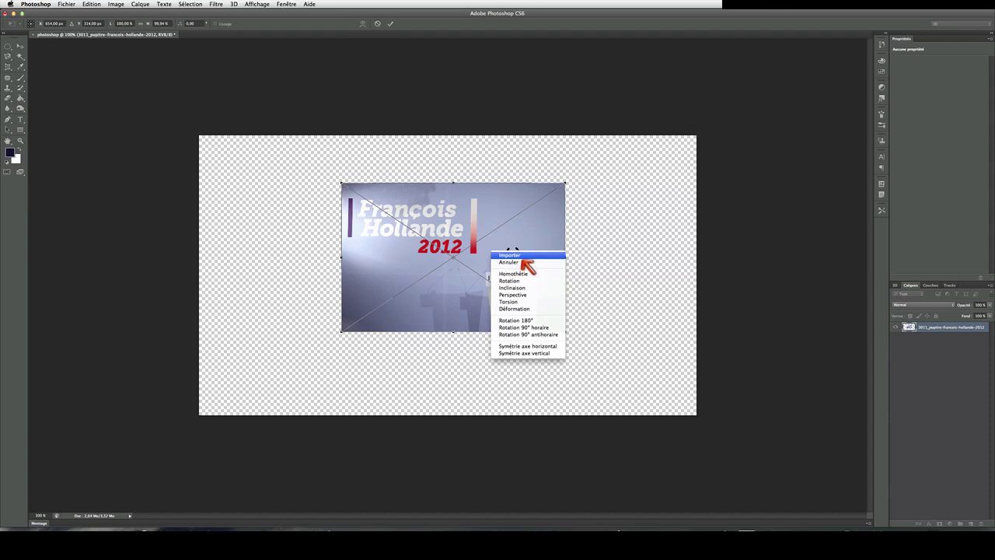
click(527, 242)
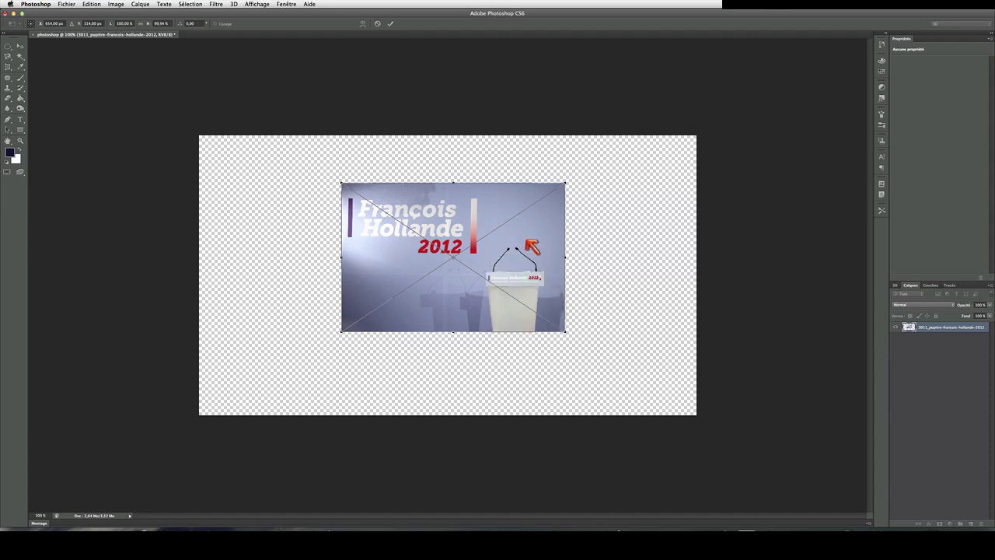
key(Return)
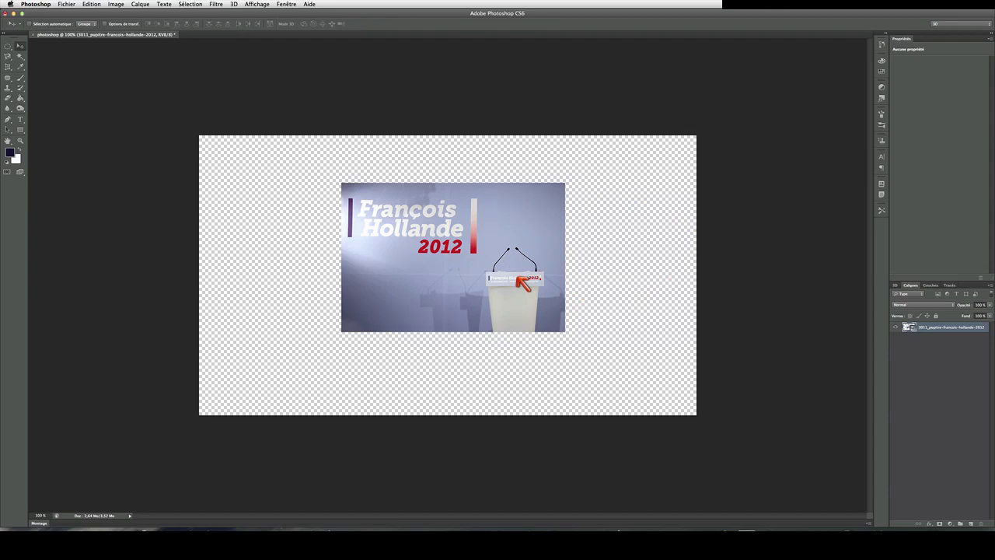
mouse_move(497, 251)
mouse_down()
mouse_move(465, 259)
mouse_move(474, 269)
mouse_move(481, 248)
mouse_up()
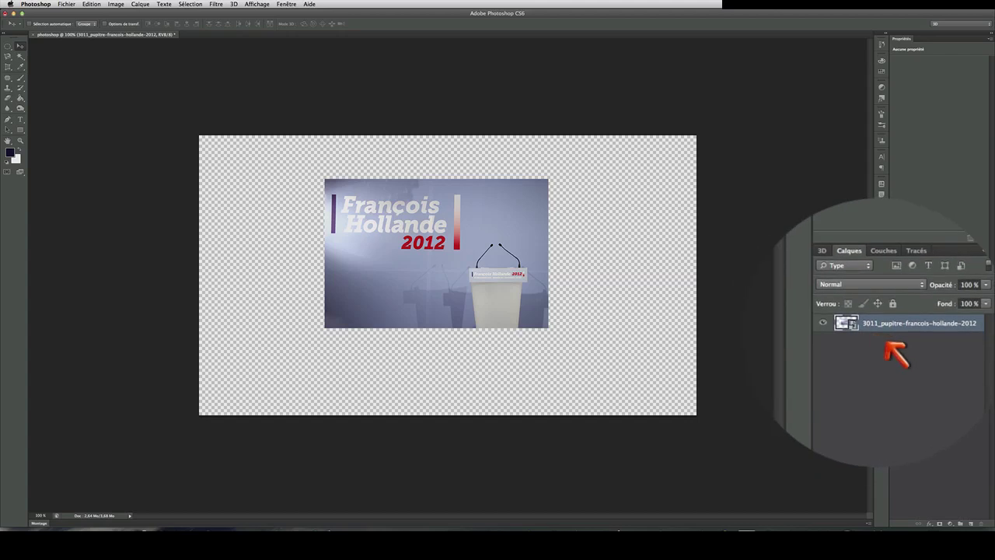
Step back through the document history and revert to the Changer de nom state.
click(883, 45)
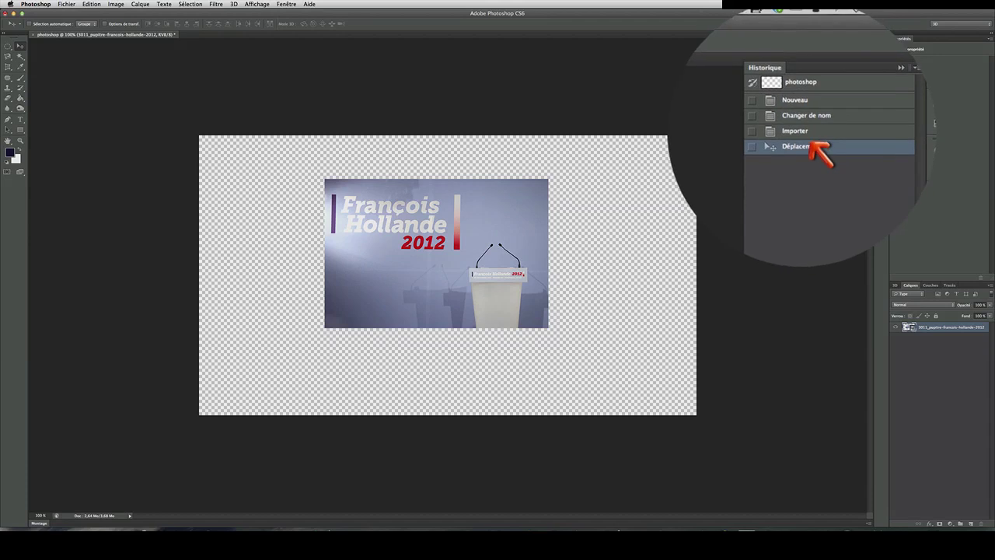
click(812, 134)
click(813, 121)
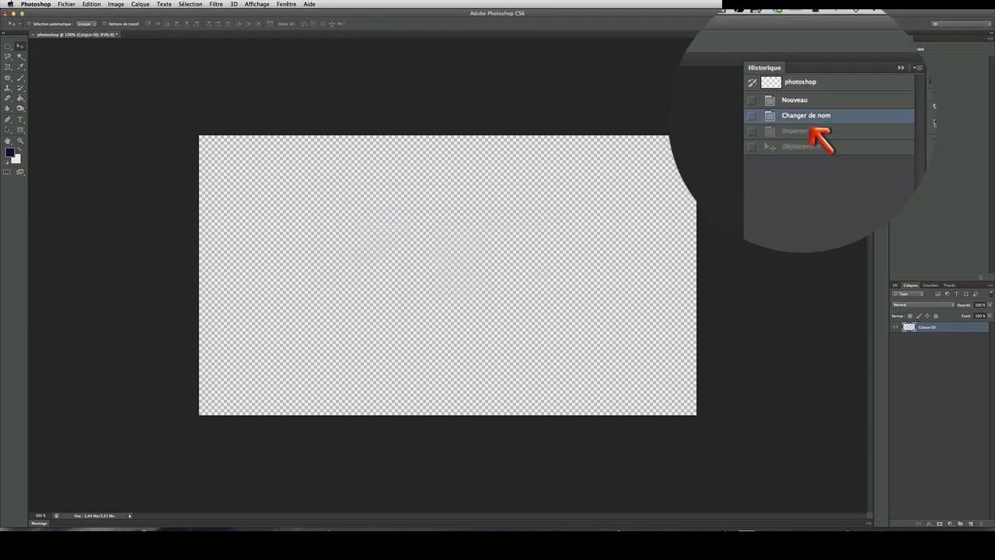
click(809, 117)
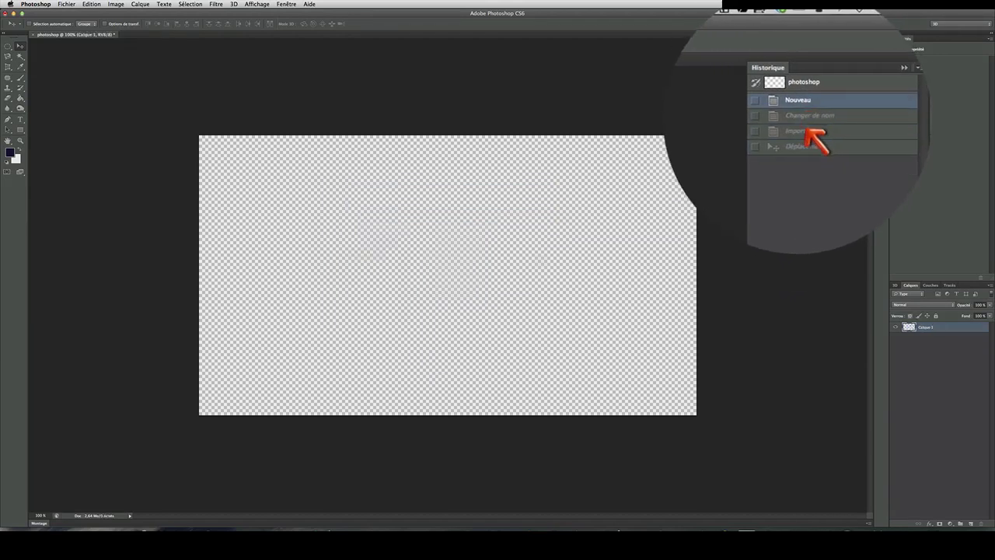
click(805, 68)
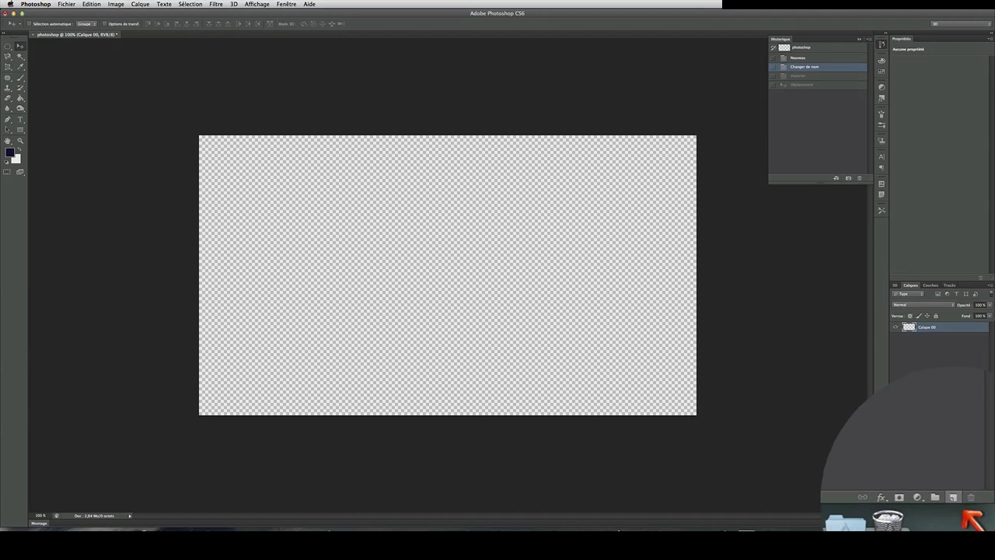
Add a new layer above Calque 00 and place the 3011_pupitre-francois-hollande-2012 image on it from the Photoshop folder.
click(953, 497)
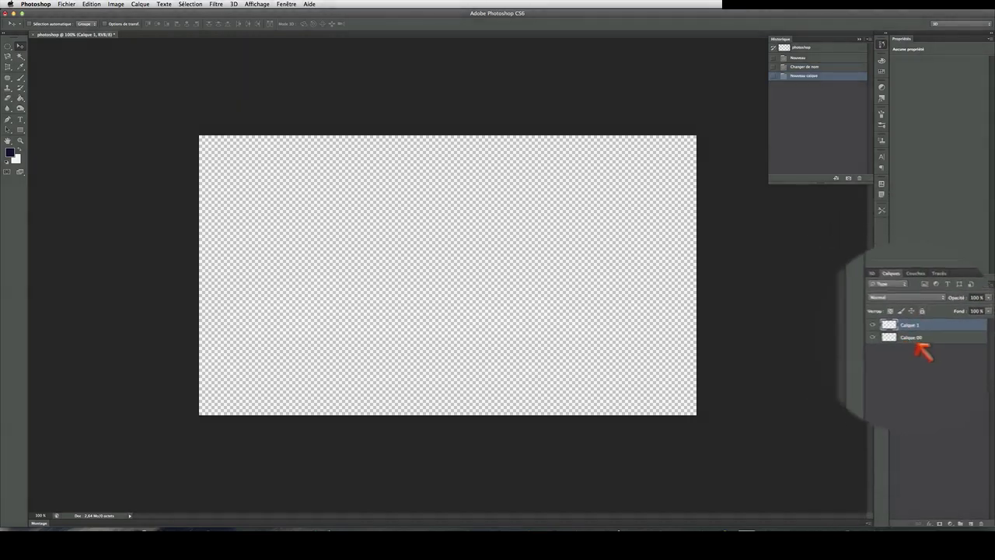
double_click(925, 327)
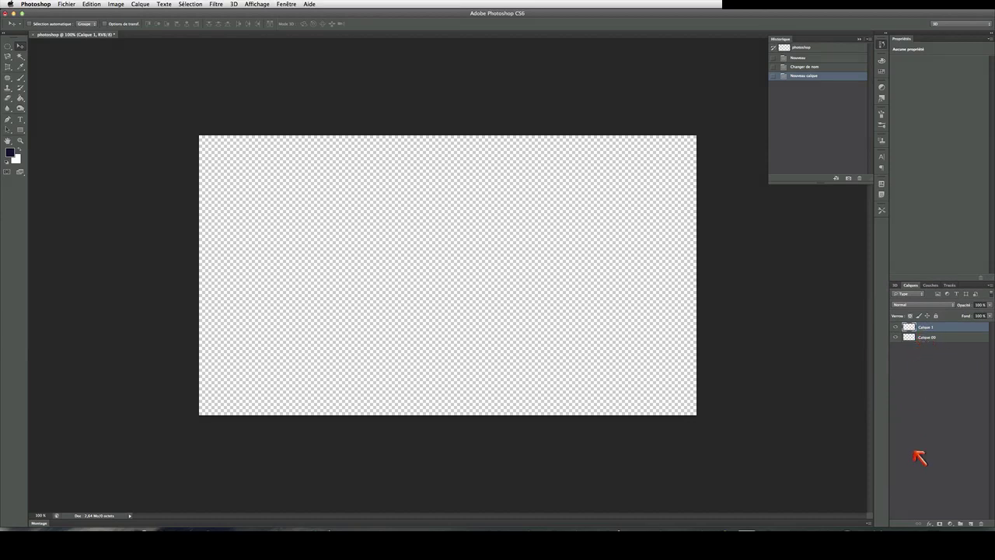
mouse_move(909, 528)
click(62, 526)
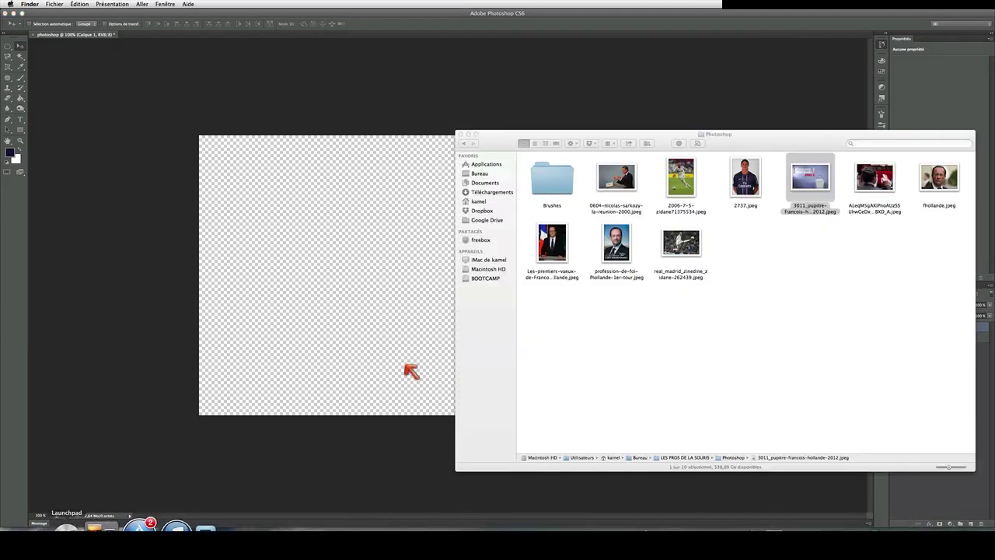
drag(815, 182, 365, 231)
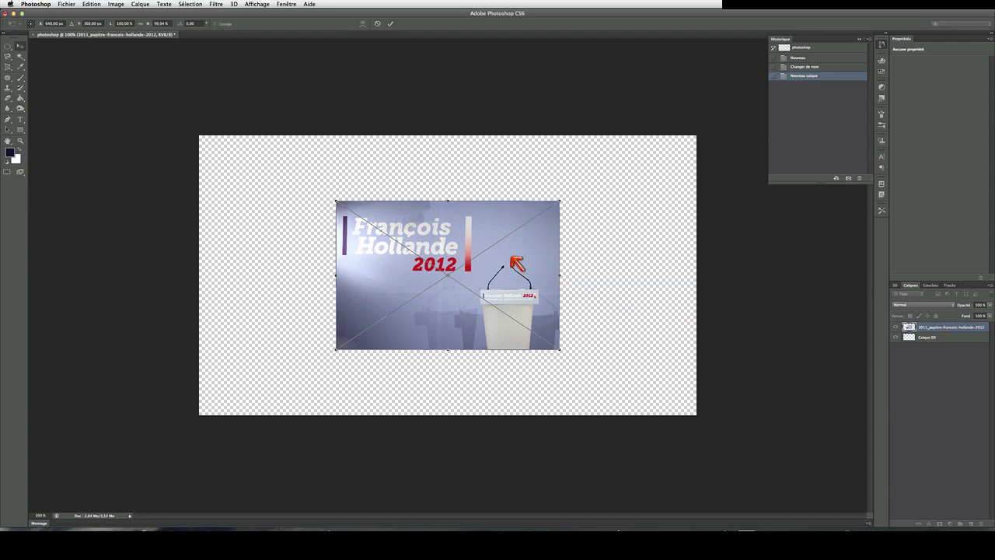
key(Return)
Rename the placed image's layer as "pupitre".
double_click(944, 329)
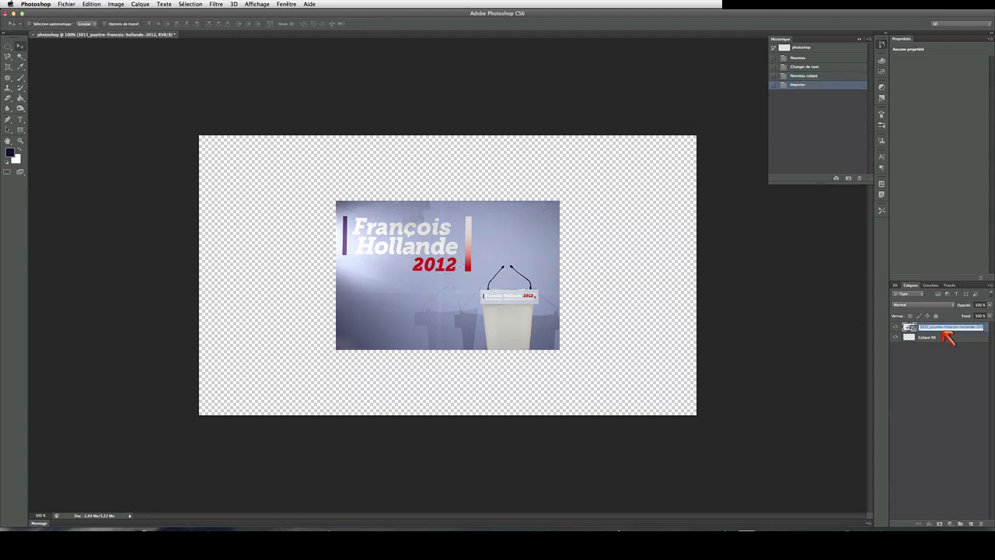
click(936, 328)
drag(937, 329, 919, 330)
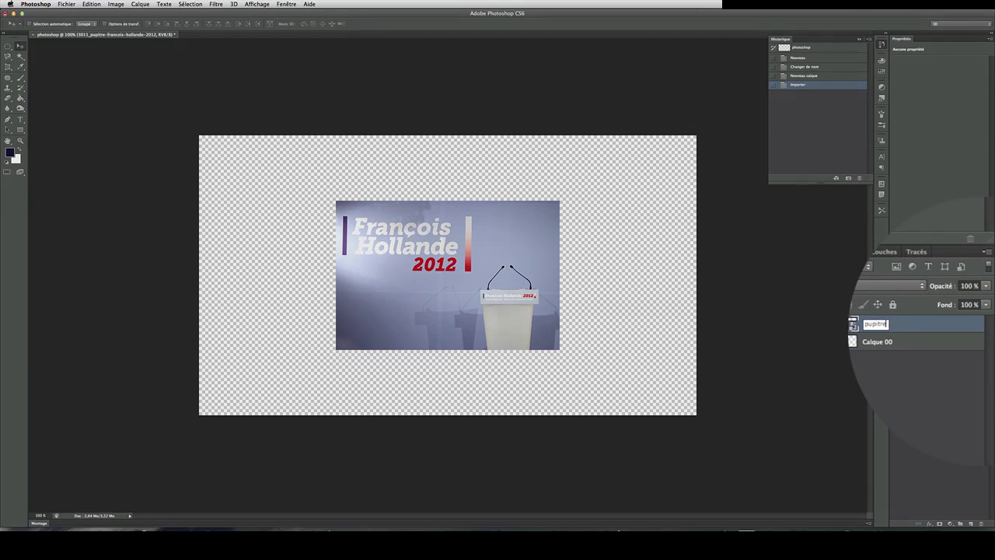
key(Return)
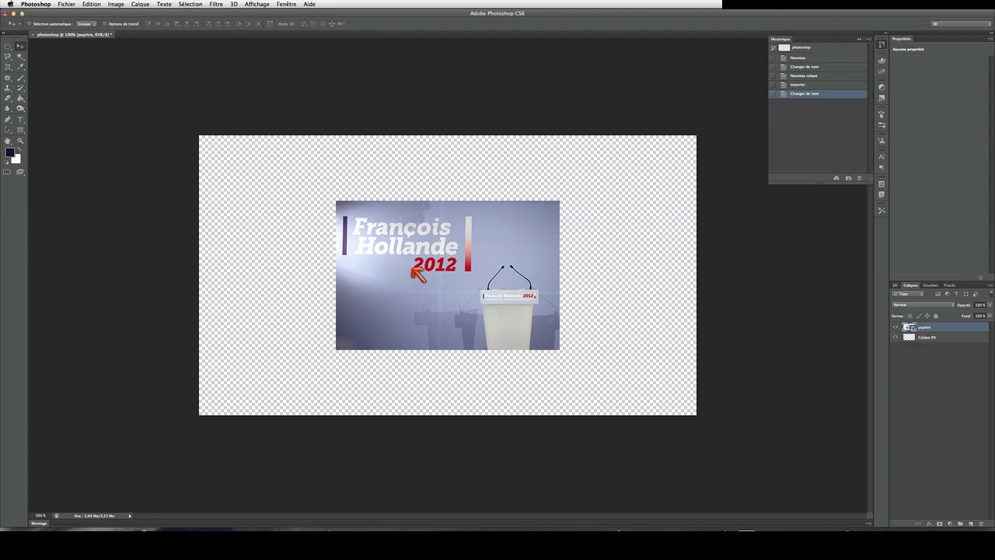
Move the pupitre image slightly up and to the left on the canvas with the Move tool.
drag(544, 233, 466, 225)
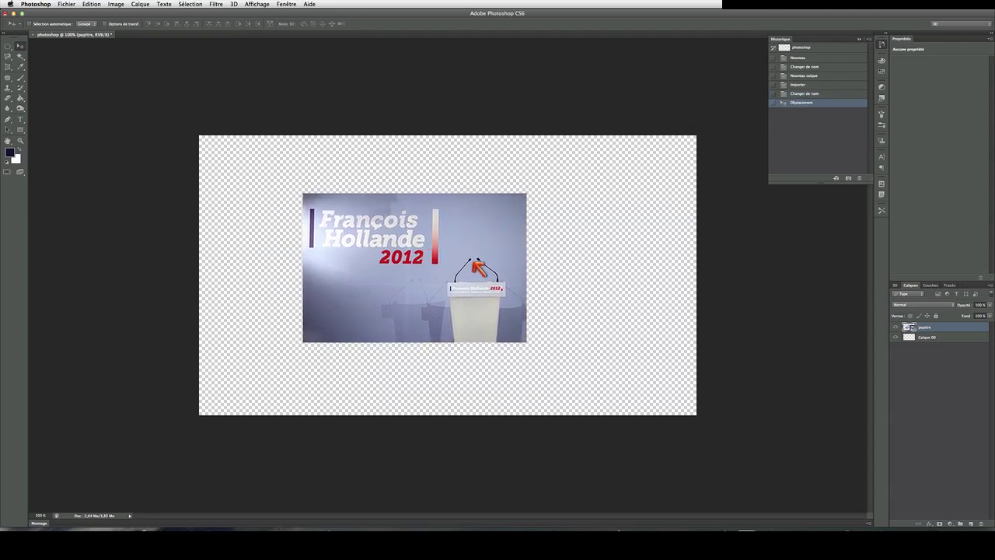
mouse_move(473, 262)
mouse_down()
mouse_move(429, 279)
mouse_move(467, 273)
mouse_up()
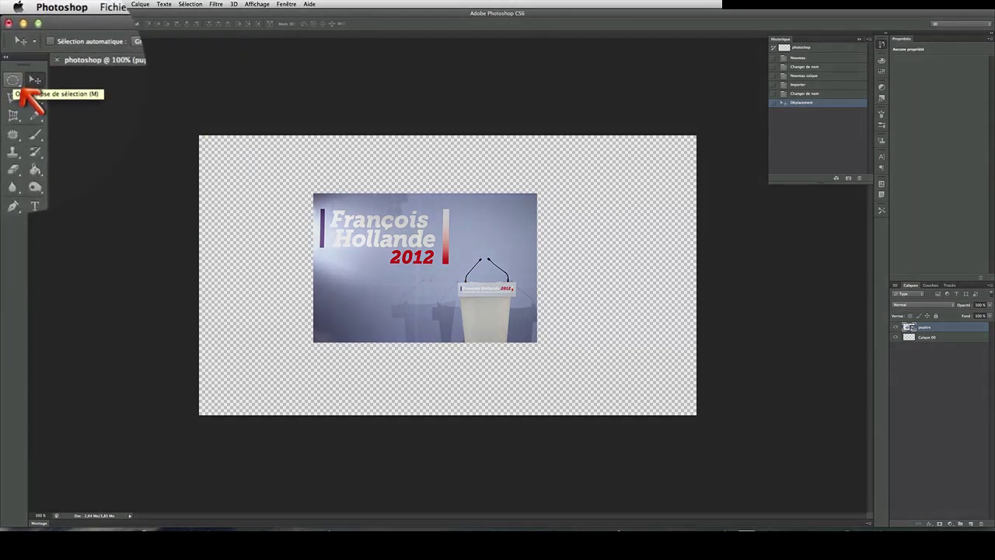
Start a free transform on the pupitre image and enlarge it to about 107% from its upper-right corner.
click(8, 45)
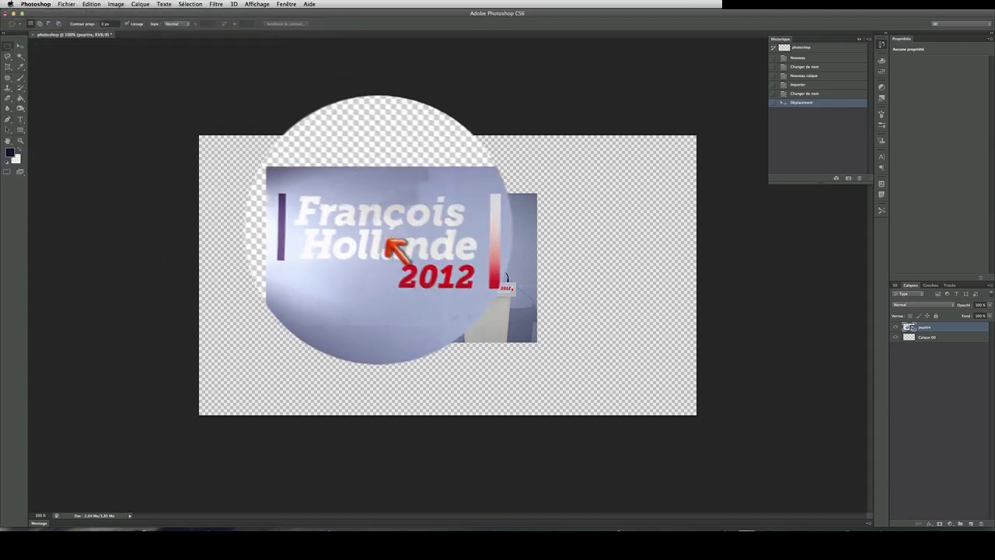
right_click(463, 225)
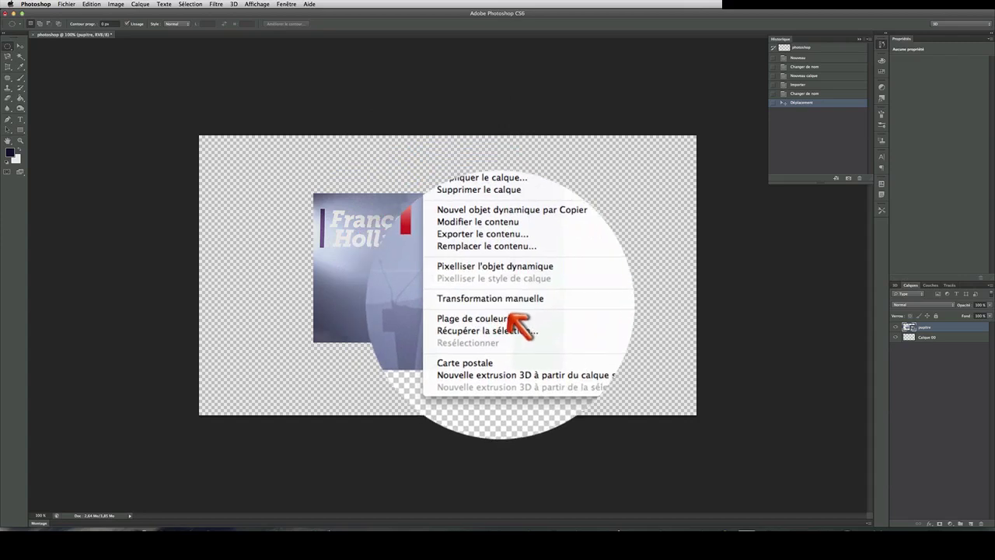
click(509, 303)
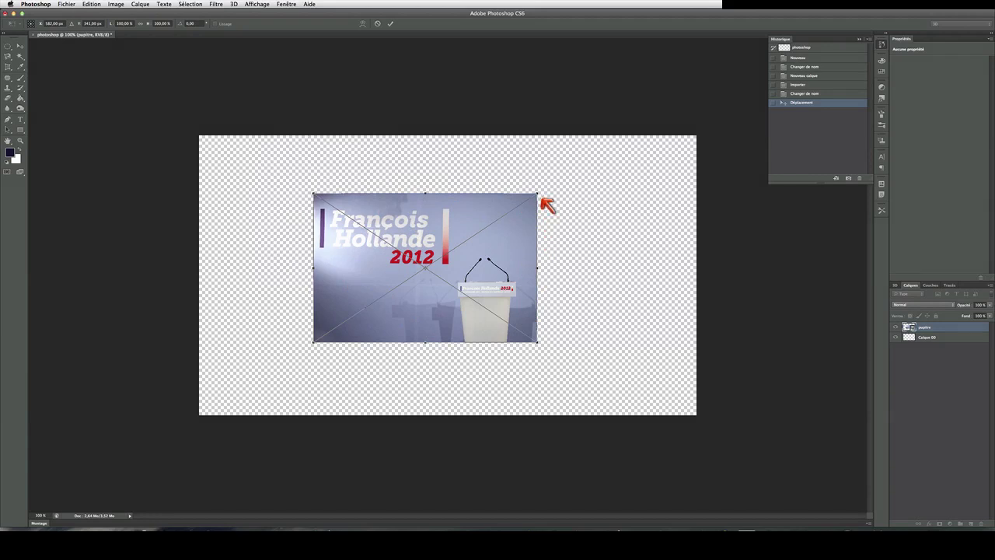
drag(537, 194, 553, 183)
Mirror the pupitre image horizontally and back, and do the same vertically, using the symmetry options of the free transform.
right_click(501, 242)
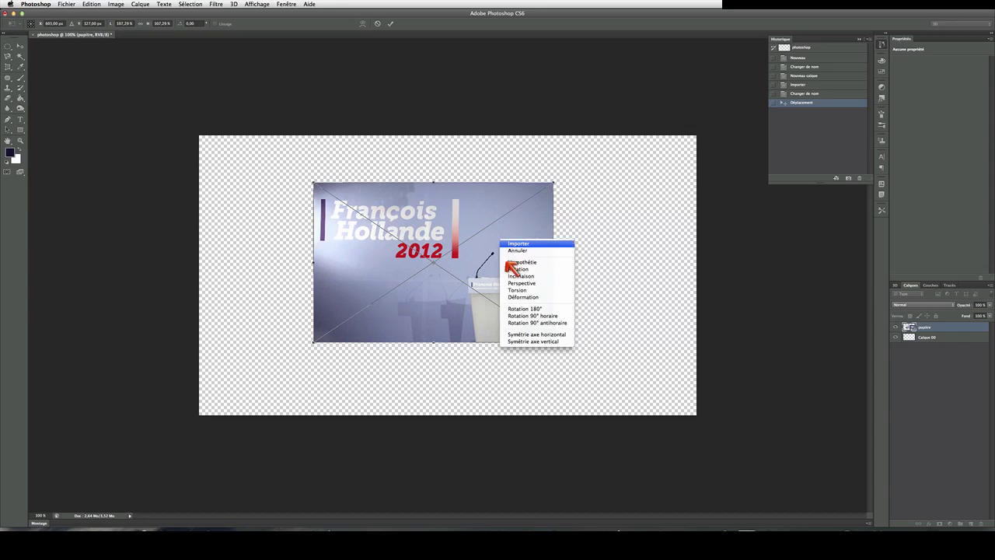
click(528, 341)
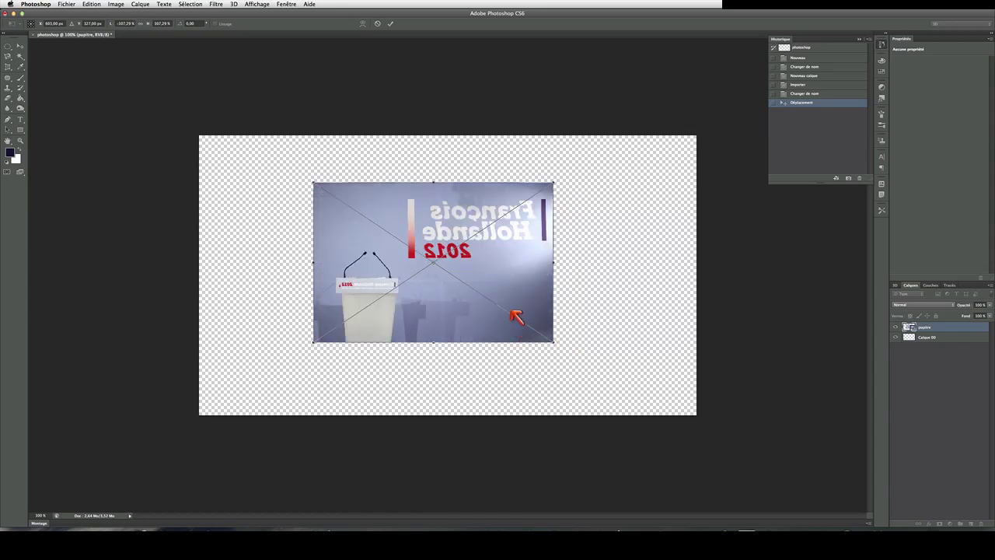
right_click(504, 271)
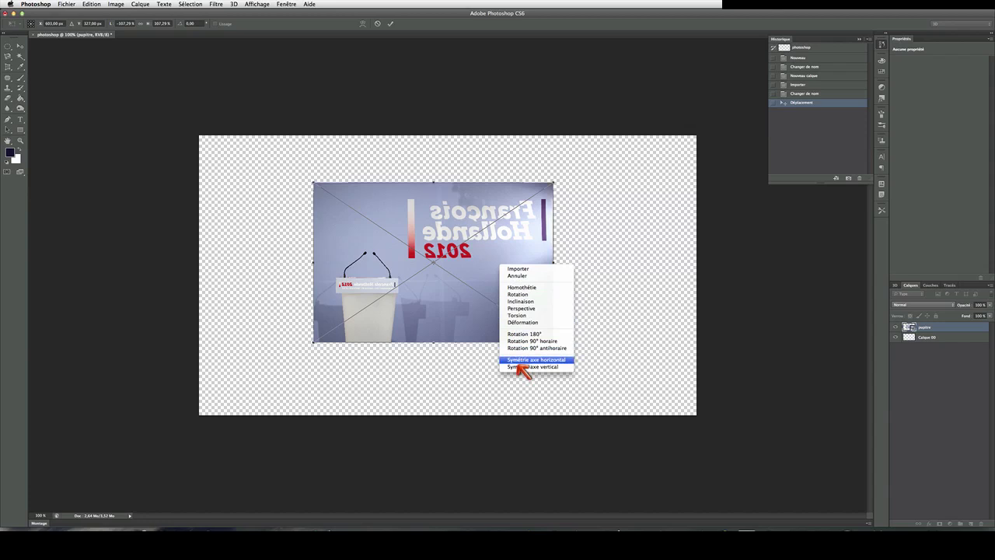
click(513, 359)
right_click(507, 266)
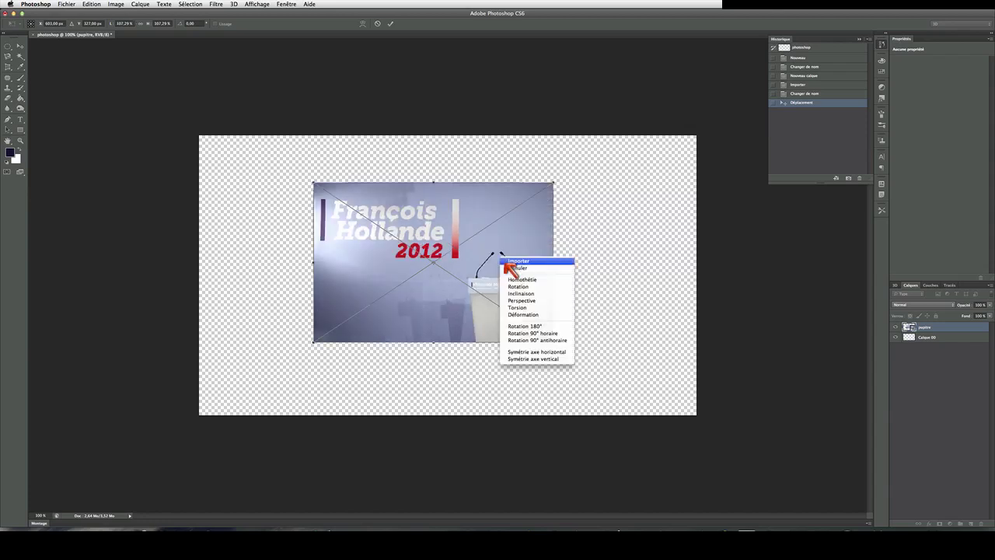
click(526, 362)
right_click(505, 268)
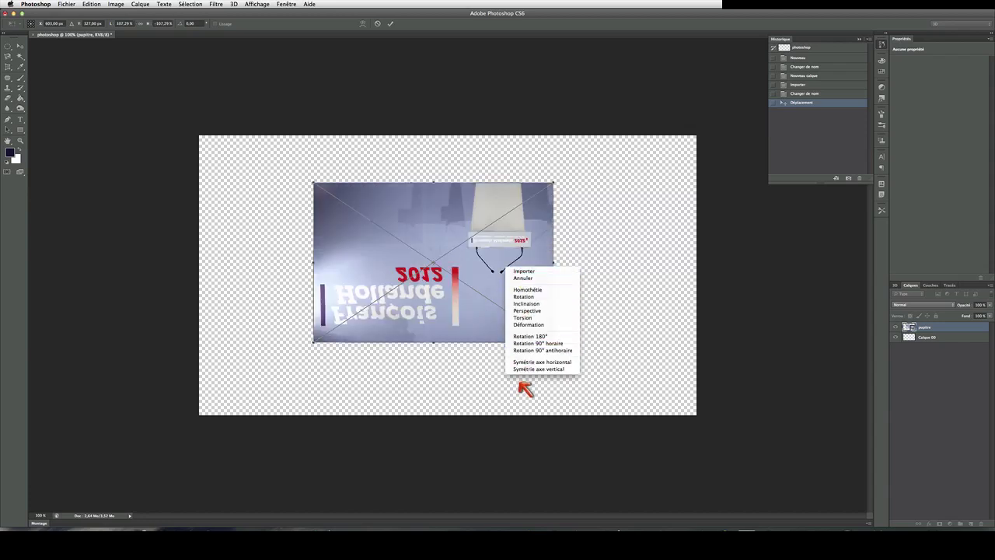
click(528, 370)
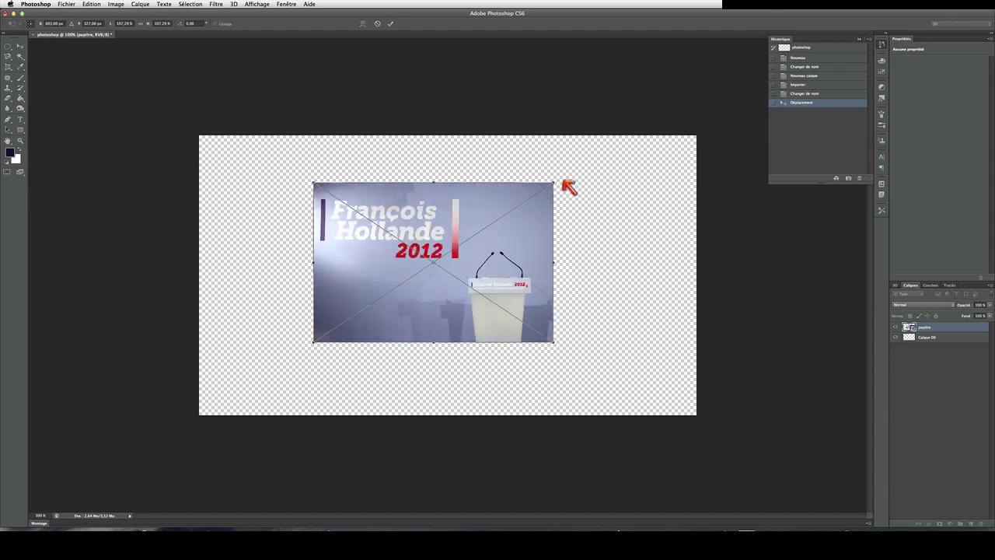
Rotate the pupitre image about 4° counterclockwise and undo the rotation.
drag(569, 186, 548, 190)
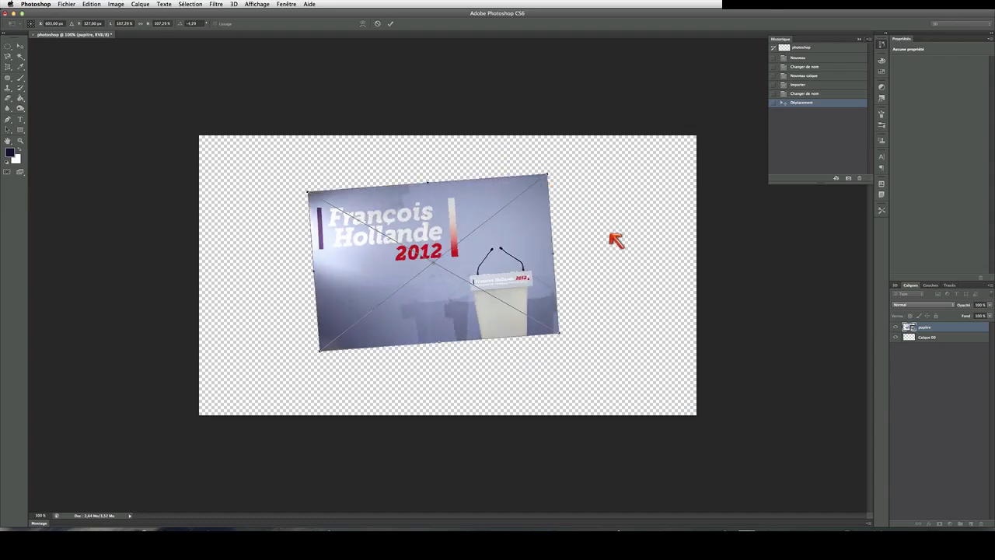
key(super+z)
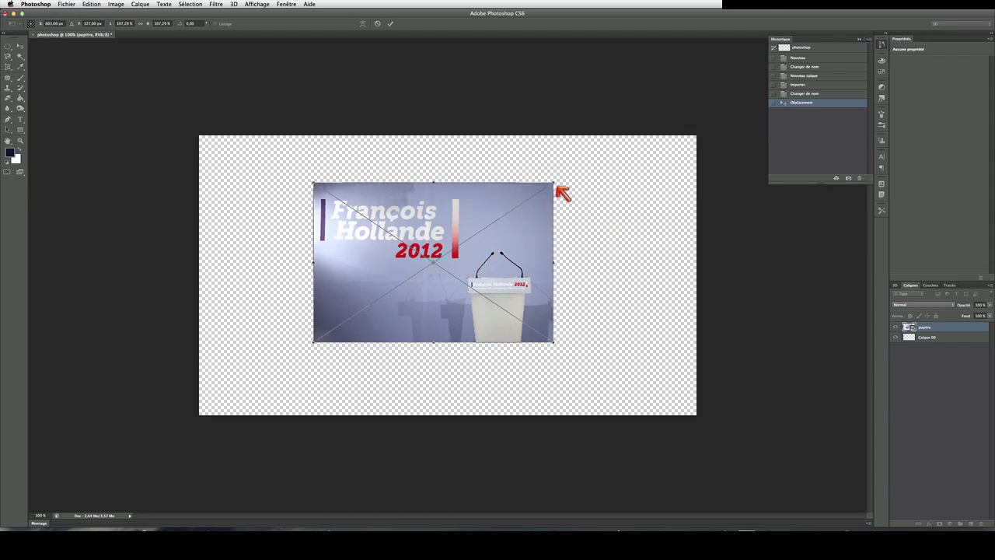
Shrink the pupitre image to about 20%, place it near the canvas's left edge and apply the transformation.
drag(557, 188, 281, 261)
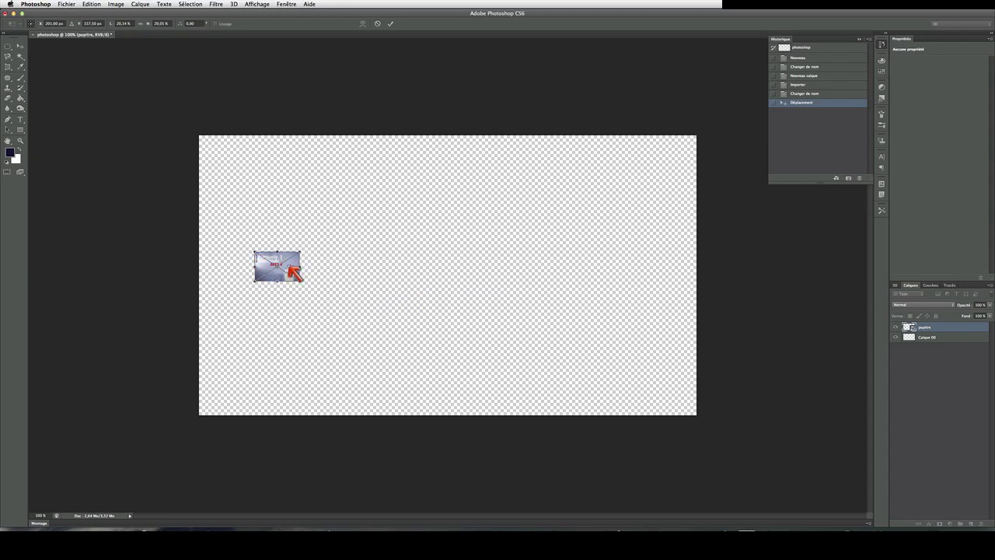
key(Return)
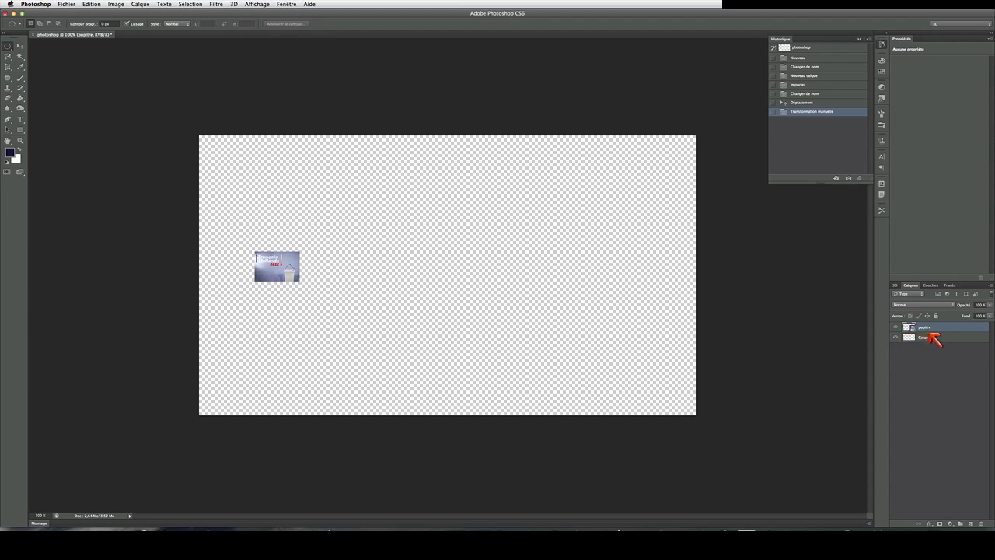
Duplicate the pupitre layer as "pupitre copie" within the photoshop document.
right_click(933, 339)
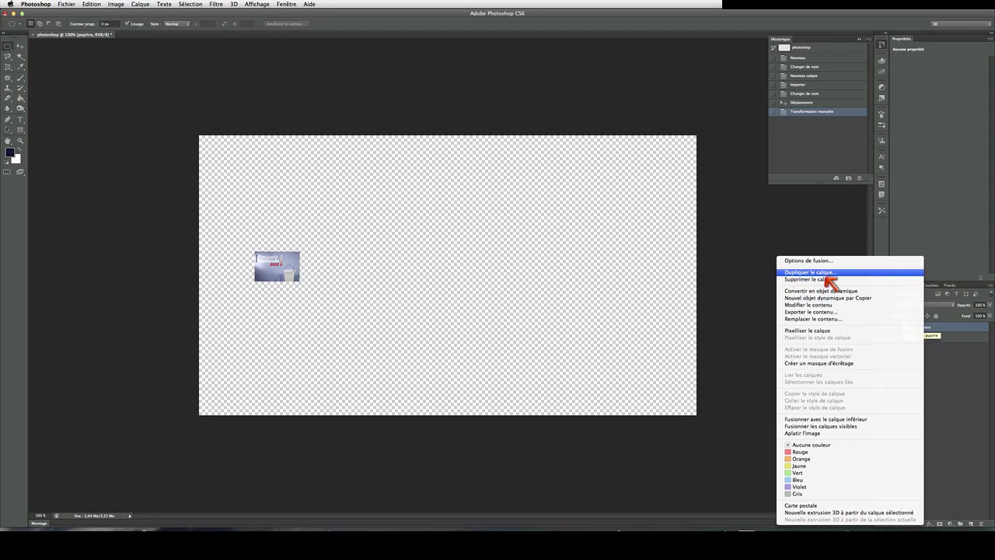
click(830, 277)
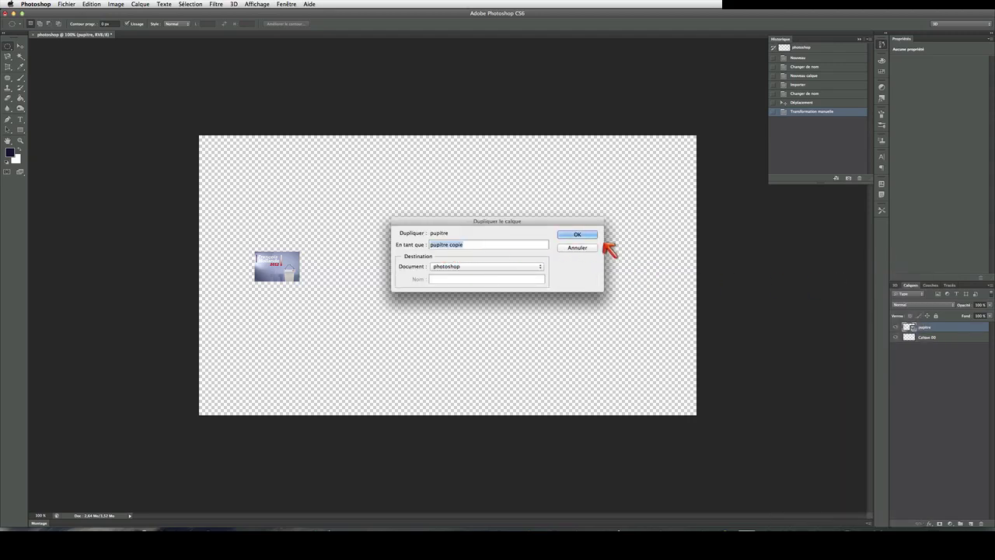
click(577, 235)
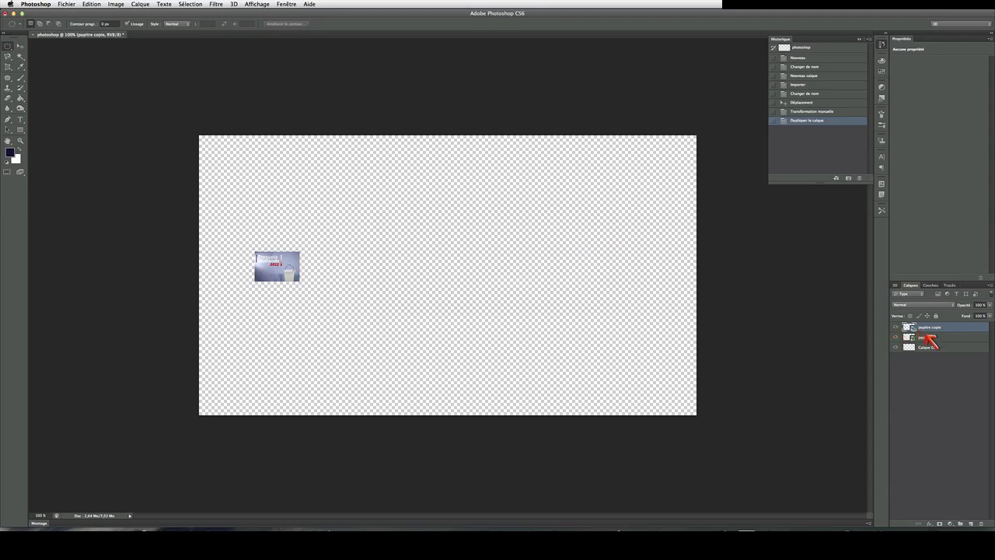
Move the pupitre copie image straight below the original on the canvas and rasterize its layer.
click(929, 340)
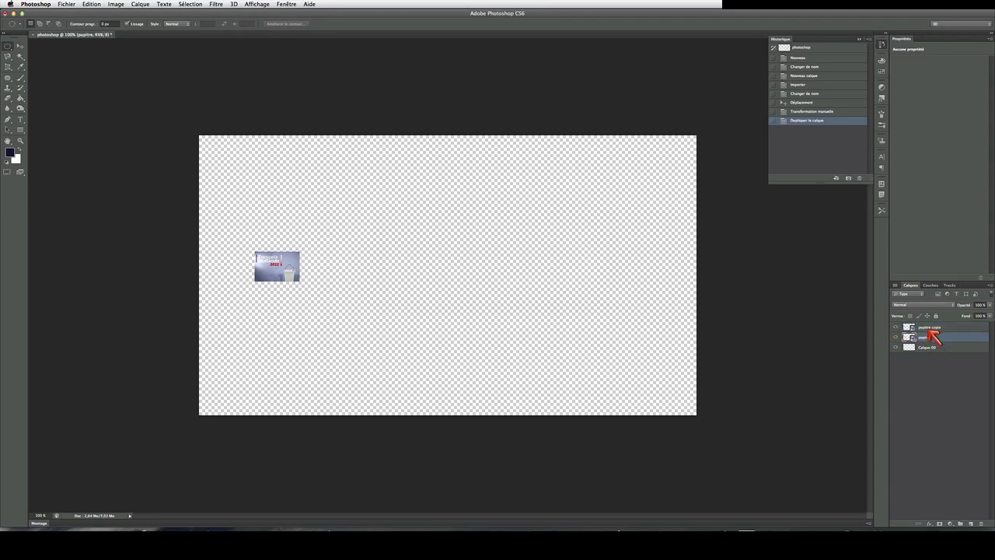
click(940, 329)
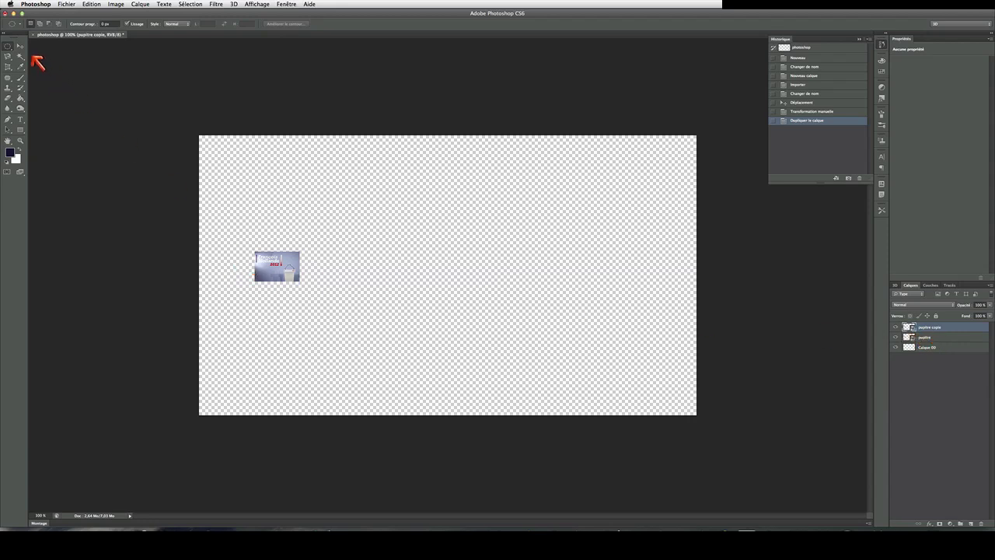
click(21, 47)
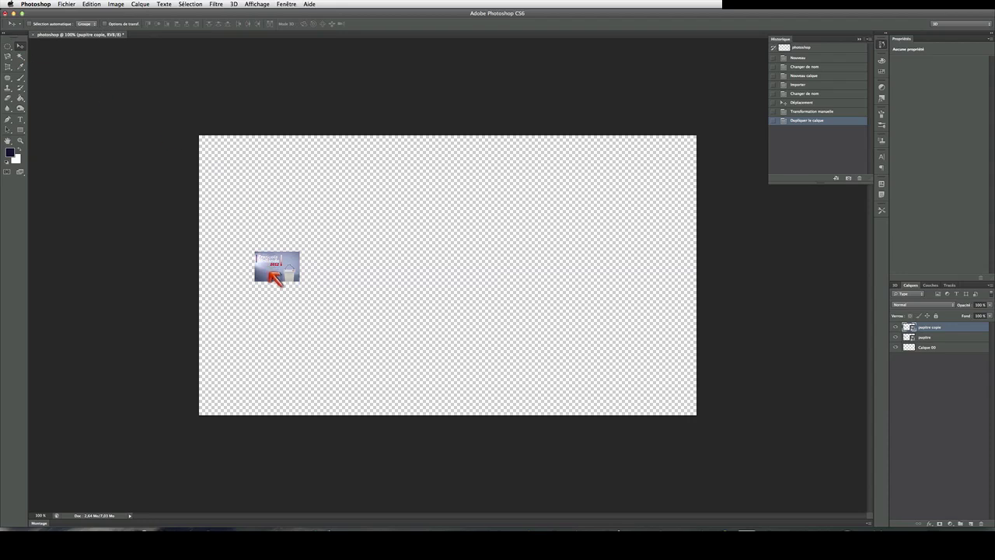
drag(267, 264, 272, 339)
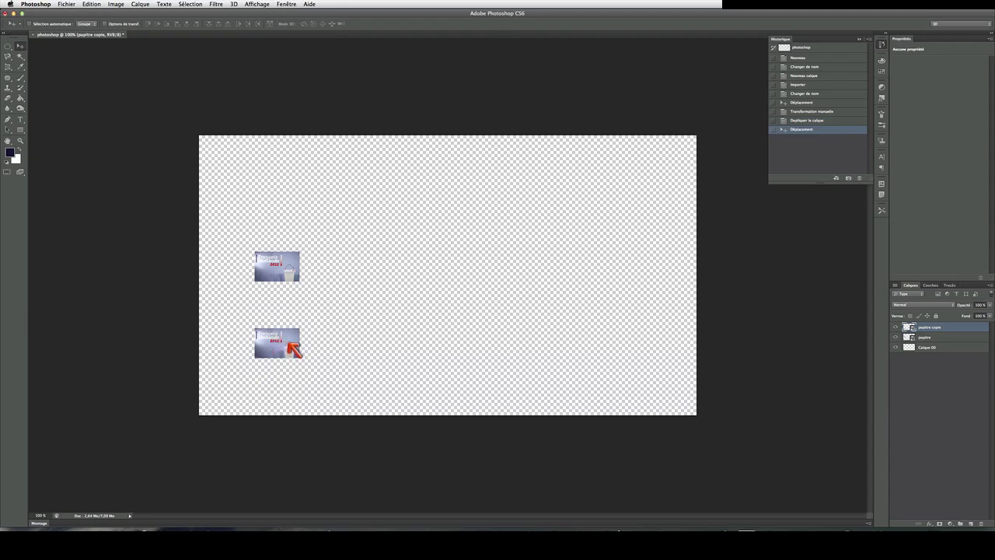
right_click(926, 334)
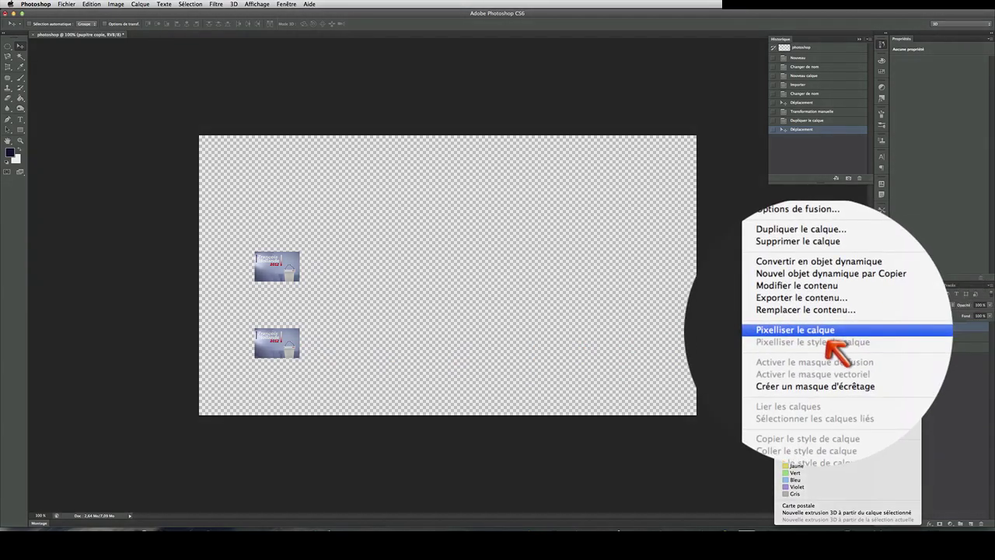
click(822, 336)
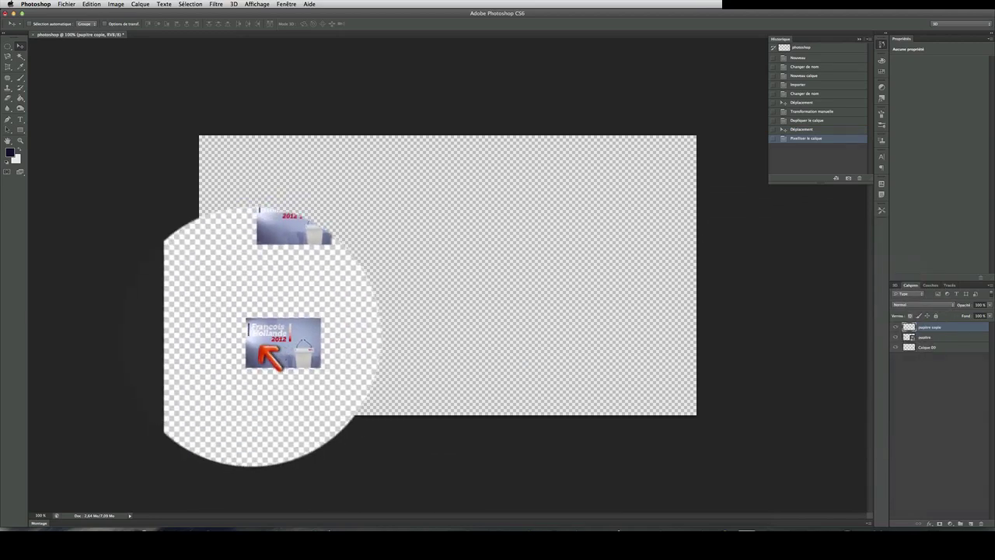
Move the pupitre copie image to the canvas's lower-left corner and the pupitre image to its lower-right corner.
drag(234, 354, 267, 358)
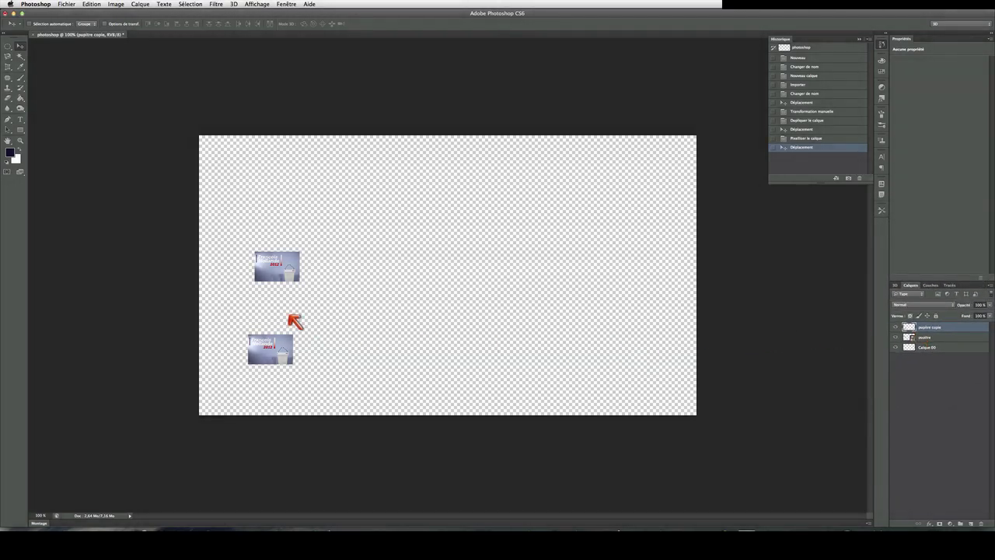
drag(280, 273, 249, 304)
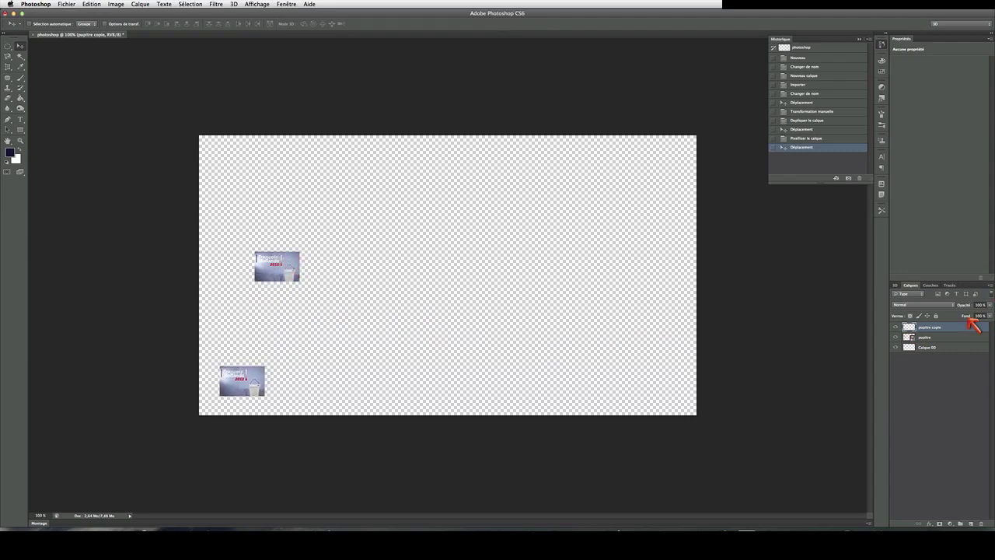
click(929, 339)
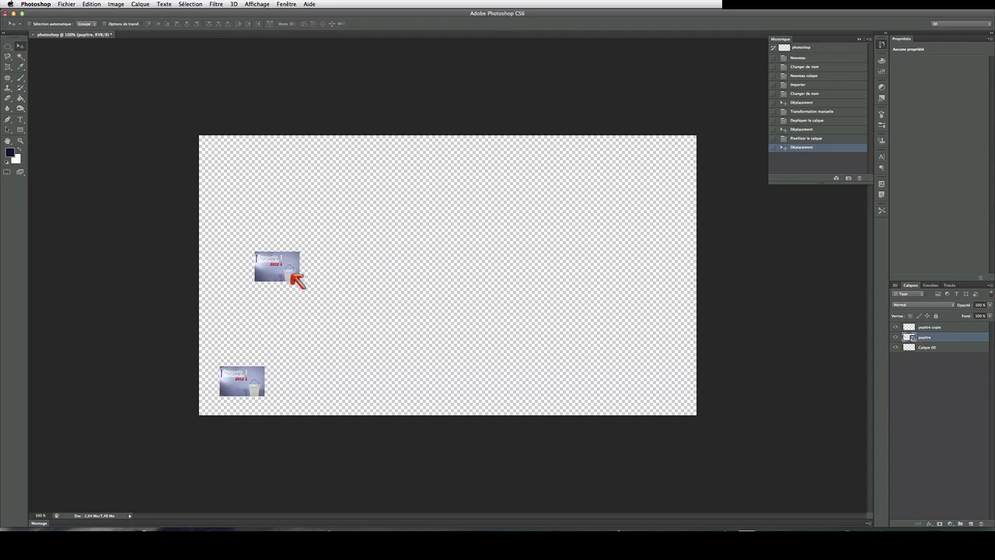
drag(291, 272, 668, 388)
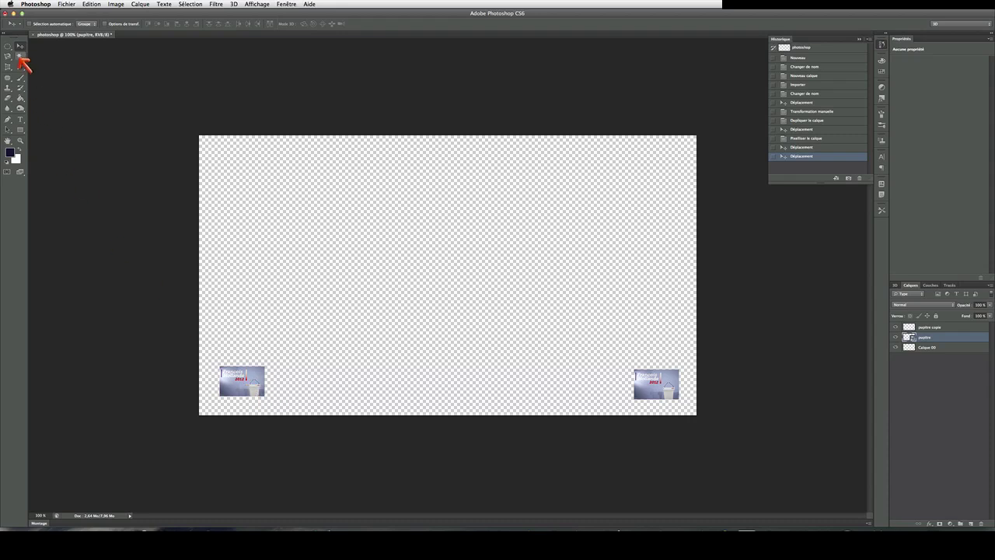
click(10, 48)
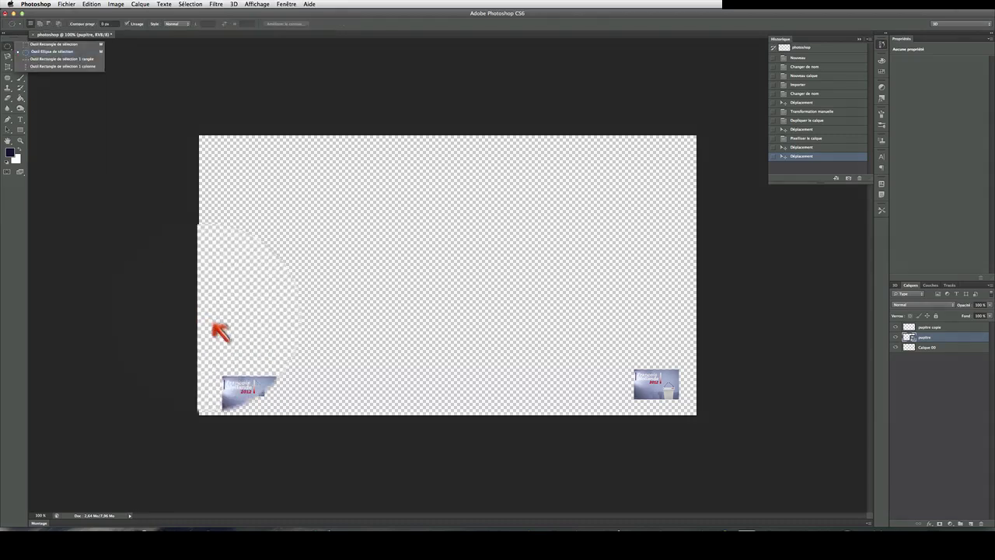
right_click(239, 379)
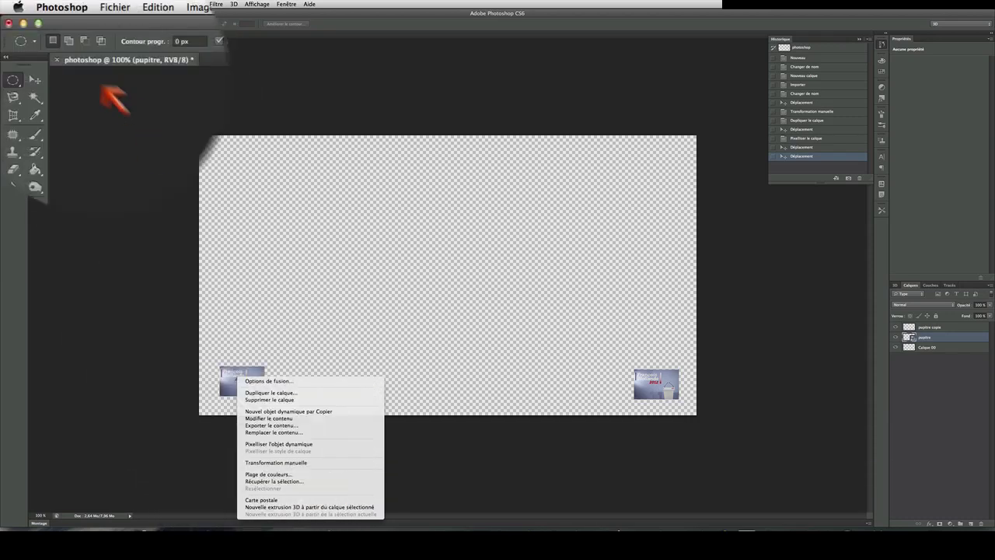
click(20, 45)
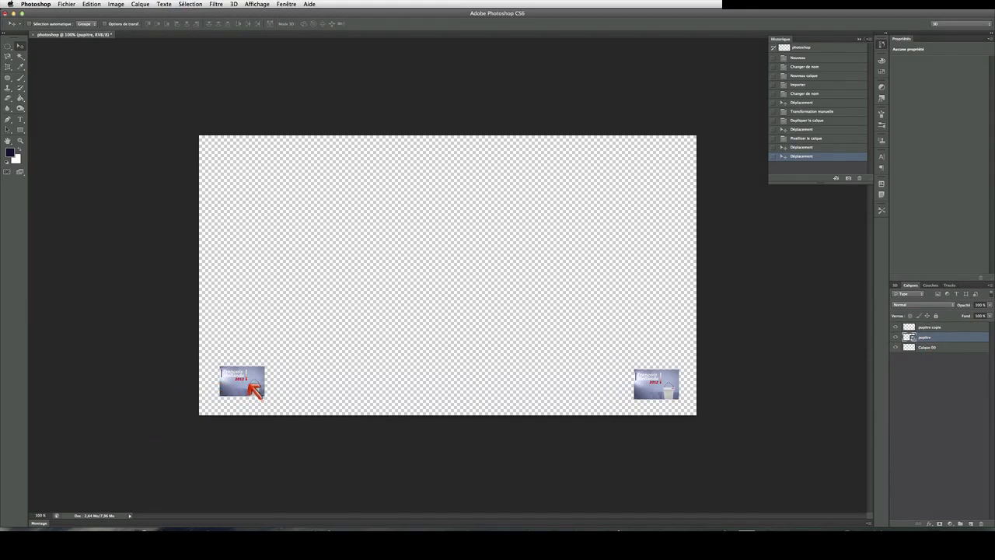
Enlarge the pupitre smart object to about 127% with a free transform, shift it slightly up and right, and apply the transformation.
key(super+t)
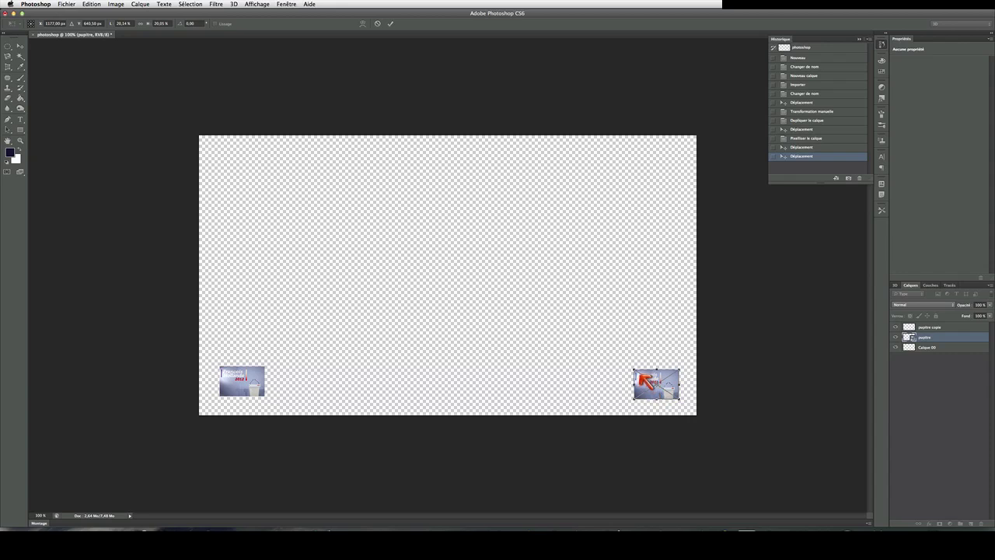
drag(638, 374, 442, 160)
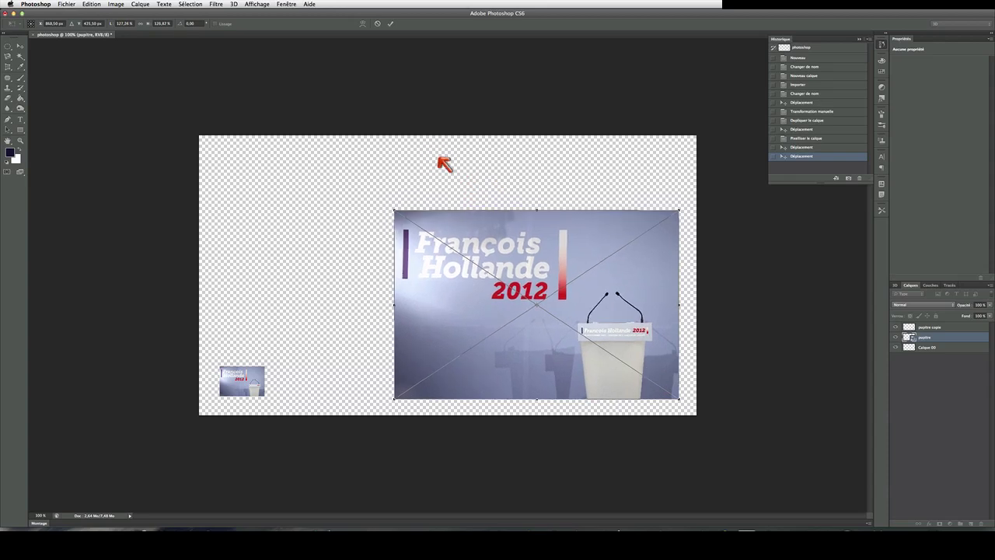
drag(580, 283, 588, 238)
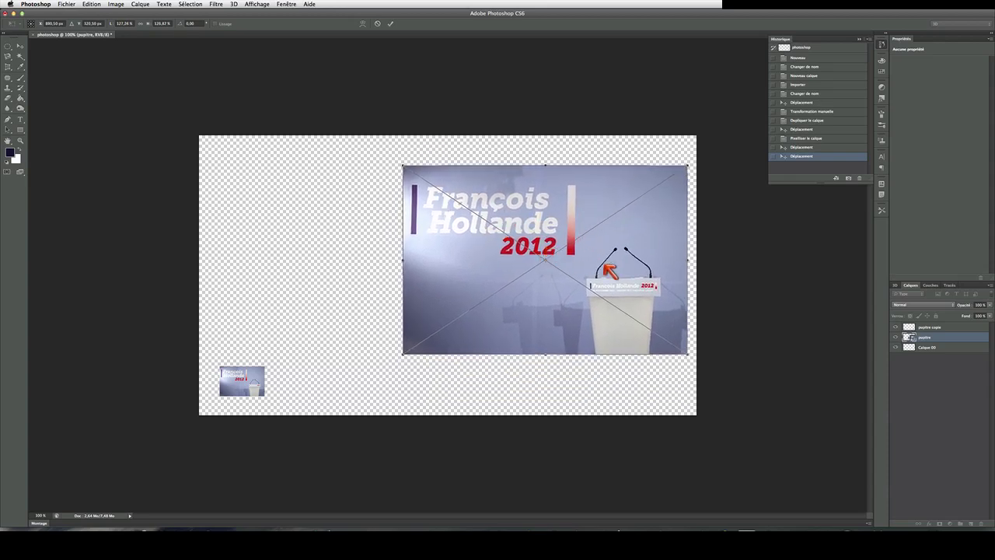
key(Return)
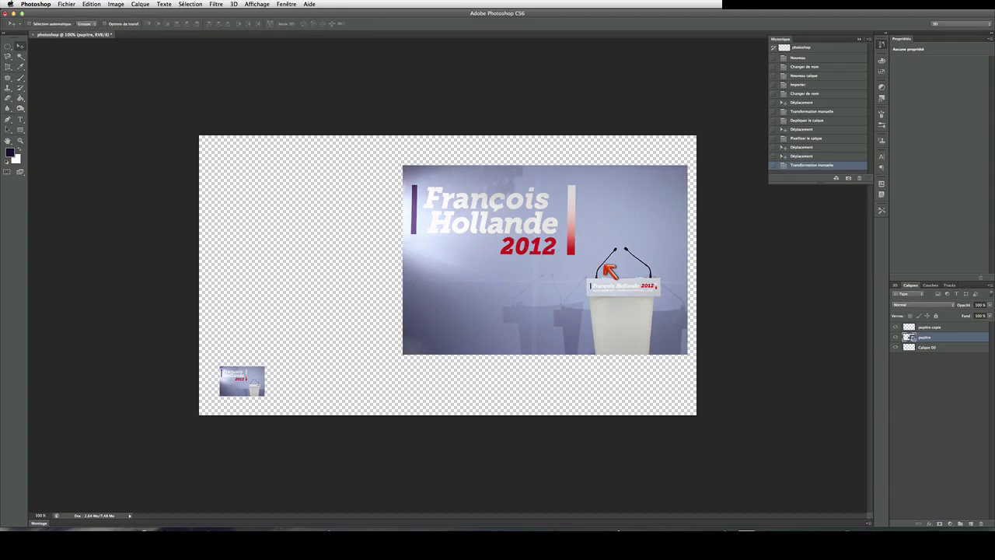
Try enlarging the rasterized pupitre copie layer to about 687% with a free transform, then undo the scaling and close the transformation.
click(933, 329)
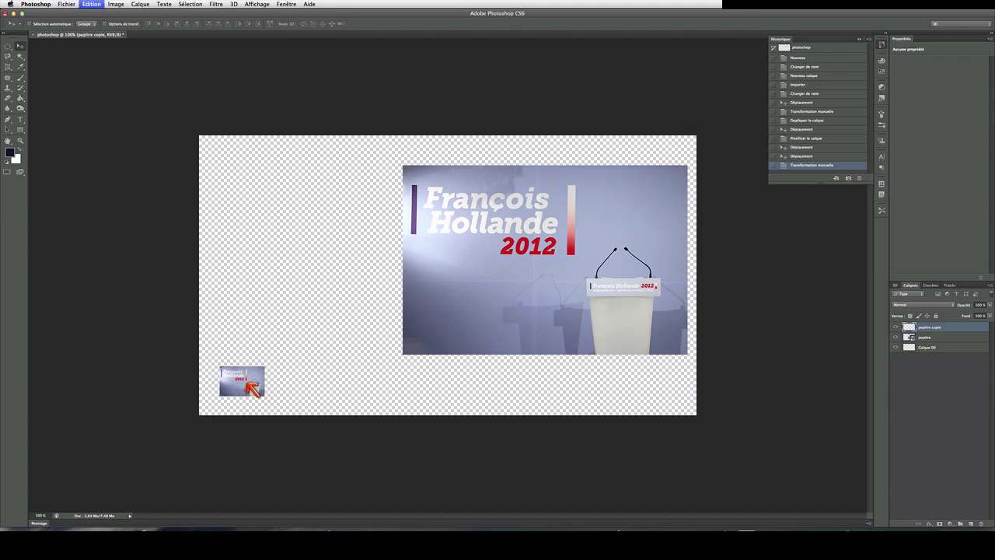
key(super+t)
drag(271, 376, 554, 226)
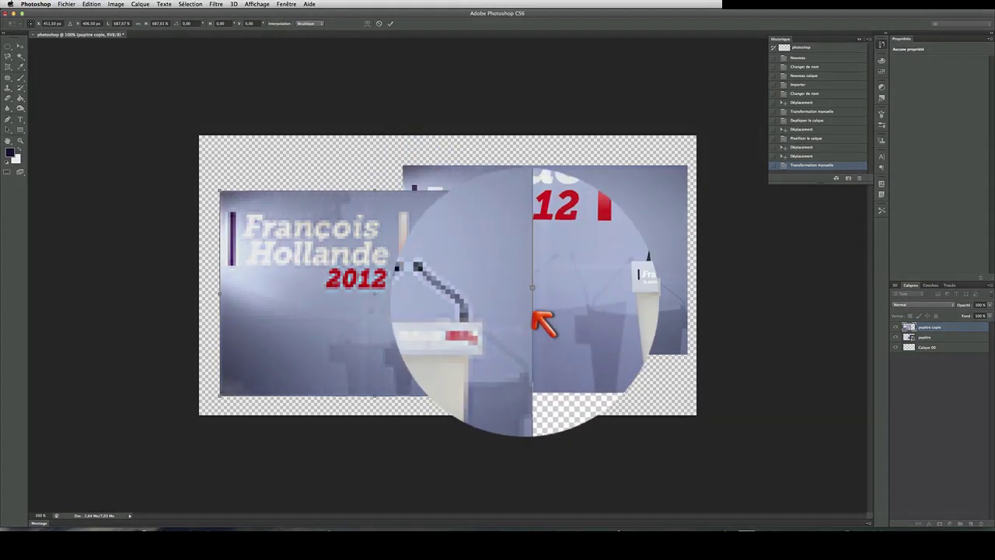
key(super+z)
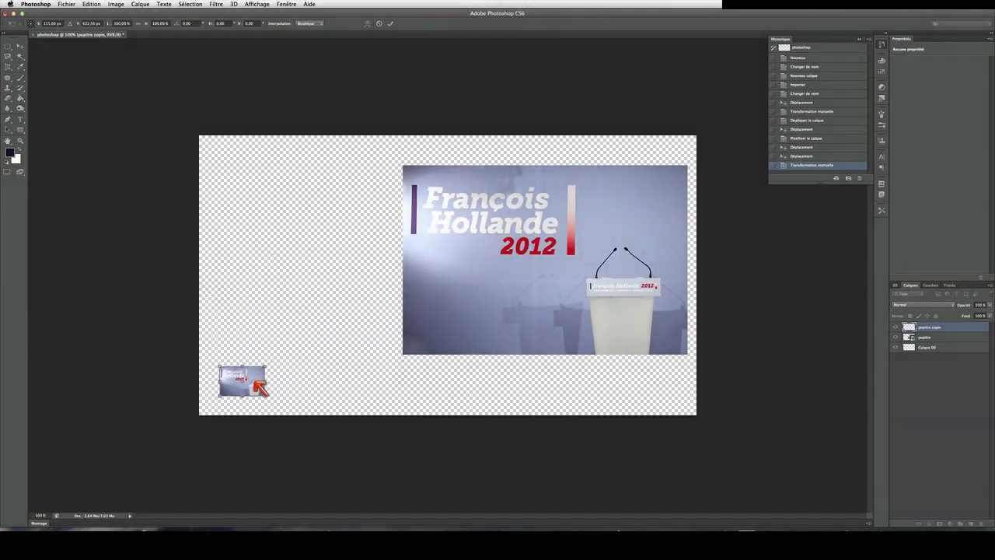
key(Return)
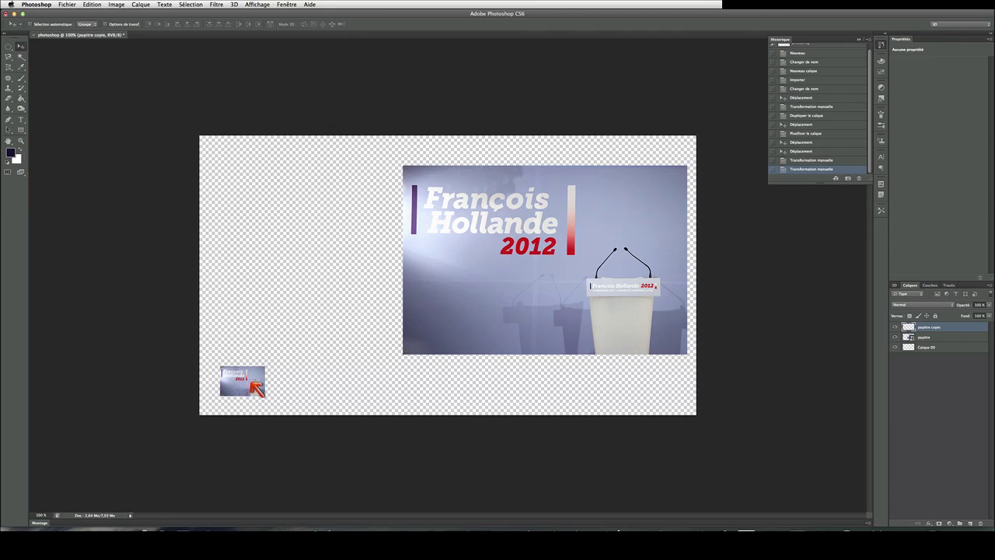
Shift the small pupitre copie image slightly along the canvas's lower edge, then delete the pupitre copie layer.
drag(251, 381, 287, 378)
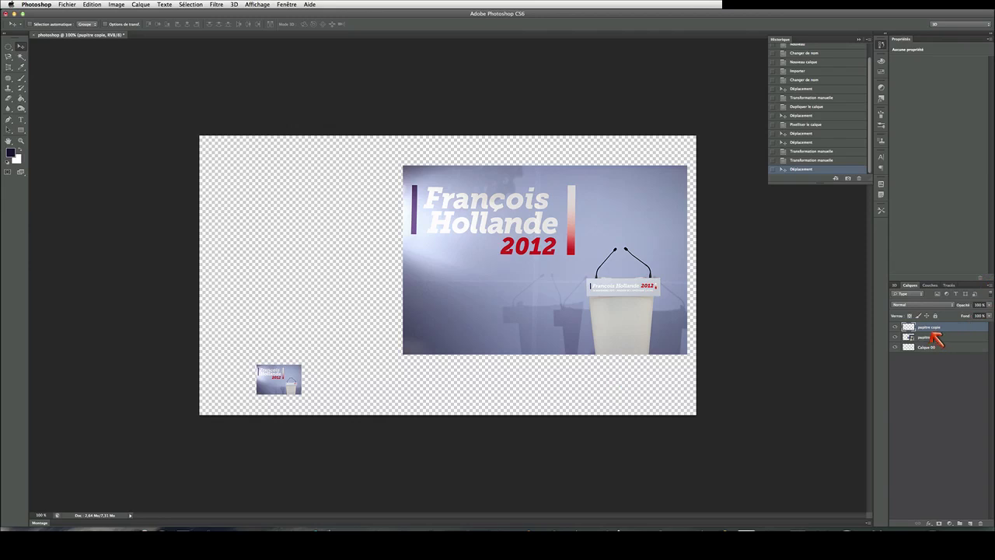
click(981, 522)
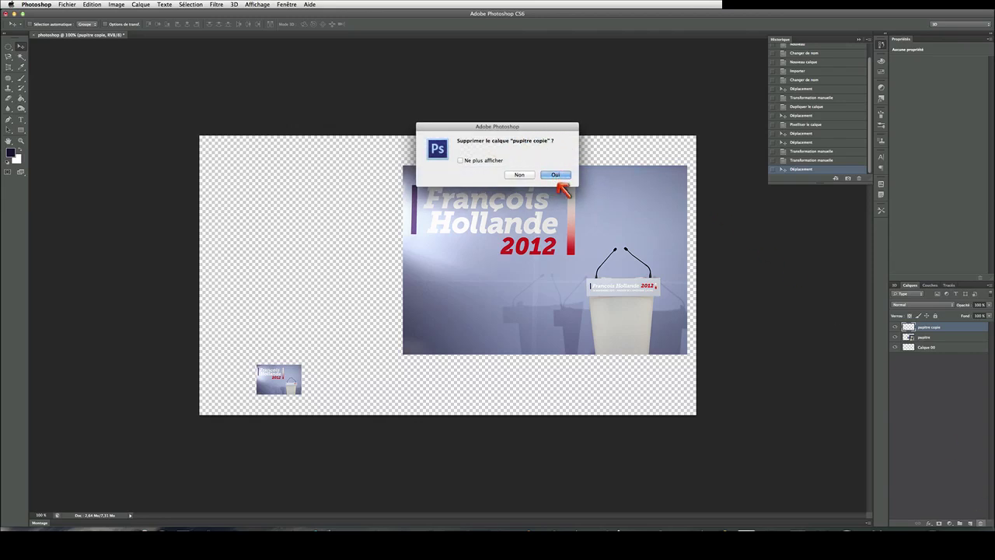
click(557, 175)
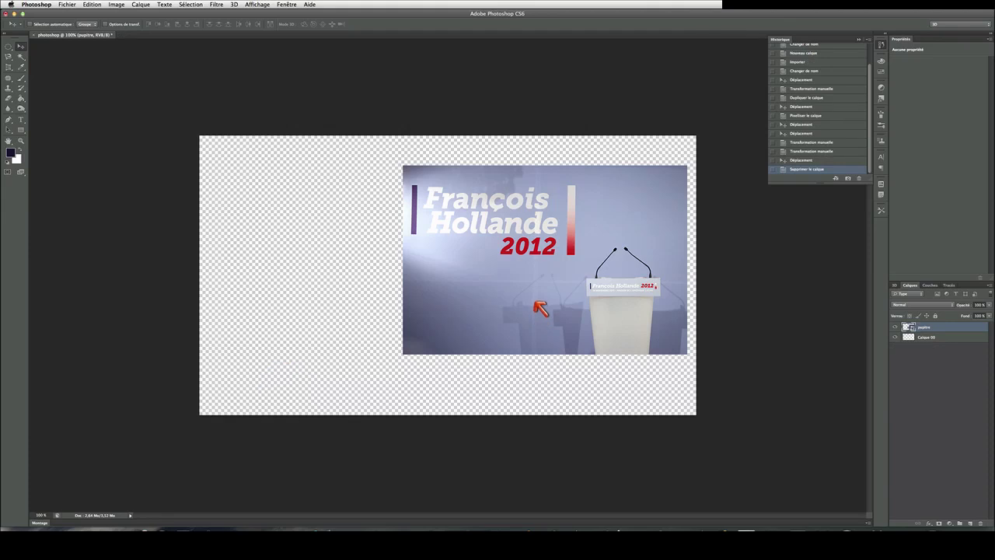
Move the pupitre image into the canvas's upper-right corner and scale it proportionally to about 222% so it fills the whole canvas.
drag(540, 308, 550, 278)
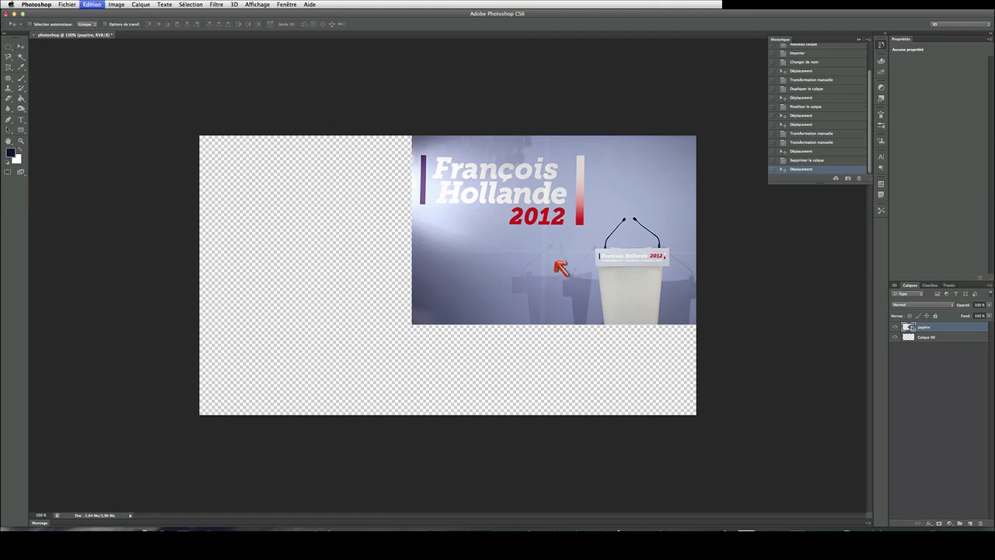
key(super+t)
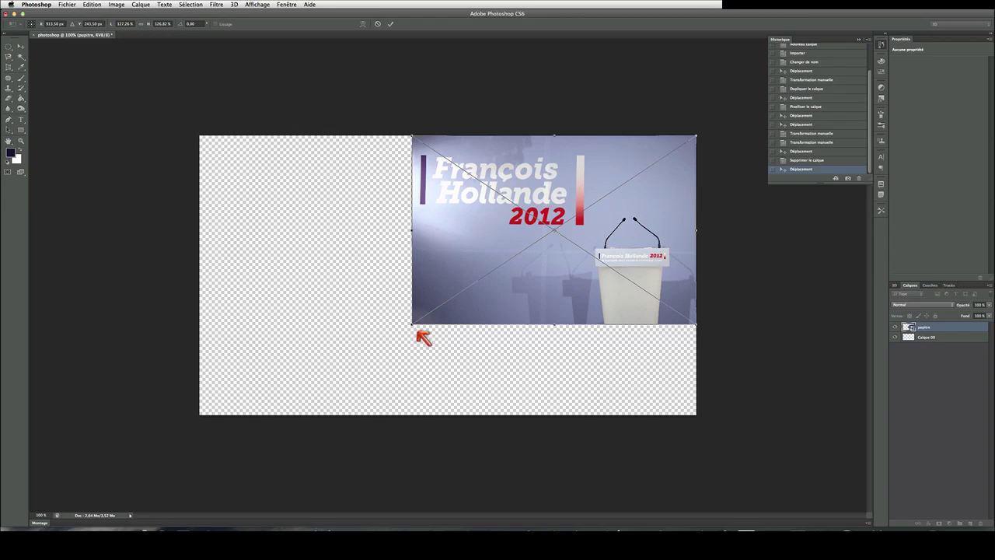
drag(415, 329, 459, 316)
drag(416, 333, 183, 440)
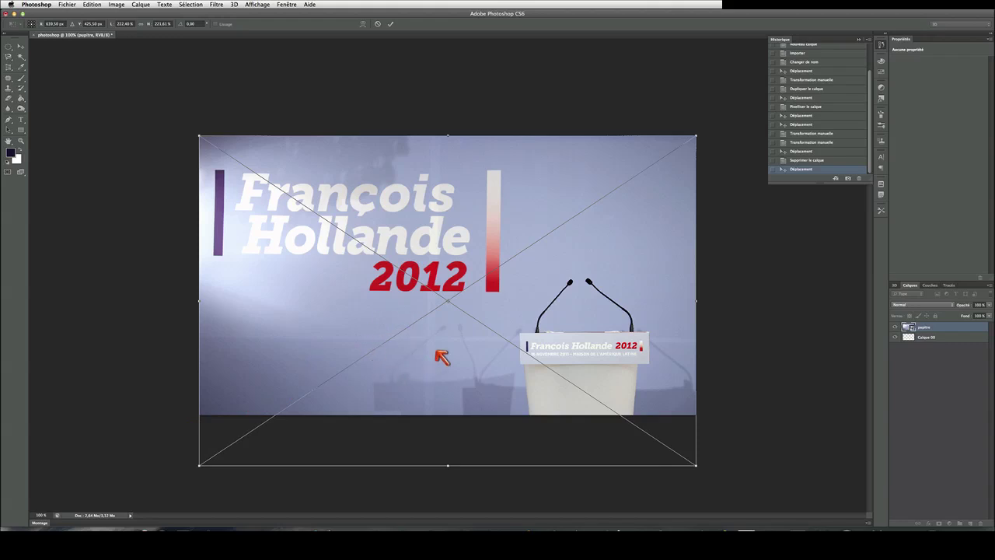
key(Return)
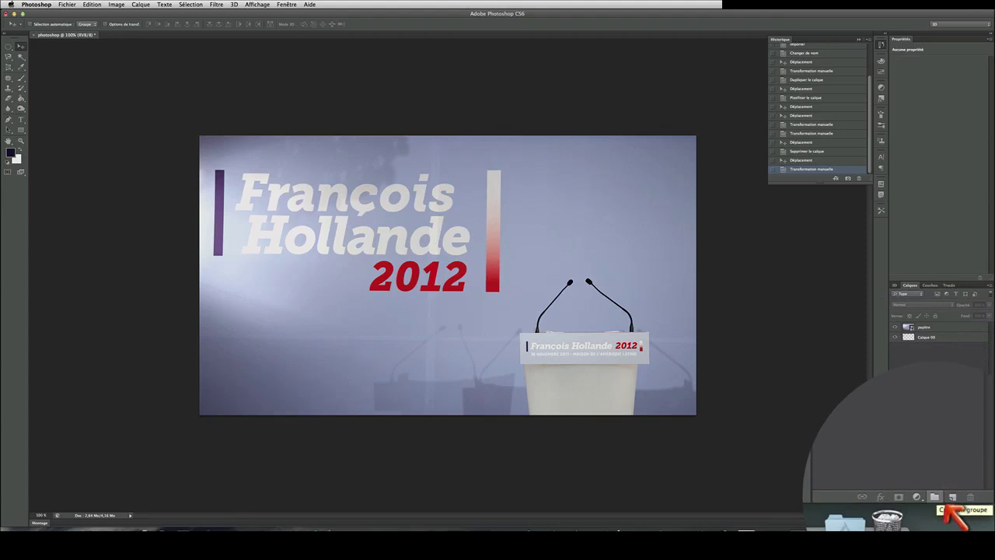
Create a layer group named "Archives" and place it below Calque 00 in the layer stack.
click(950, 523)
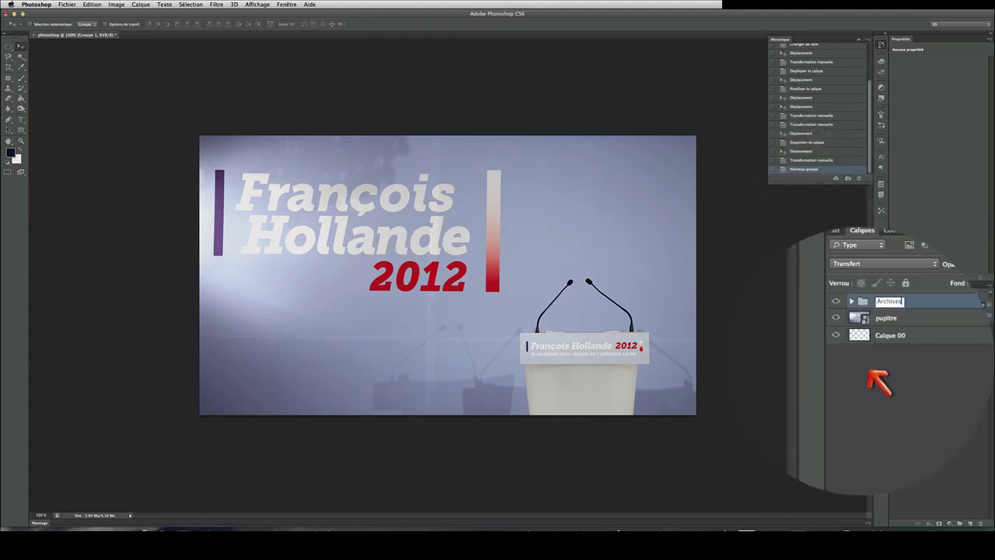
key(Return)
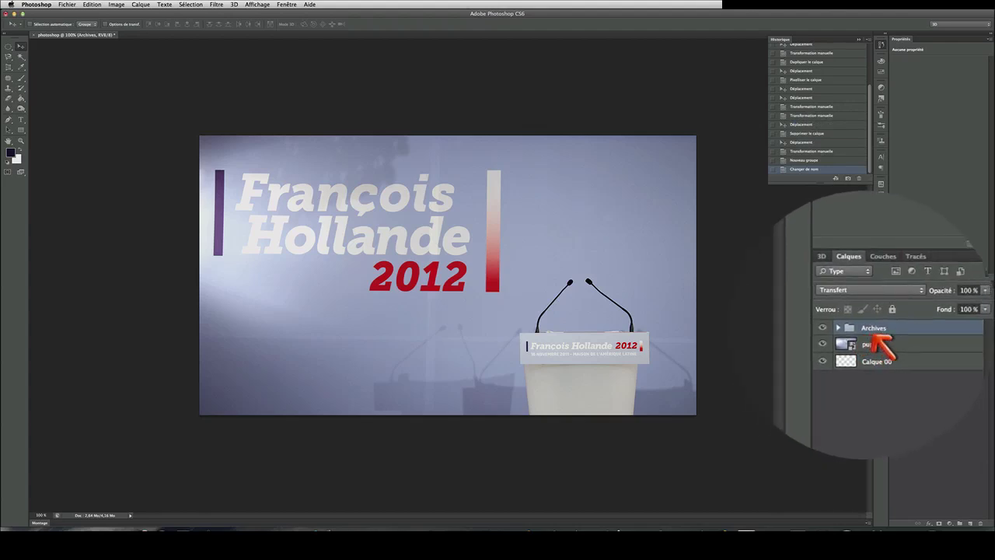
drag(874, 334, 871, 365)
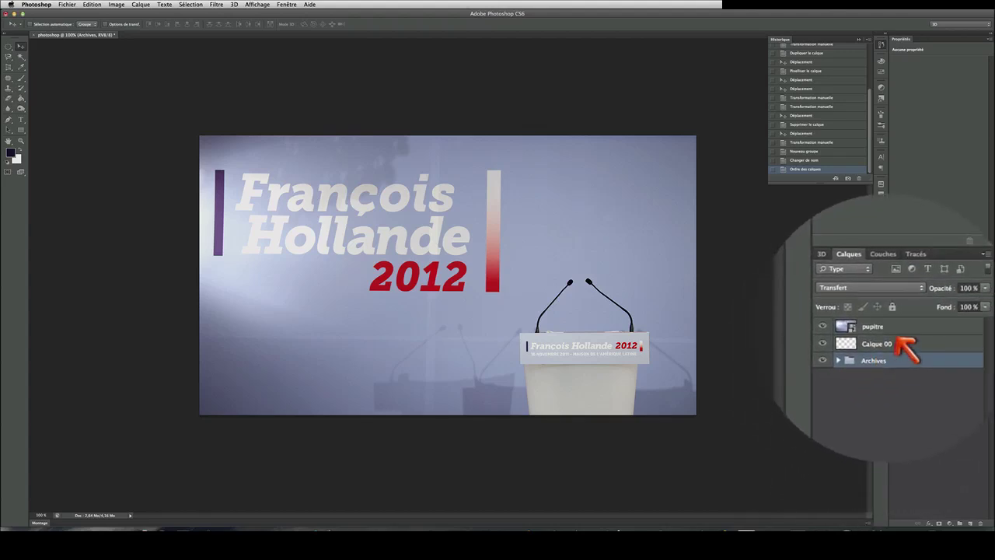
Duplicate the pupitre layer as "pupitre ori" within the photoshop document.
click(873, 326)
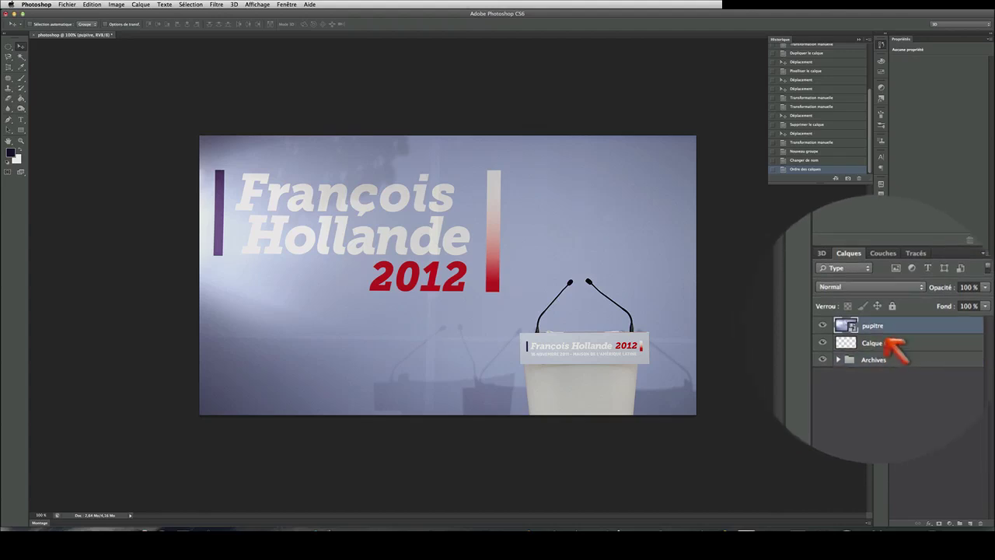
right_click(894, 341)
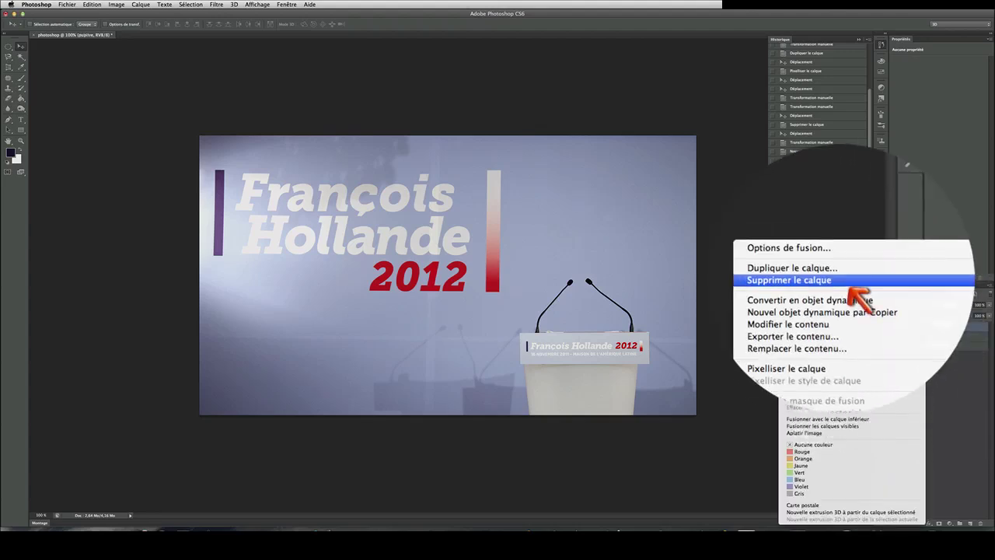
click(832, 272)
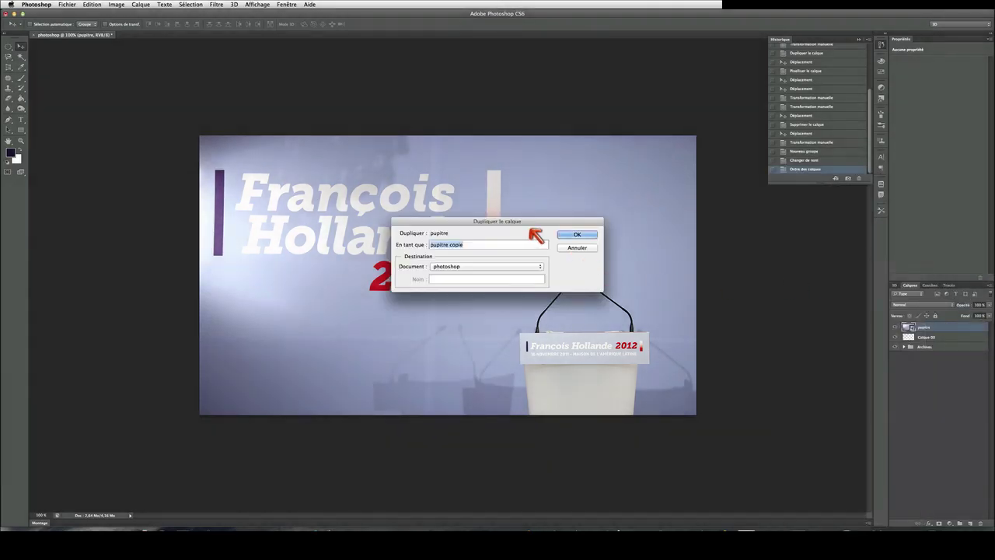
click(455, 246)
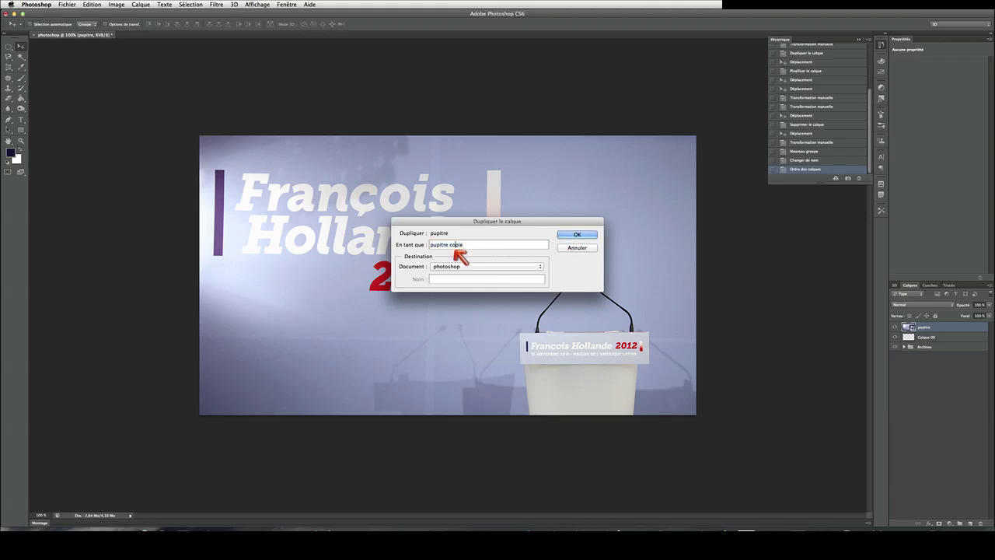
double_click(456, 246)
text(or)
click(579, 237)
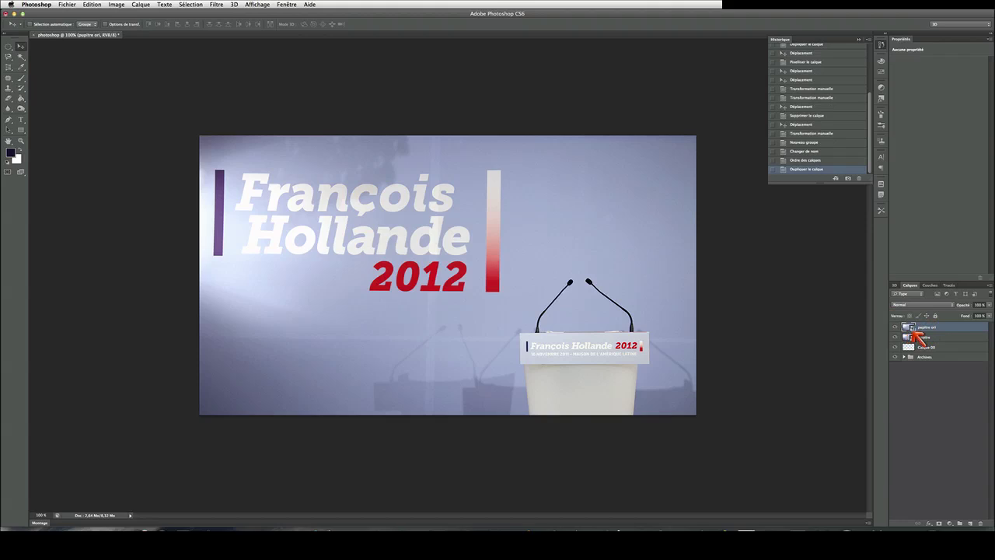
Place the pupitre ori layer in the Archives group, check the group's contents, collapse it and hide the group.
drag(915, 334, 924, 365)
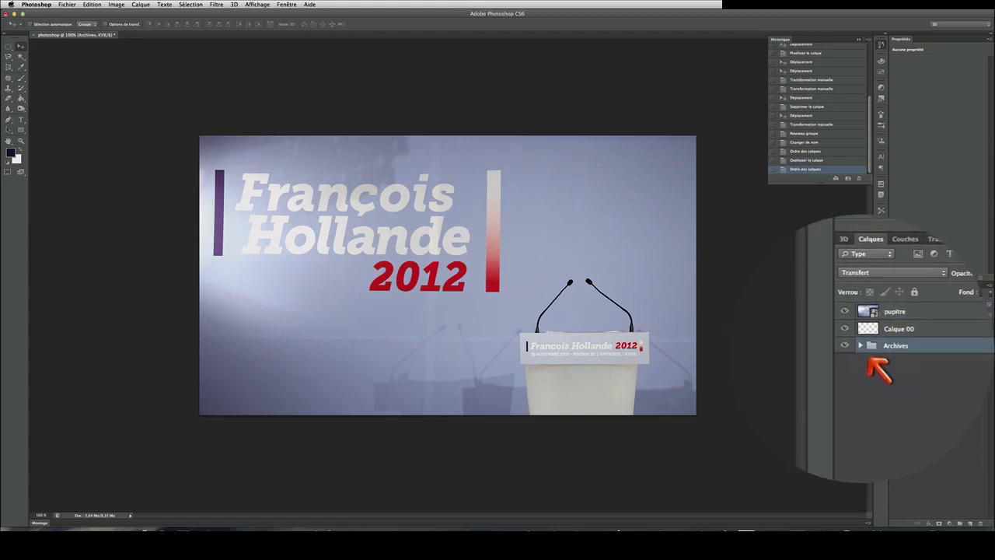
click(861, 345)
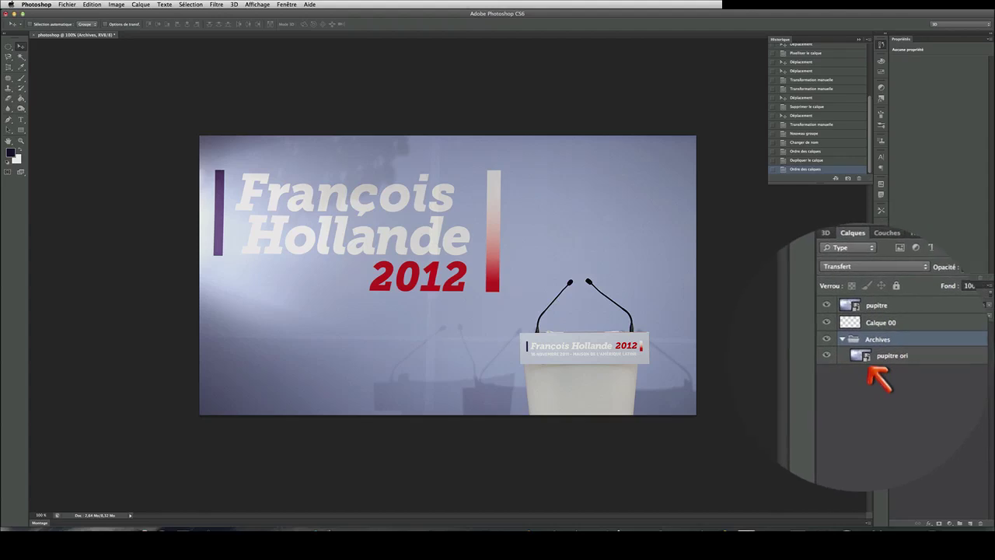
click(861, 346)
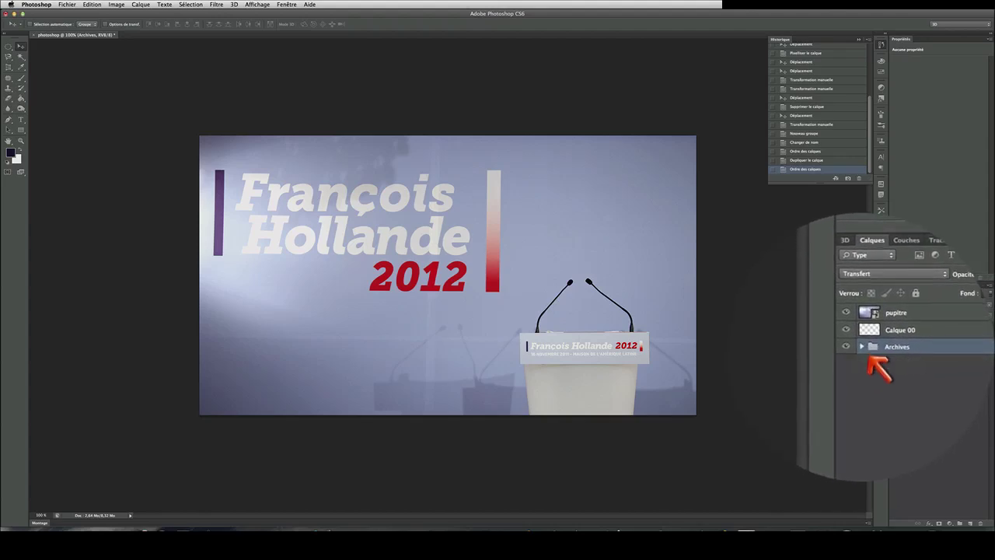
click(846, 347)
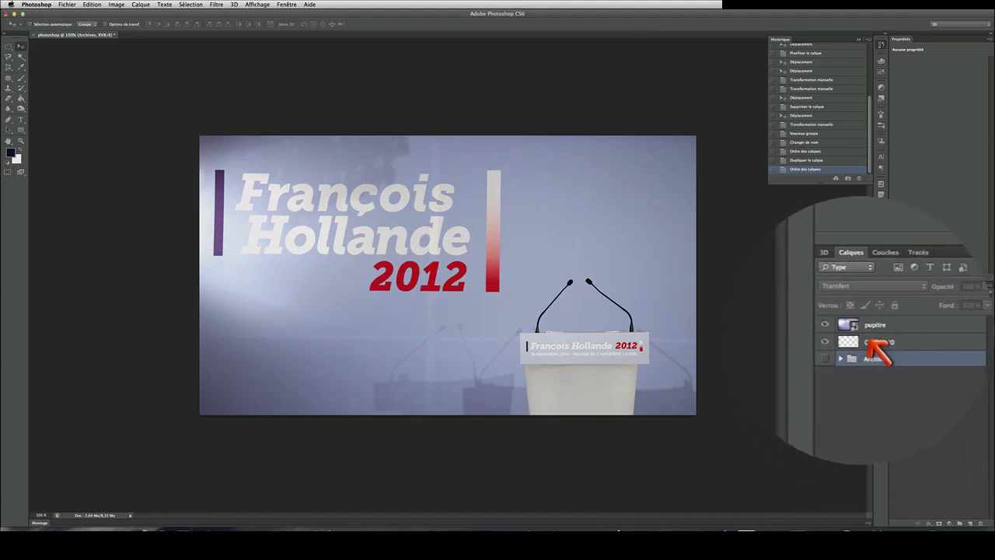
Select the pupitre layer and toggle layer visibility off and on several times, leaving pupitre and Calque 00 visible.
click(875, 325)
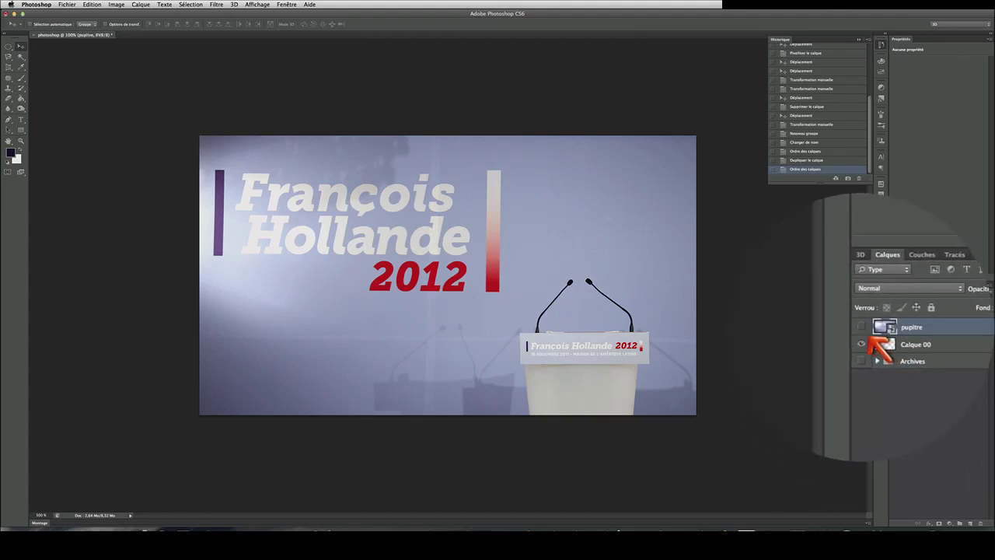
click(896, 336)
click(896, 336)
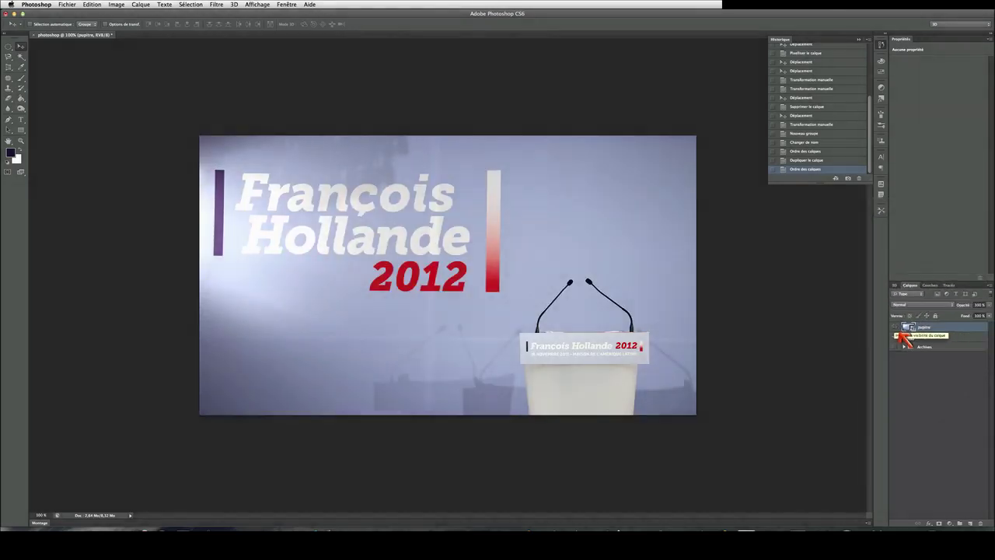
click(895, 336)
click(896, 336)
click(896, 336)
click(896, 336)
click(896, 336)
click(897, 336)
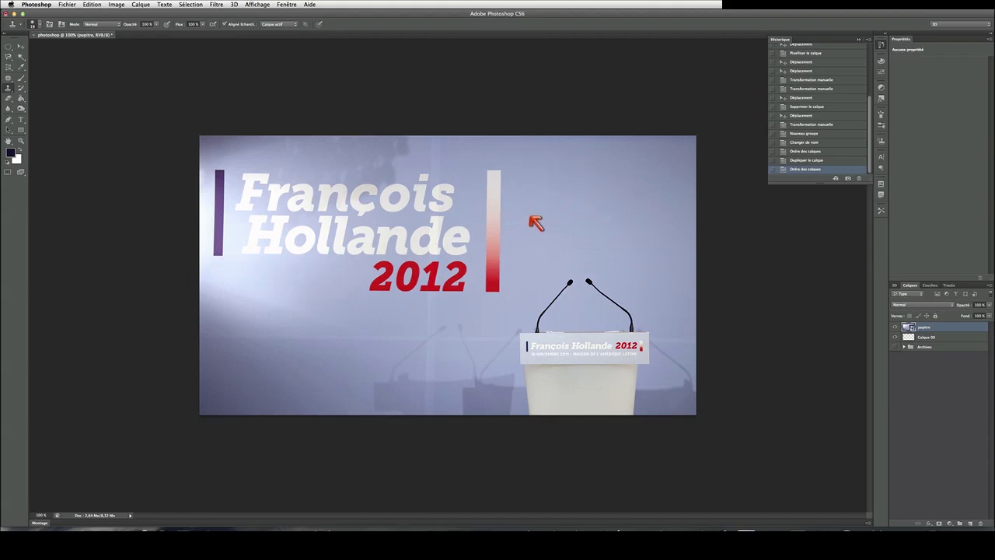
Sample the plain wall beside the top of the white-to-red bar as the Clone Stamp source on the pupitre layer.
click(530, 218)
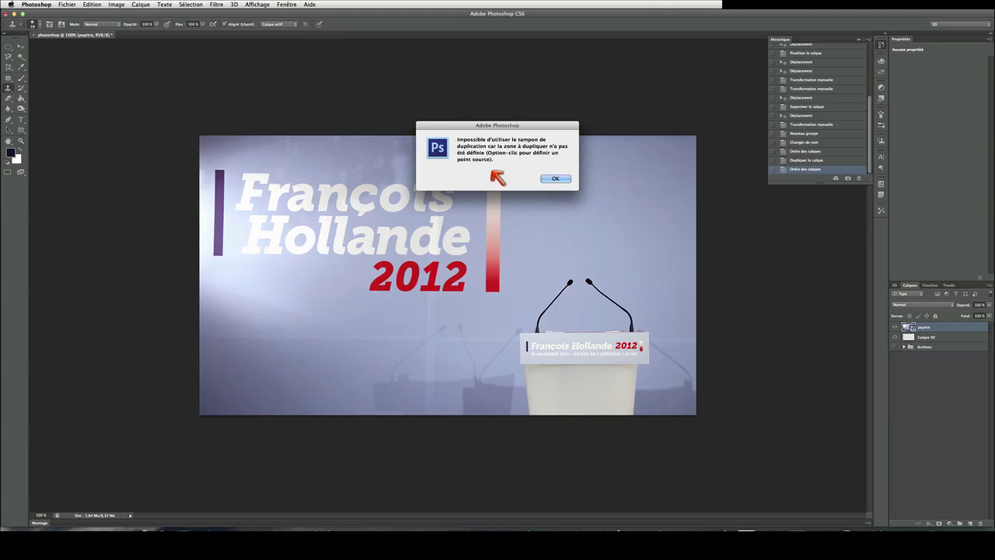
click(555, 178)
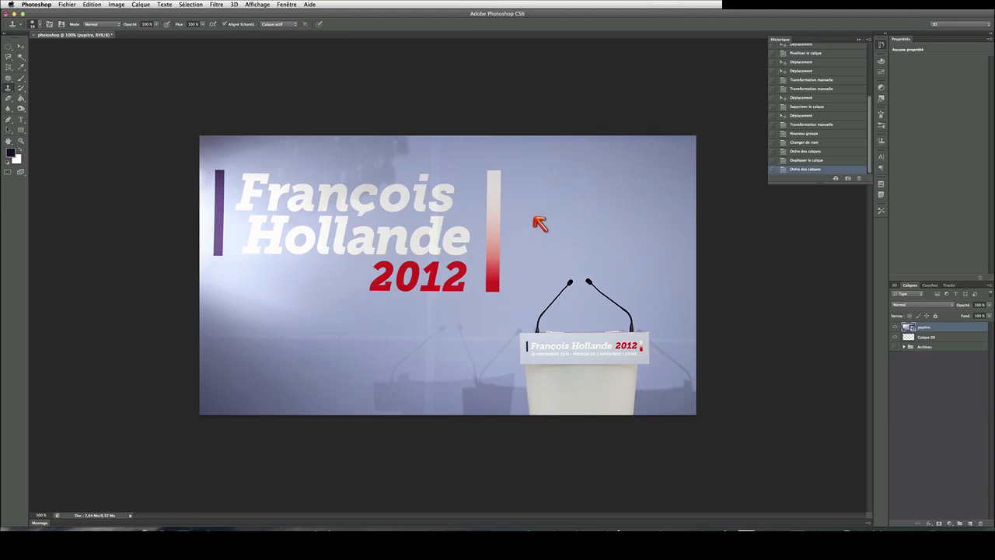
alt+click(537, 175)
drag(537, 175, 534, 177)
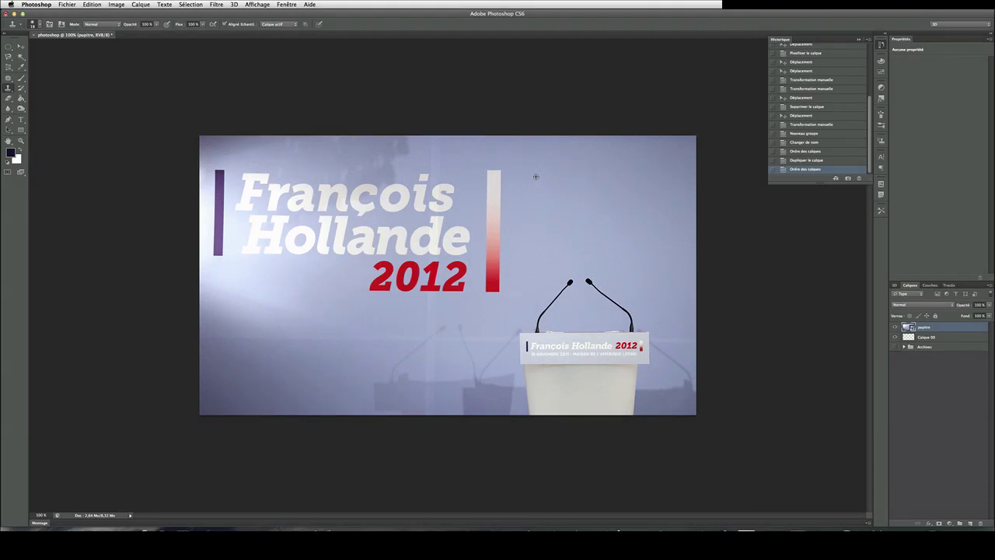
Try cloning over the top of the white-to-red bar on the pupitre smart object, accepting its rasterization.
click(495, 174)
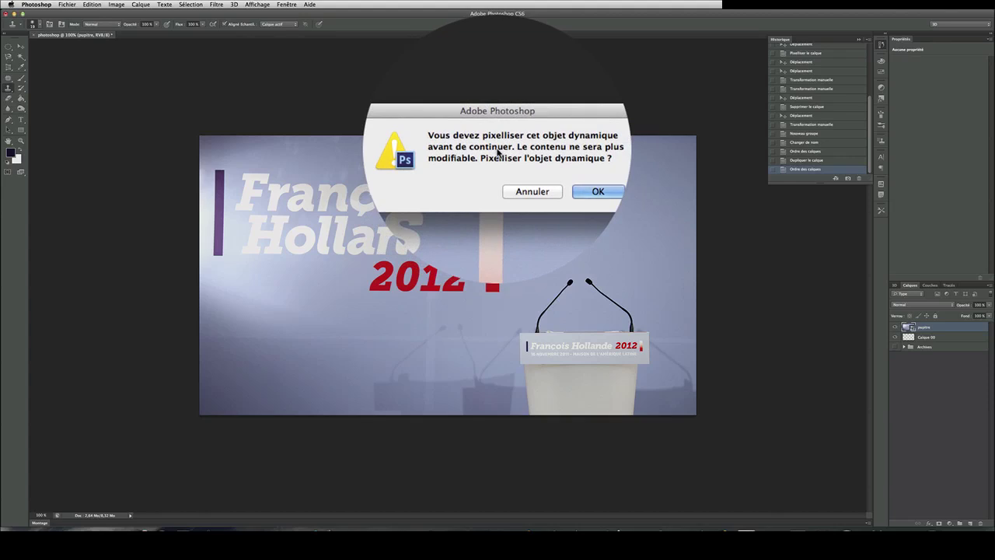
click(598, 192)
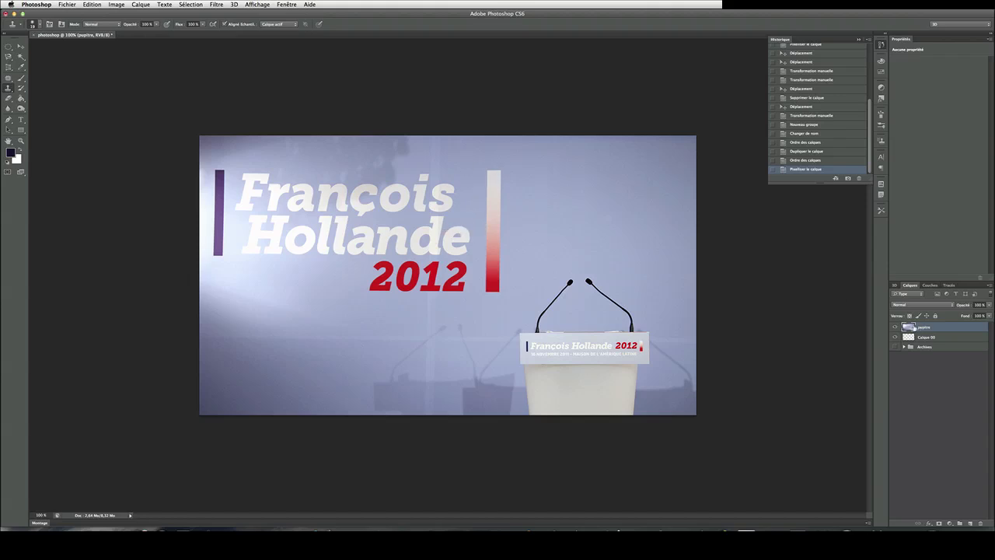
drag(914, 327, 919, 330)
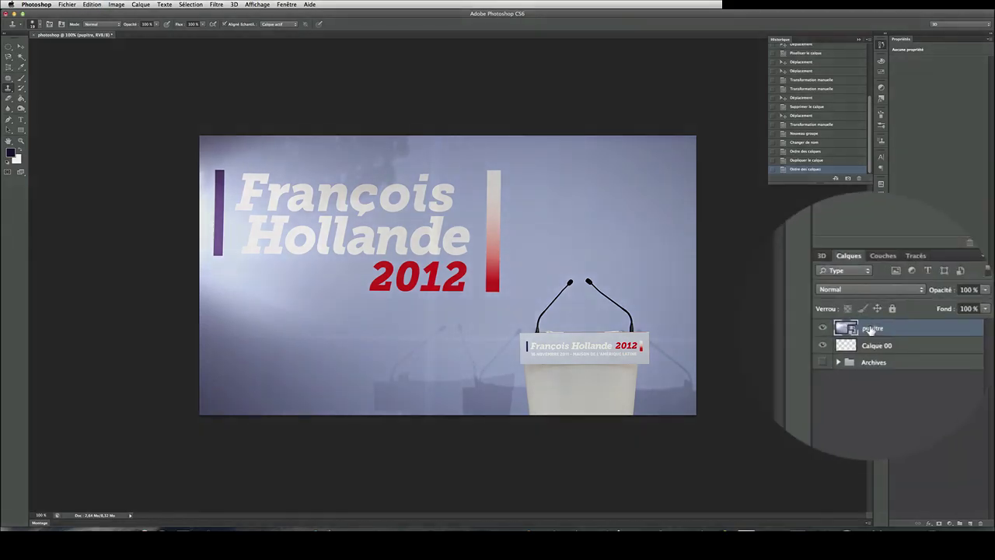
Rasterize the pupitre layer.
right_click(872, 331)
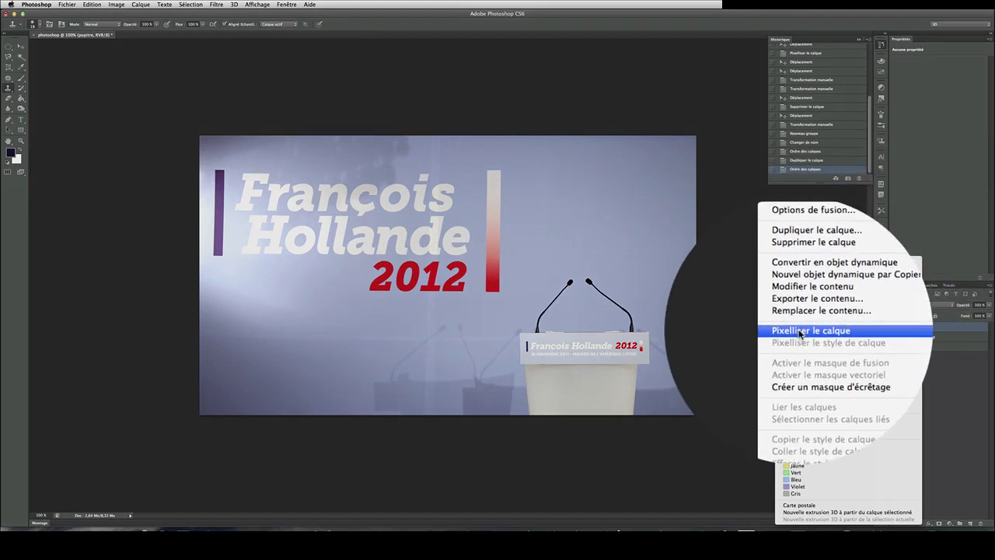
click(801, 332)
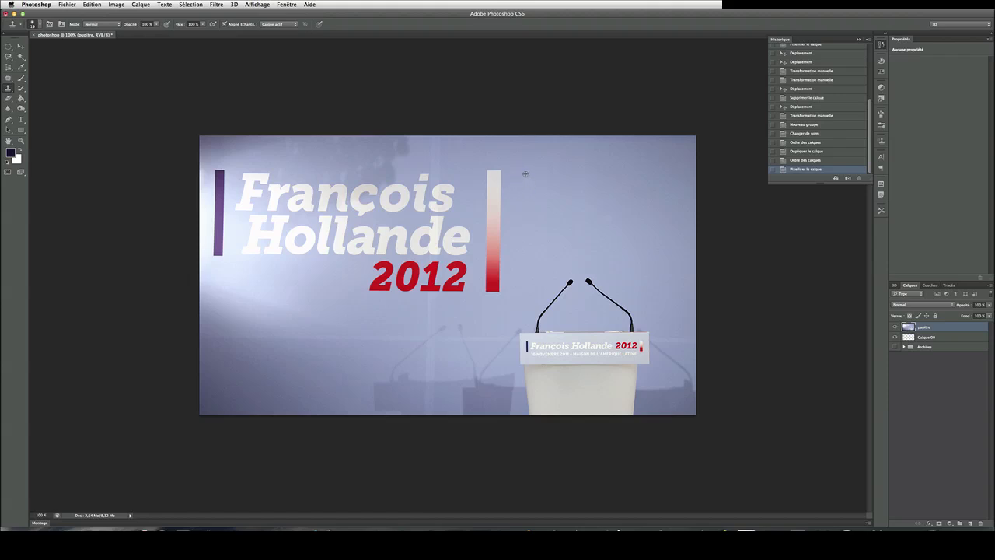
Try cloning the plain wall over the top of the white-to-red bar, undoing the first stroke and repainting the area.
mouse_move(525, 173)
mouse_down()
mouse_move(536, 175)
mouse_move(484, 176)
mouse_move(493, 175)
mouse_up()
click(483, 187)
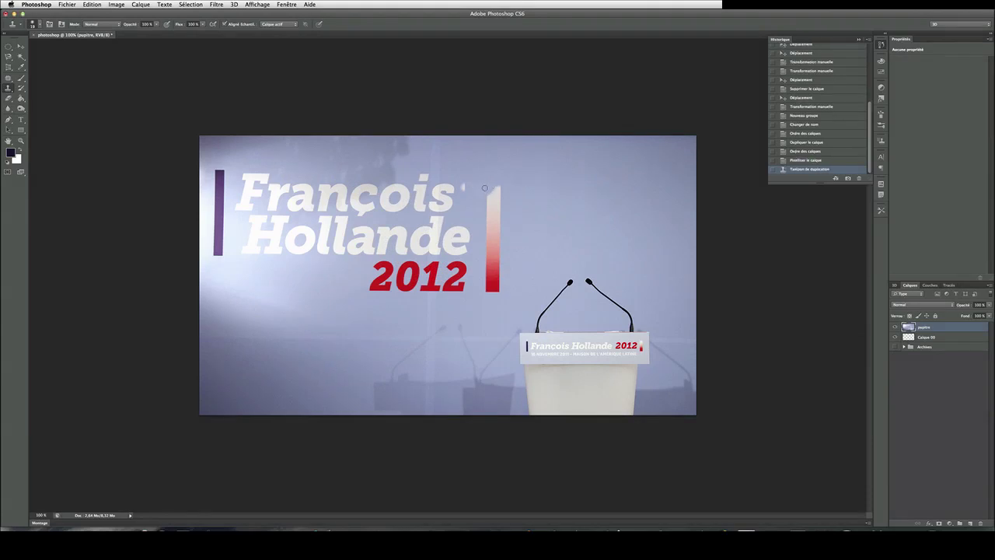
key(super+z)
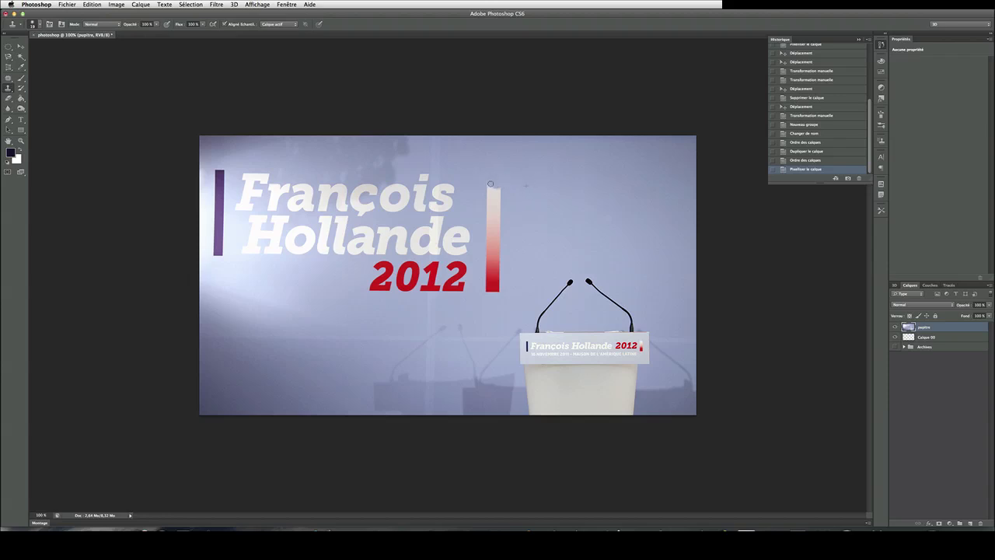
click(491, 185)
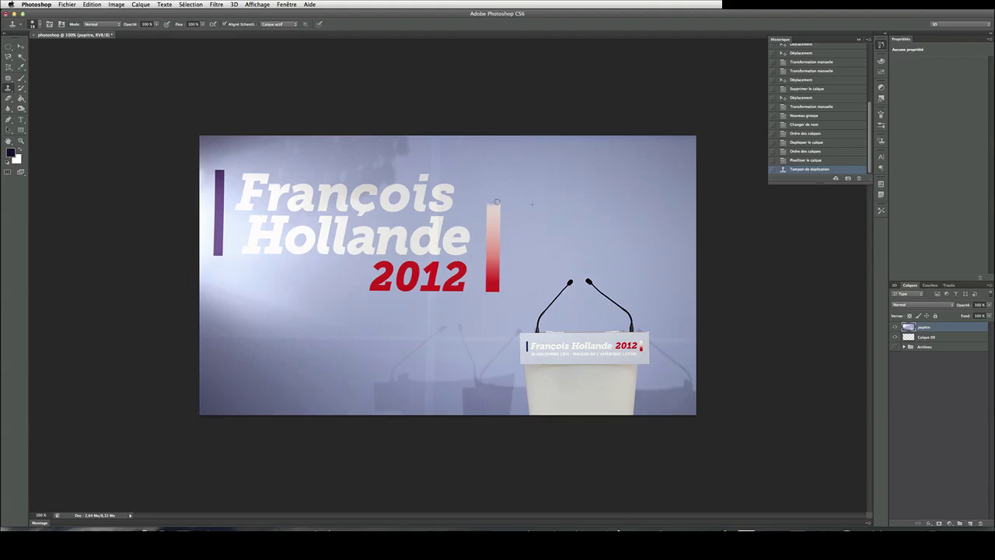
click(488, 203)
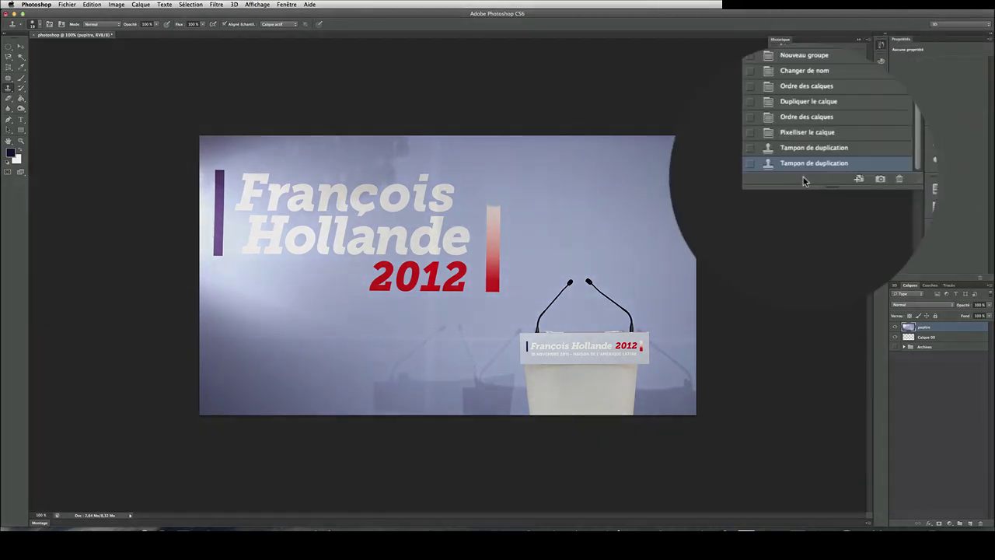
Step back and forth between the recorded clone strokes in the history, returning to the Pixelliser le calque state.
click(804, 161)
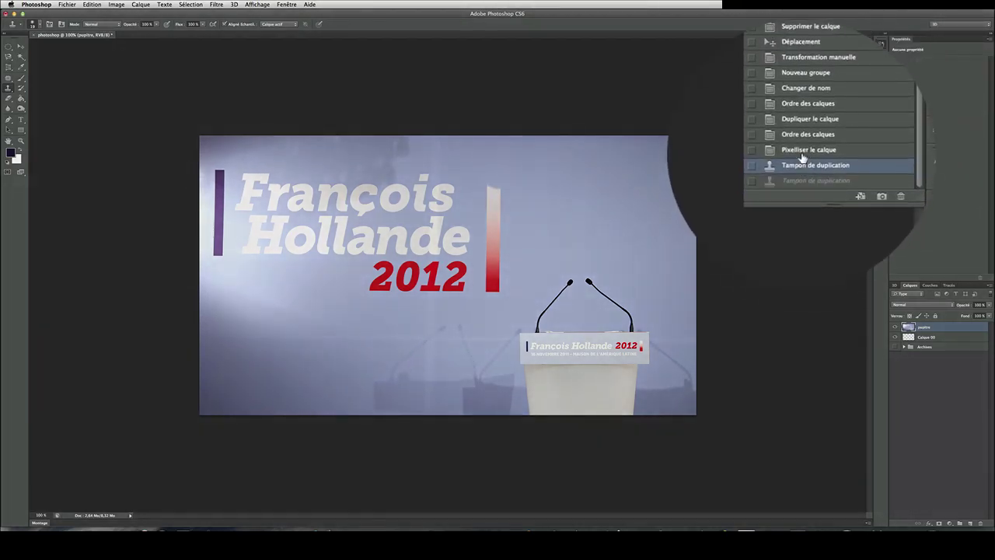
click(803, 153)
click(804, 159)
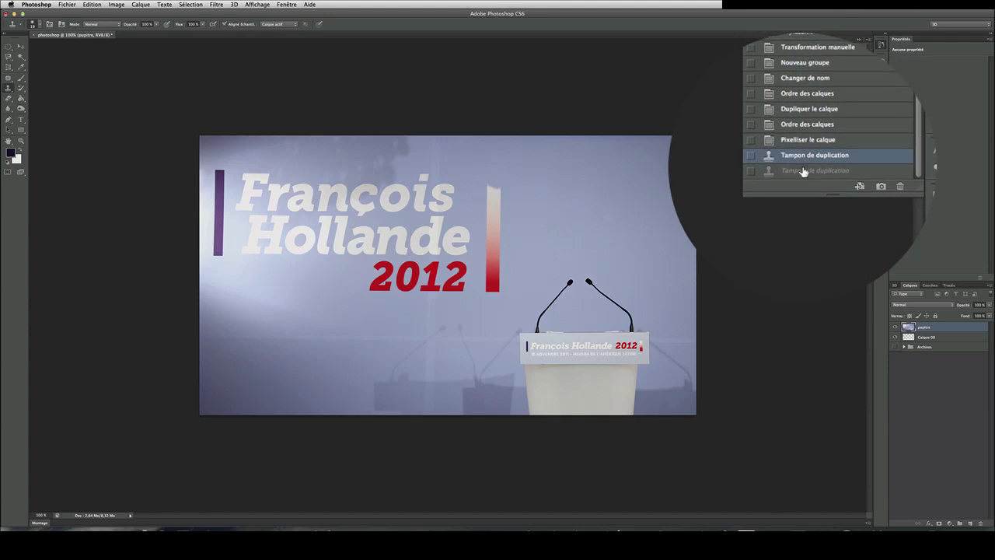
click(804, 170)
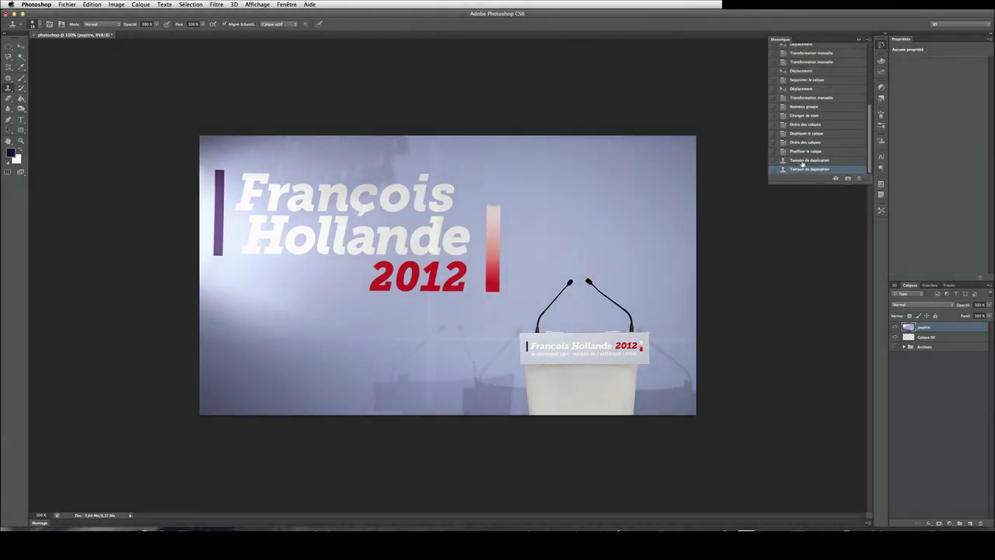
click(803, 162)
click(805, 152)
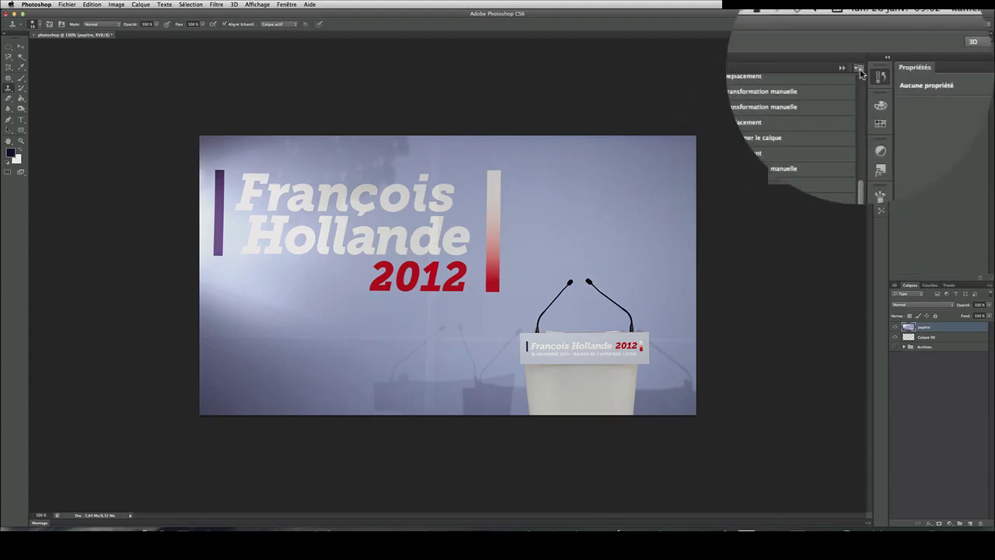
Review the history options, including the one for accepting a non-linear history, and close the dialog.
click(859, 70)
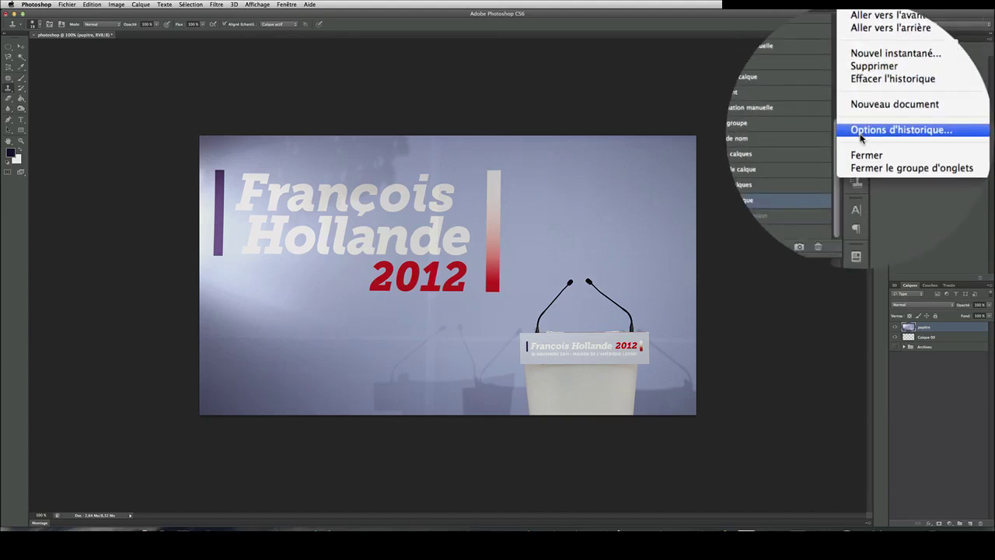
click(861, 132)
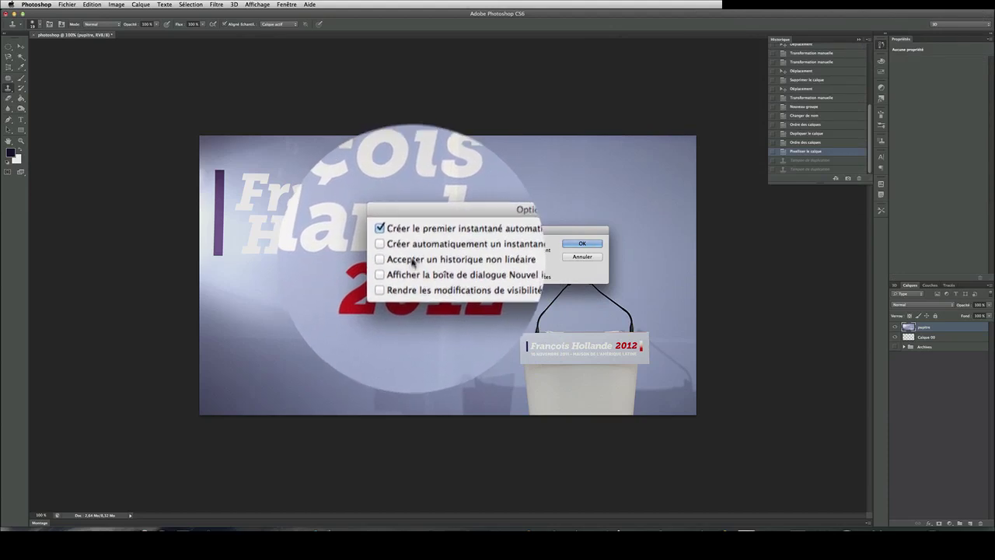
click(583, 243)
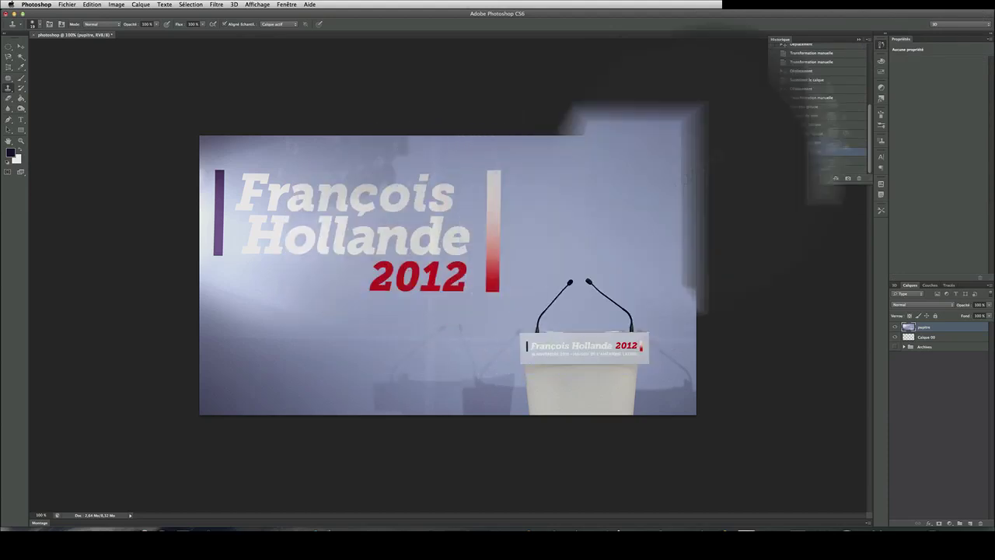
Clone the neighbouring wall over the entire white-to-red bar, including the red remnants at its lower end.
drag(494, 171, 493, 204)
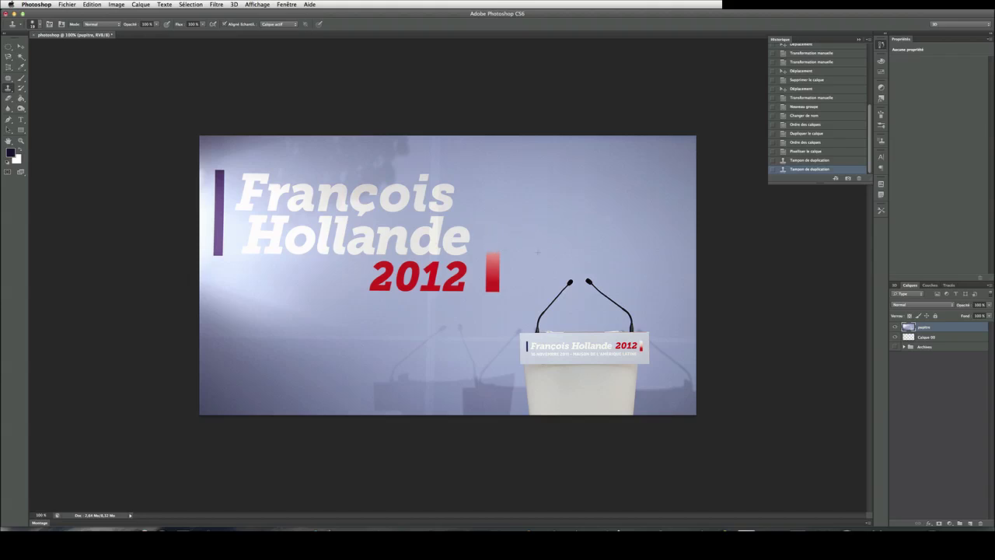
drag(494, 262, 490, 291)
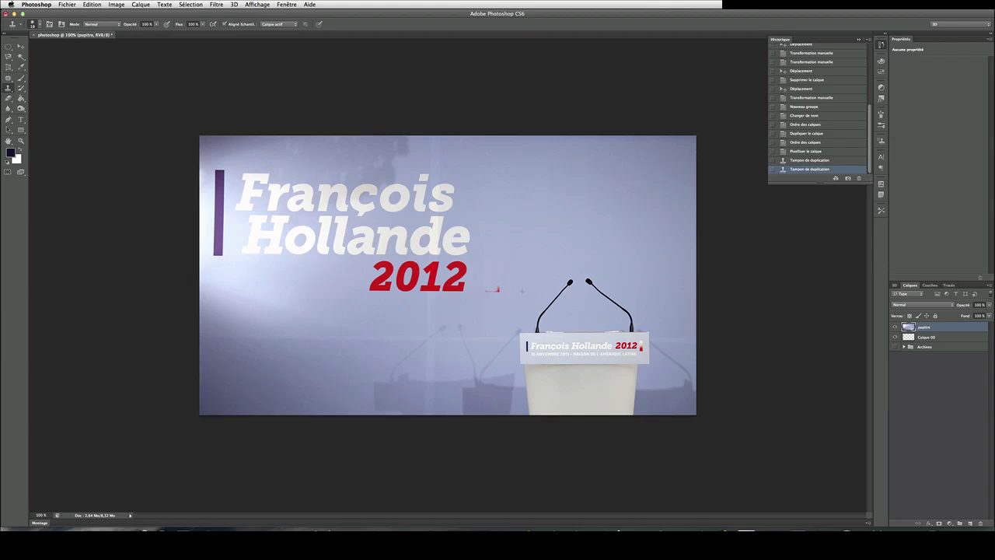
click(498, 275)
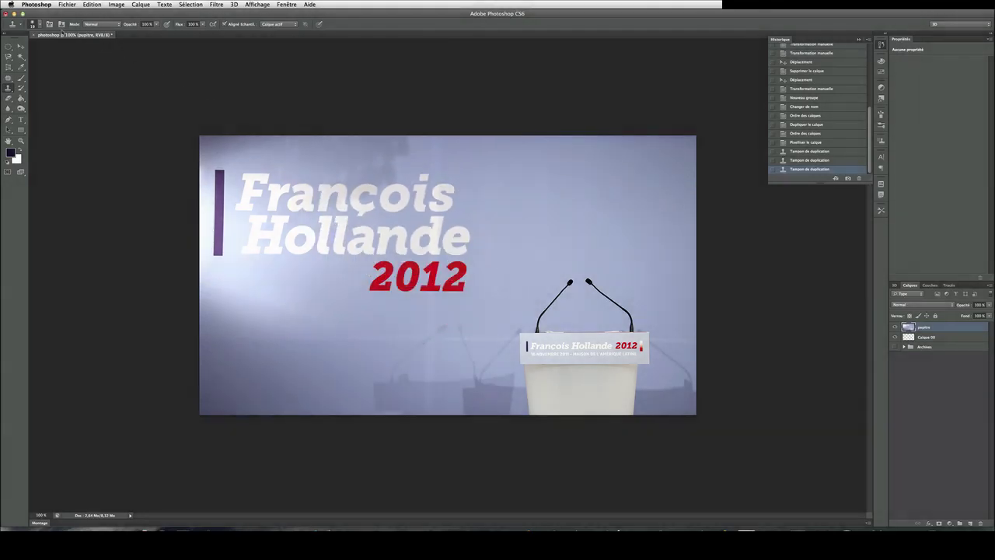
Set the Clone Stamp size to 40 px, try a stroke over the final e of Hollande, and undo that stroke.
click(33, 24)
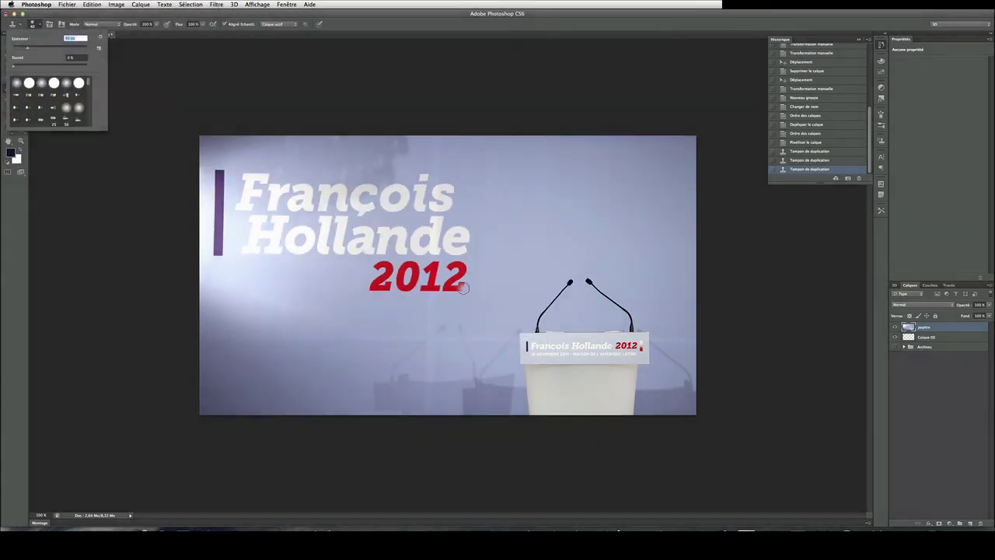
key(Return)
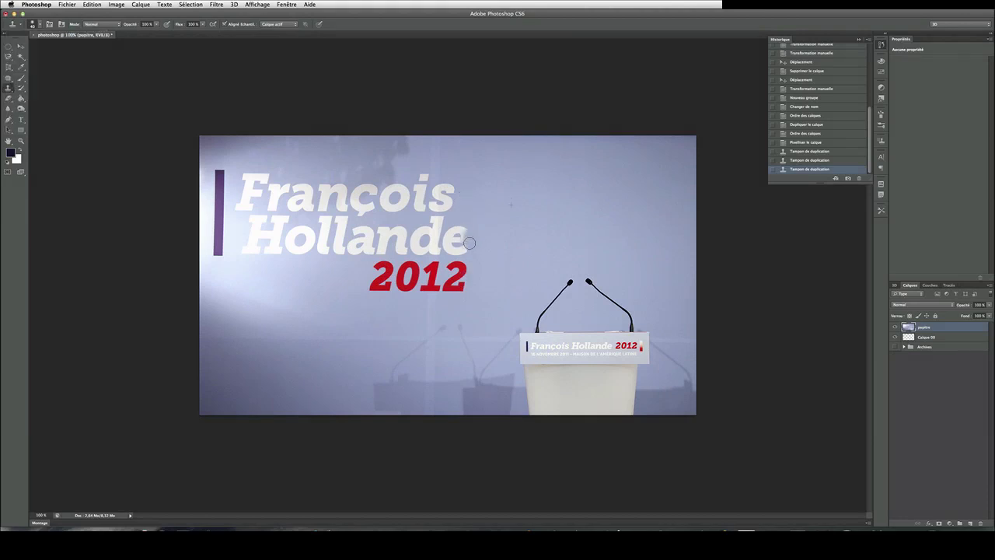
mouse_move(468, 232)
mouse_down()
mouse_move(457, 249)
mouse_move(446, 241)
mouse_move(456, 253)
mouse_up()
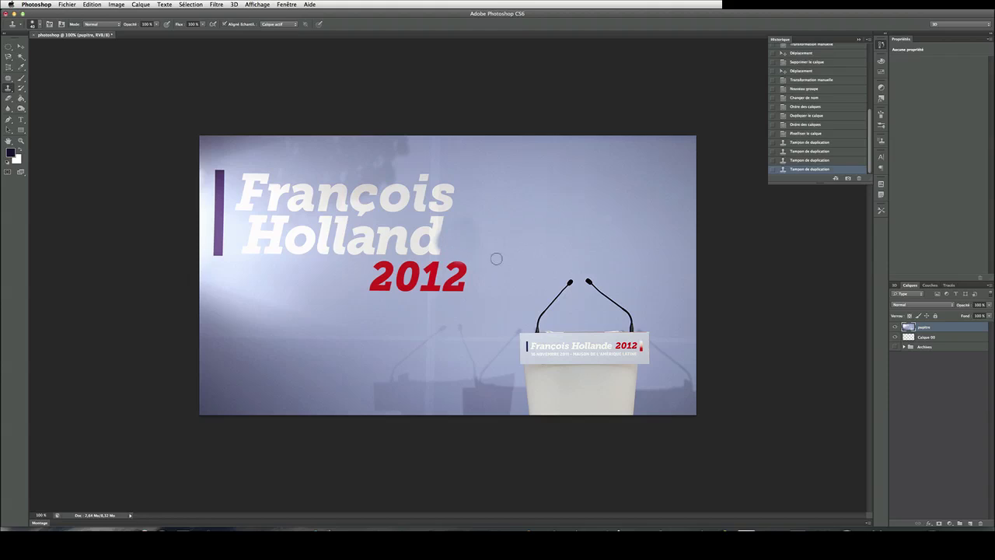
key(super+z)
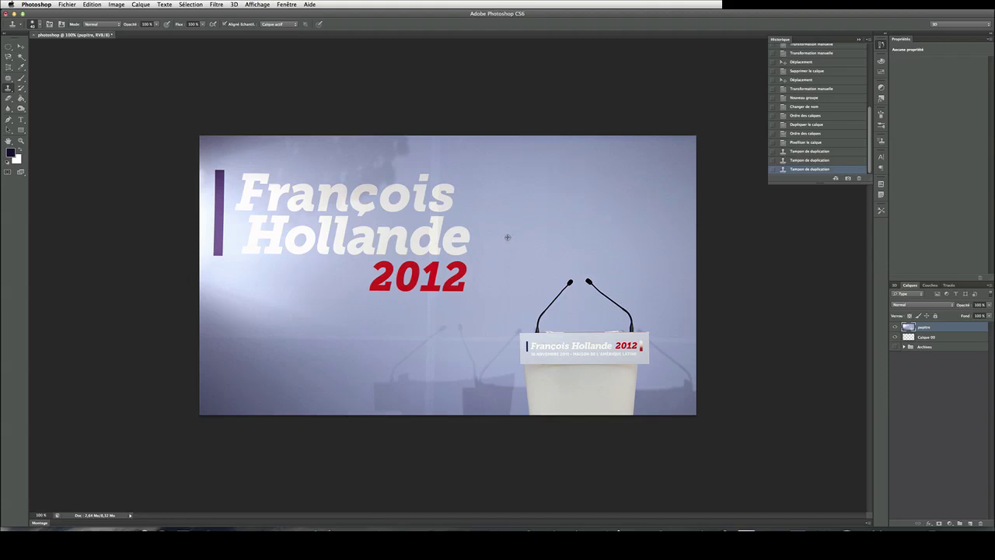
Sample the wall beside the lettering and clone it over the final letters of François and Hollande and the last digits of 2012.
alt+click(507, 238)
mouse_move(467, 246)
mouse_down()
mouse_move(459, 233)
mouse_move(464, 256)
mouse_move(451, 241)
mouse_move(455, 224)
mouse_up()
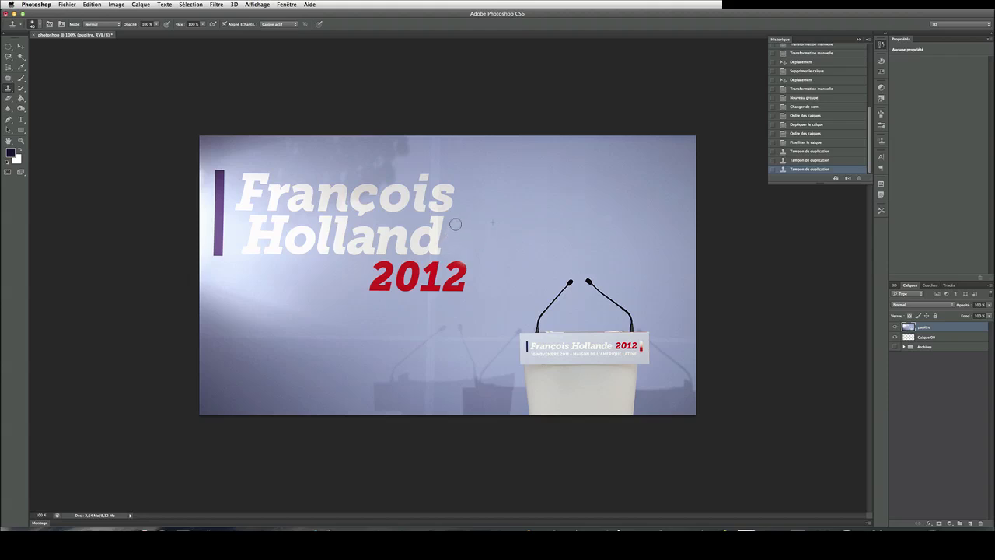
mouse_move(472, 265)
mouse_down()
mouse_move(465, 291)
mouse_move(445, 283)
mouse_move(453, 274)
mouse_up()
mouse_move(448, 203)
mouse_down()
mouse_move(455, 184)
mouse_move(437, 192)
mouse_up()
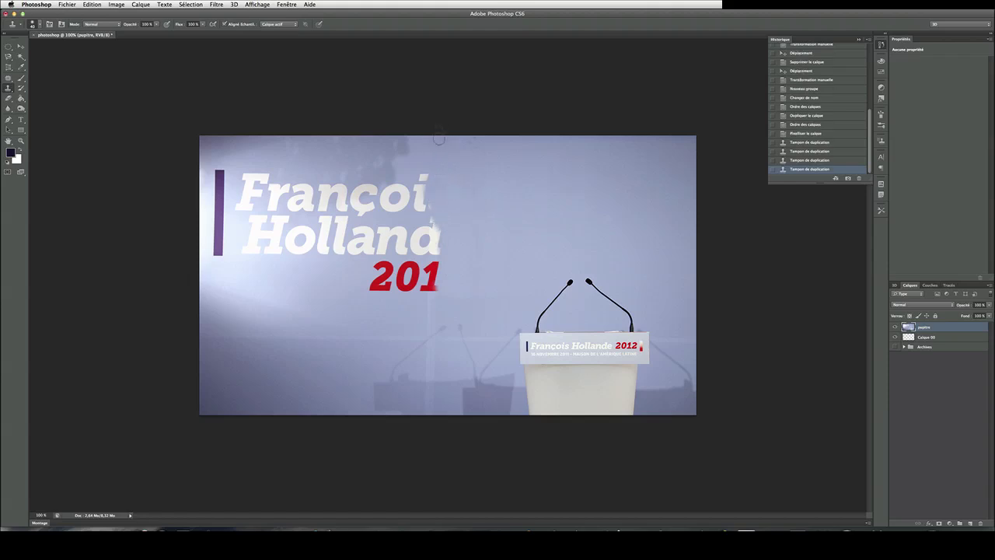
mouse_move(443, 241)
mouse_down()
mouse_move(435, 250)
mouse_move(434, 228)
mouse_move(427, 316)
mouse_up()
mouse_move(434, 282)
mouse_down()
mouse_move(432, 169)
mouse_move(423, 248)
mouse_move(426, 176)
mouse_move(429, 195)
mouse_move(447, 190)
mouse_move(428, 176)
mouse_move(417, 183)
mouse_move(431, 227)
mouse_move(422, 235)
mouse_move(406, 212)
mouse_move(420, 282)
mouse_move(414, 244)
mouse_move(417, 278)
mouse_up()
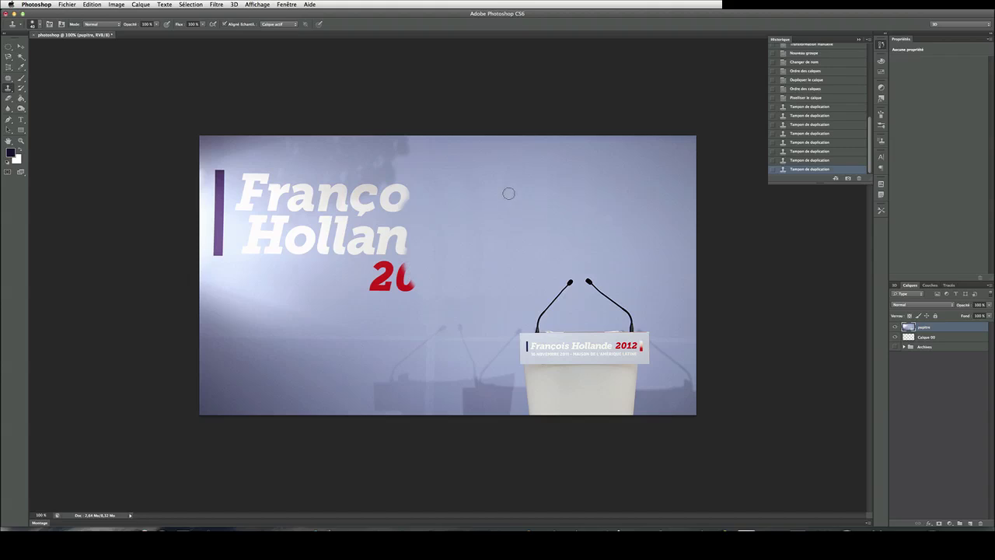
Sample clean wall above the lectern as the new clone source and enlarge the Clone Stamp brush to about 72 px.
key(bracketright)
key(bracketright)
key(bracketright)
key(bracketright)
key(bracketright)
key(bracketright)
key(bracketright)
key(bracketright)
key(bracketright)
key(bracketright)
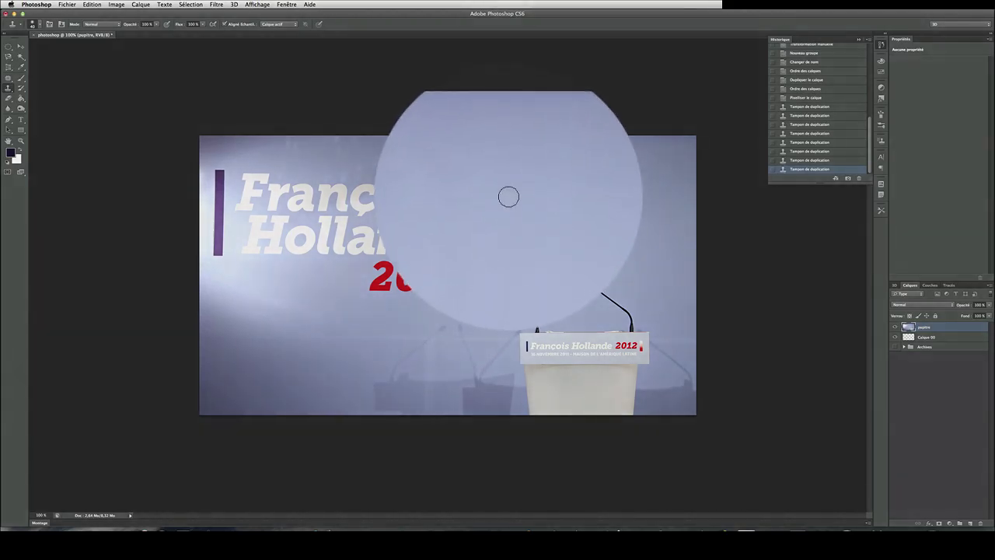
alt+click(509, 197)
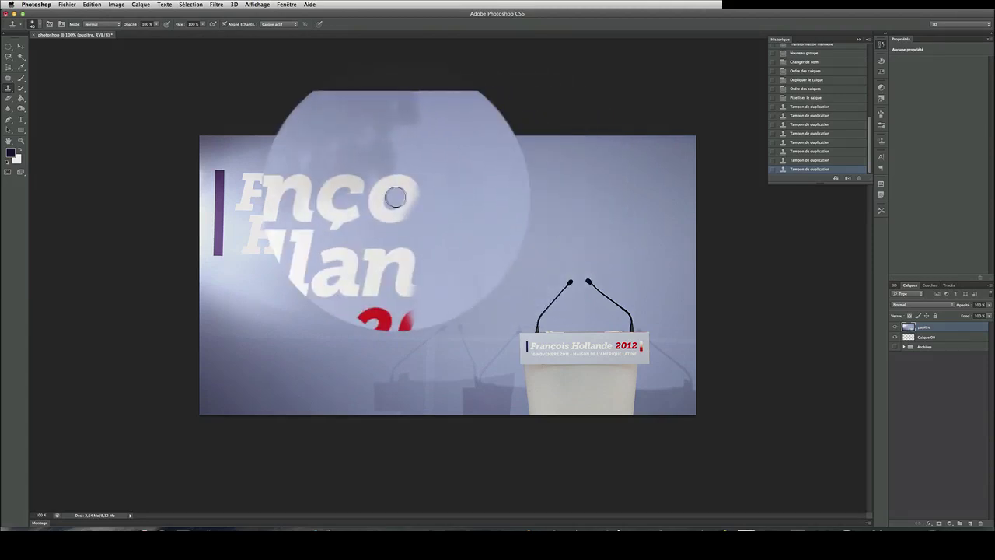
click(33, 23)
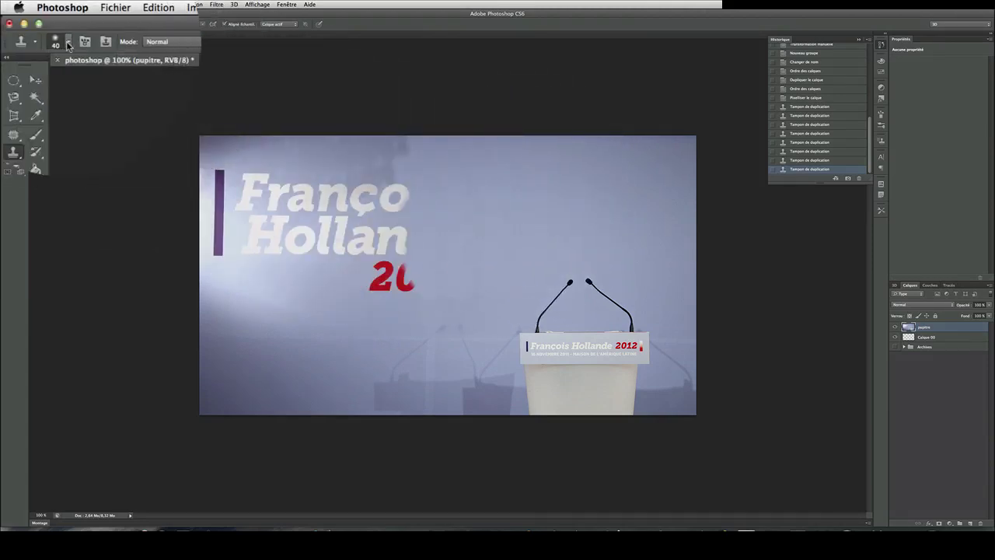
click(29, 49)
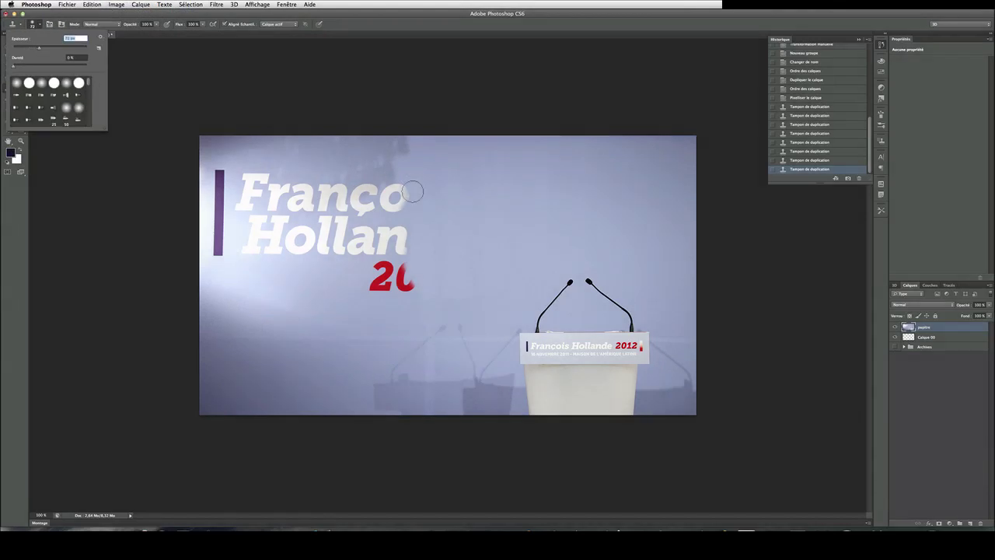
Clone the wall over the rest of 2012, the shadow above the lettering, and both names up to their opening letters.
drag(412, 191, 395, 212)
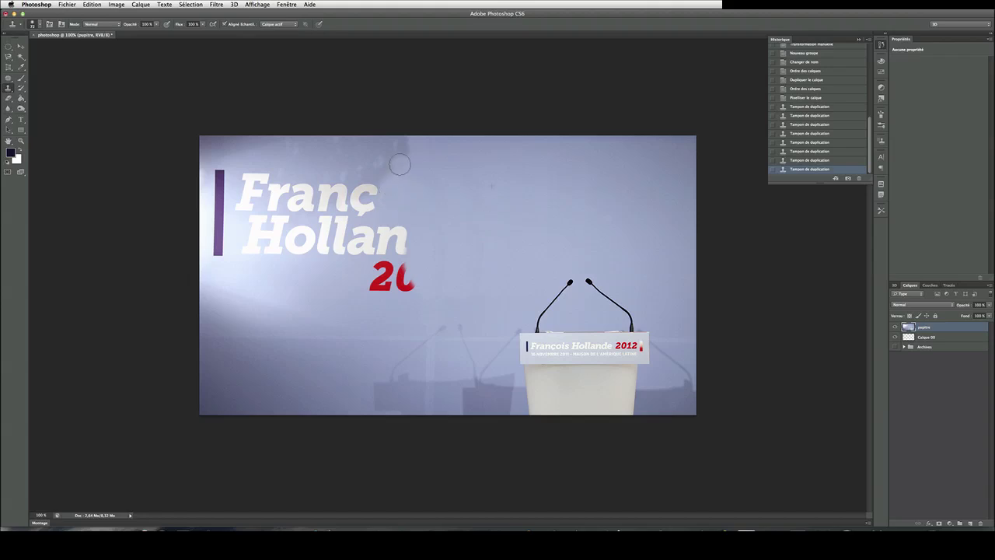
mouse_move(400, 164)
mouse_down()
mouse_move(401, 144)
mouse_move(387, 145)
mouse_up()
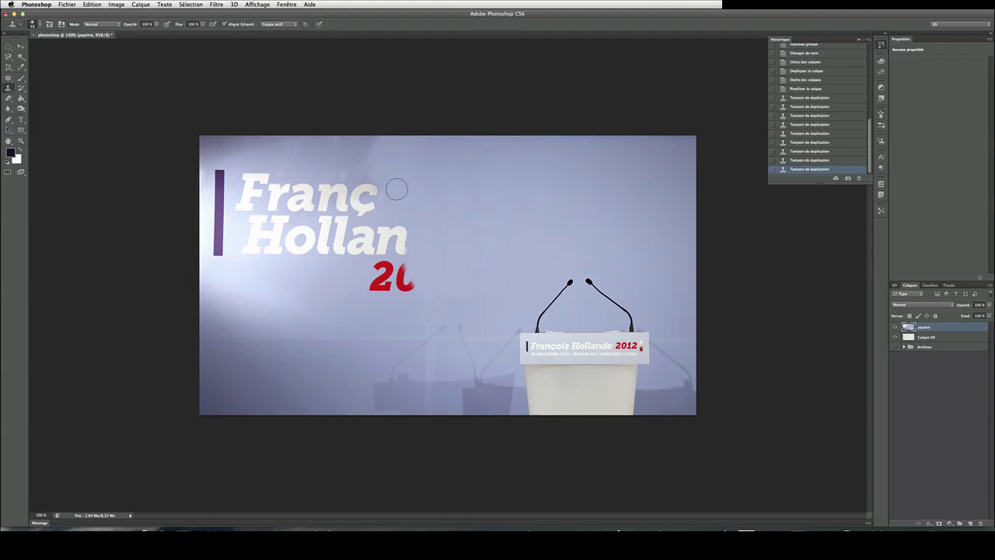
mouse_move(413, 233)
mouse_down()
mouse_move(397, 259)
mouse_move(400, 287)
mouse_move(404, 271)
mouse_move(368, 271)
mouse_move(392, 279)
mouse_move(376, 291)
mouse_up()
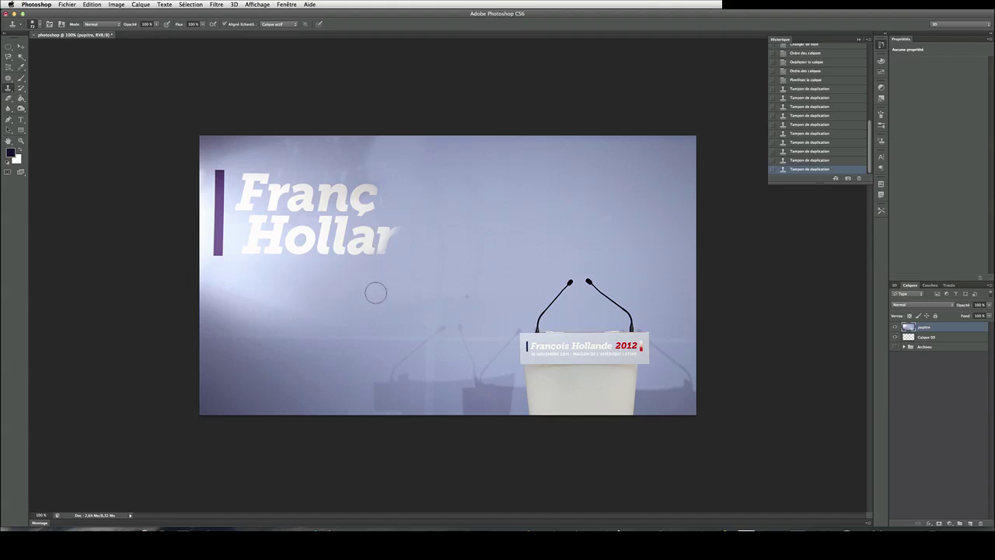
mouse_move(400, 226)
mouse_down()
mouse_move(370, 283)
mouse_move(390, 230)
mouse_up()
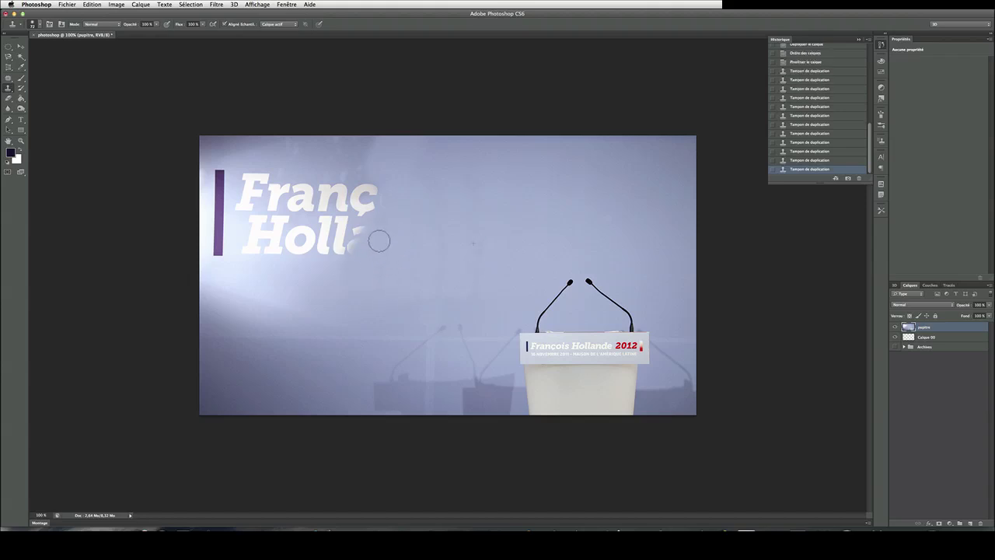
click(374, 185)
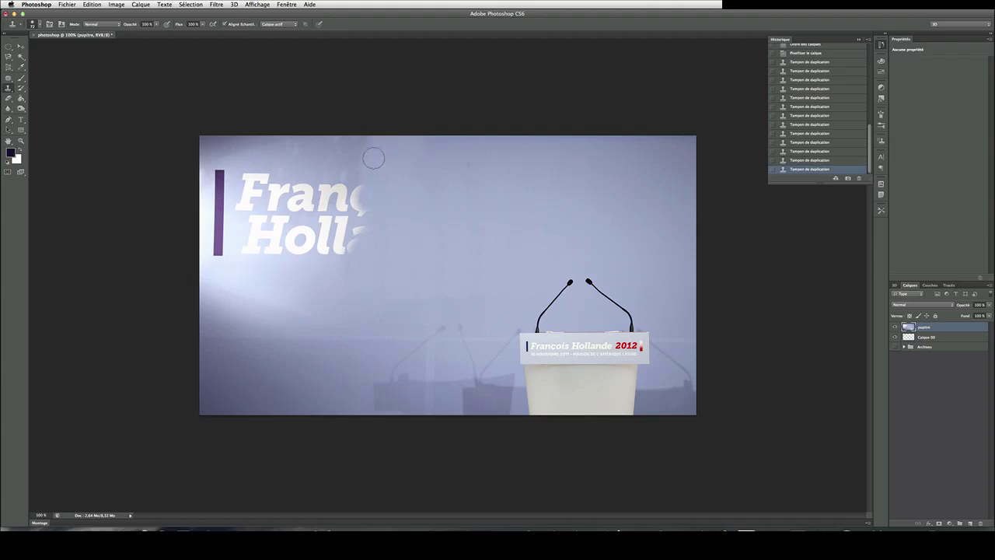
mouse_move(373, 159)
mouse_down()
mouse_move(360, 233)
mouse_move(348, 245)
mouse_move(356, 219)
mouse_move(349, 237)
mouse_move(342, 190)
mouse_up()
mouse_move(347, 143)
mouse_down()
mouse_move(332, 173)
mouse_move(331, 250)
mouse_move(323, 227)
mouse_move(337, 165)
mouse_move(314, 184)
mouse_move(318, 148)
mouse_move(321, 232)
mouse_move(307, 143)
mouse_move(316, 142)
mouse_move(316, 231)
mouse_move(344, 260)
mouse_move(348, 293)
mouse_move(315, 290)
mouse_move(327, 281)
mouse_move(289, 222)
mouse_move(297, 196)
mouse_move(299, 208)
mouse_move(292, 178)
mouse_move(290, 244)
mouse_up()
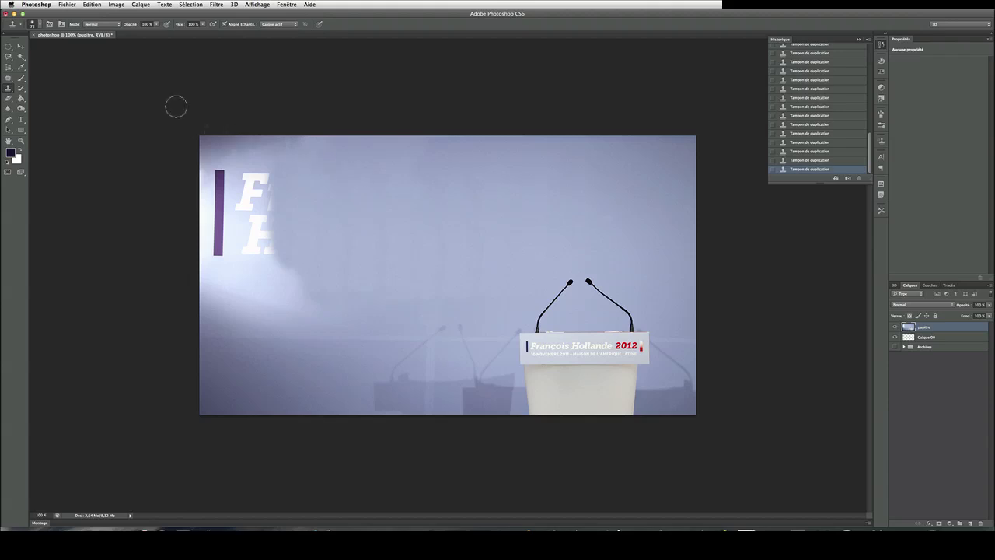
Enlarge the Clone Stamp brush to 188 px and clone the wall over the remaining letters, the vertical bar and the bright glare.
click(37, 25)
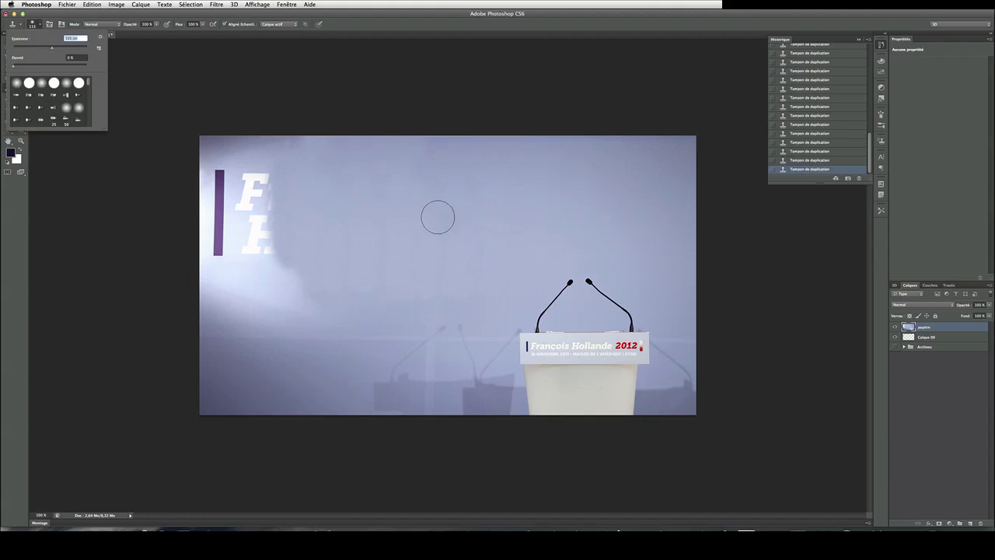
click(66, 48)
click(418, 187)
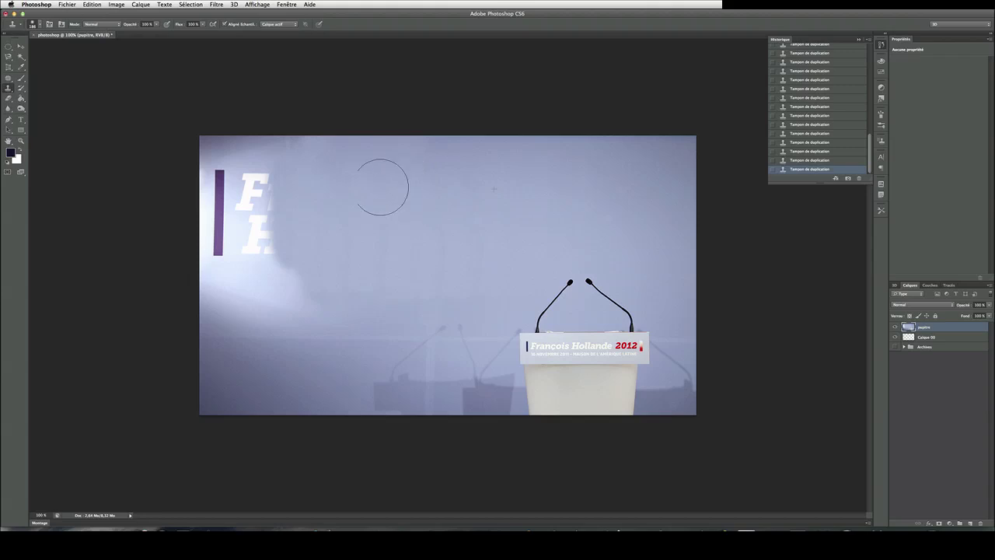
mouse_move(289, 173)
mouse_down()
mouse_move(286, 206)
mouse_move(287, 193)
mouse_move(234, 177)
mouse_move(213, 165)
mouse_up()
key(ctrl+z)
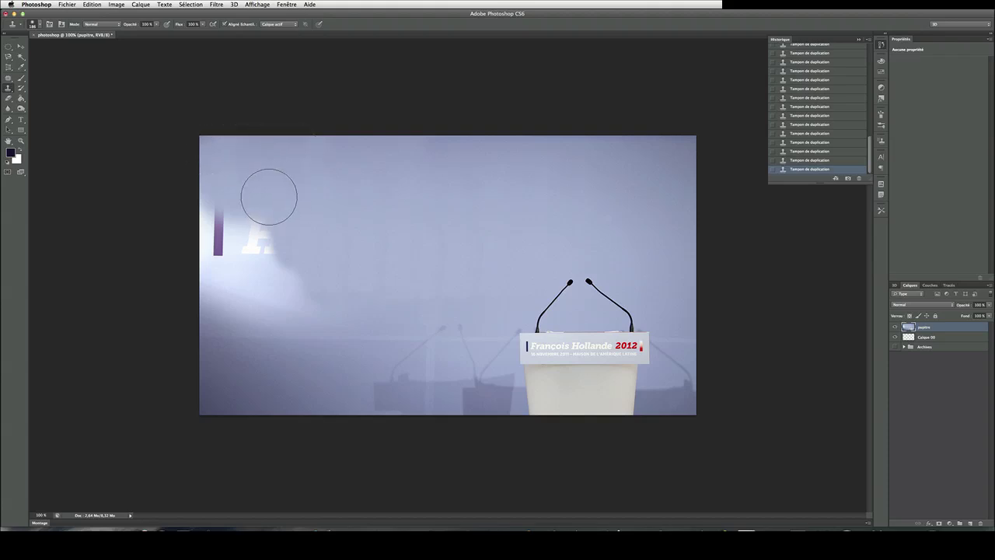
mouse_move(267, 196)
mouse_down()
mouse_move(216, 212)
mouse_move(298, 239)
mouse_move(229, 270)
mouse_move(218, 252)
mouse_move(220, 269)
mouse_move(265, 289)
mouse_move(326, 277)
mouse_up()
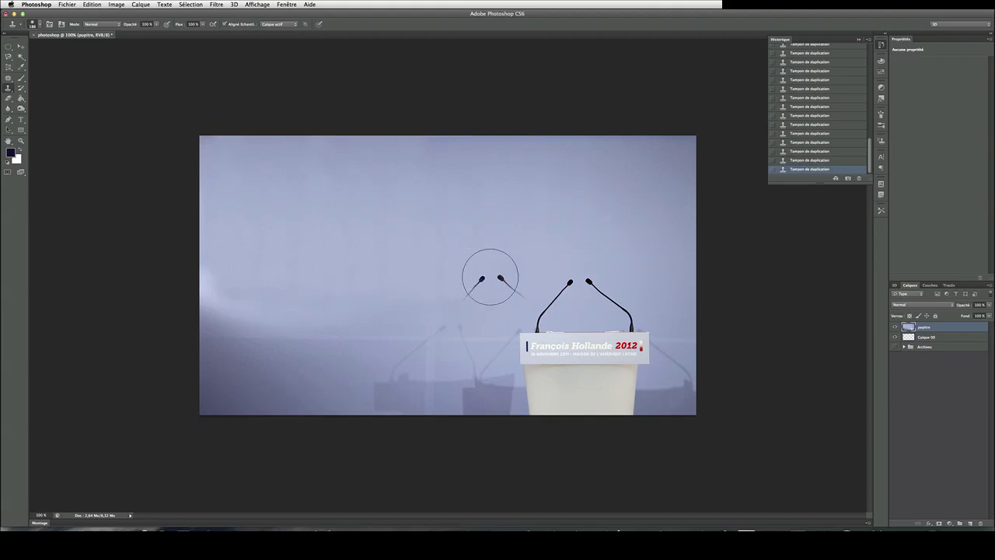
drag(532, 282, 371, 276)
drag(285, 277, 175, 283)
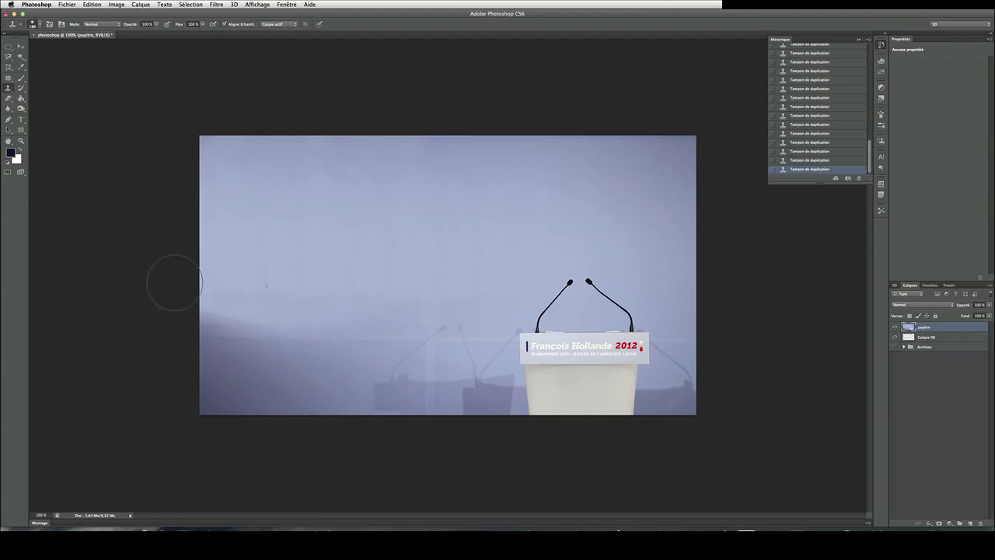
Even out the cloned wall, step back the last two strokes, and clone a fresh wall sample along the shadow edge at the image's left side.
mouse_move(371, 281)
mouse_down()
mouse_move(362, 238)
mouse_move(347, 239)
mouse_move(418, 214)
mouse_move(448, 230)
mouse_move(473, 175)
mouse_move(453, 161)
mouse_move(379, 232)
mouse_move(399, 233)
mouse_move(350, 272)
mouse_move(288, 226)
mouse_up()
mouse_move(396, 211)
mouse_down()
mouse_move(451, 227)
mouse_move(490, 254)
mouse_move(458, 248)
mouse_move(481, 253)
mouse_up()
key(alt+super+z)
click(807, 151)
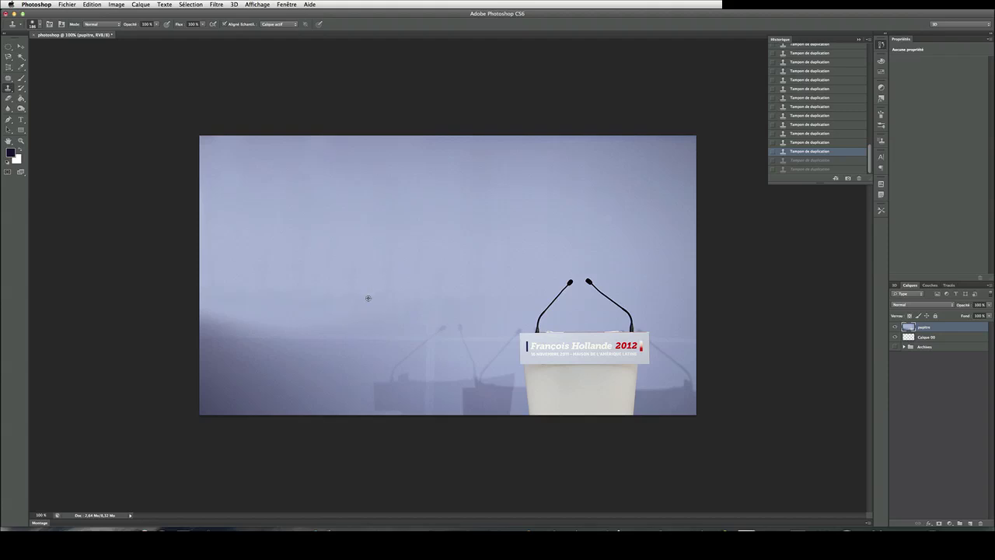
alt+click(368, 298)
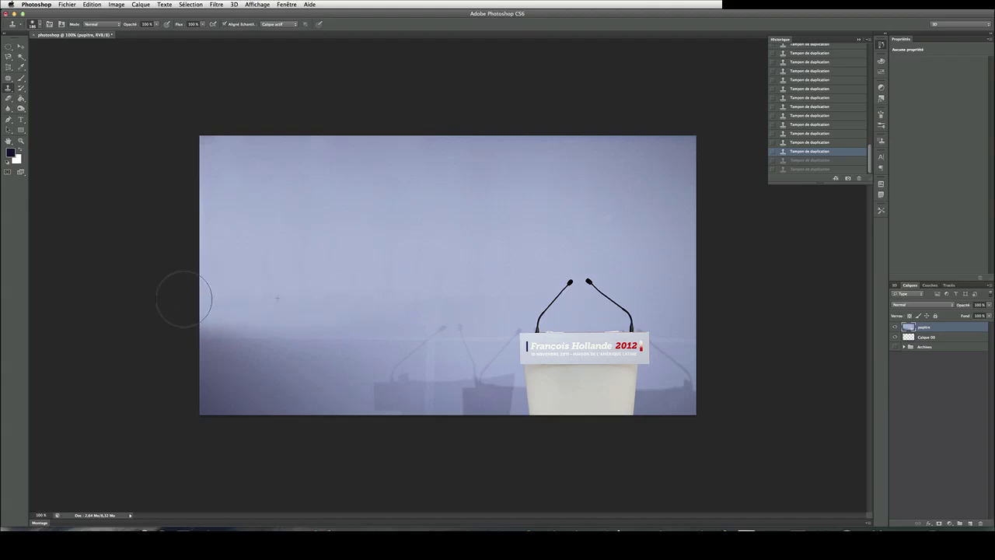
drag(183, 299, 183, 299)
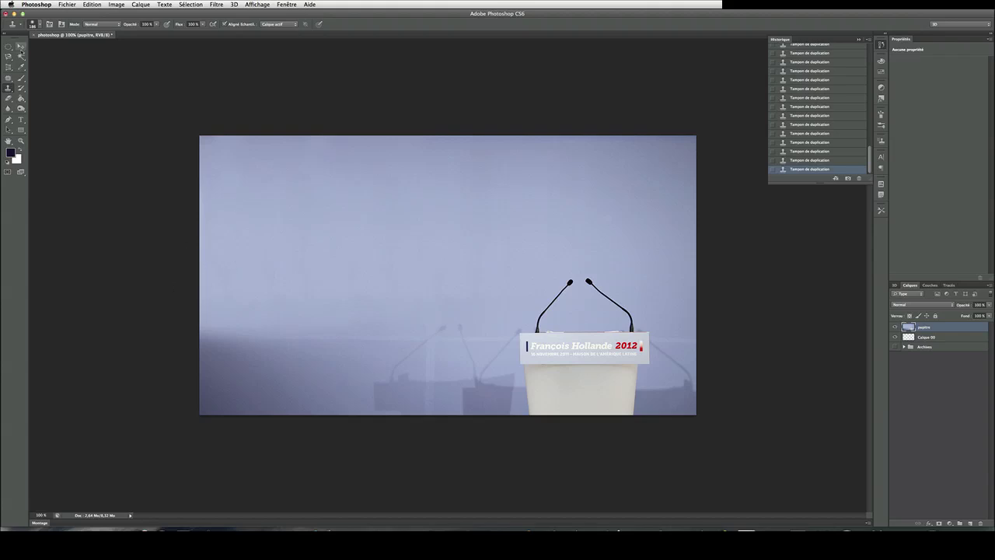
Switch to the Move tool, then to Finder, and place 2737.jpeg from the Photoshop folder into the document.
click(20, 47)
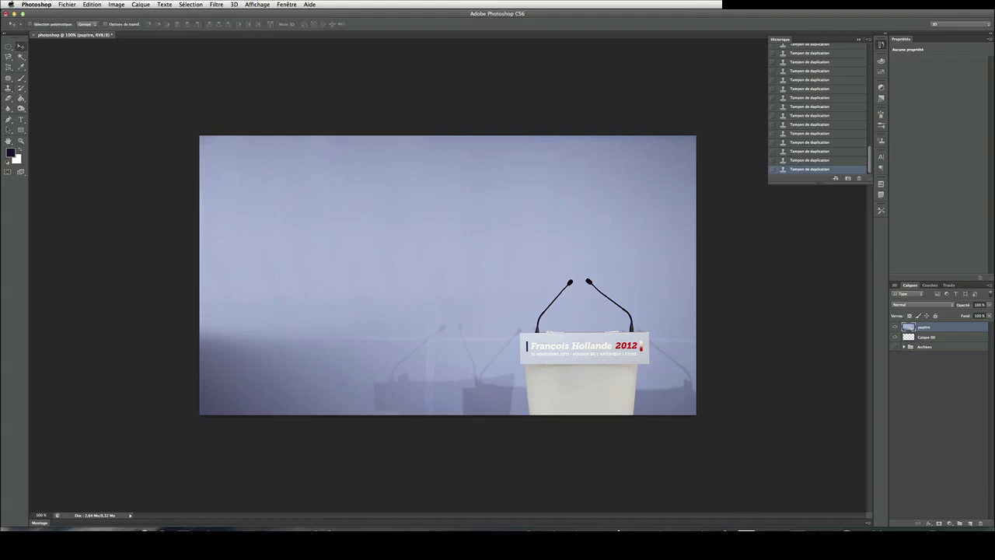
click(56, 525)
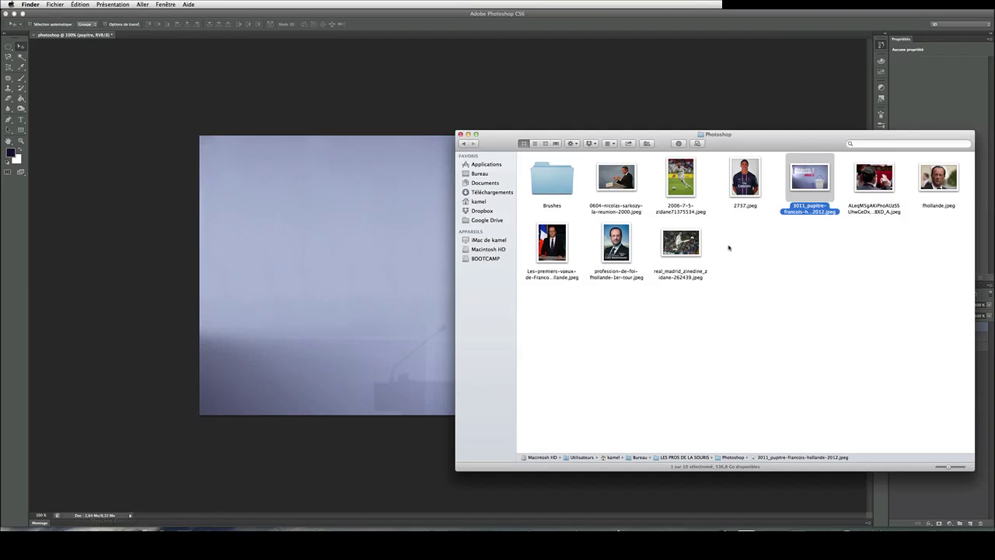
click(745, 178)
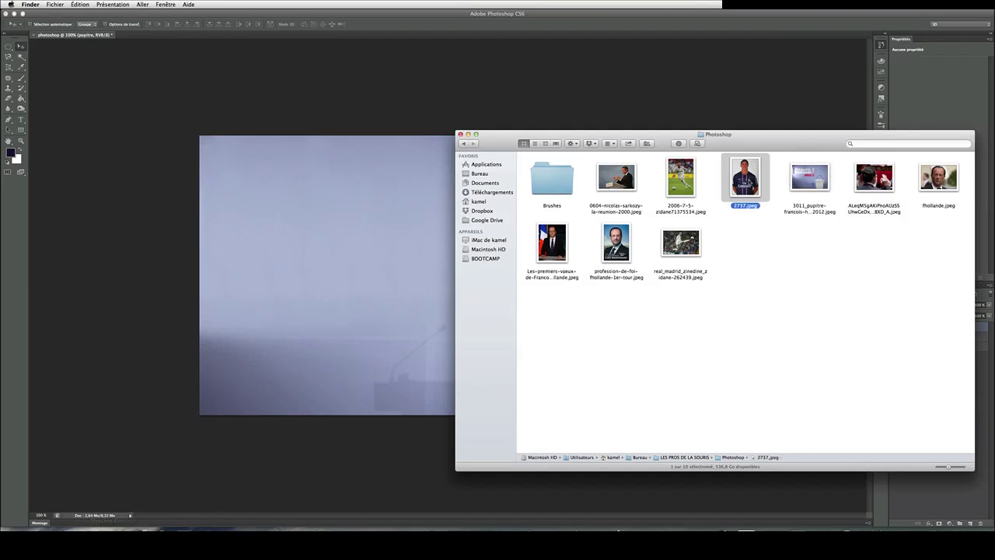
drag(745, 179, 420, 95)
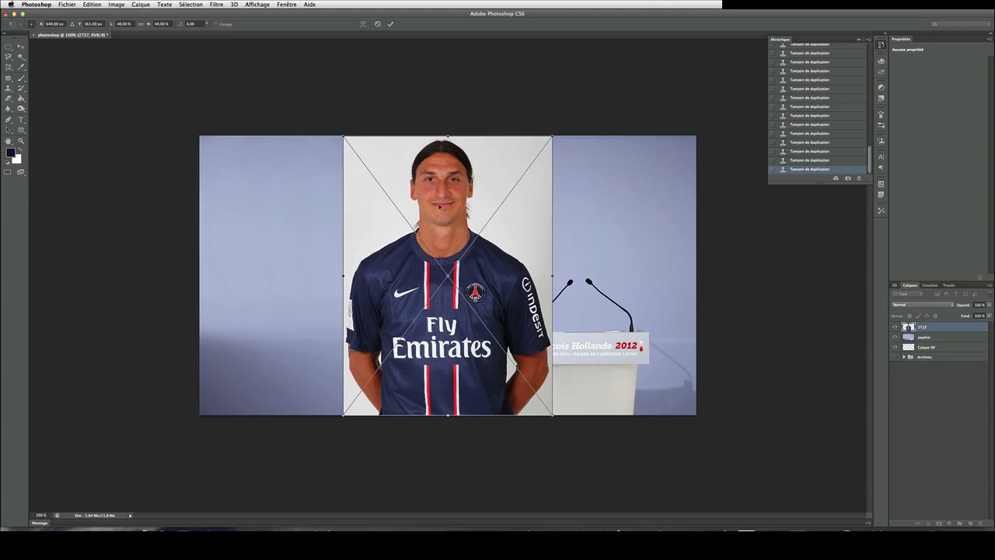
Position the placed player photo to the left of the lectern, commit the placement, and nudge it slightly further left.
drag(440, 205, 411, 226)
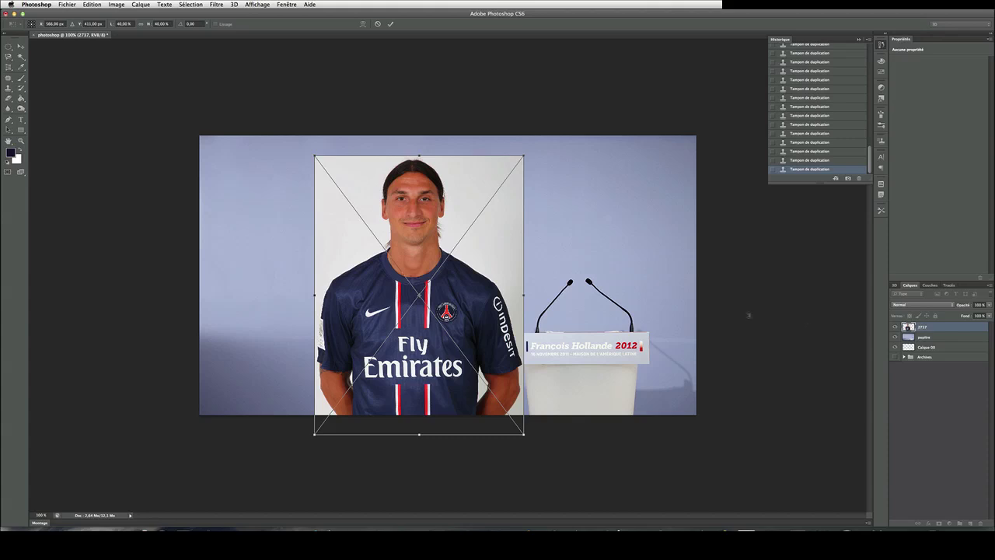
drag(418, 238, 389, 220)
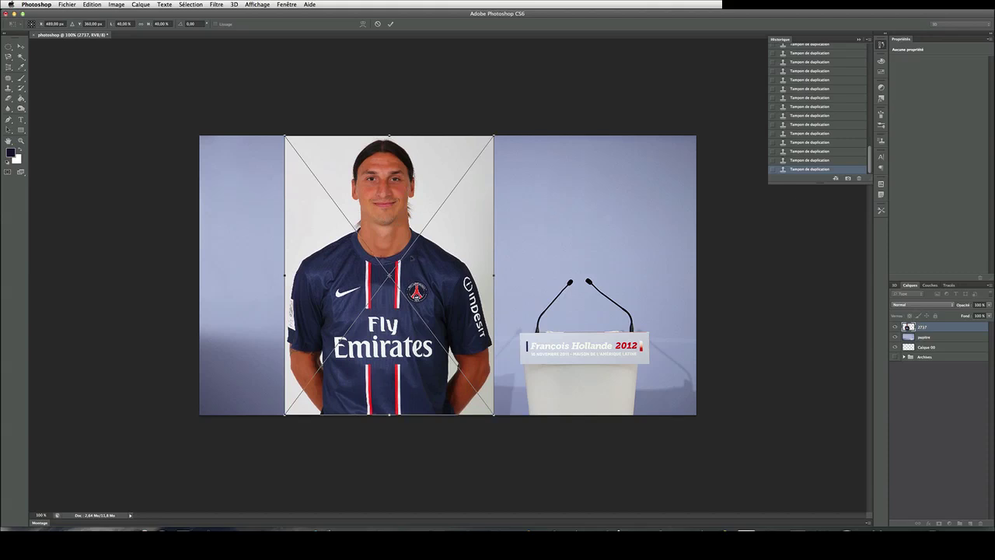
key(Return)
mouse_move(406, 211)
mouse_down()
mouse_move(384, 191)
mouse_move(394, 214)
mouse_up()
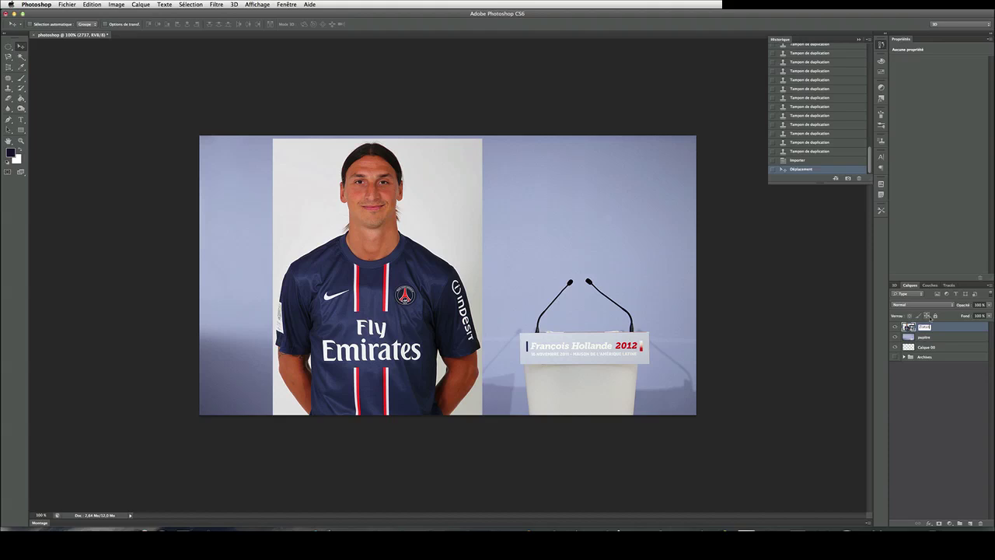
Rename the placed photo's layer Zlatan and duplicate it as Zlatan ori.
key(Return)
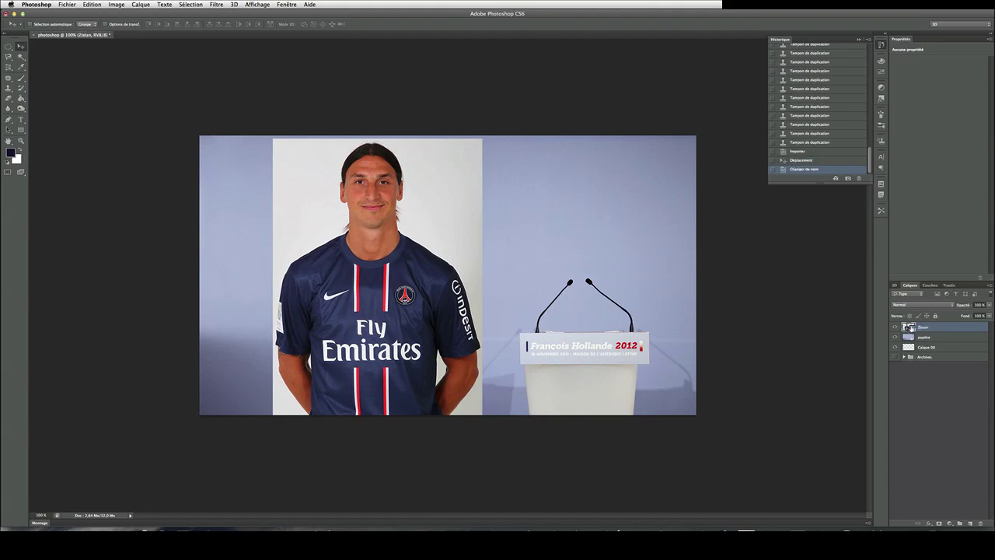
right_click(912, 329)
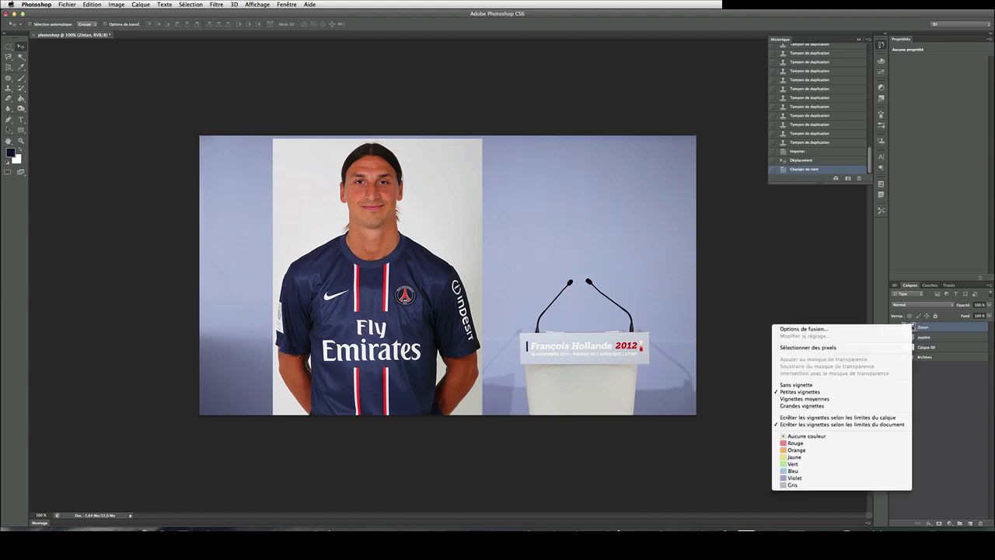
click(937, 325)
right_click(936, 326)
click(880, 273)
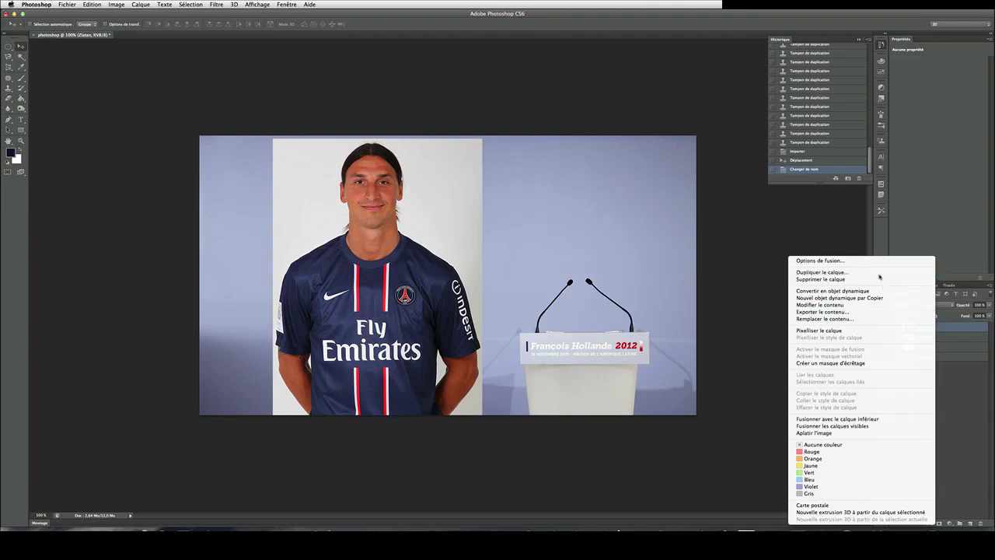
click(448, 244)
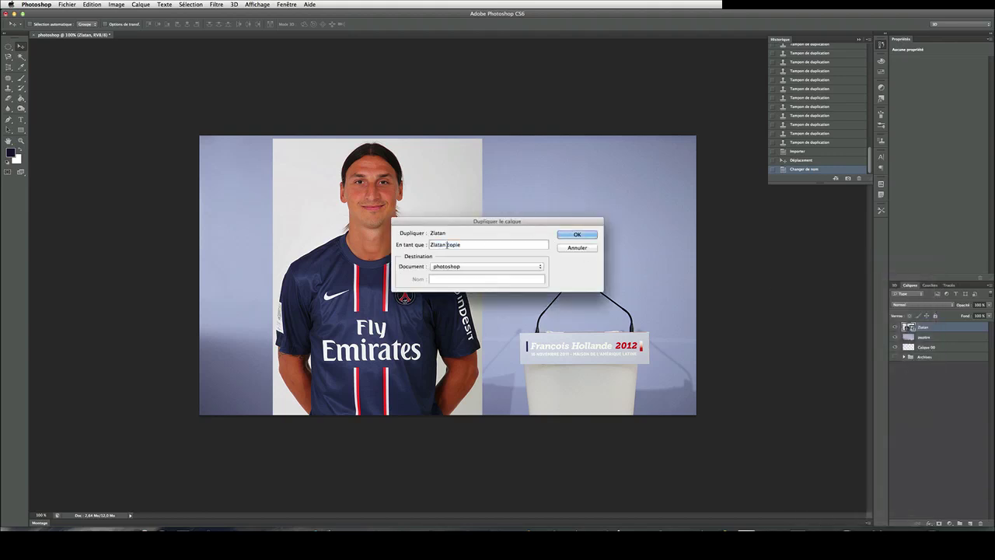
drag(448, 244, 506, 244)
text(ori)
click(577, 234)
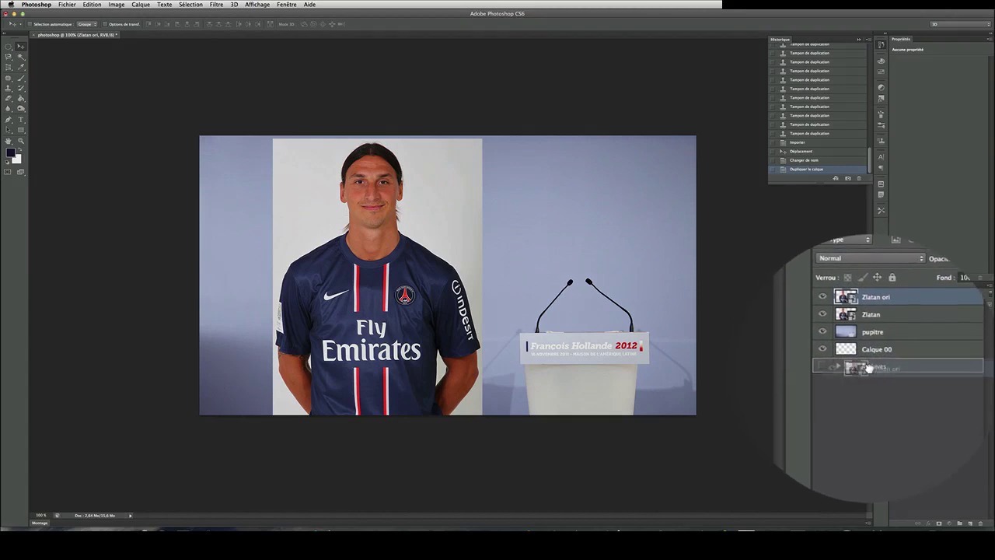
Move the Zlatan ori layer into the Archives group, check the group's contents, and select the Zlatan layer.
drag(925, 328, 869, 365)
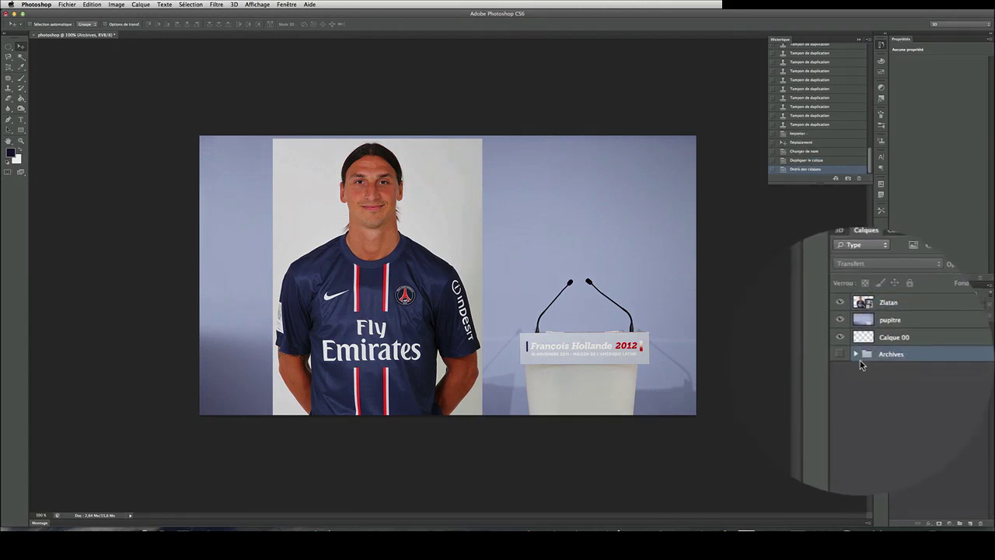
click(860, 357)
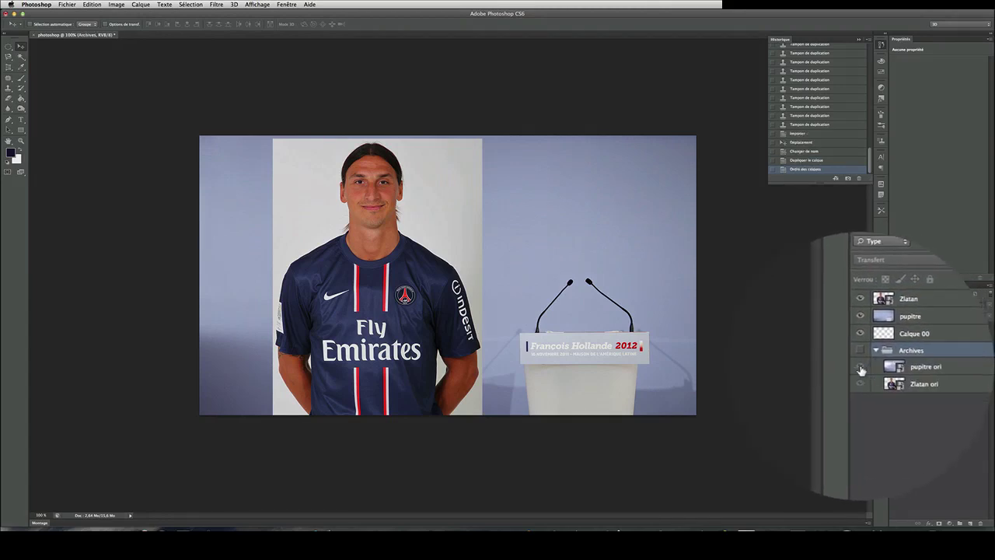
click(905, 356)
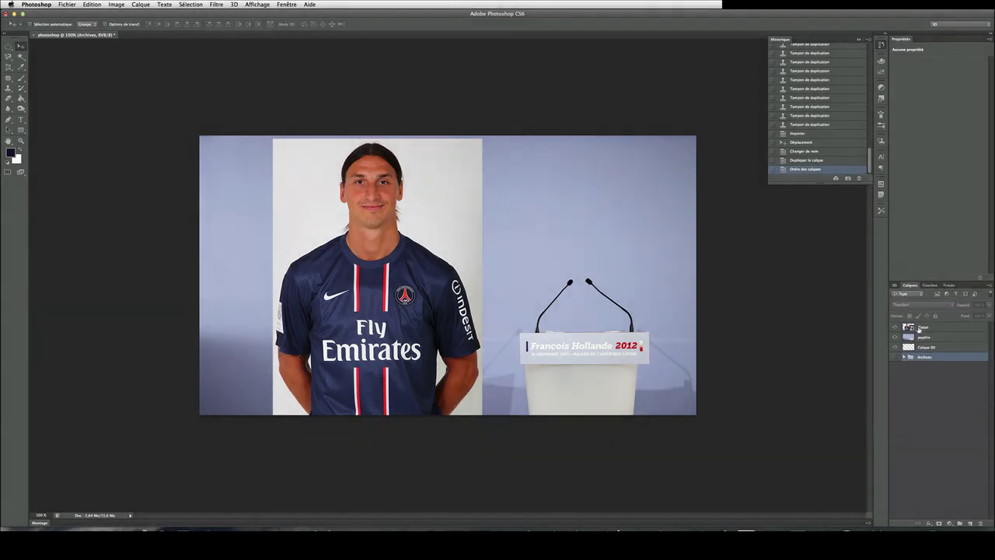
click(919, 327)
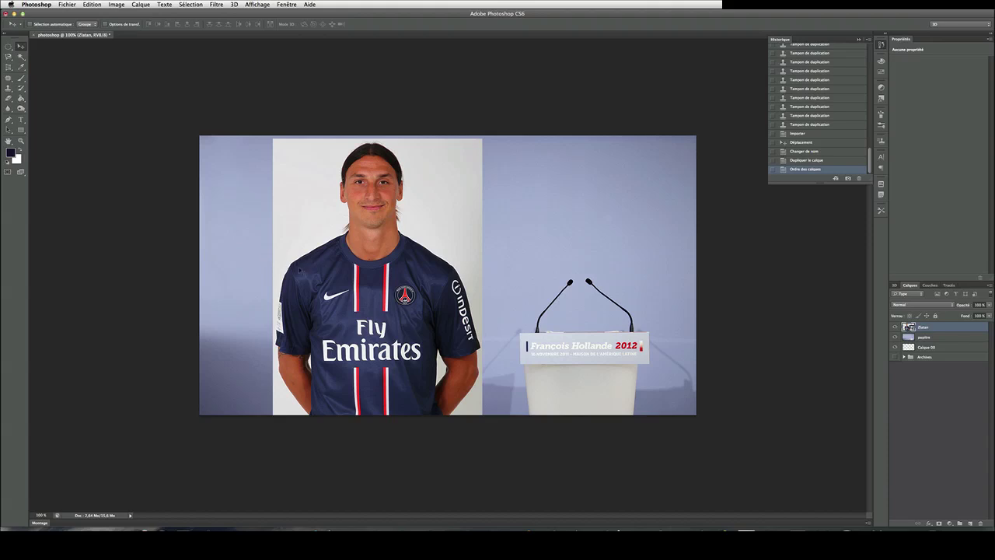
Shift the Zlatan photo slightly toward the lectern and scale it down to about 39% with Free Transform.
scroll(303, 277, up, 5)
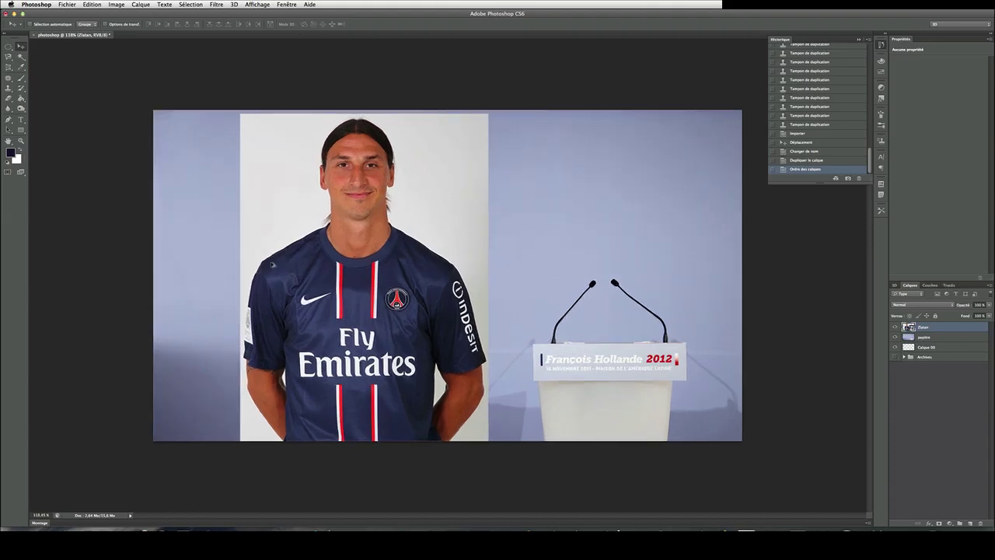
scroll(168, 235, down, 5)
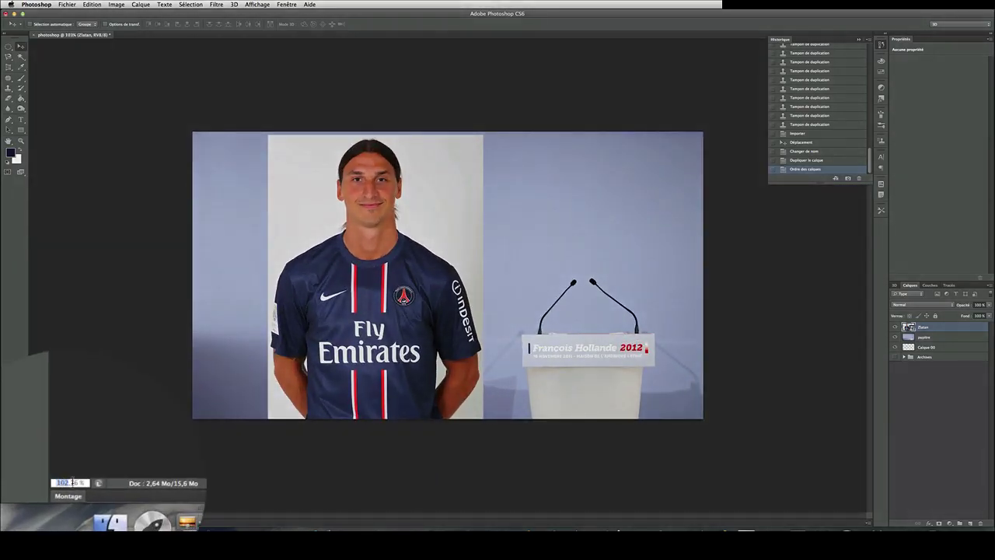
click(43, 515)
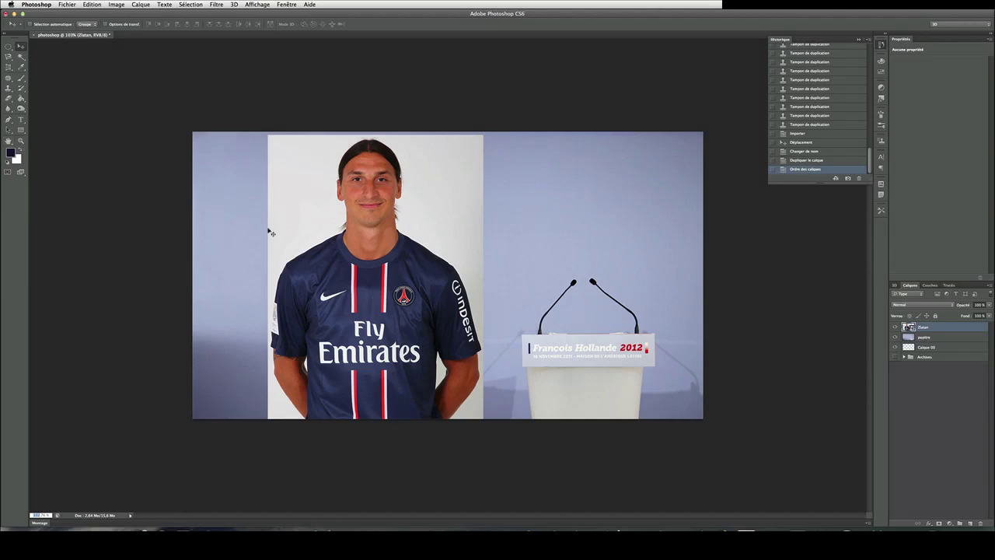
drag(252, 221, 451, 253)
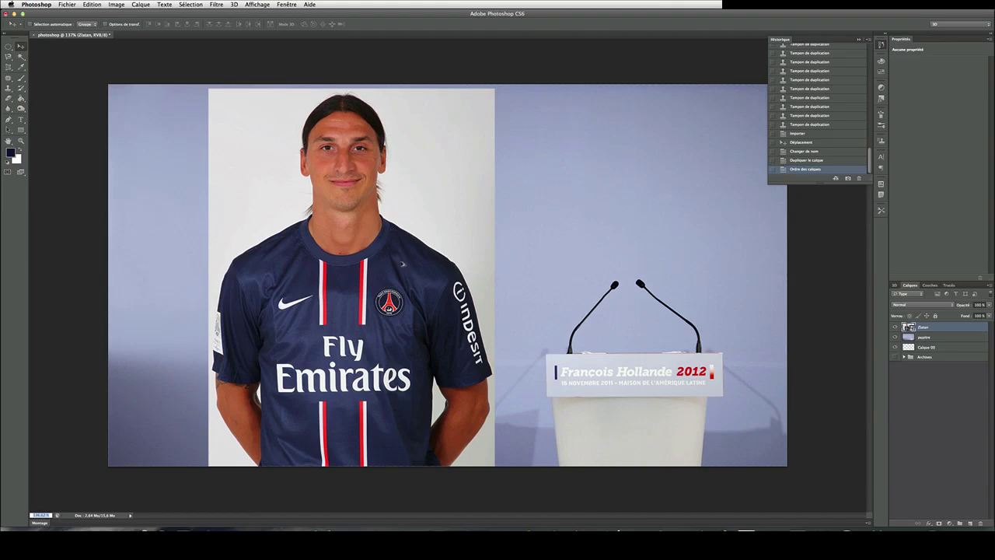
scroll(265, 232, up, 5)
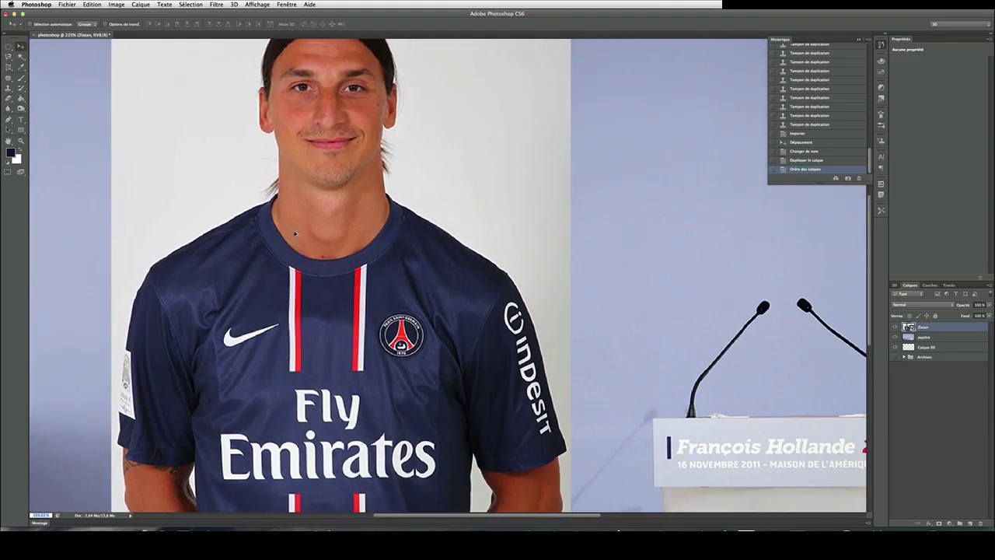
scroll(295, 232, down, 5)
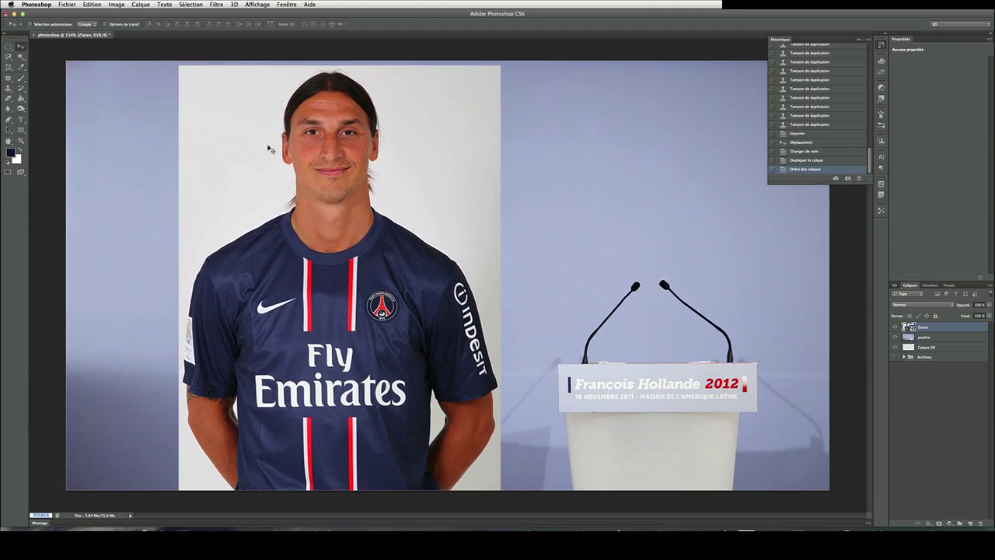
drag(327, 207, 350, 202)
key(super+t)
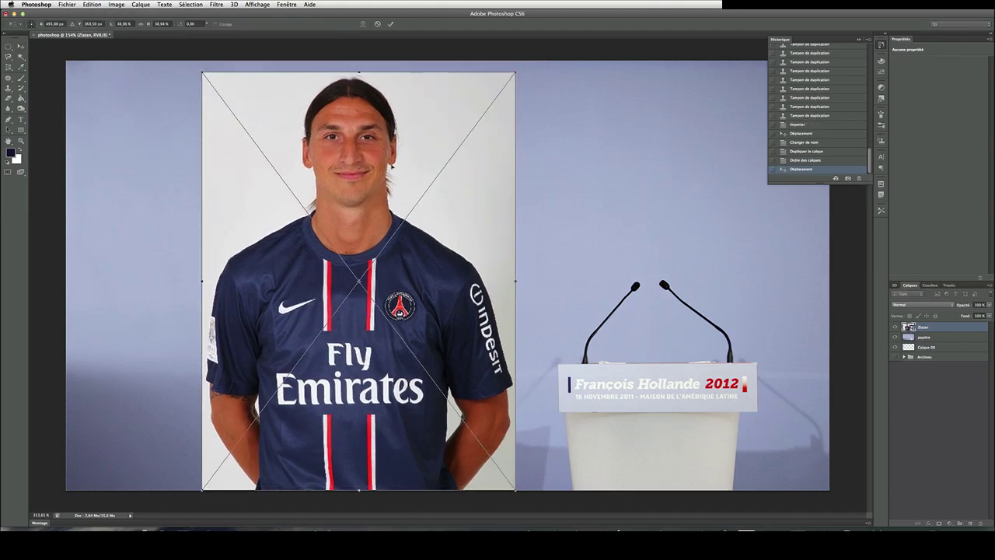
drag(391, 150, 395, 143)
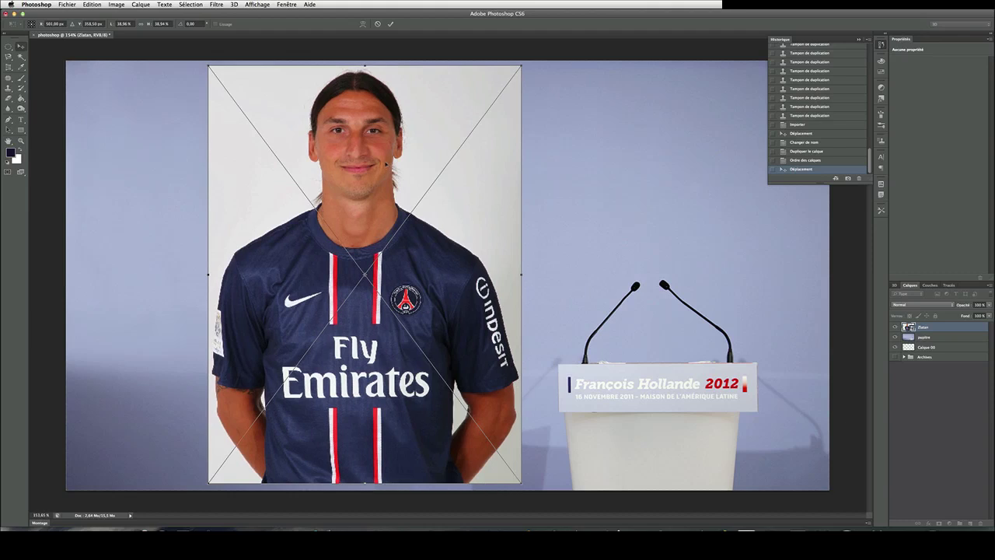
key(Return)
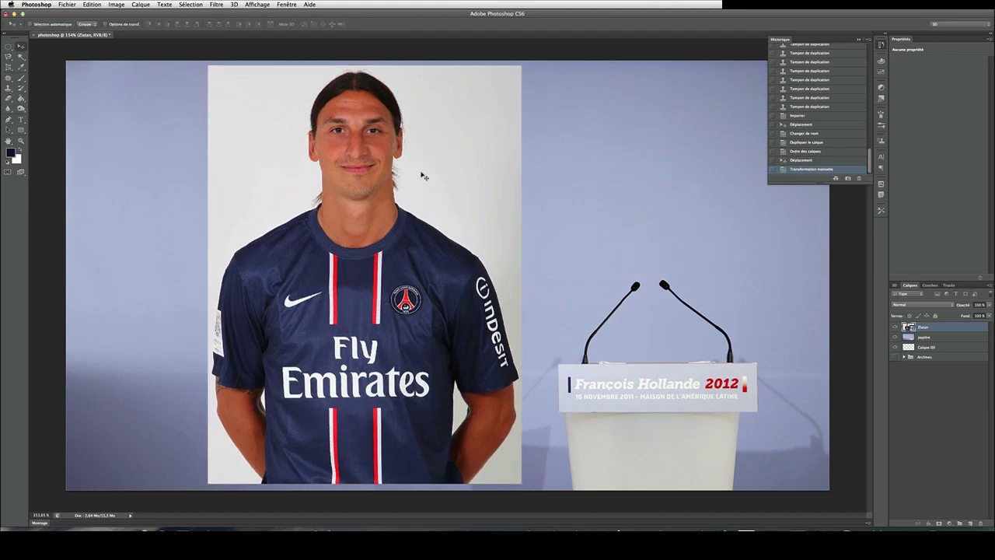
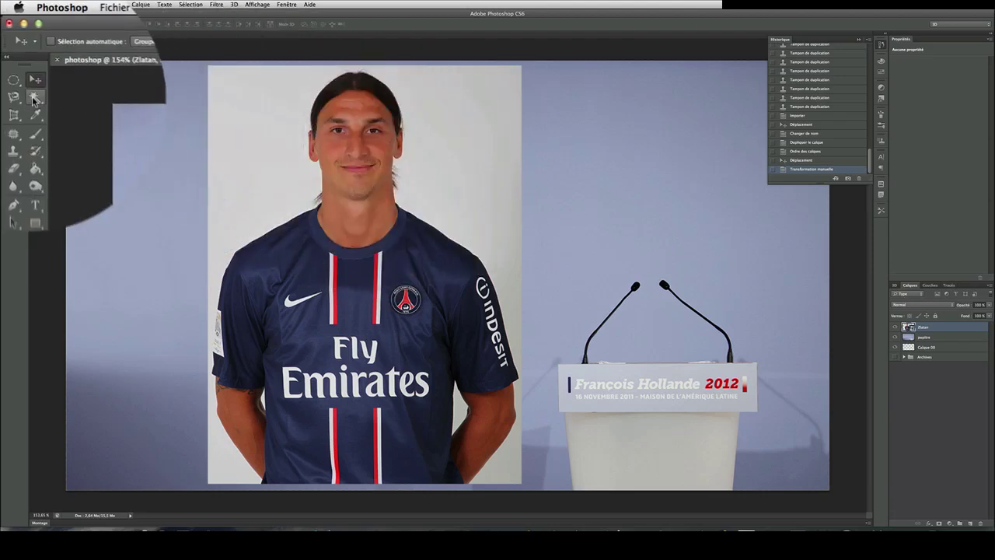
Try selecting the Zlatan photo's white background with the Magic Wand at tolerance 10, and undo the selection.
click(21, 57)
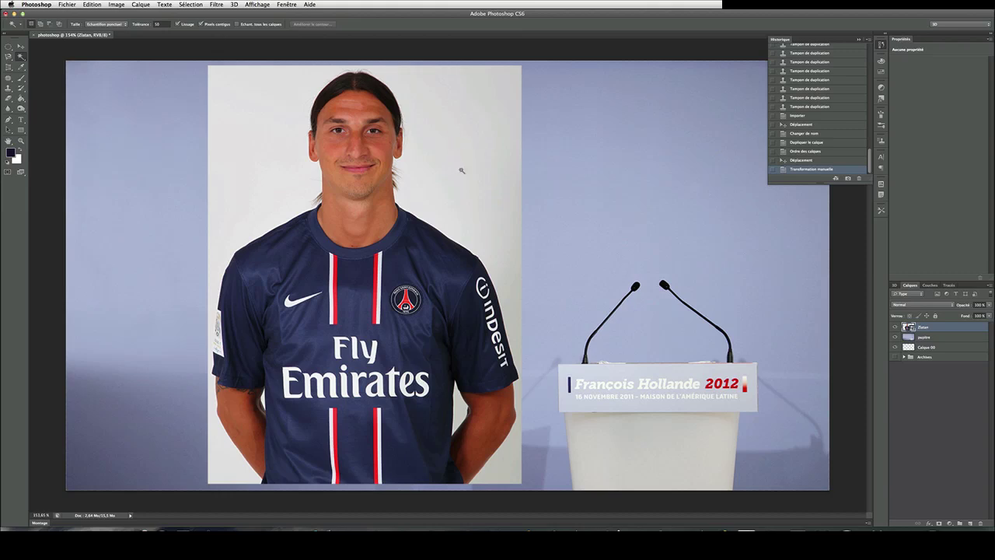
click(159, 24)
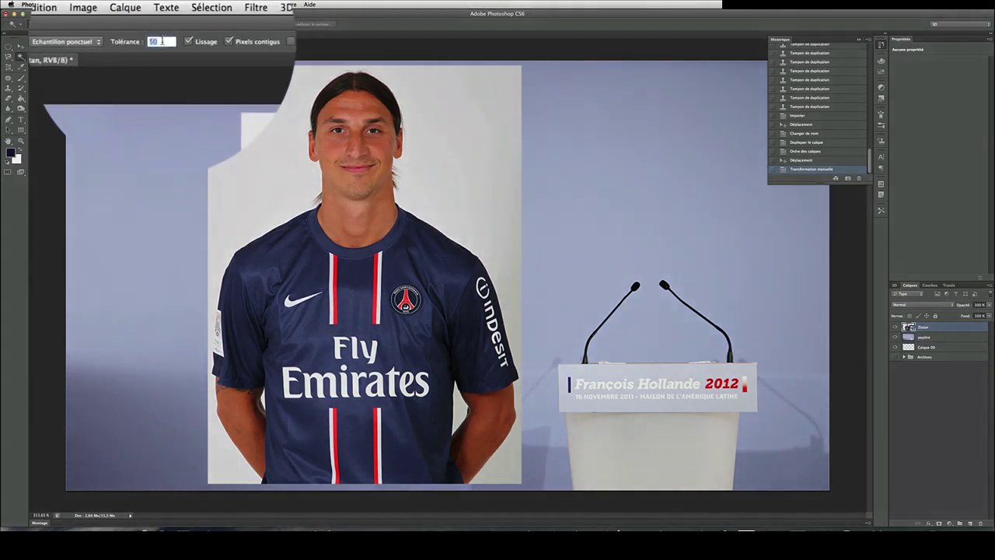
text(10)
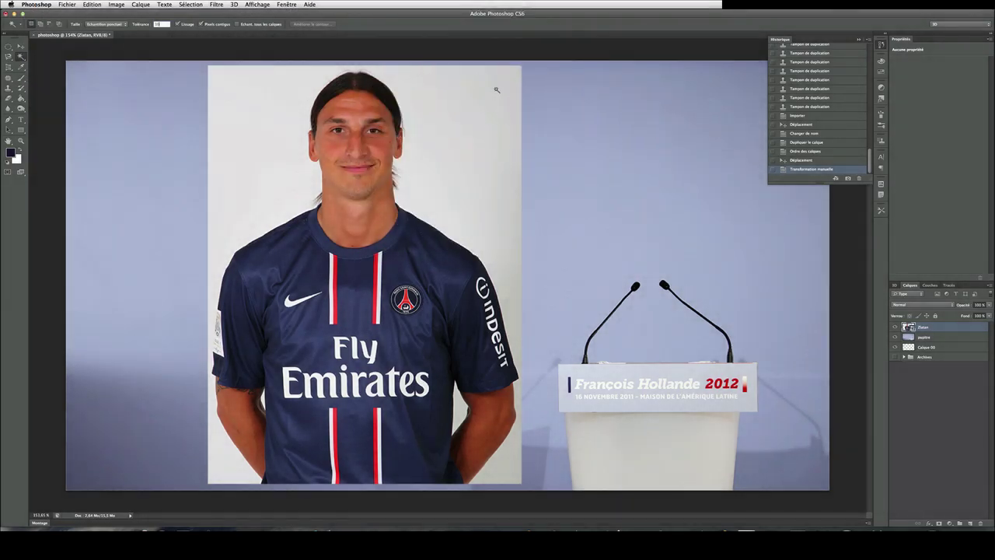
click(498, 84)
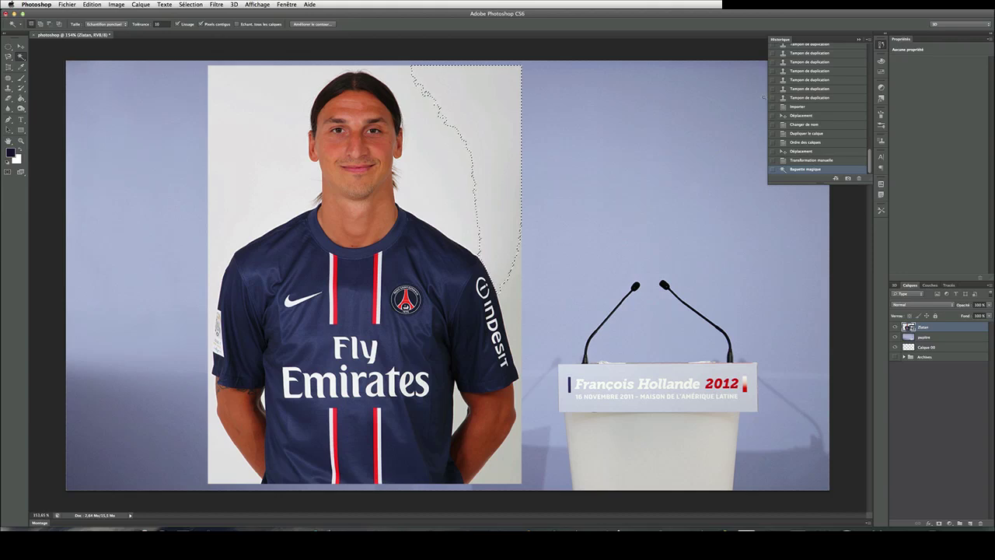
key(super+z)
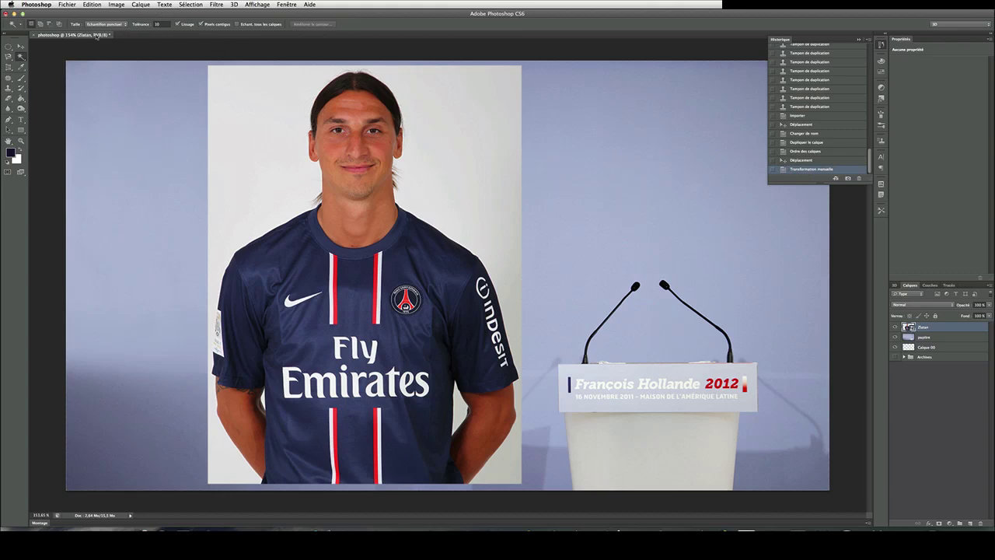
Try the Magic Wand on the white background at tolerance 20, and undo the selection.
click(161, 24)
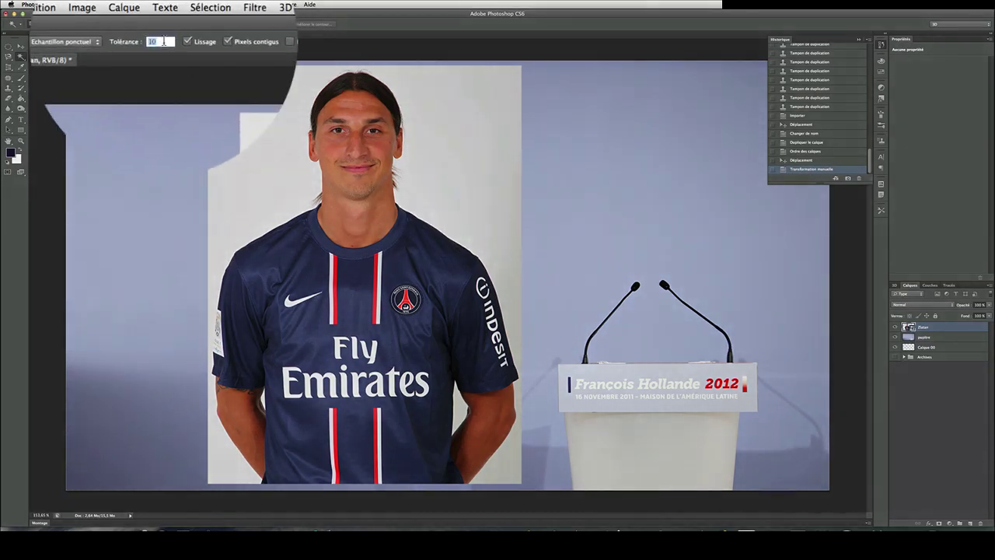
text(20)
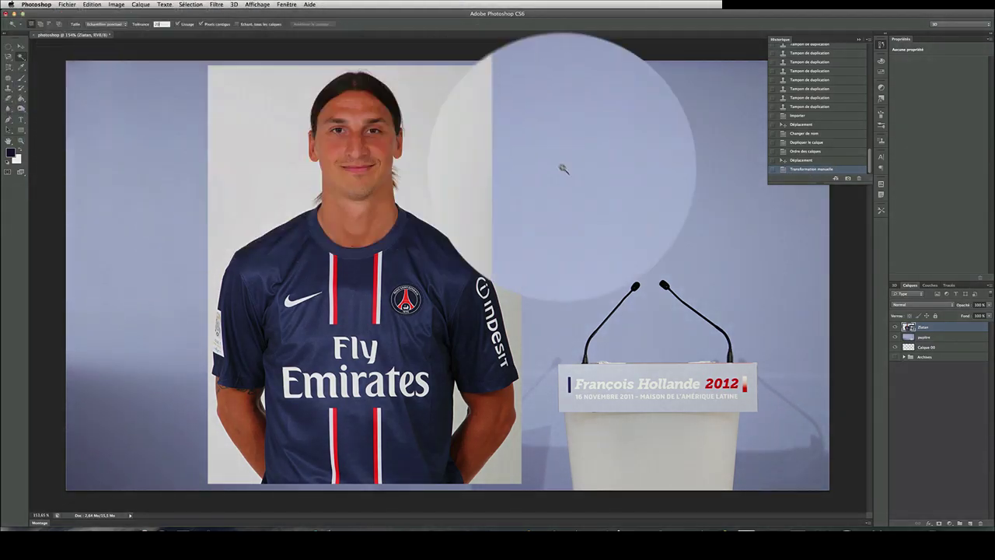
click(486, 135)
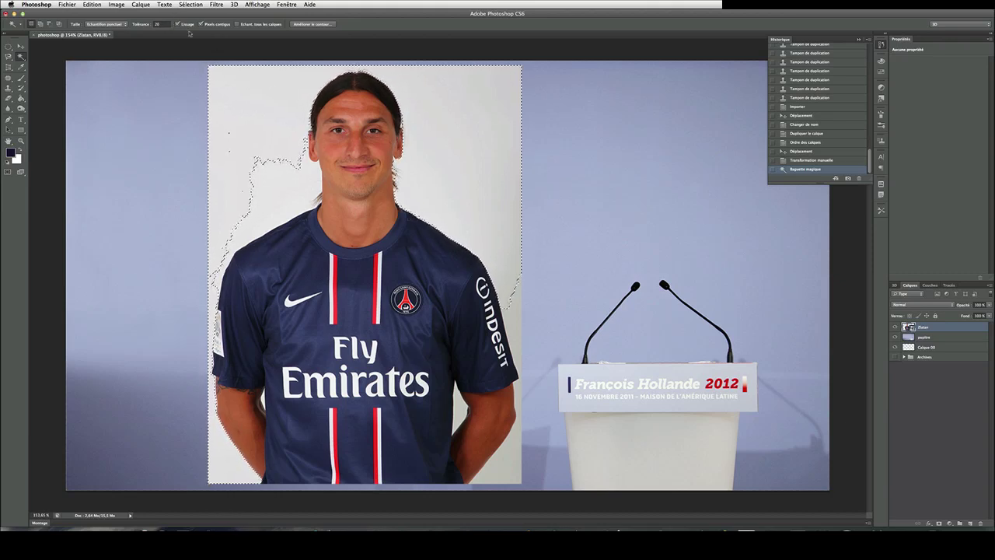
key(super+z)
Test selecting the white background with a Magic Wand tolerance of 30, and undo that selection.
click(157, 24)
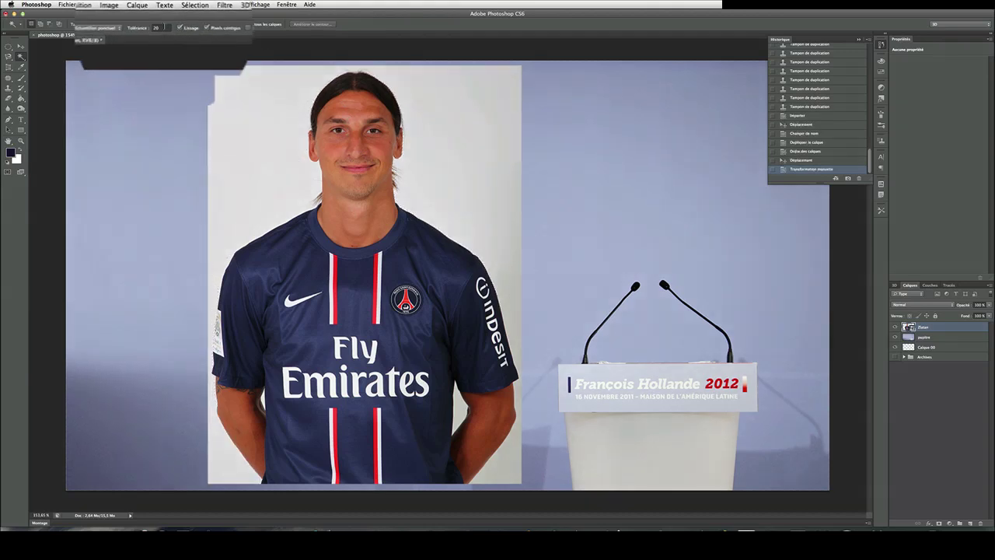
text(30)
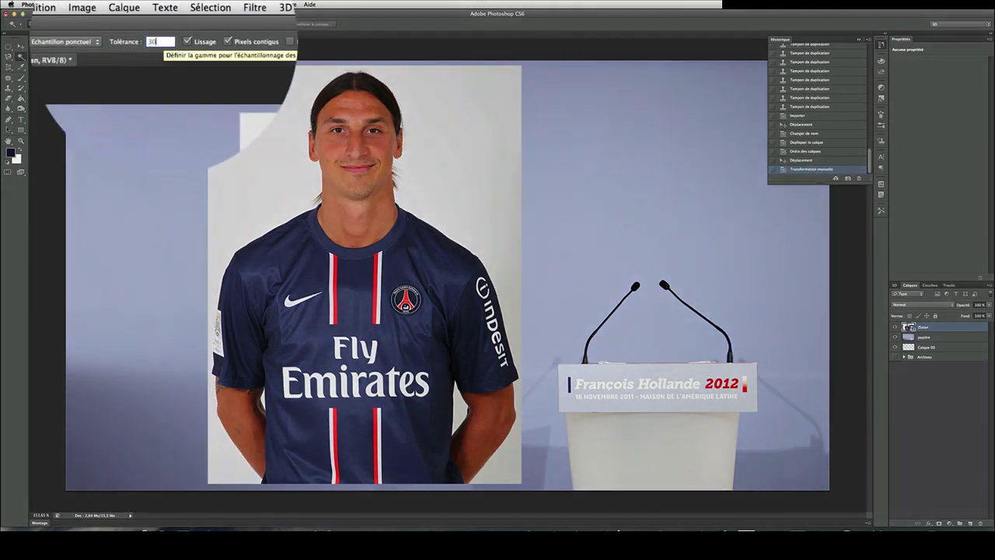
click(480, 140)
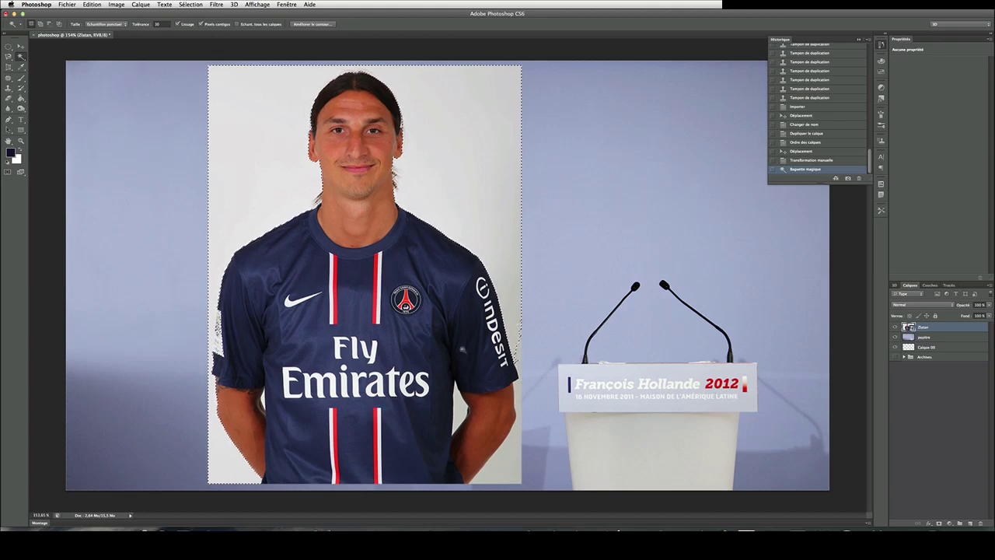
key(super+z)
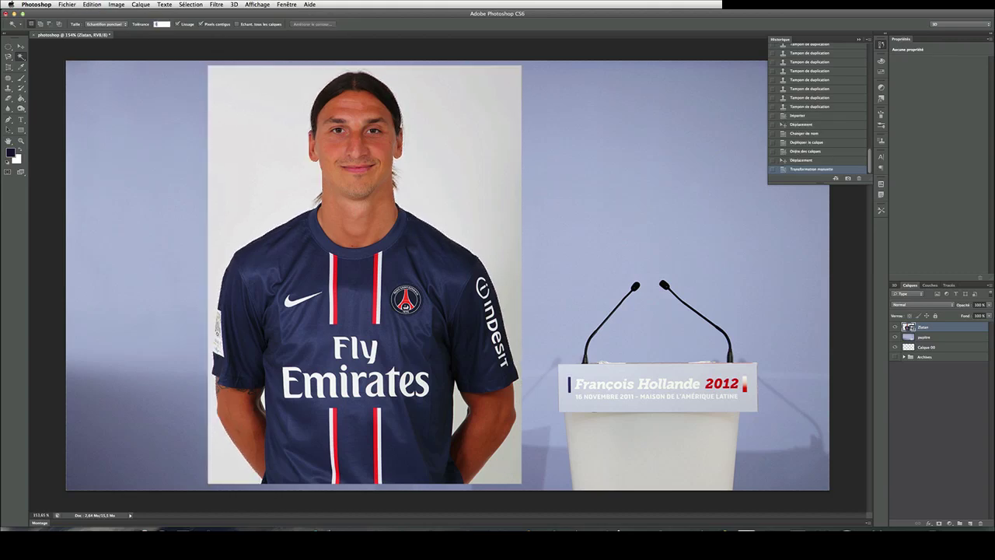
Select the white background with the Magic Wand at tolerance 40, inspect the selection edge around the sleeve badge, and undo the selection.
text(0)
click(482, 137)
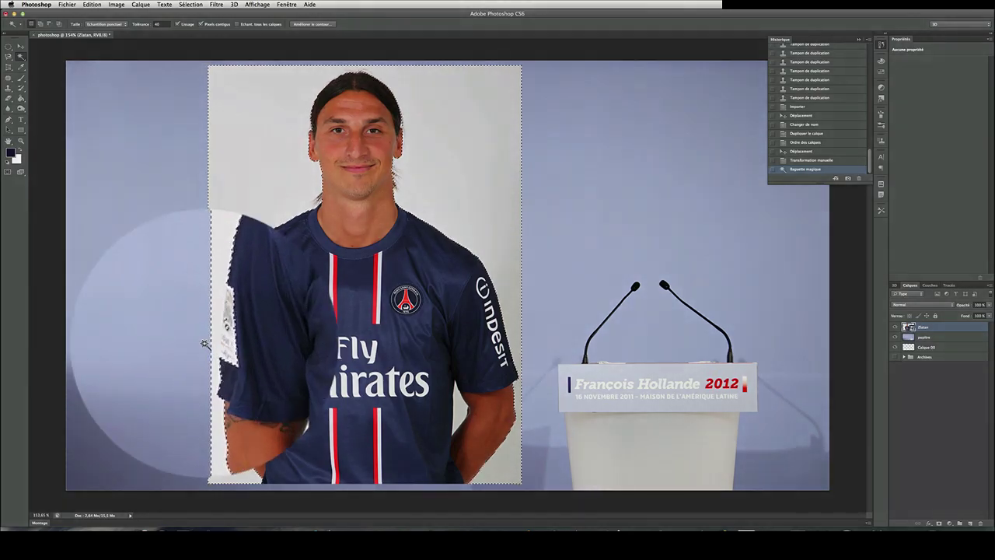
scroll(199, 346, up, 5)
scroll(203, 334, up, 3)
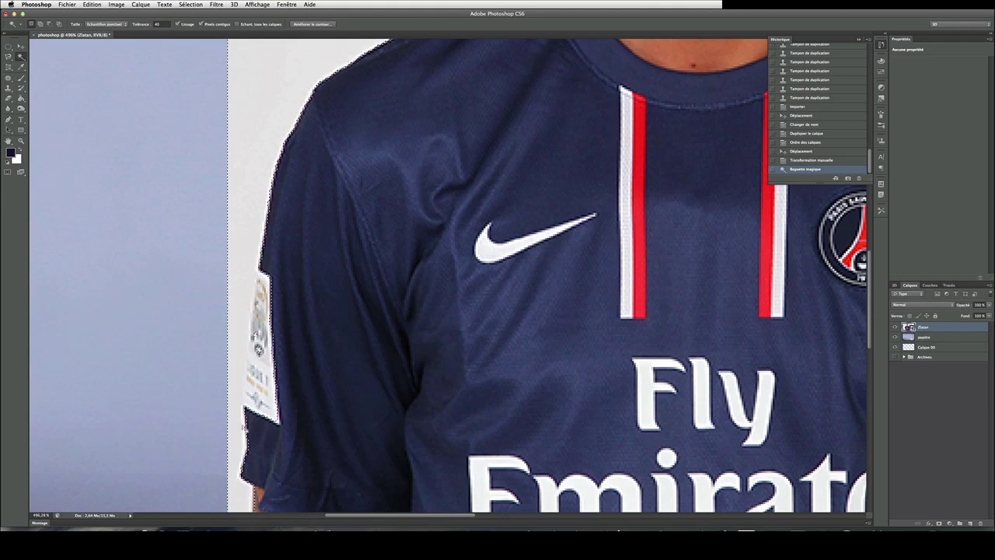
scroll(276, 365, down, 1)
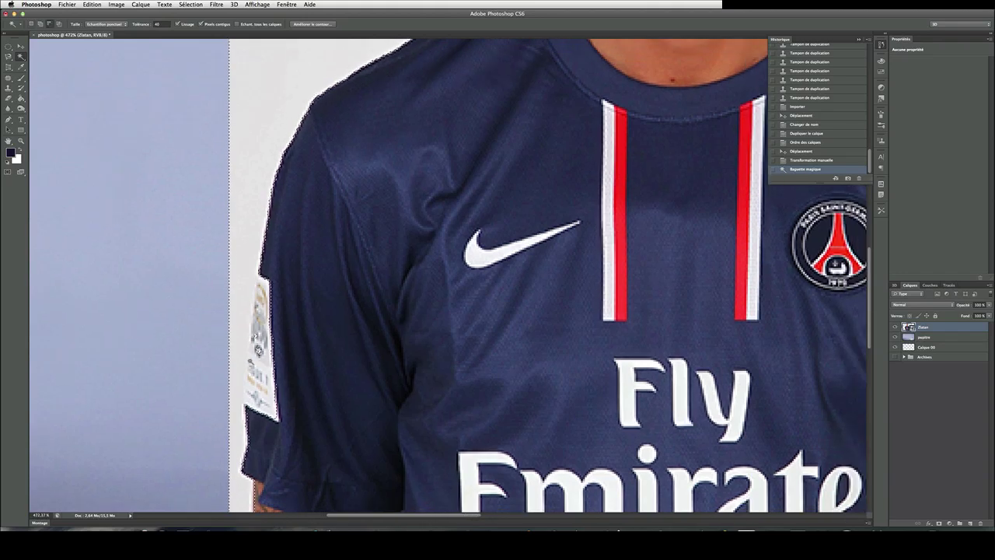
scroll(276, 365, down, 1)
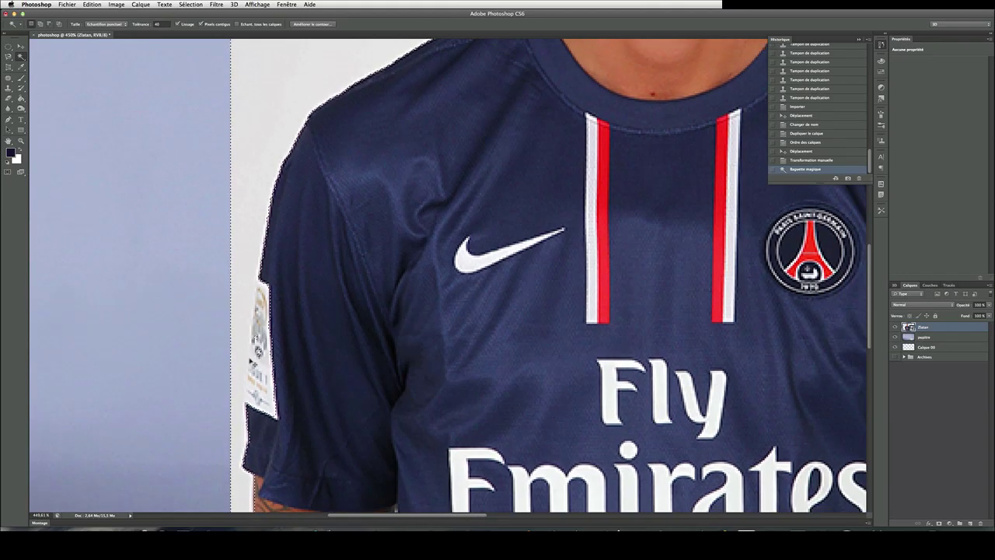
key(super+z)
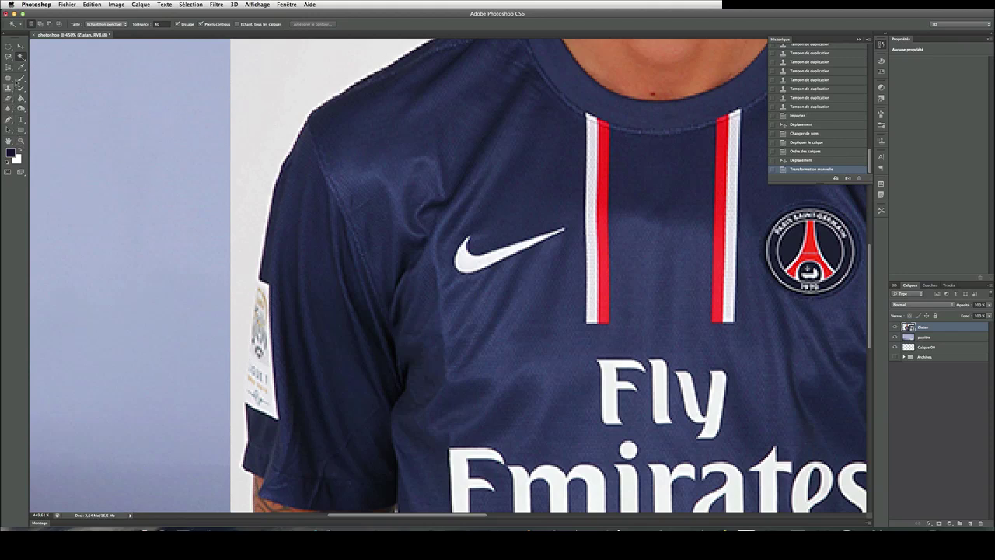
Switch to the Brush, decline the rasterize request raised by painting, and rasterize the Zlatan layer from its layer options instead.
click(35, 137)
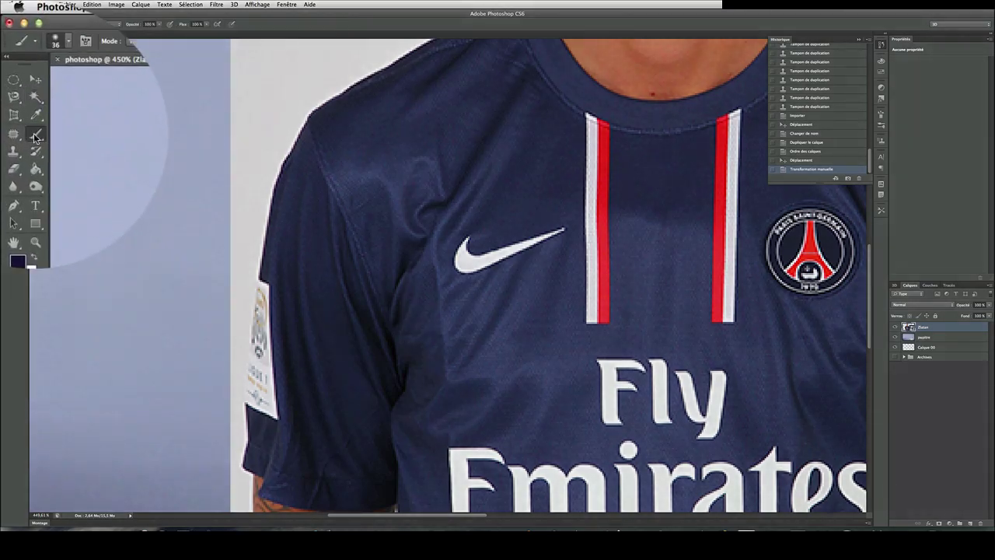
click(279, 269)
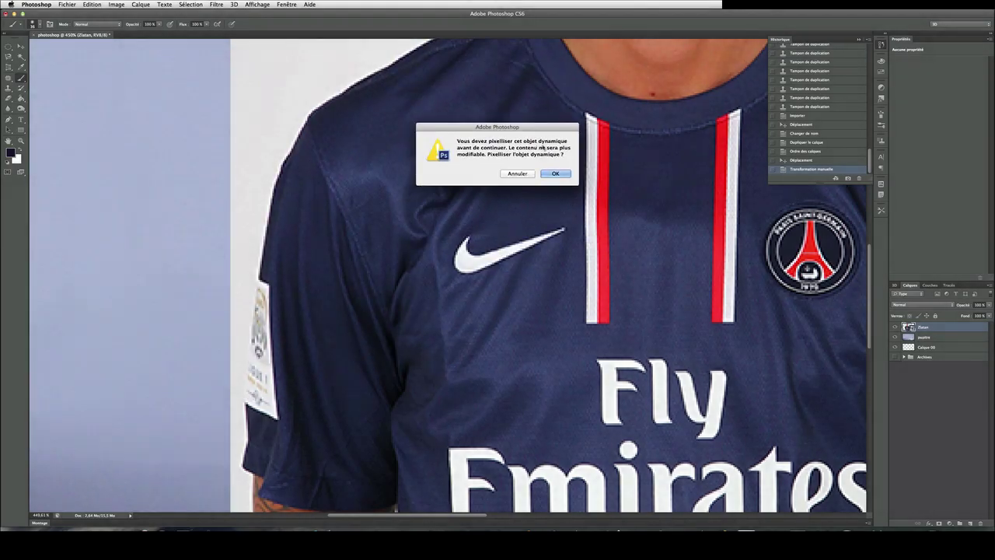
click(517, 173)
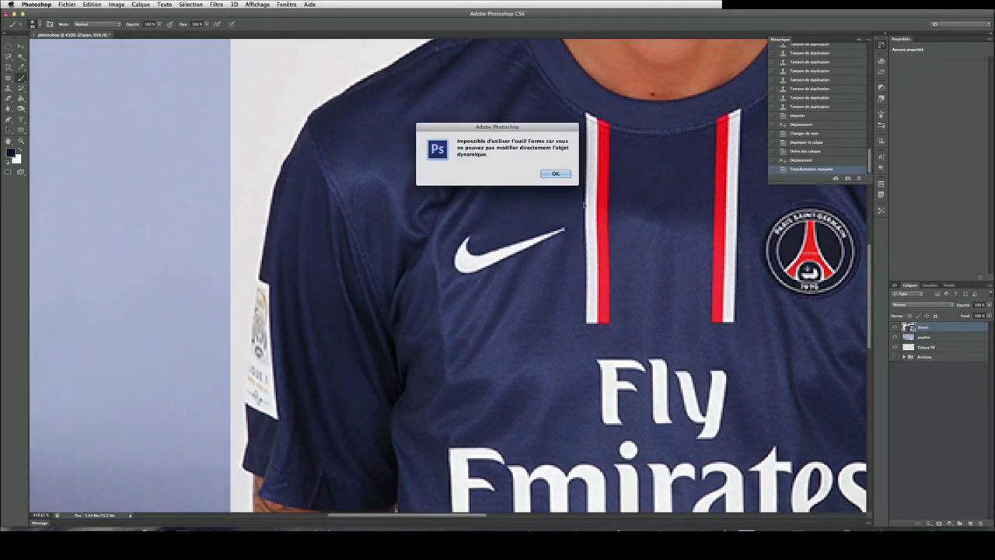
click(555, 174)
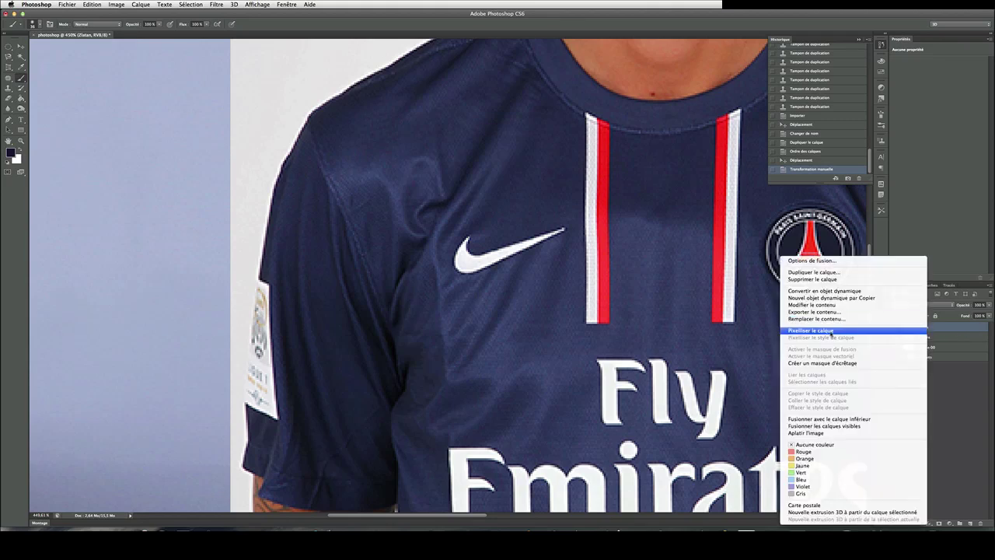
click(831, 332)
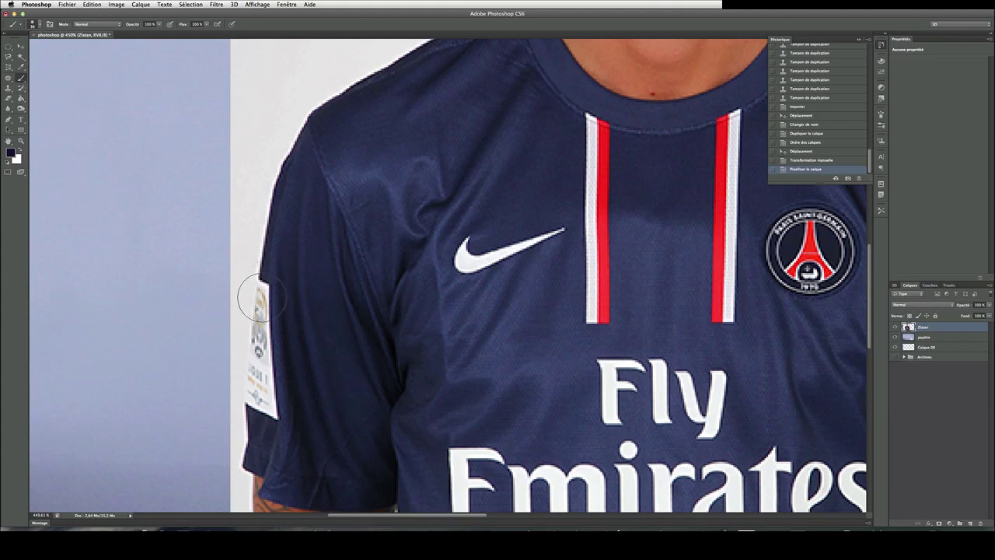
Shrink the brush to a few pixels and sample the shirt's dark navy just above the sleeve badge as the paint colour.
click(39, 27)
drag(20, 48, 16, 50)
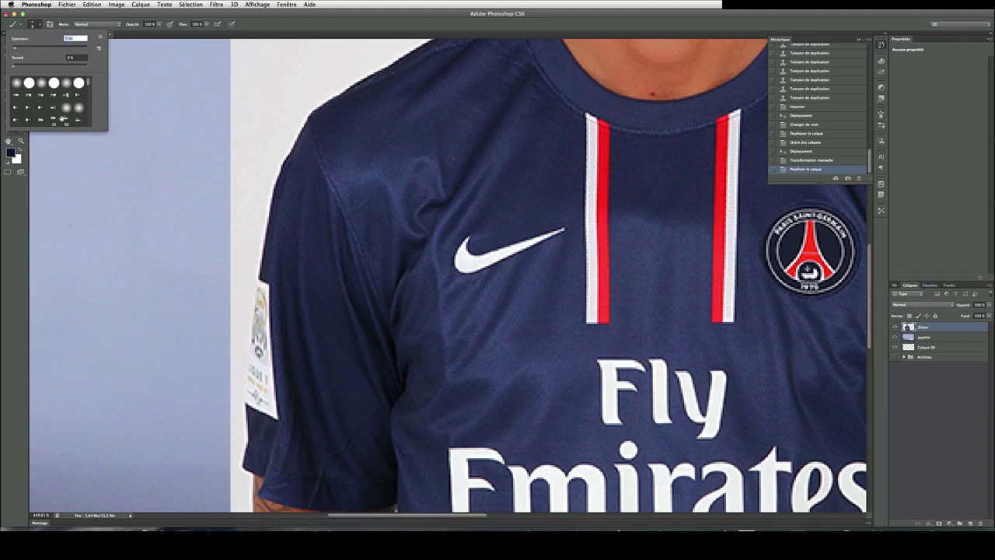
text(5)
key(Return)
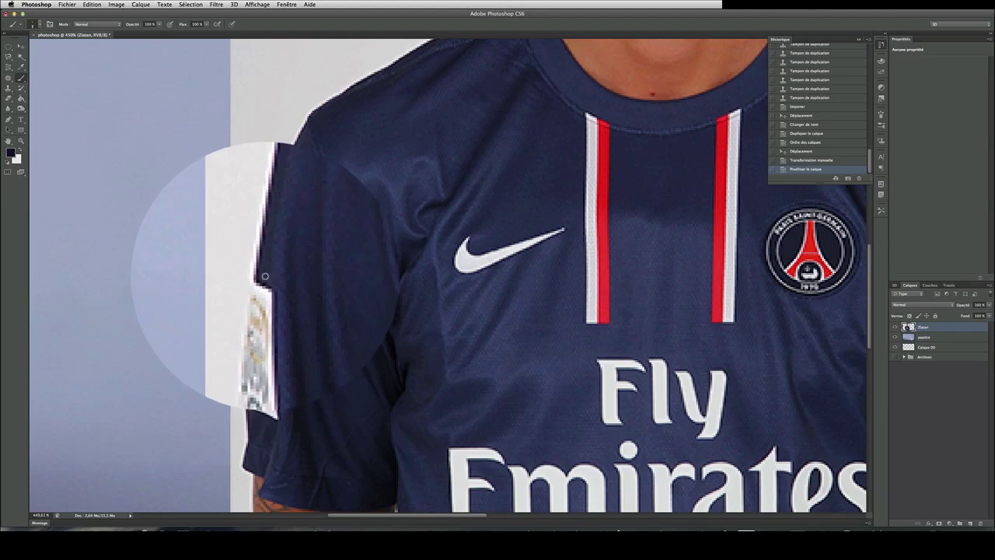
alt+click(264, 274)
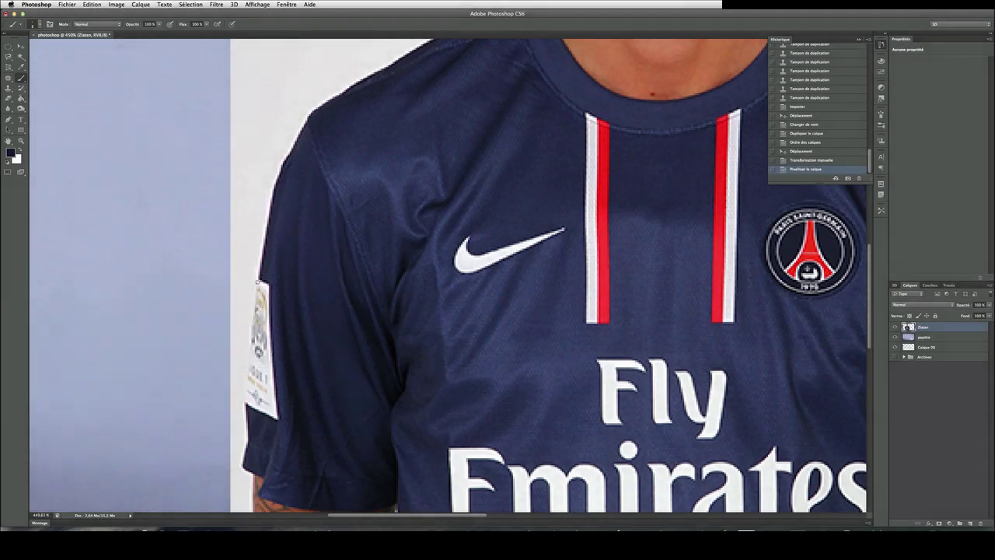
Undo a trial freehand stroke along the sleeve badge's outer edge and set the brush size to 2 px.
drag(259, 281, 247, 404)
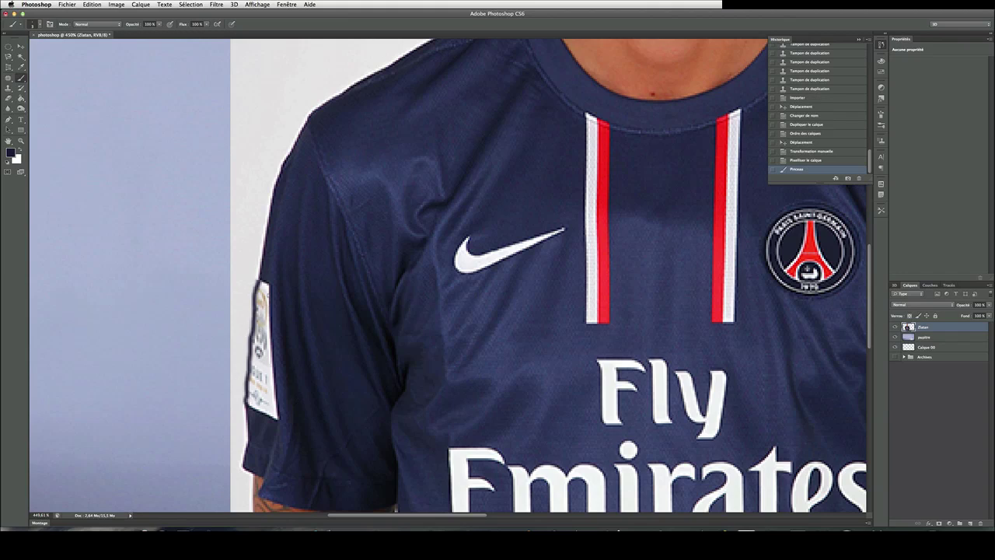
key(super+z)
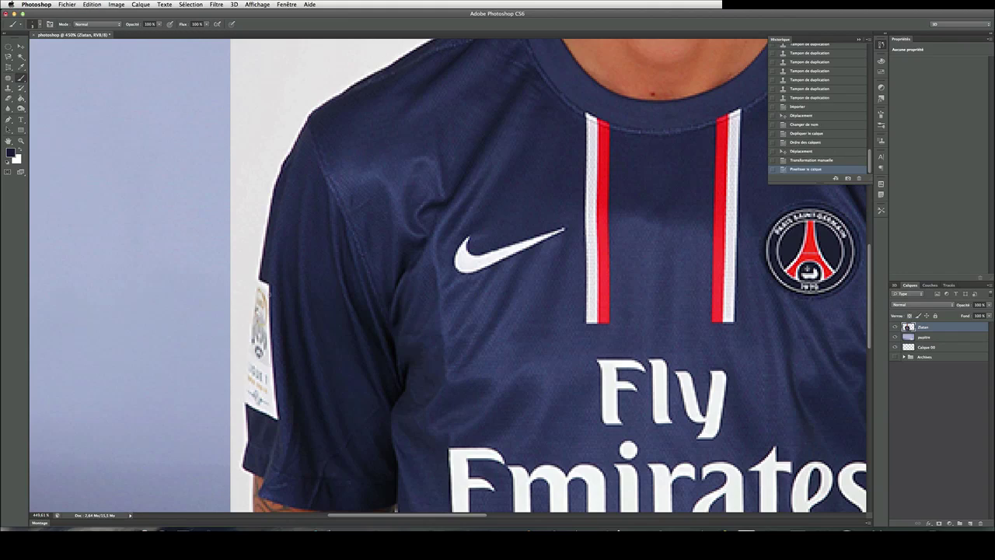
click(32, 24)
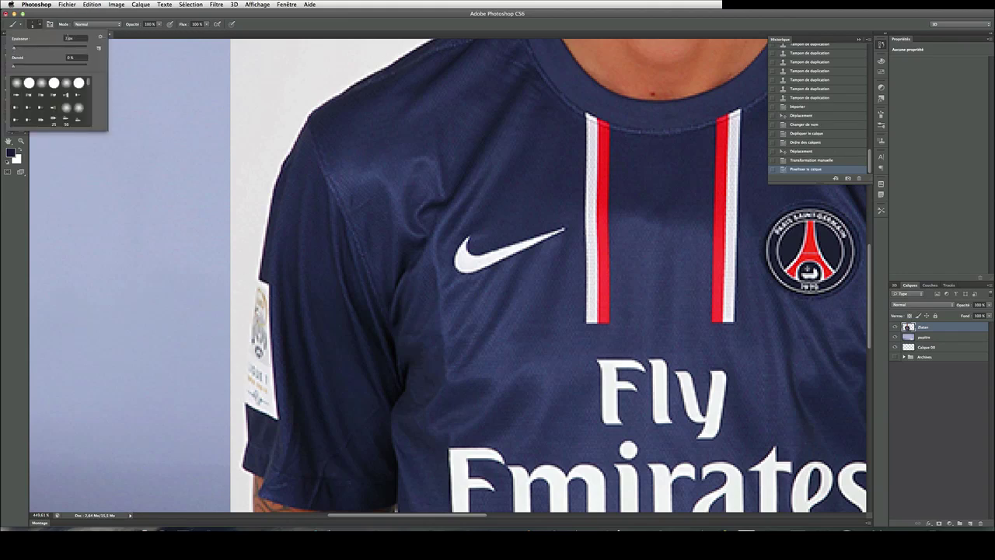
click(69, 38)
key(Down)
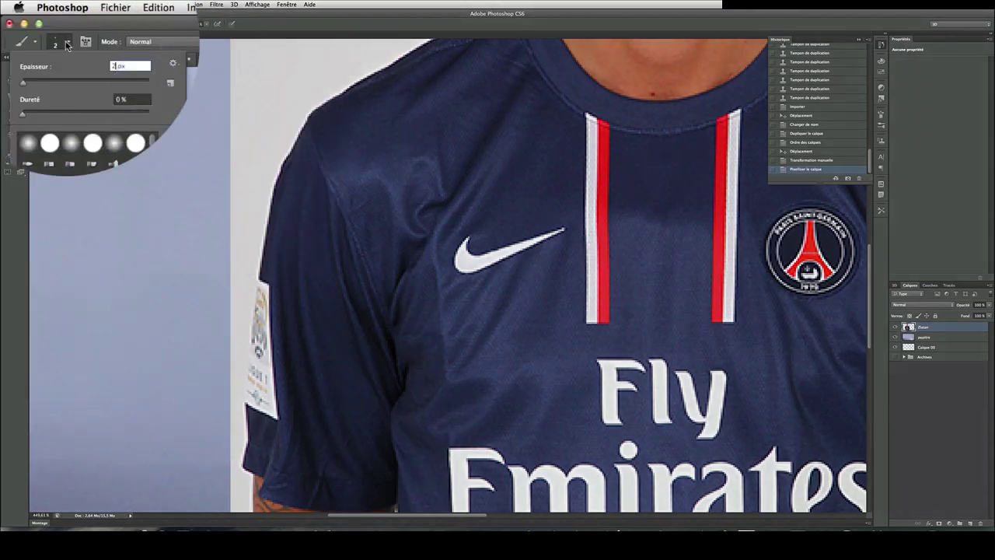
key(Return)
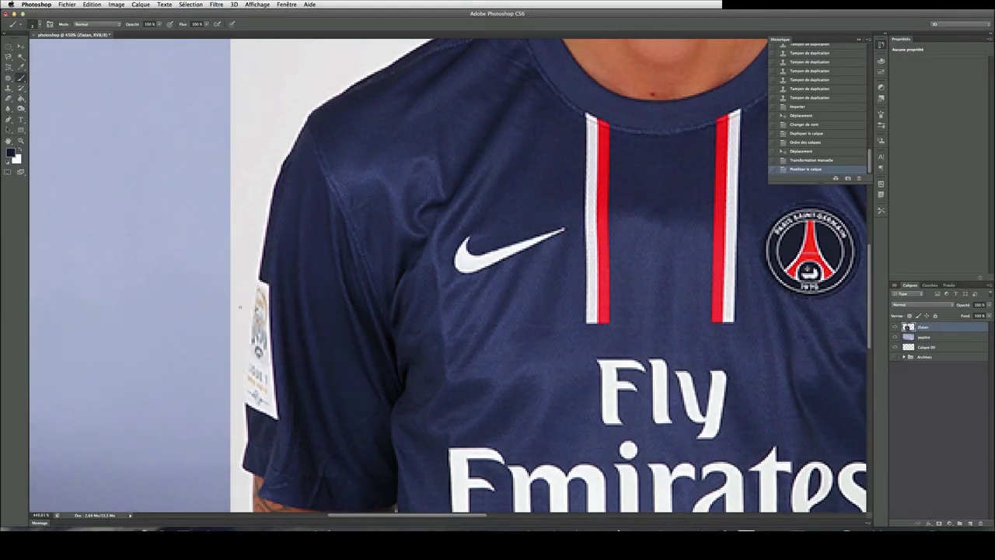
Try outlining the sleeve badge's outer edge freehand with the 2 px brush, and undo the stroke.
scroll(251, 305, up, 5)
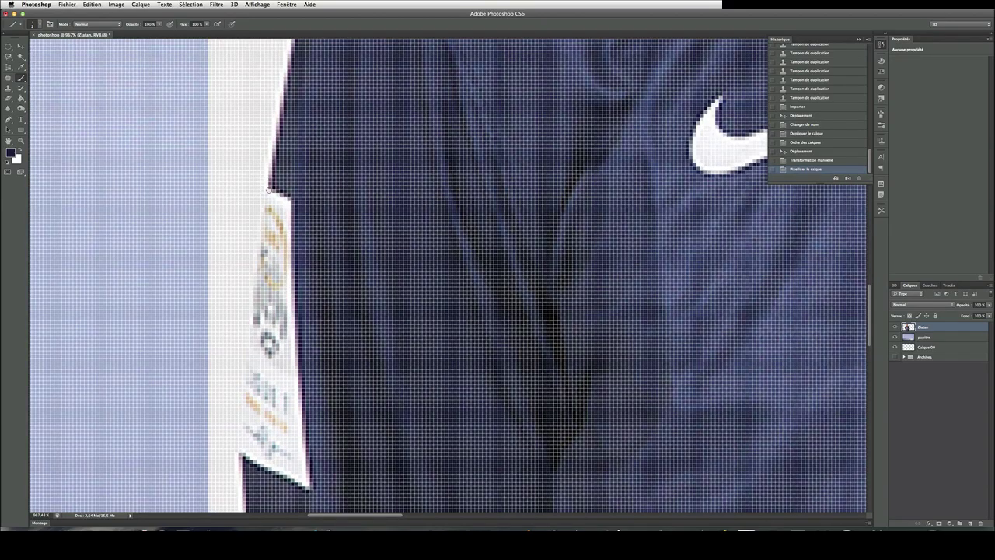
mouse_move(269, 190)
mouse_down()
mouse_move(238, 307)
mouse_move(248, 329)
mouse_move(226, 345)
mouse_move(249, 397)
mouse_up()
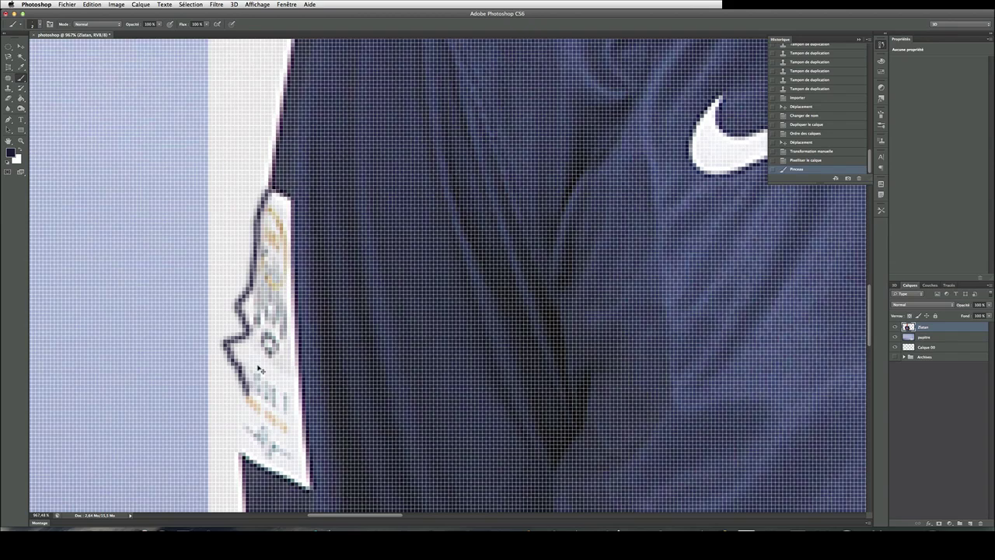
key(ctrl+z)
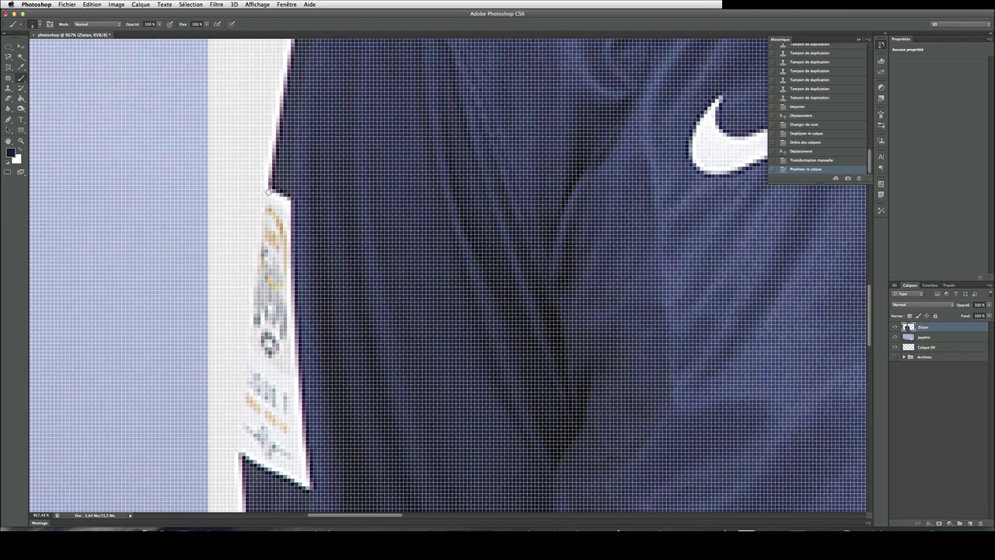
Outline the sleeve badge's outer edge in dark navy with connected straight brush segments from its upper corner to its lower corner.
click(268, 192)
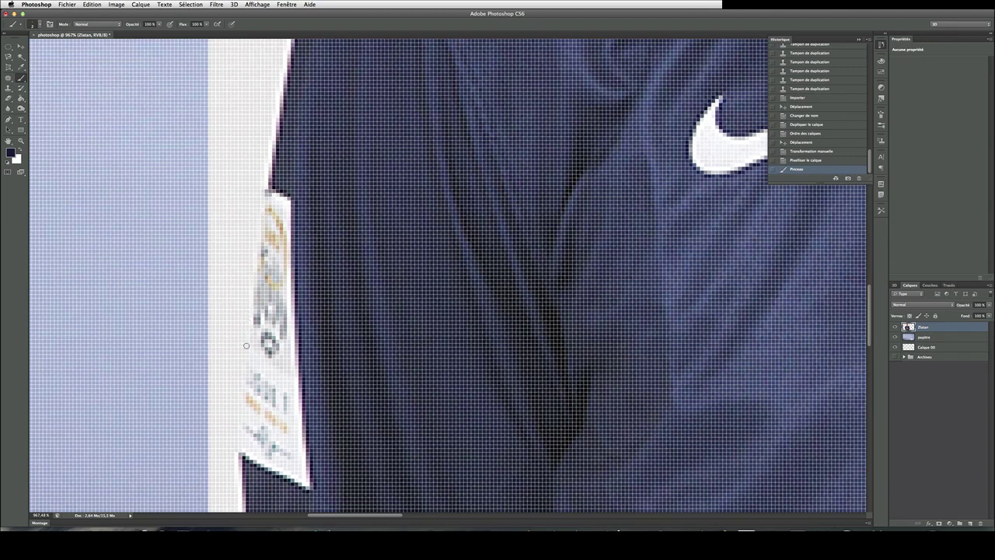
shift+click(245, 345)
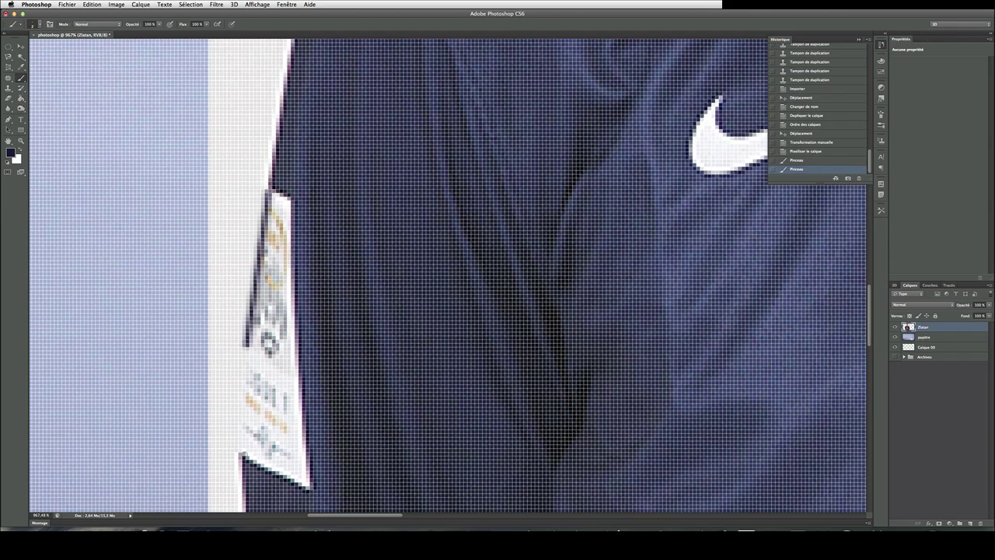
shift+click(240, 455)
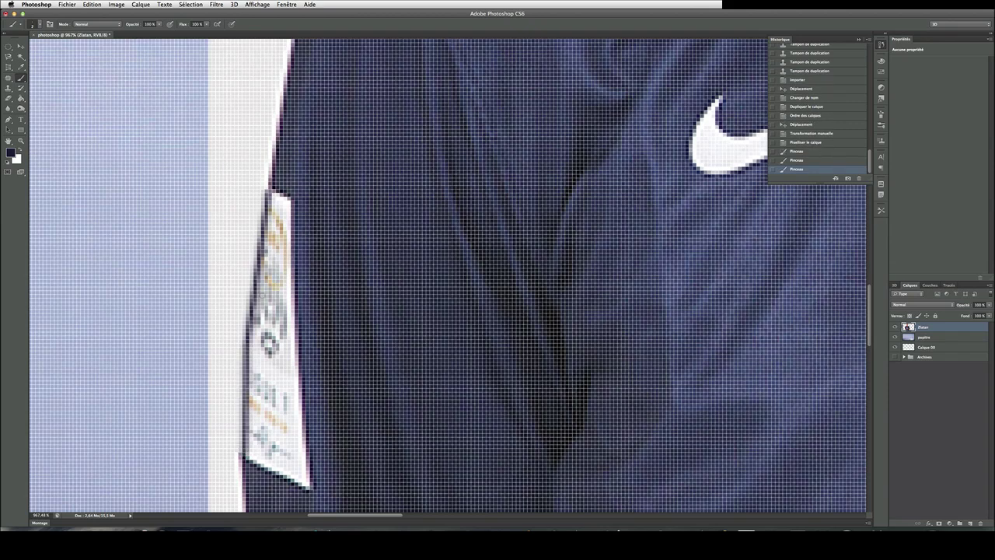
shift+click(267, 187)
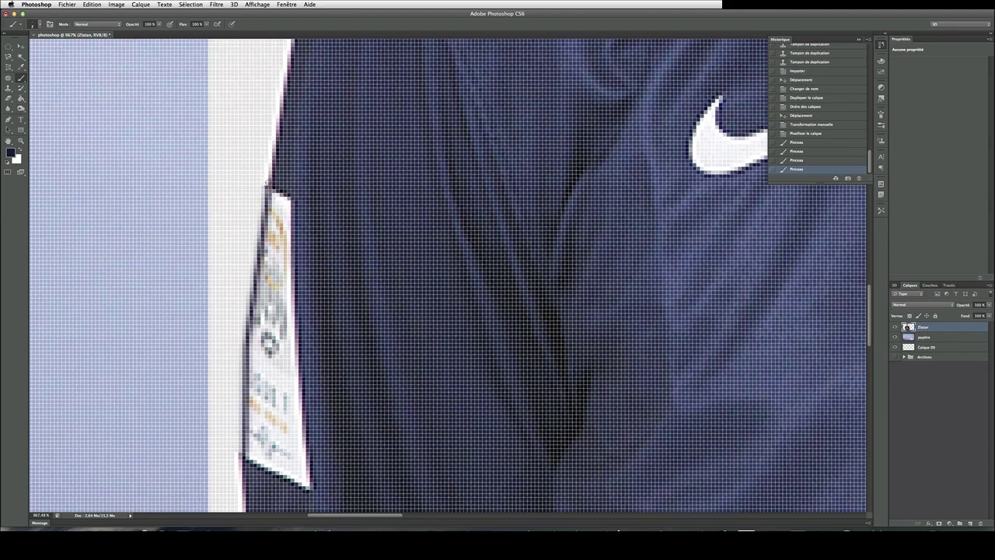
shift+click(298, 212)
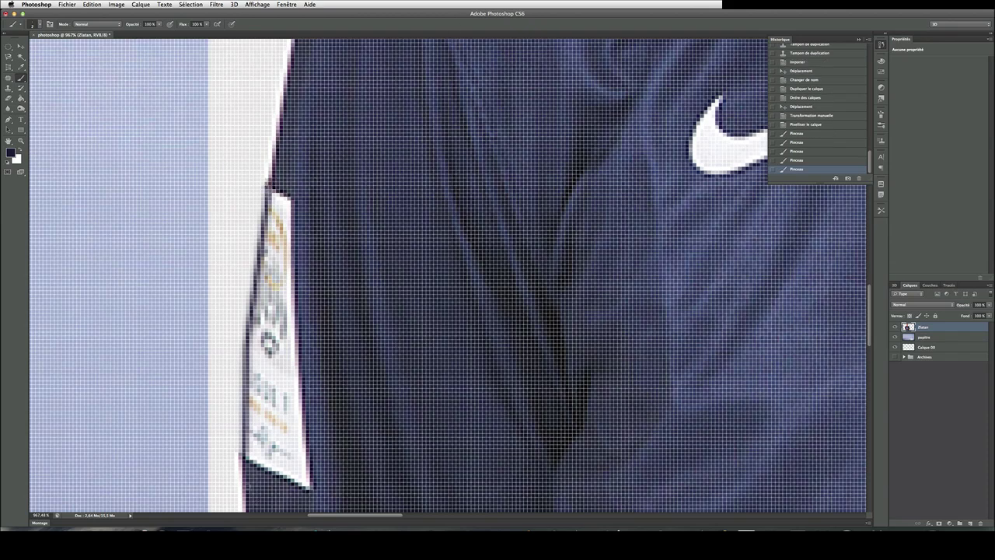
shift+click(241, 466)
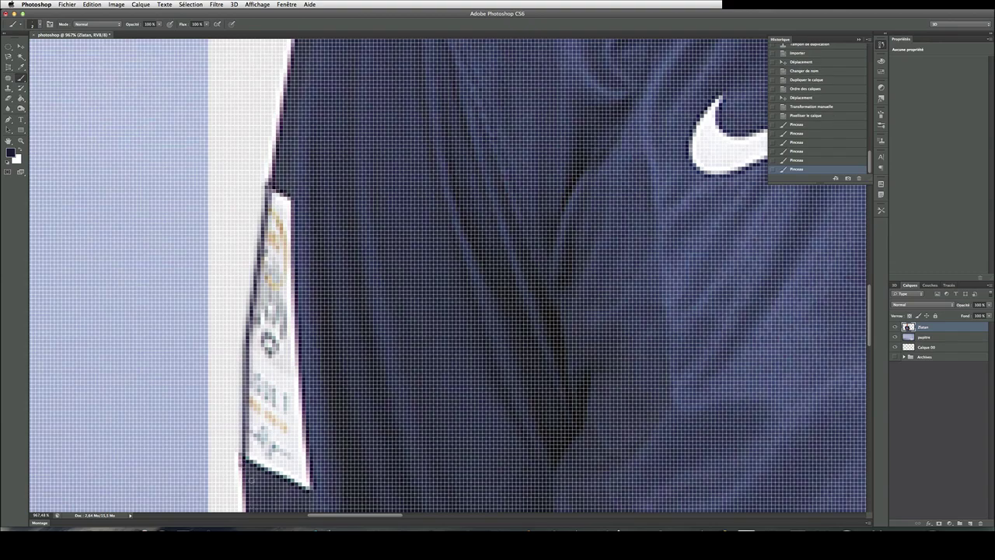
shift+click(241, 472)
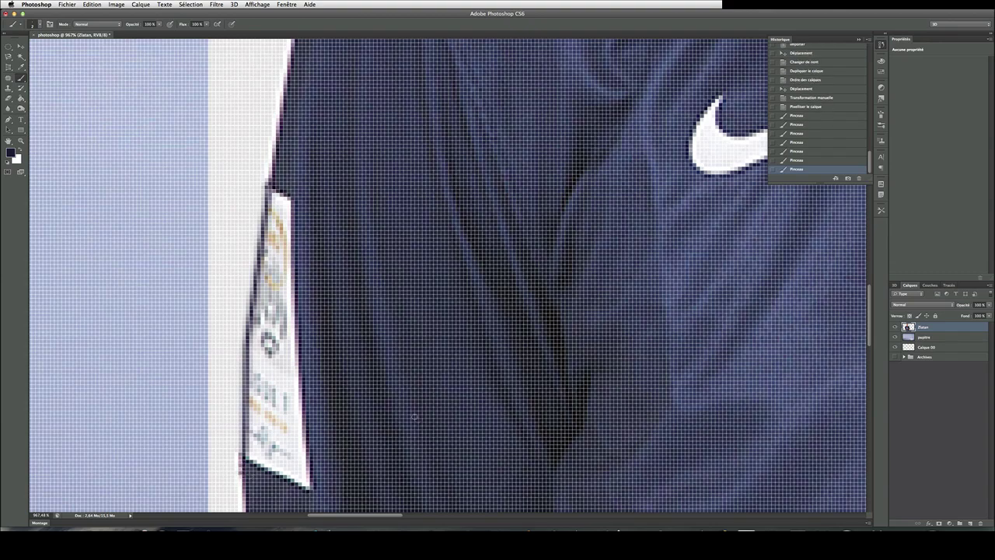
Select the white background around Zlatan with the Magic Wand at tolerance 40 and check the selection edge along the sleeve badge.
scroll(318, 376, down, 1)
scroll(318, 376, down, 10)
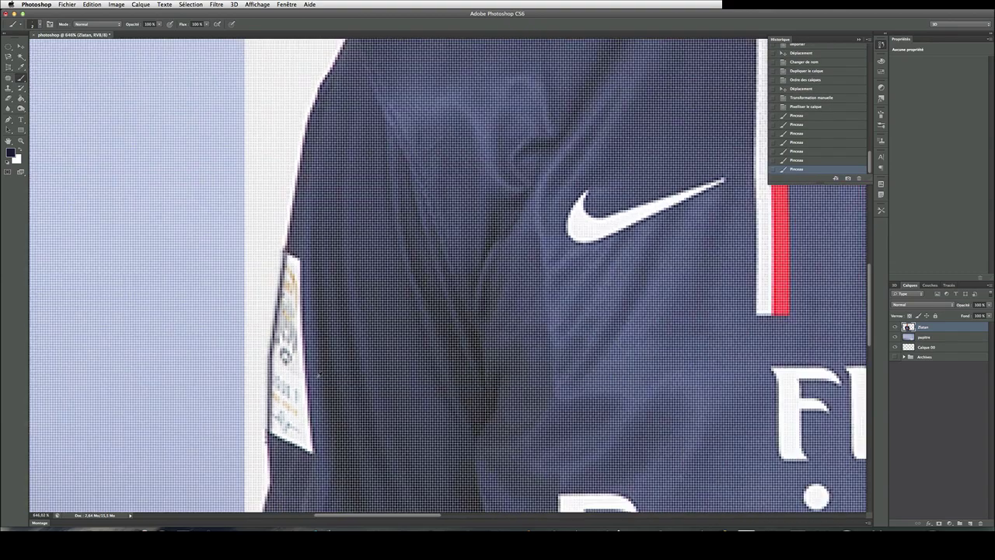
scroll(233, 374, down, 4)
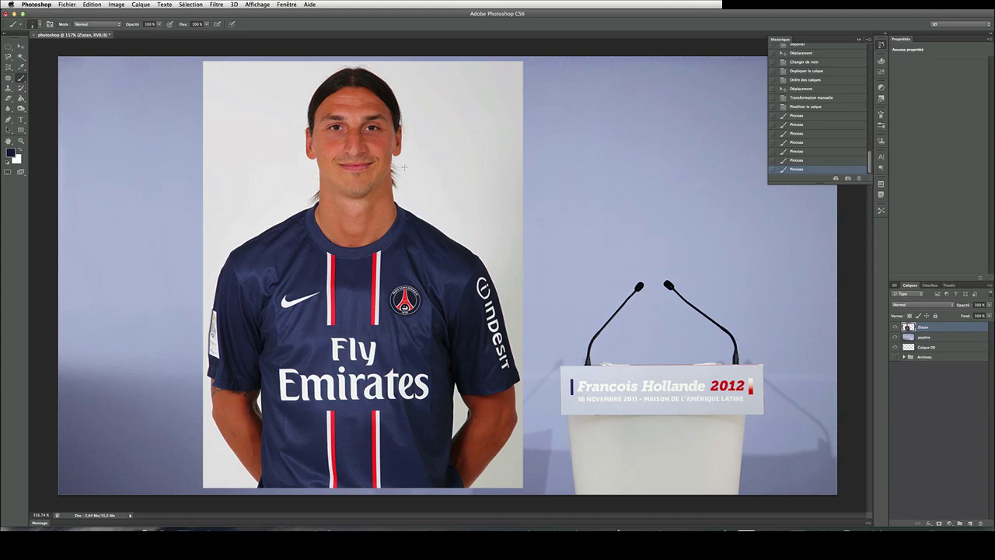
click(21, 56)
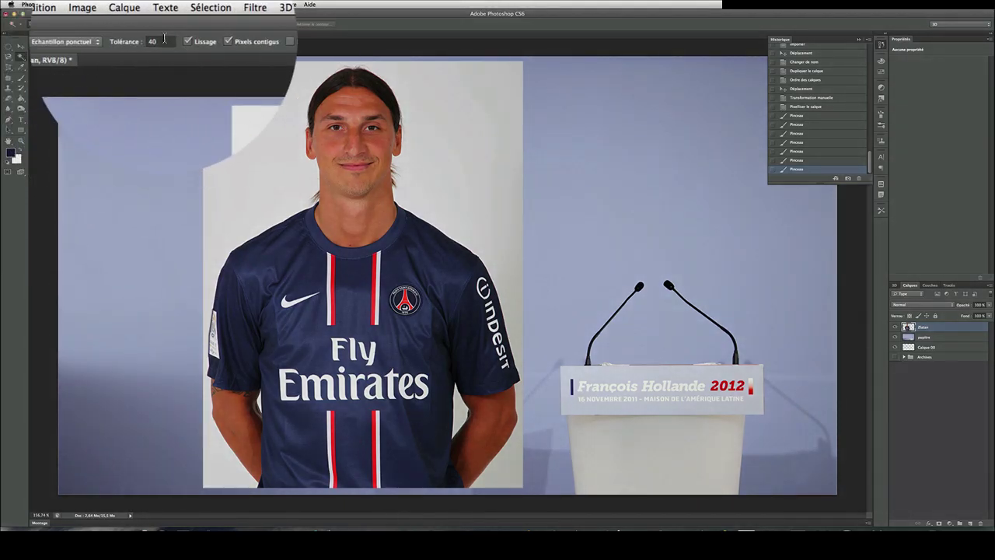
click(480, 178)
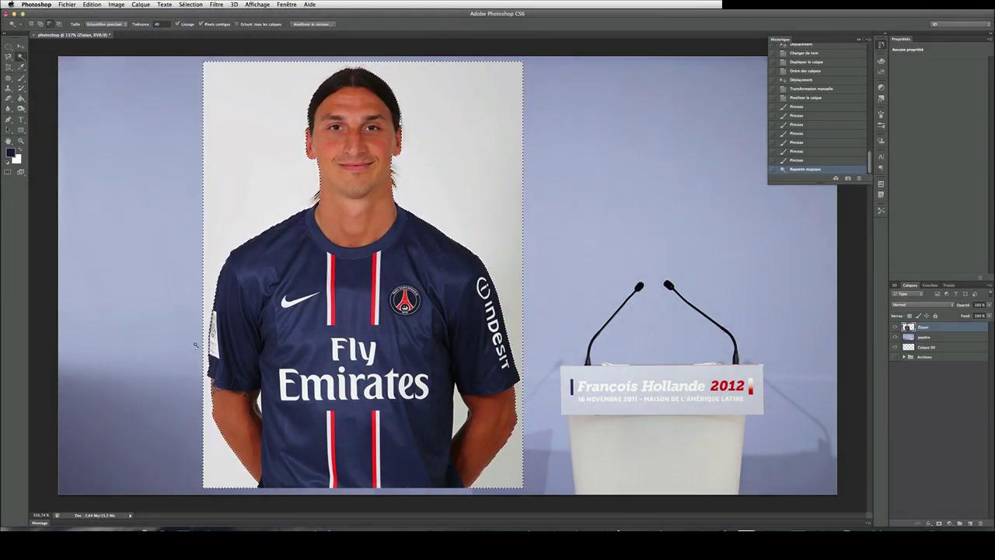
scroll(196, 344, up, 5)
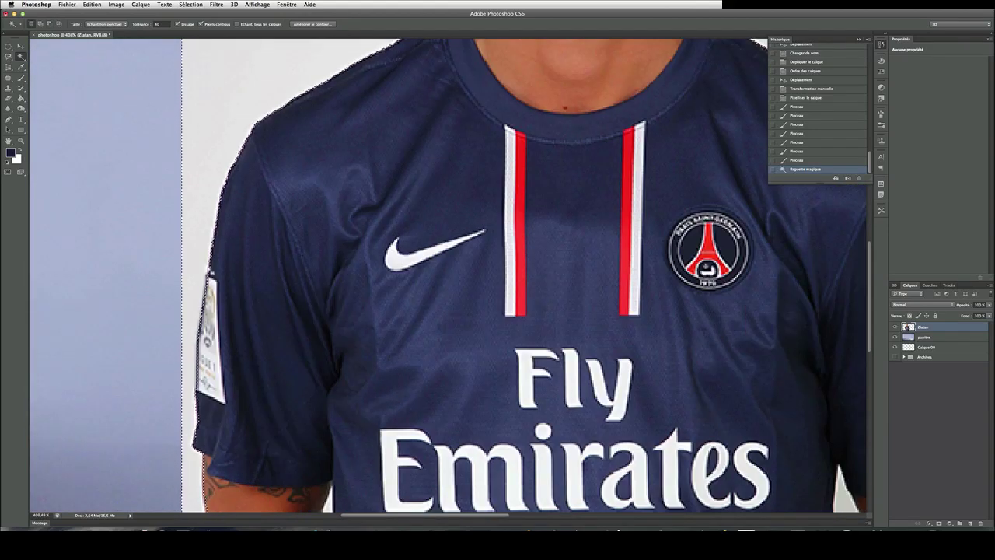
scroll(249, 315, down, 5)
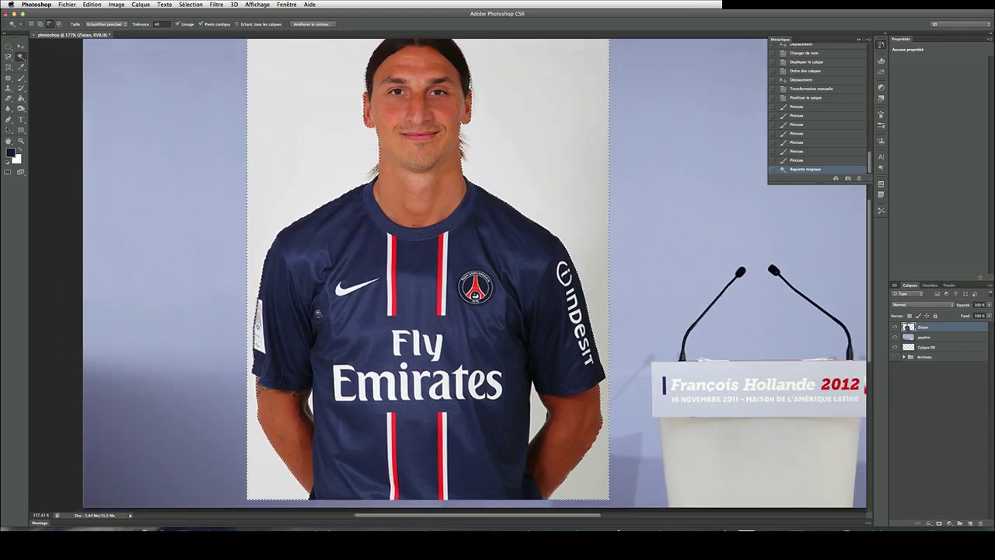
scroll(317, 313, down, 2)
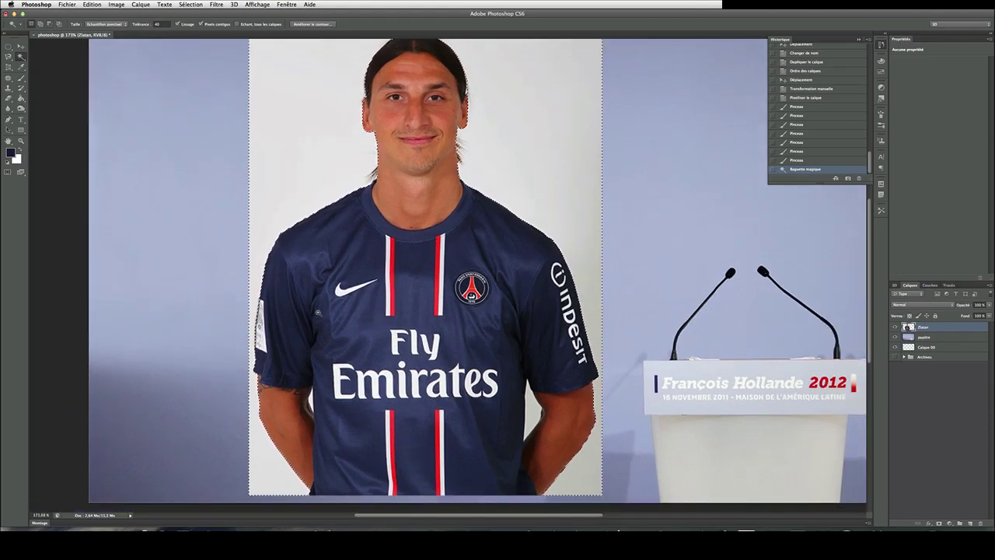
scroll(298, 313, down, 2)
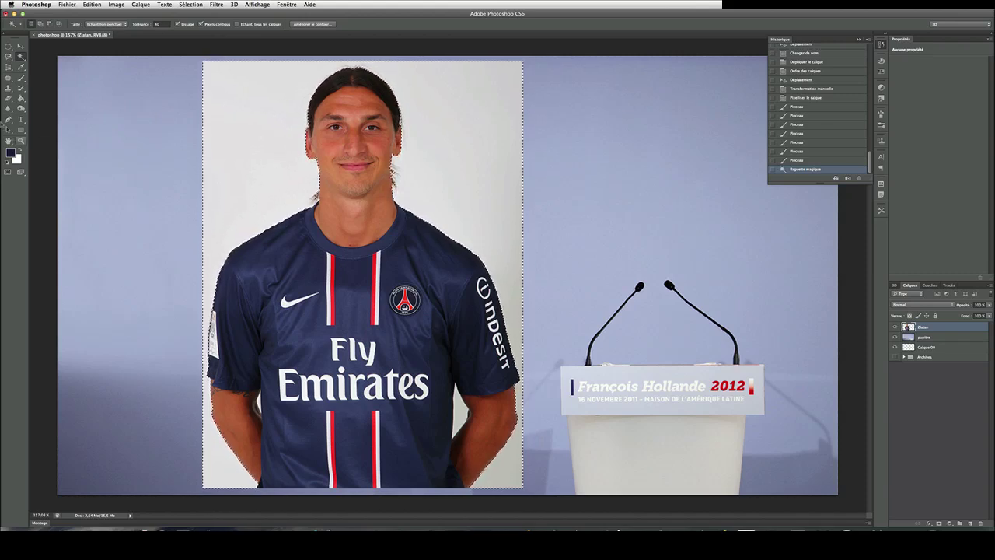
Try clearing the selected white background with an Eraser stroke and by deleting the selection's content, undoing each attempt.
click(9, 98)
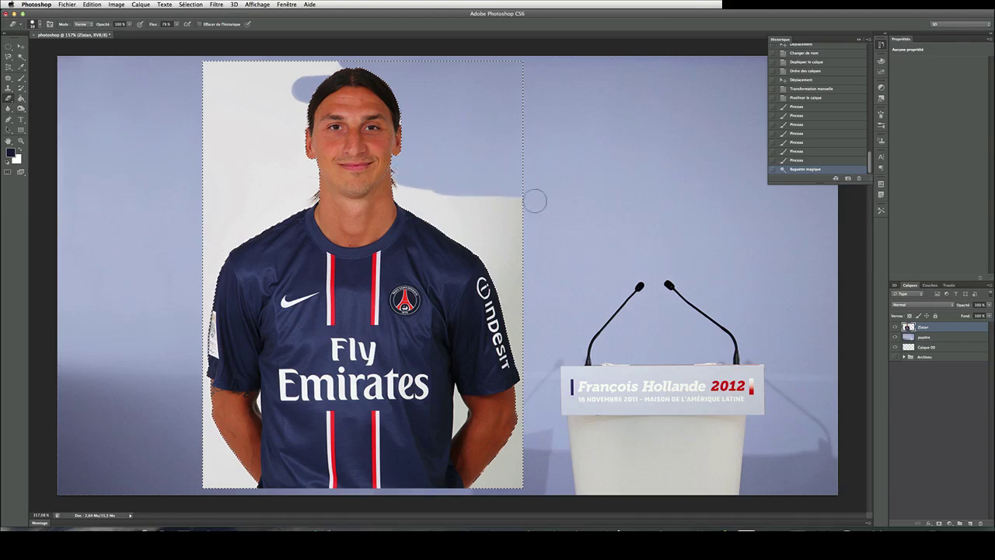
drag(535, 201, 562, 196)
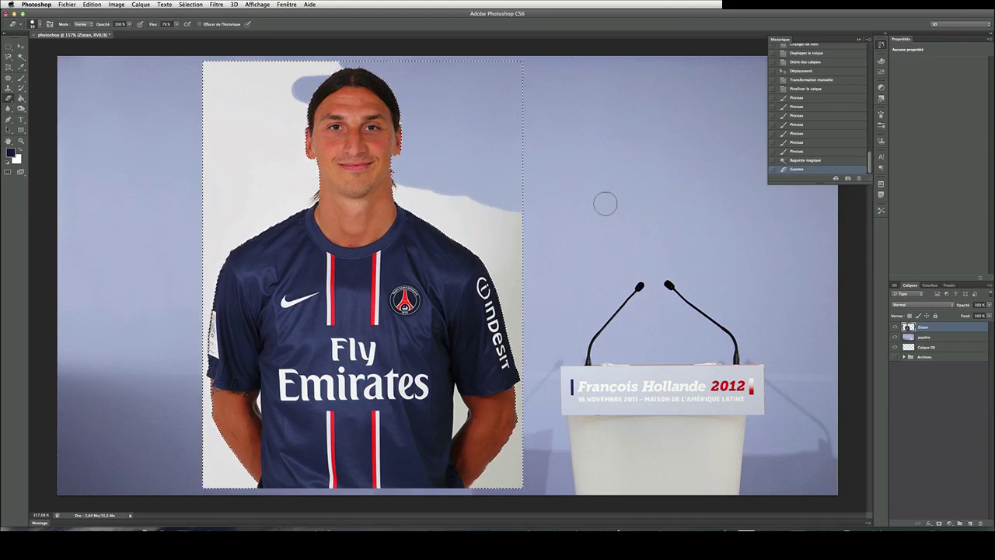
key(ctrl+z)
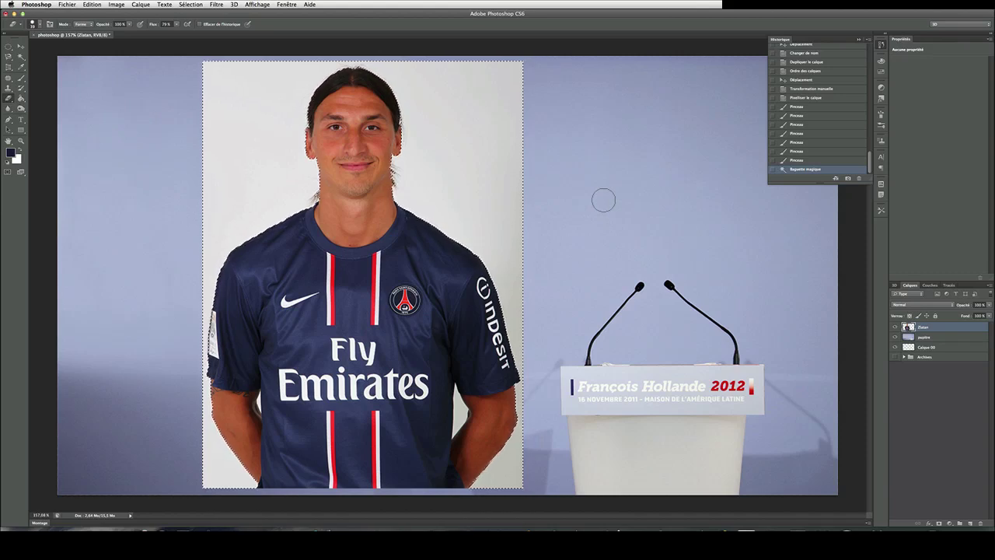
key(Delete)
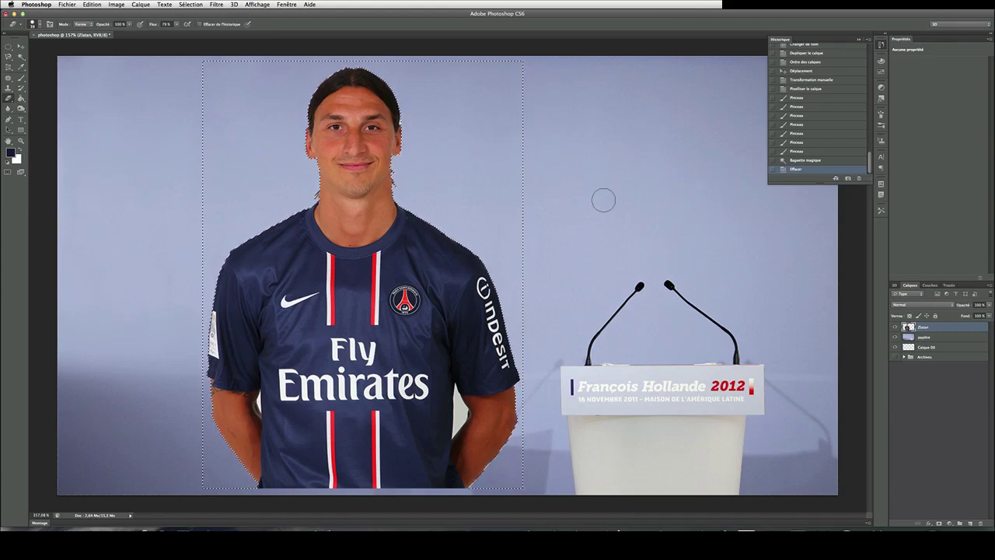
key(super+z)
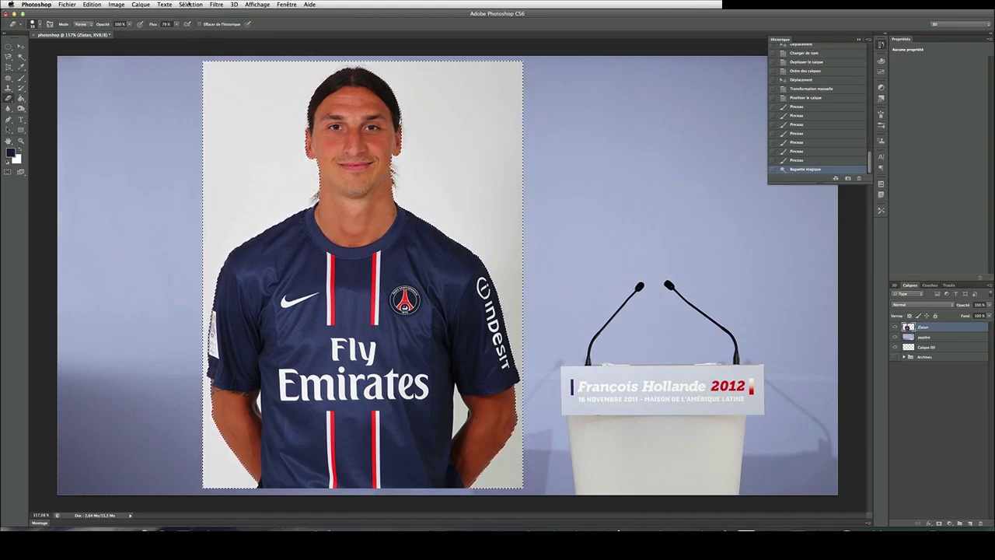
Try inverting the selection and deleting Zlatan's figure, and return to the Magic Wand selection of the white background.
click(190, 4)
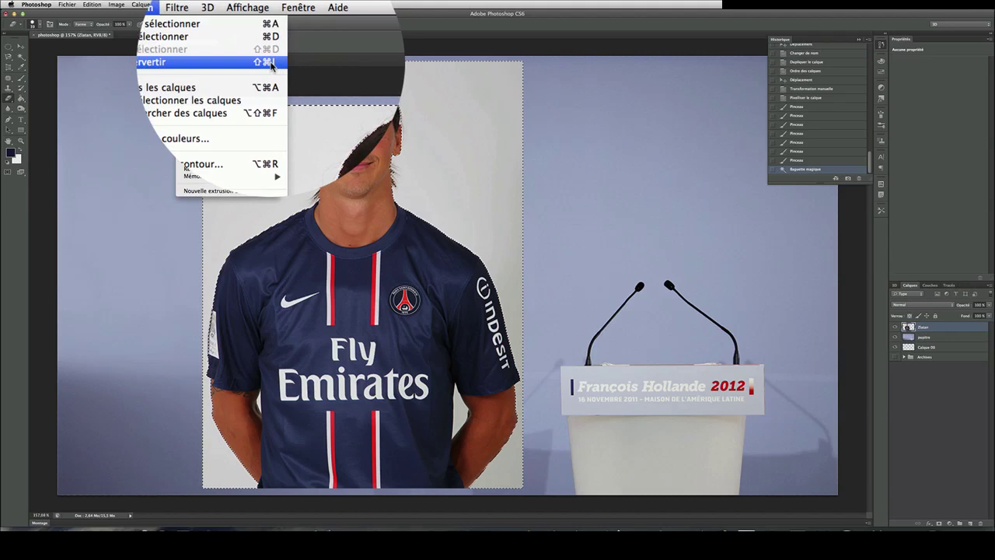
click(214, 63)
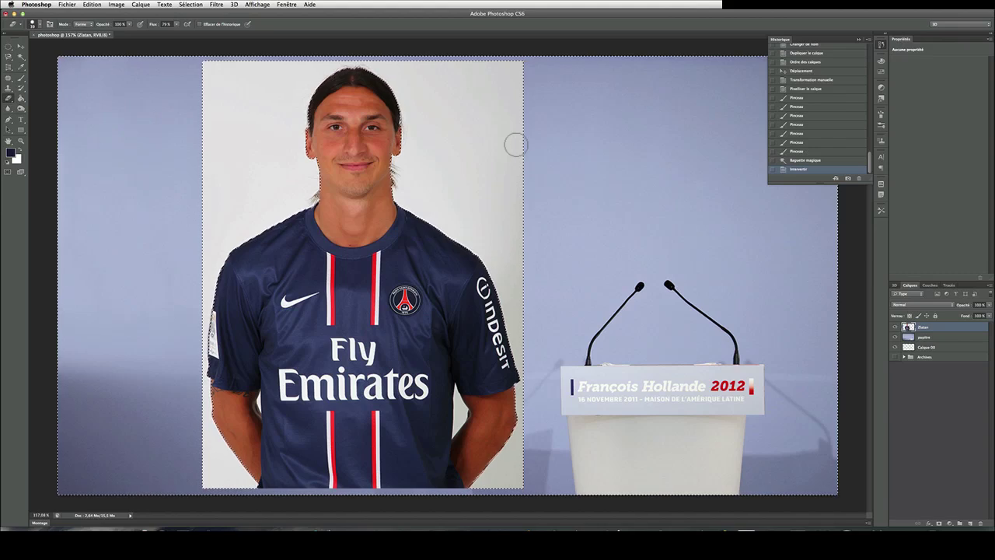
key(Delete)
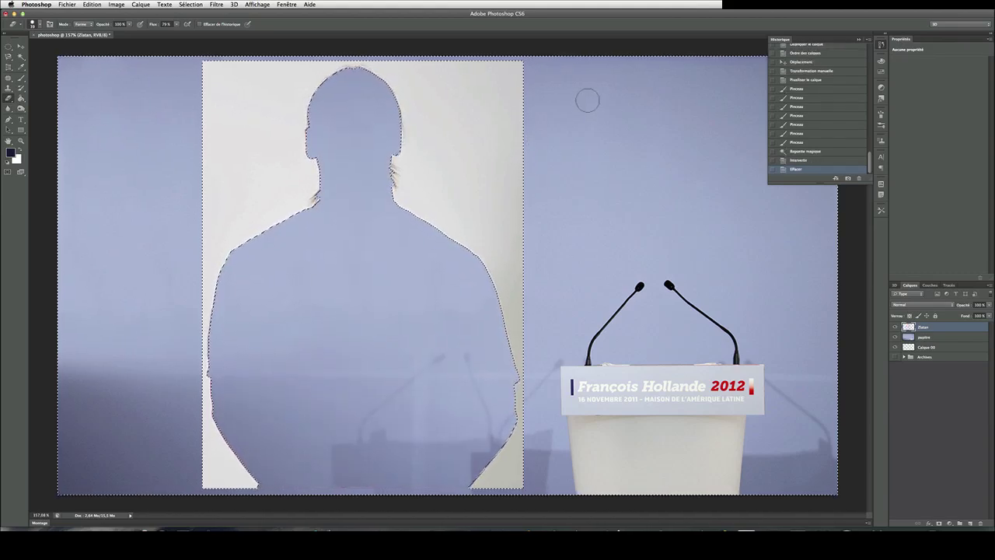
click(801, 151)
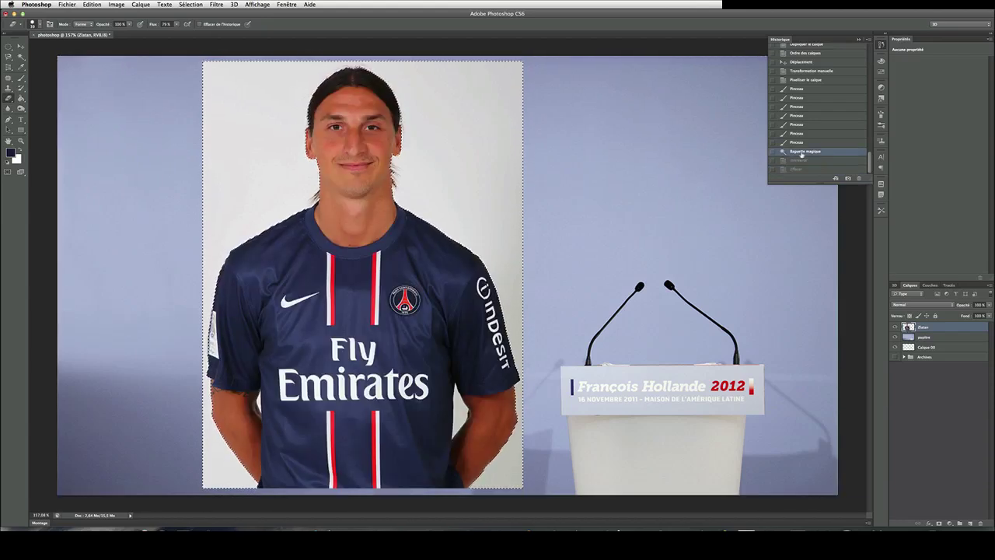
key(super+z)
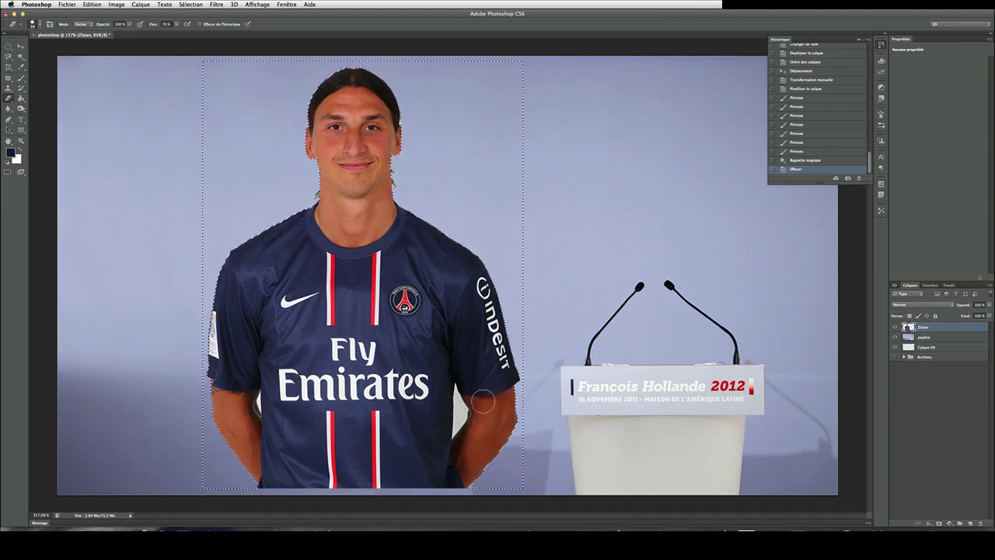
key(super+z)
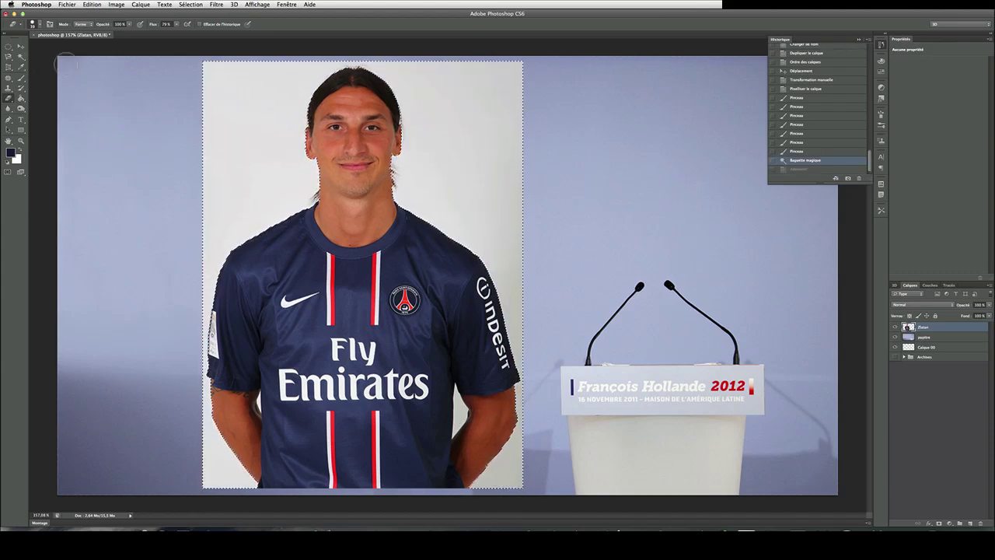
Add the white gaps between Zlatan's arms and torso to the background selection with the Magic Wand.
click(21, 57)
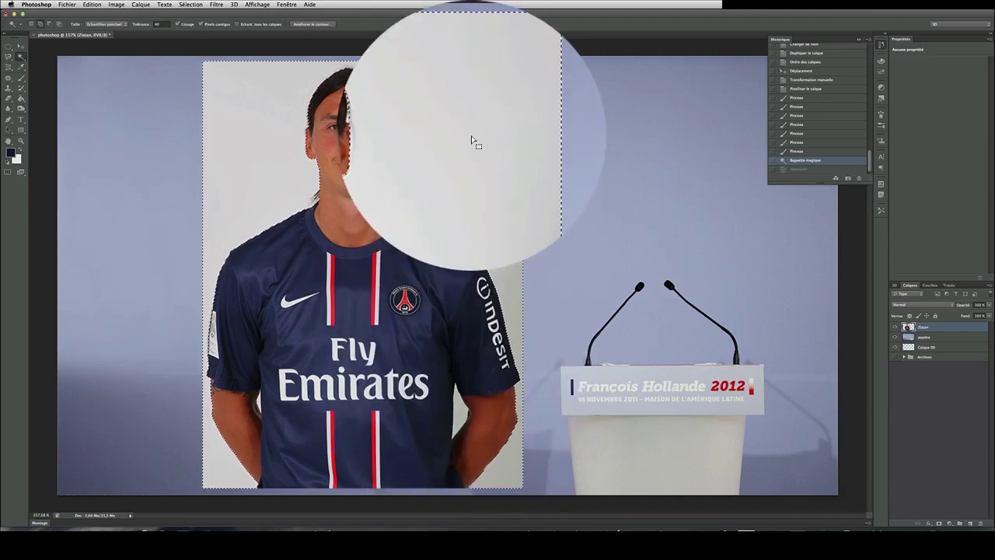
key(alt)
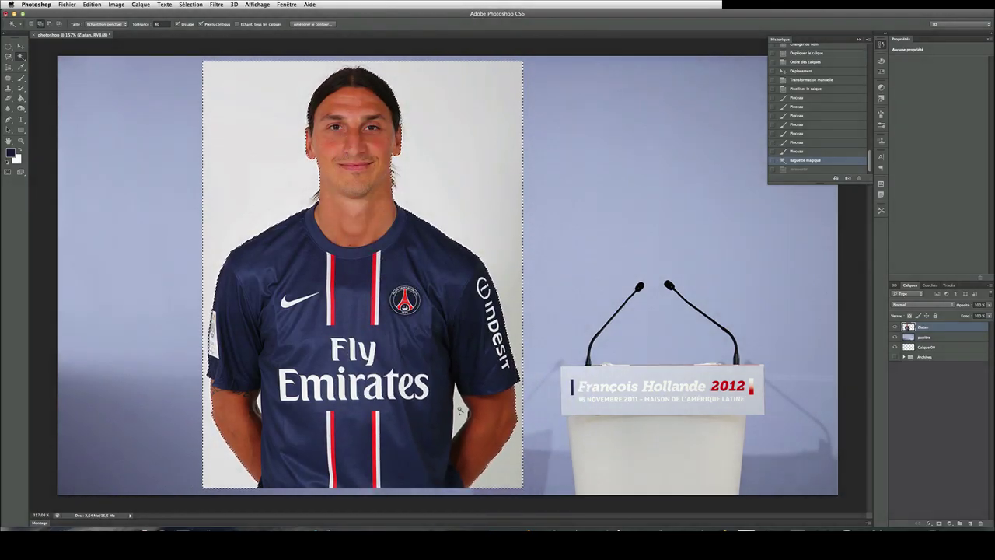
click(460, 410)
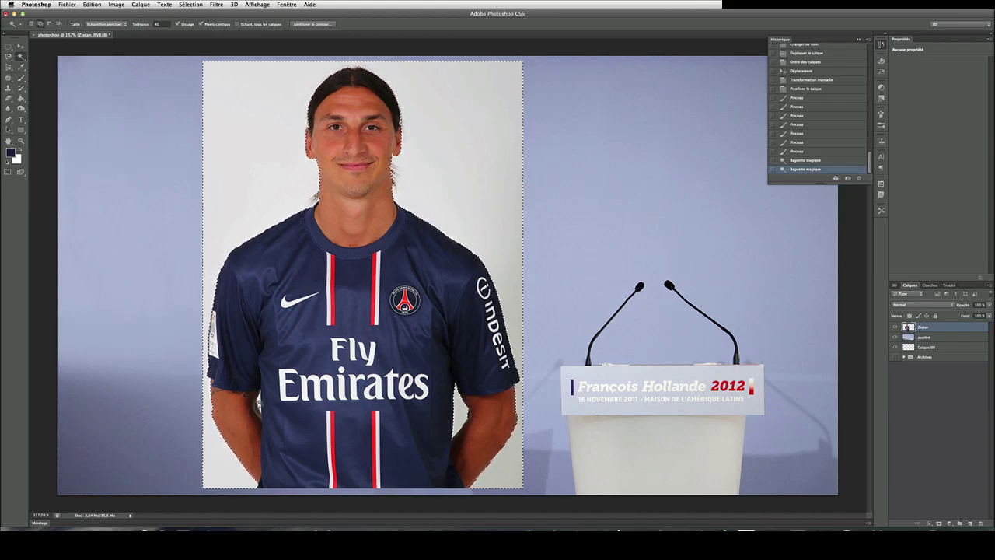
click(460, 409)
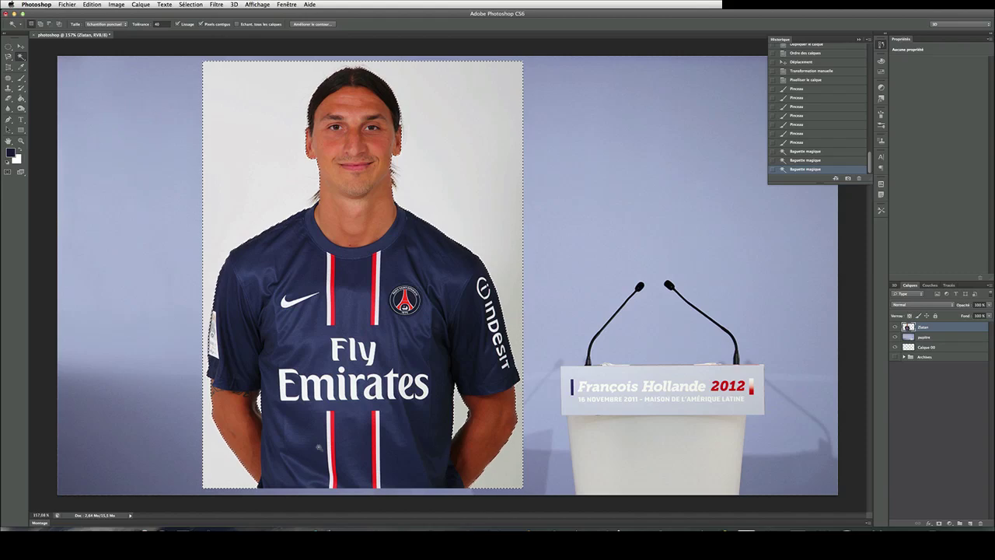
Try deleting the selected background and deselecting, inspect the hair edges, and restore the last Magic Wand selection from the history.
key(Delete)
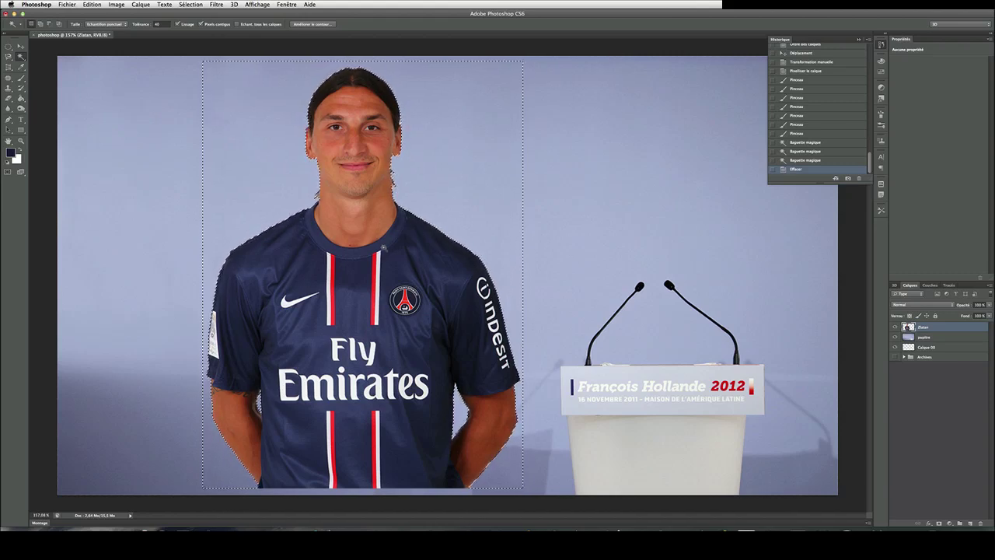
key(ctrl+d)
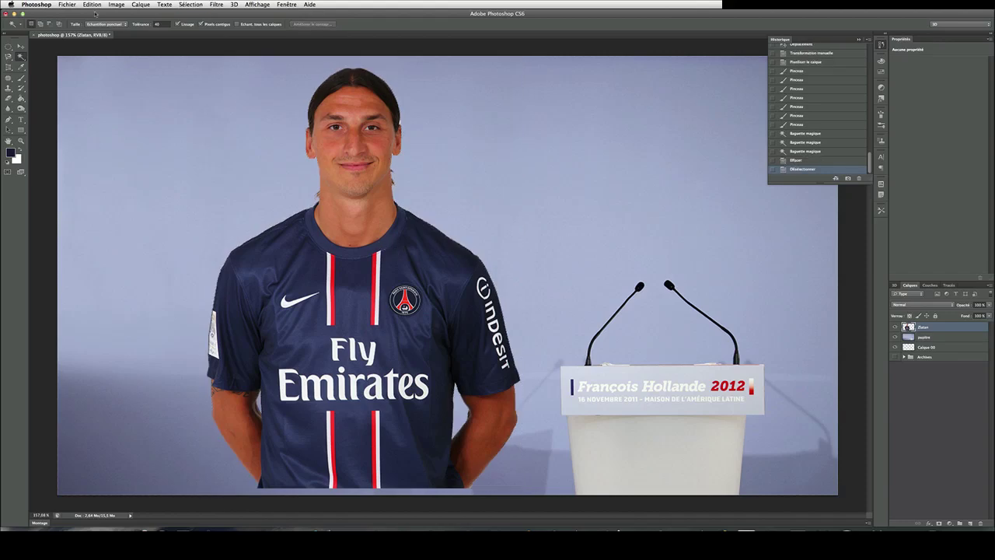
click(190, 6)
scroll(394, 118, up, 15)
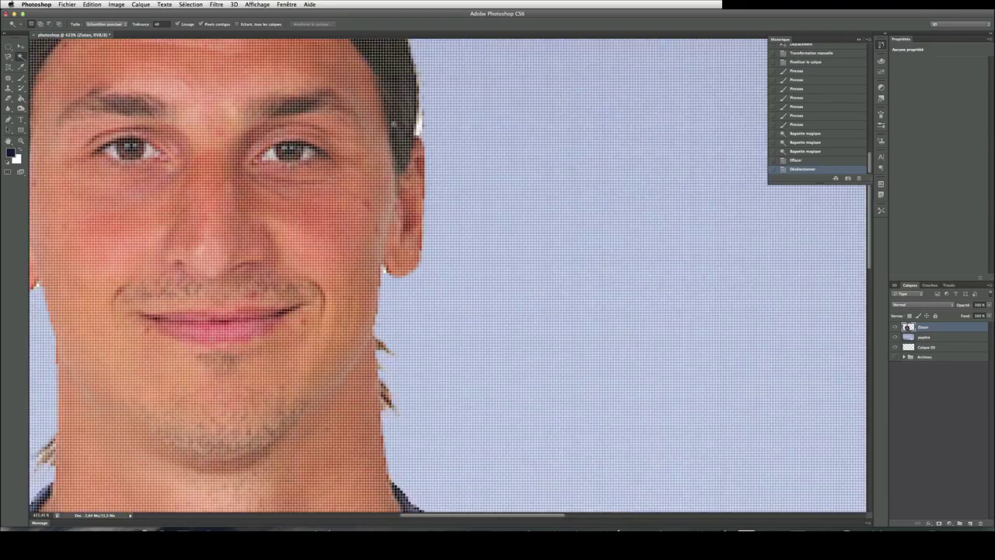
scroll(455, 139, down, 15)
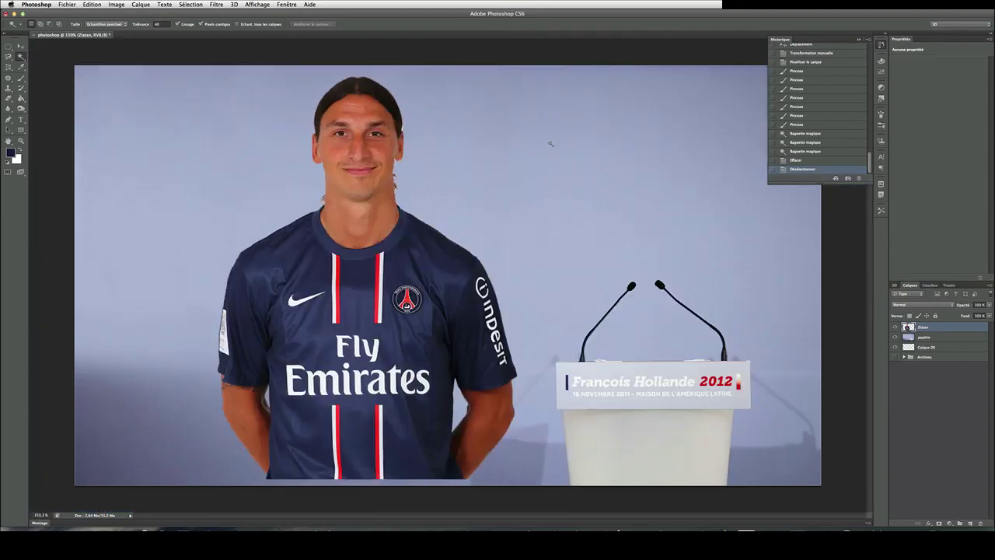
click(796, 152)
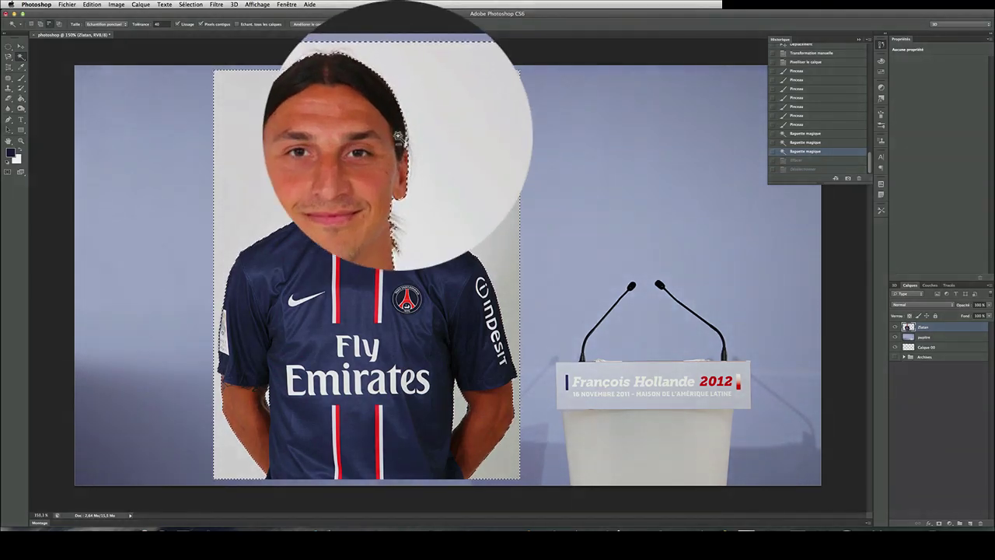
Add the white gaps between Zlatan's hair and ear to the background selection with the Magic Wand.
scroll(397, 133, up, 5)
scroll(398, 136, up, 2)
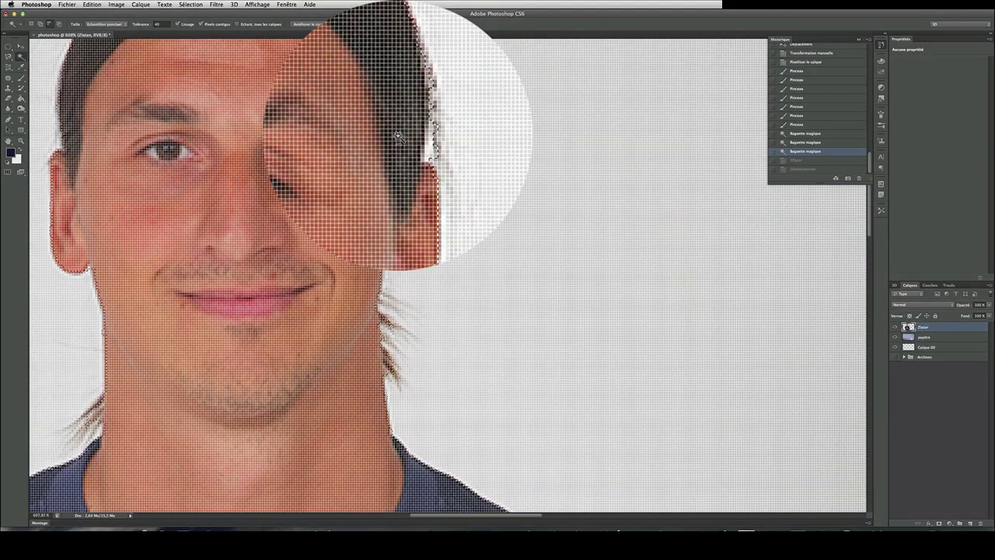
scroll(404, 136, up, 2)
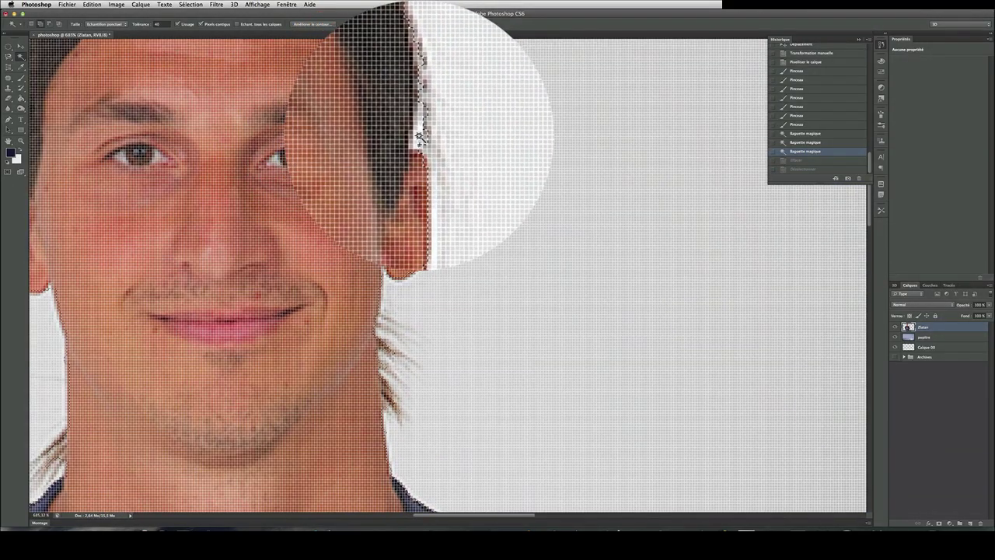
shift+click(419, 137)
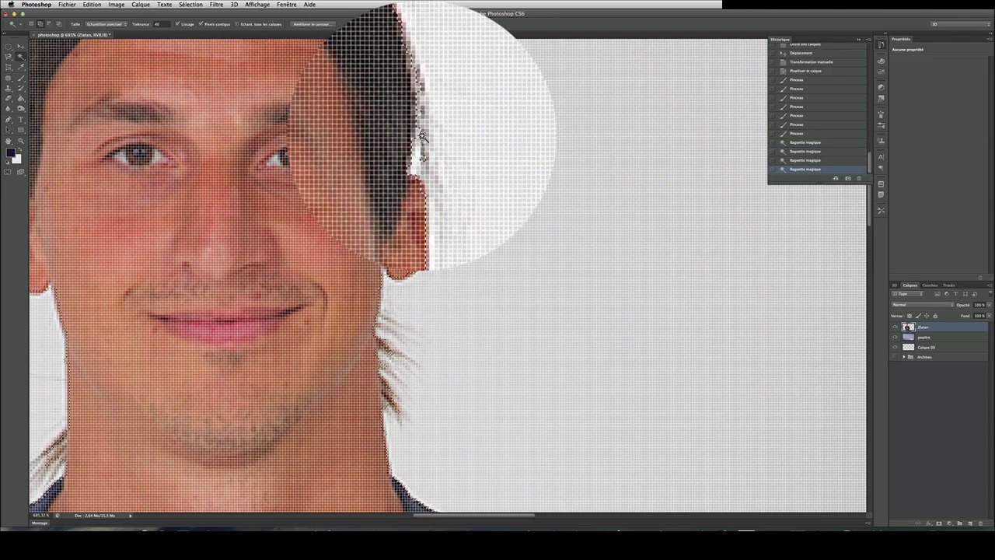
shift+click(420, 137)
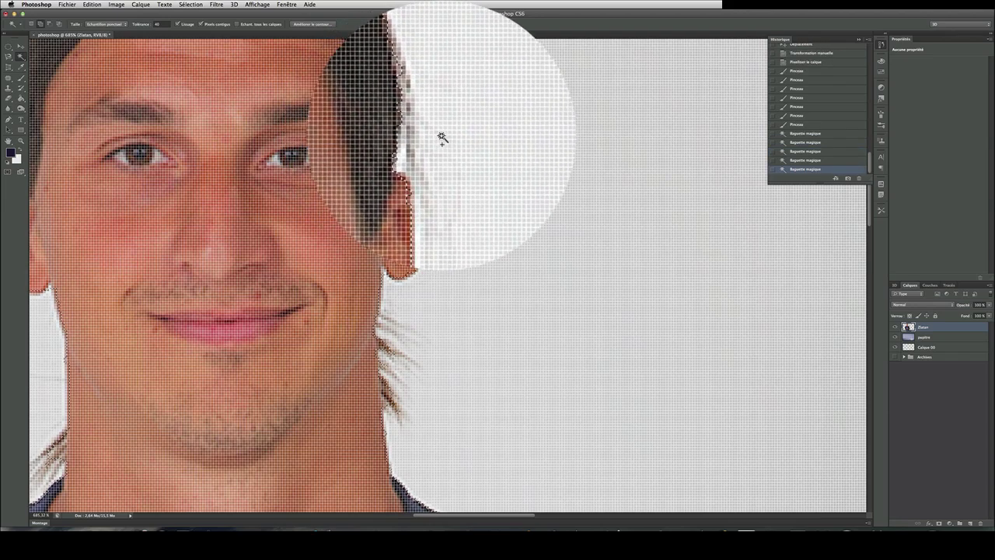
Delete the selected white background around Zlatan.
scroll(461, 140, down, 5)
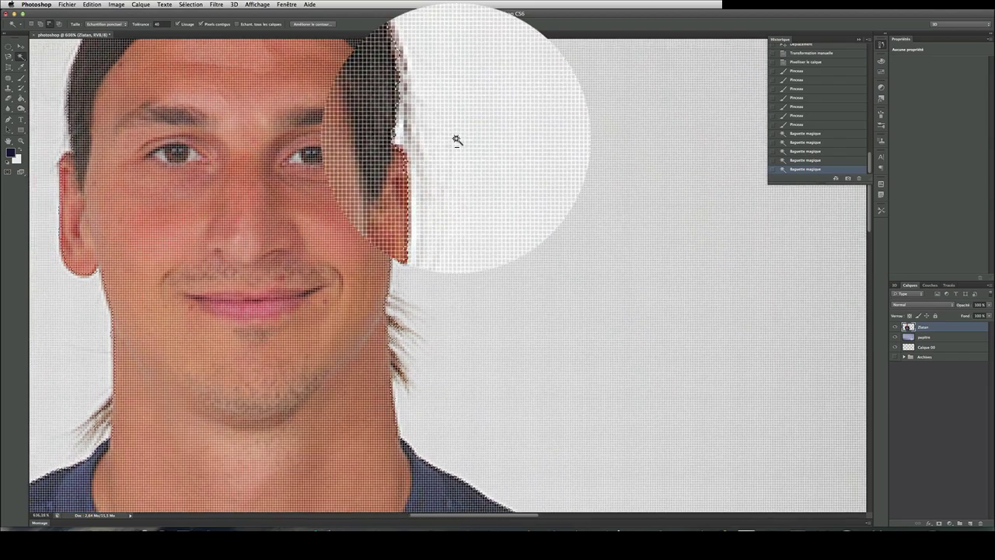
scroll(457, 140, down, 4)
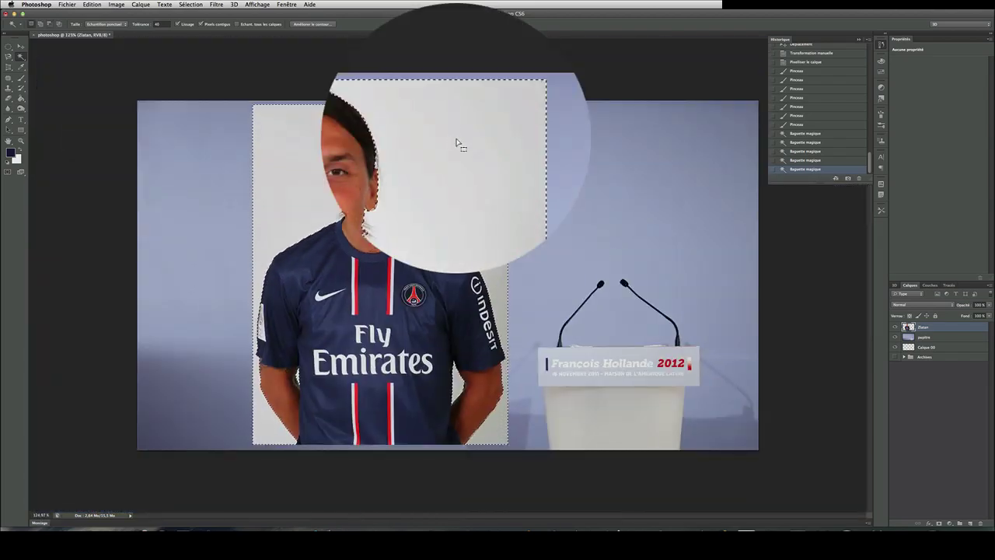
key(Delete)
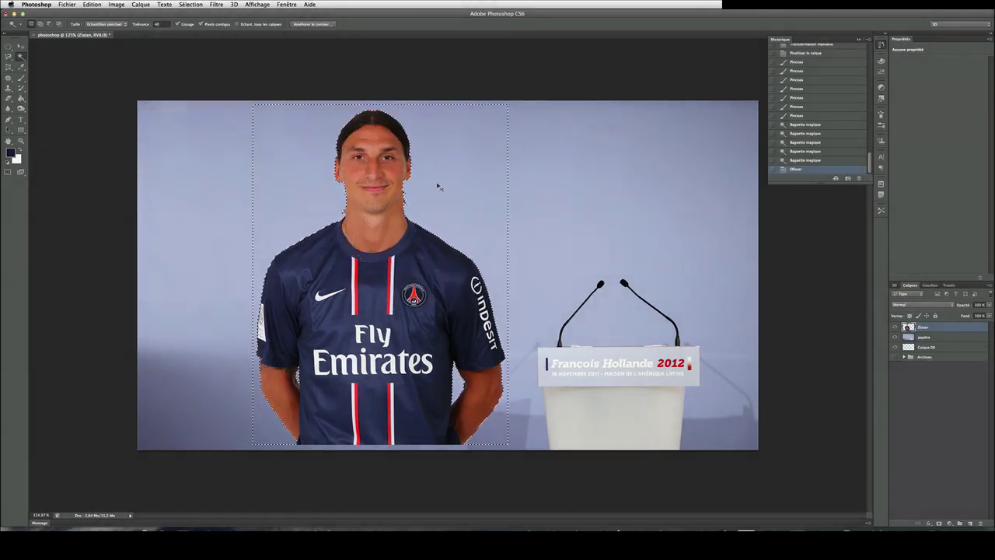
Deselect, and move the cut-out Zlatan down to the canvas's lower edge, slightly overlapping the lectern.
click(191, 5)
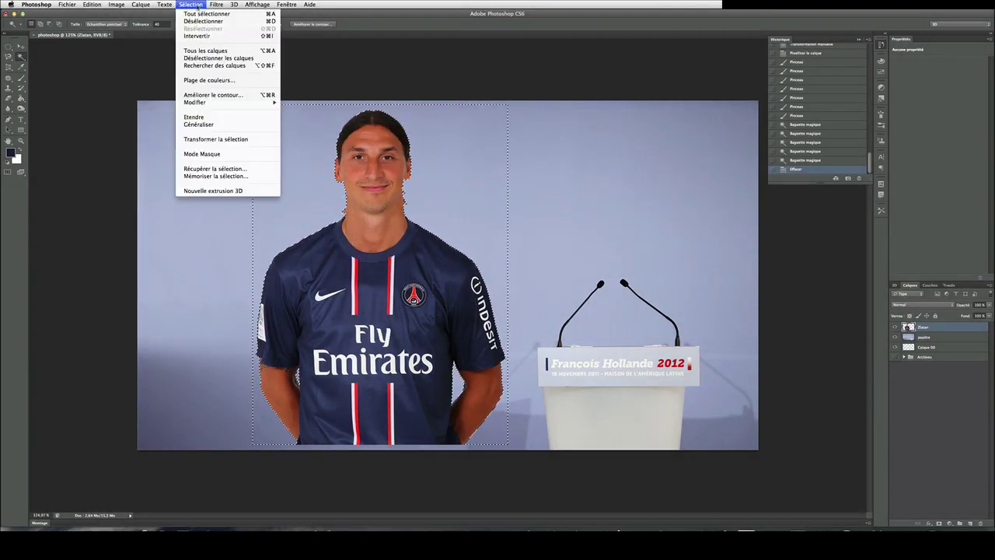
click(200, 22)
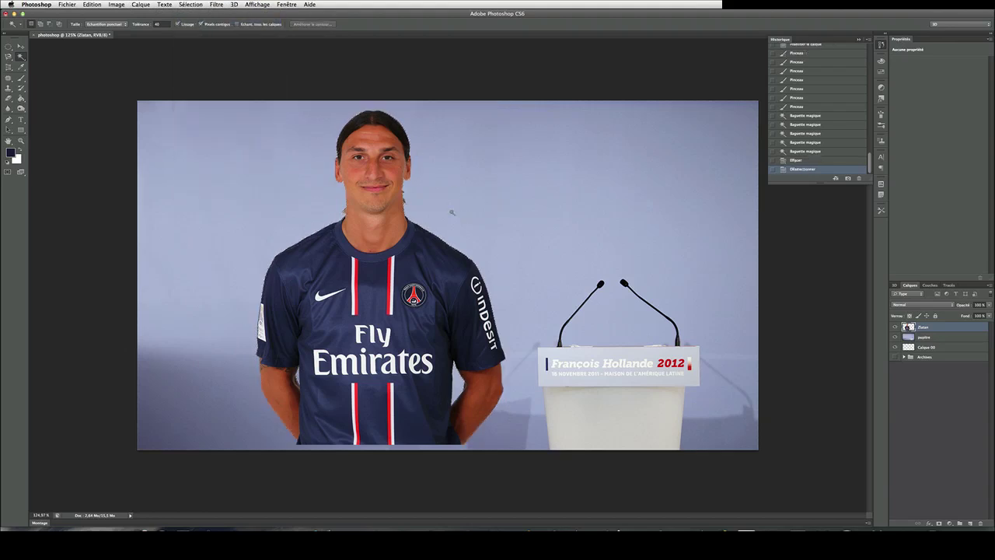
click(21, 46)
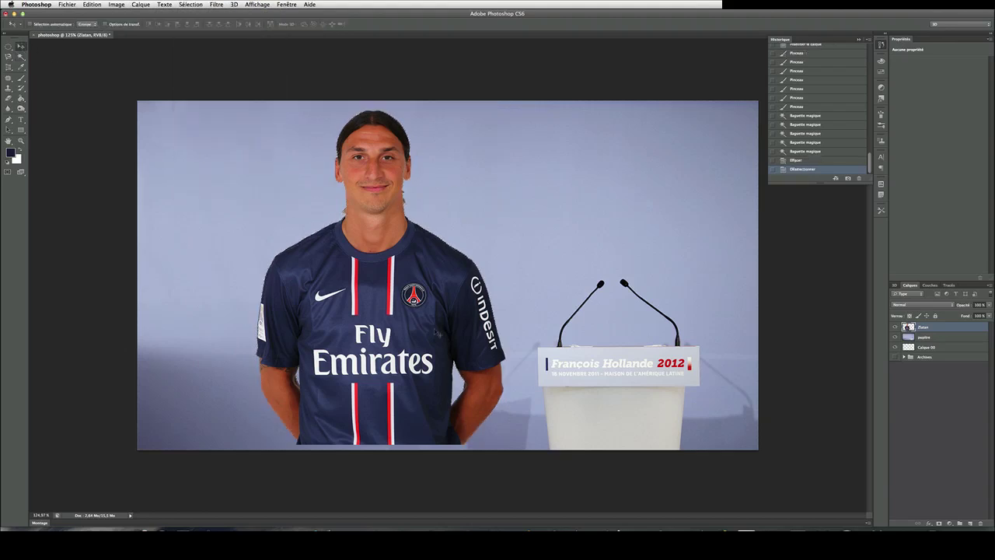
drag(438, 332, 386, 317)
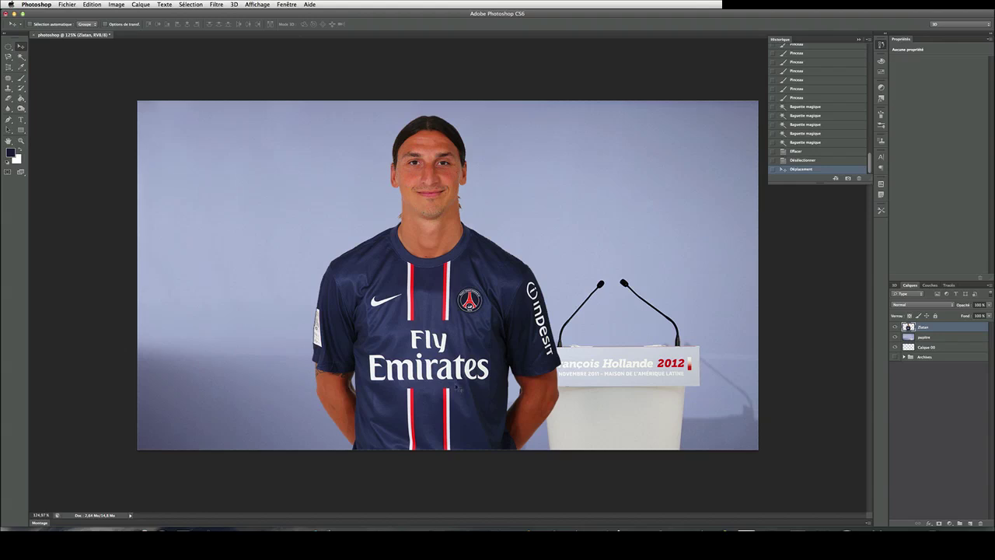
Place the Les-premiers-vœux Hollande photo from the Finder's Photoshop folder into the montage, on Zlatan's free side away from the lectern.
mouse_move(62, 525)
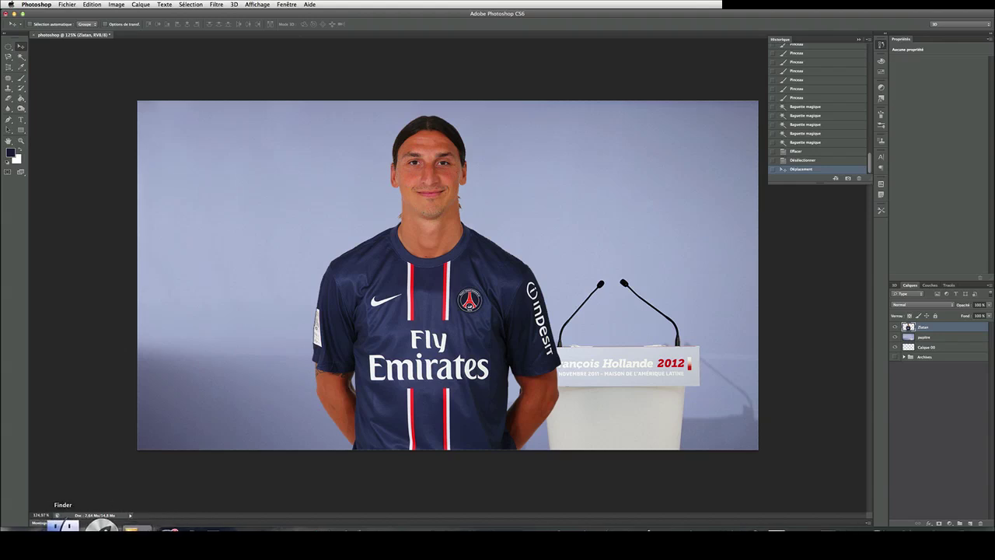
click(62, 526)
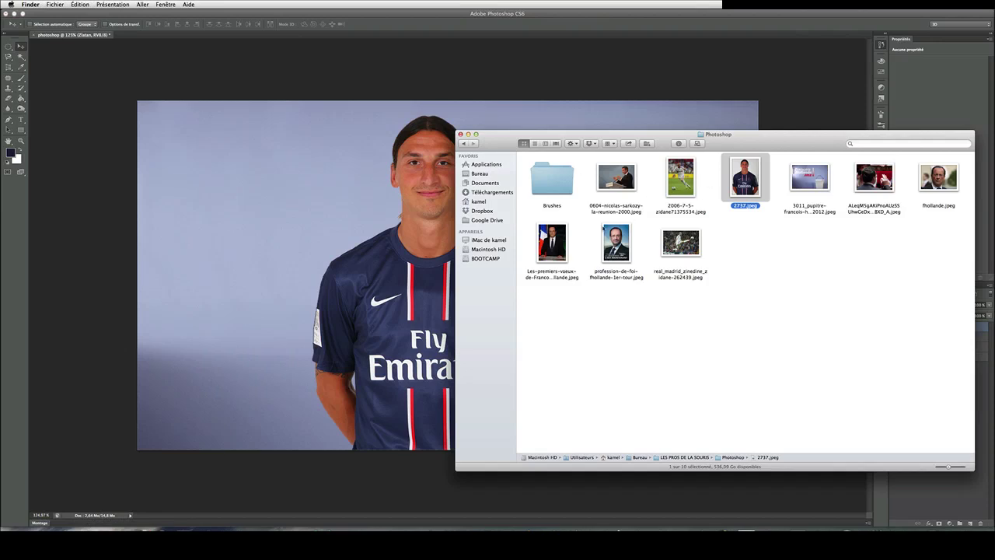
drag(552, 242, 279, 201)
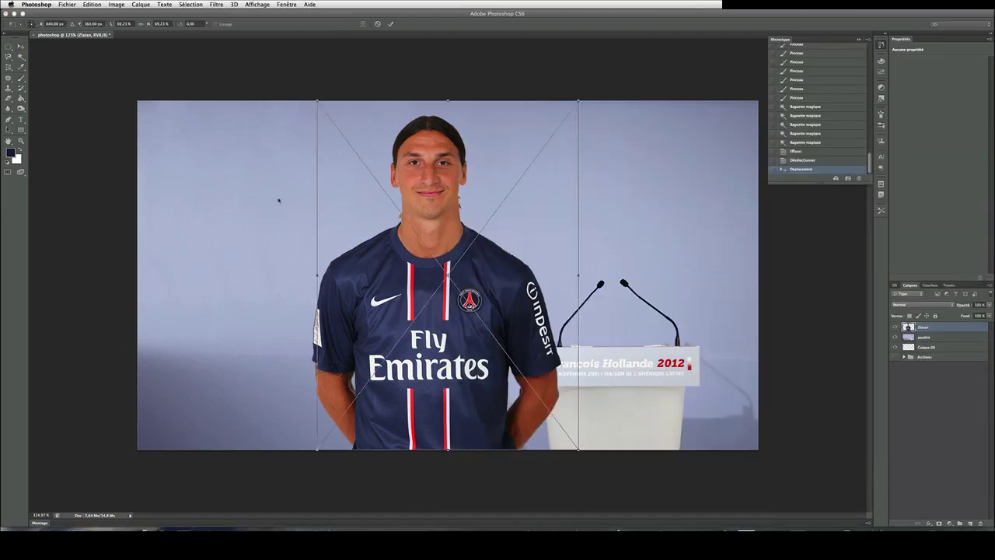
drag(449, 175, 277, 172)
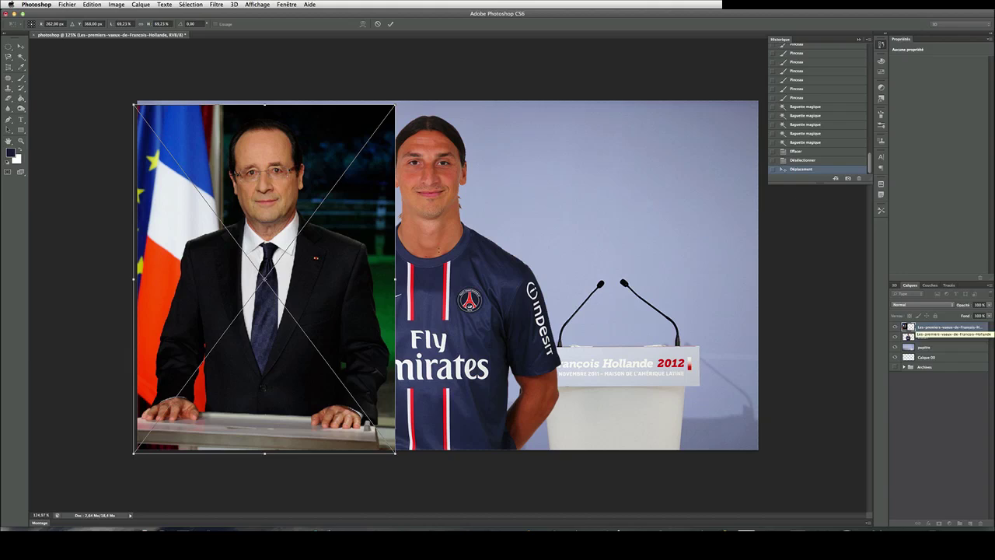
key(Return)
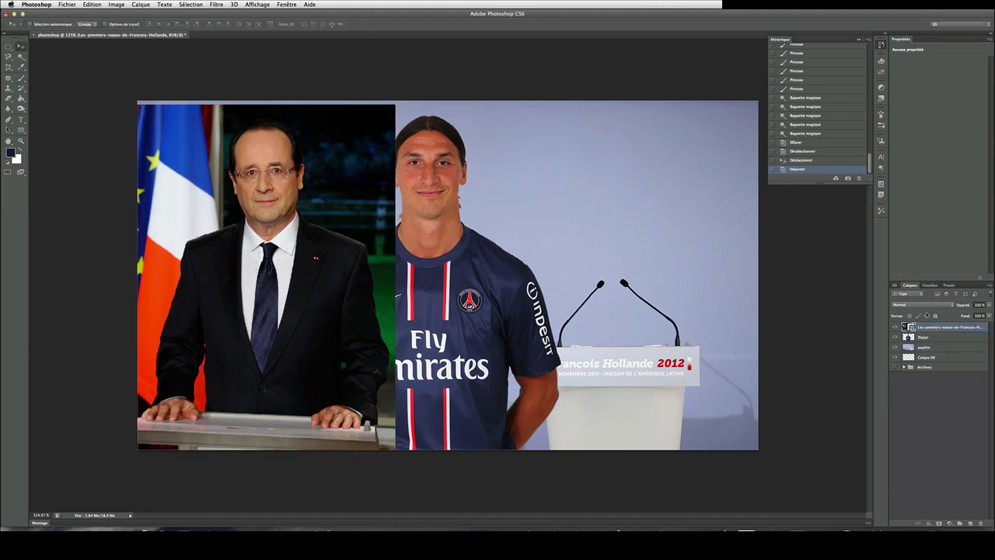
Rename the placed photo's layer as Hollande.
double_click(960, 328)
double_click(979, 327)
key(Return)
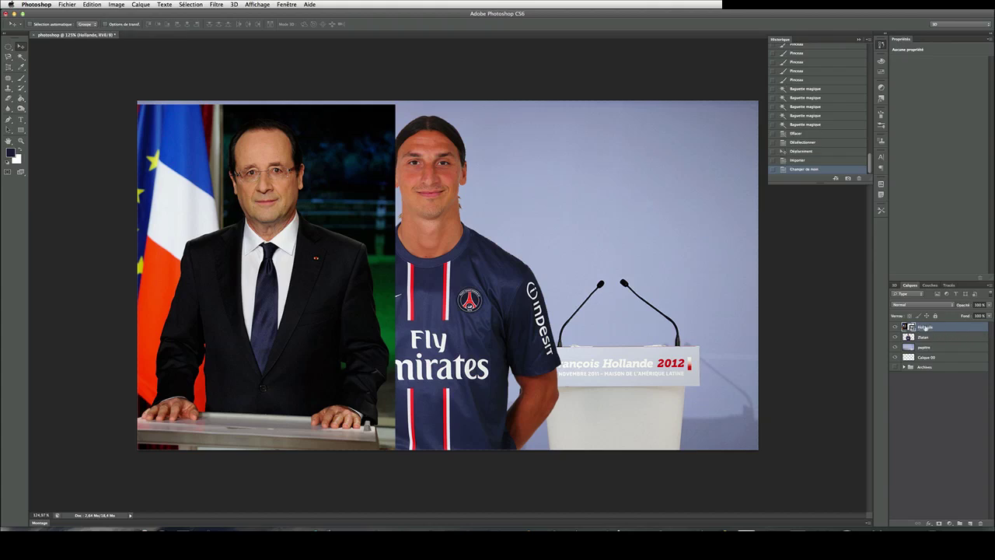
Duplicate the Hollande layer as "Hollande ori" and store the copy in the Archives group.
right_click(926, 328)
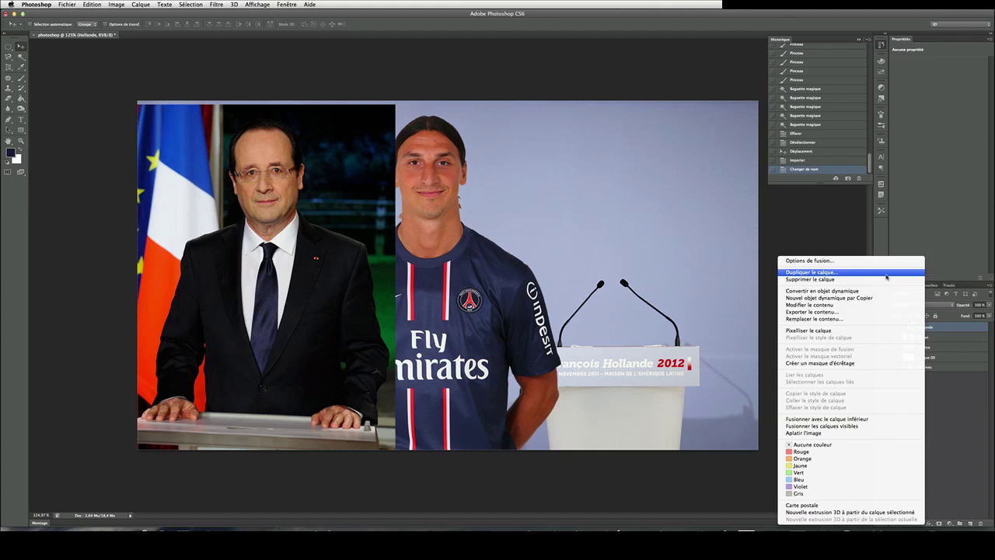
click(812, 274)
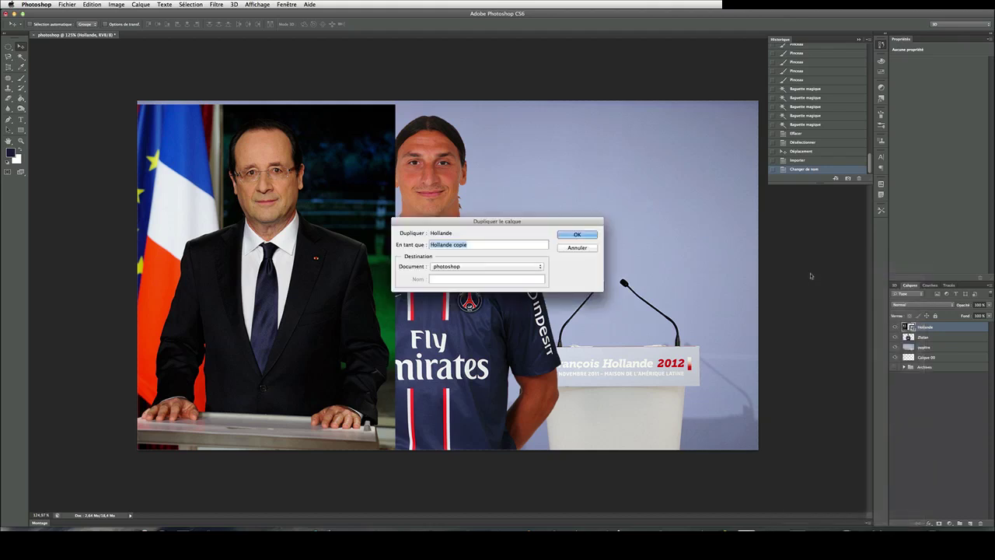
click(450, 244)
double_click(458, 244)
text(ori)
click(575, 234)
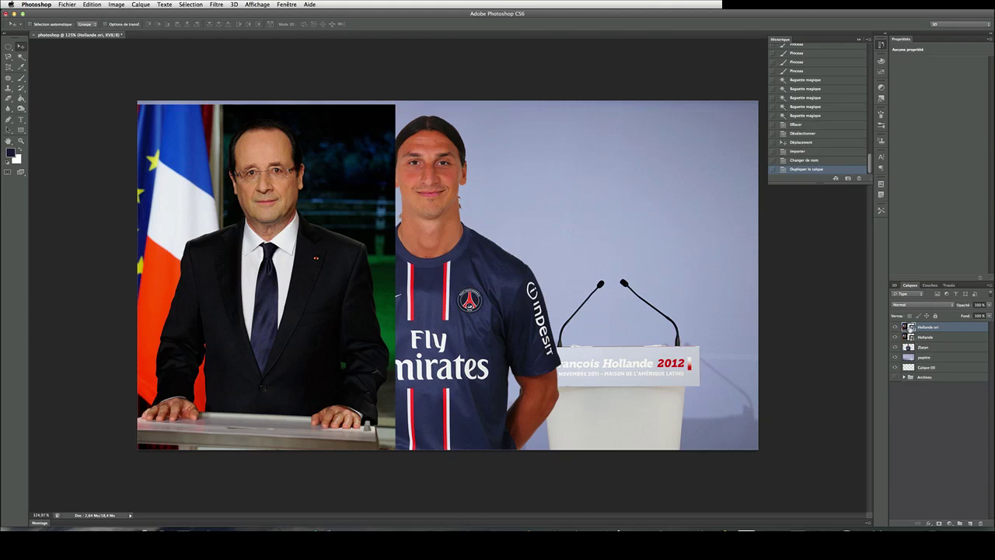
drag(912, 328, 920, 379)
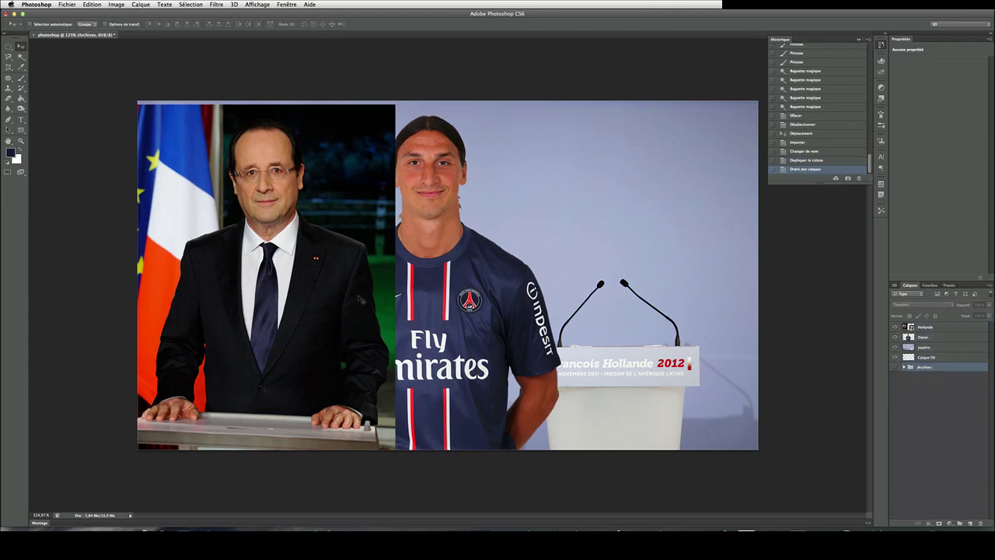
drag(257, 227, 292, 225)
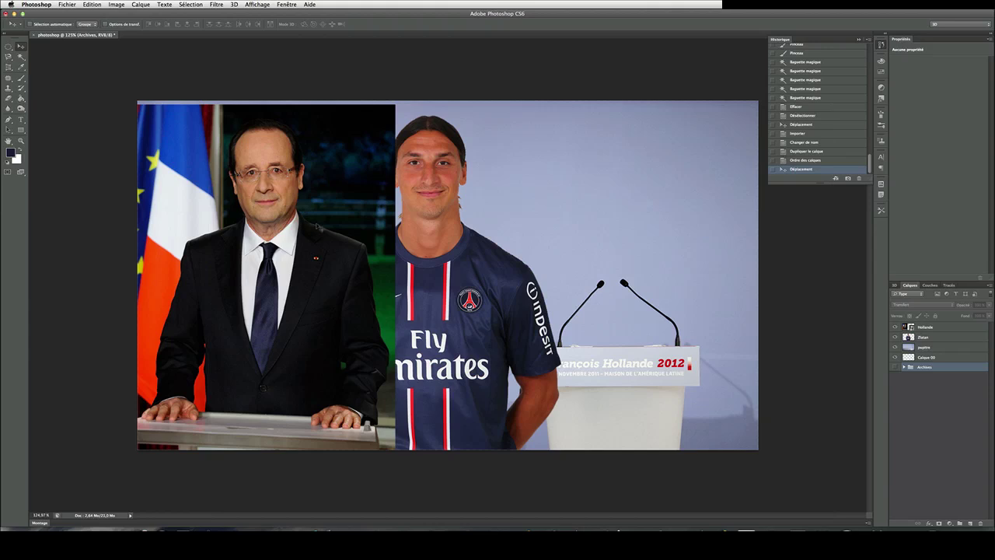
key(ctrl+z)
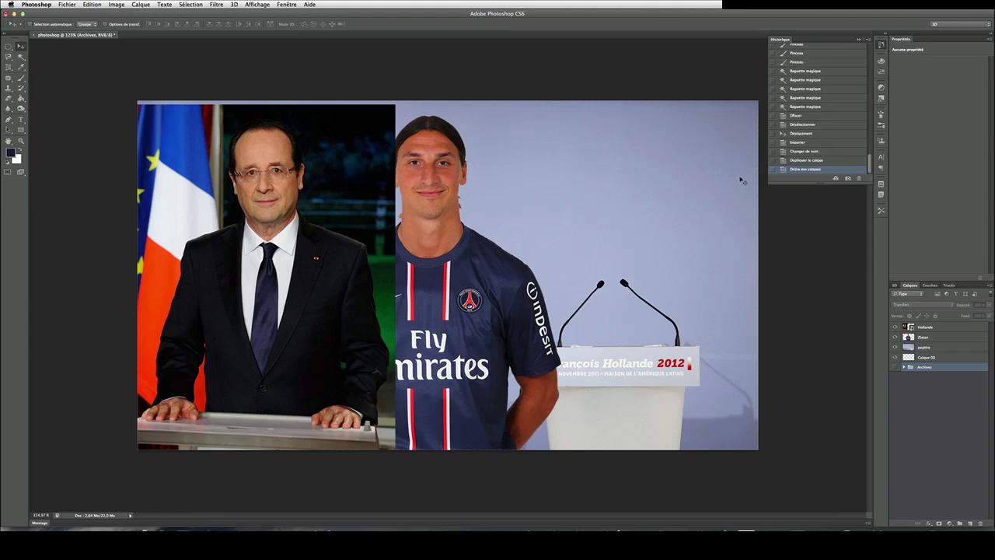
click(807, 161)
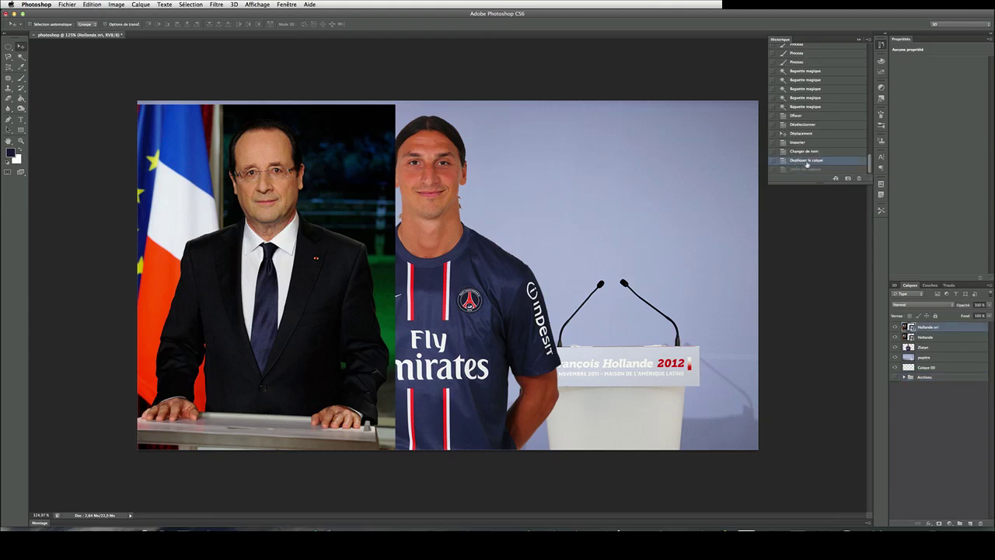
click(805, 170)
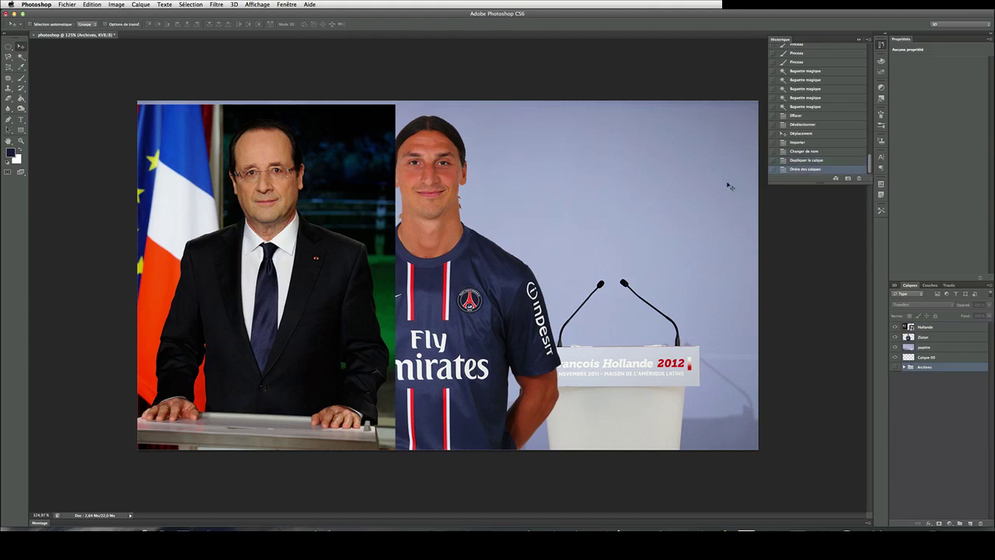
Select the Hollande layer and move the photo slightly down and toward Zlatan.
click(929, 329)
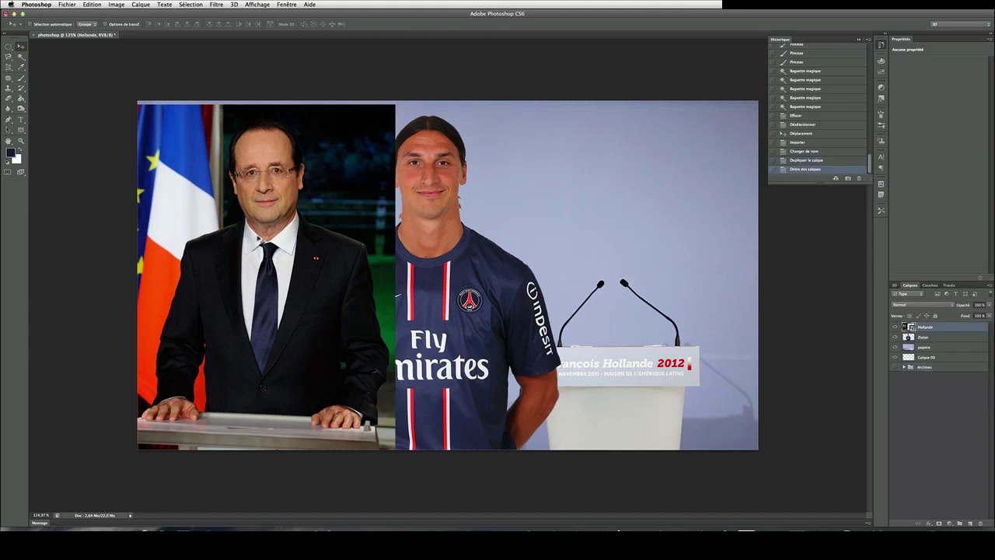
drag(271, 211, 244, 221)
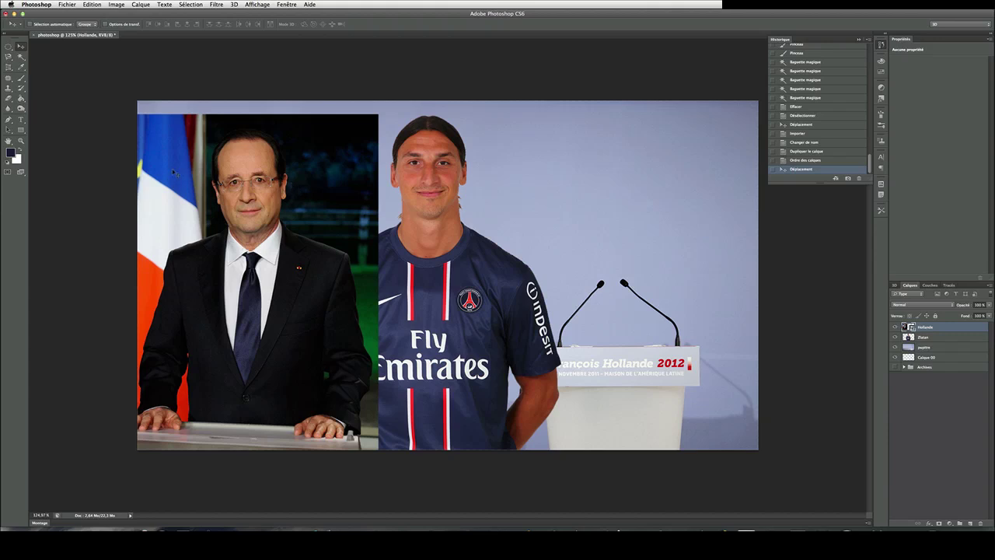
drag(174, 172, 204, 170)
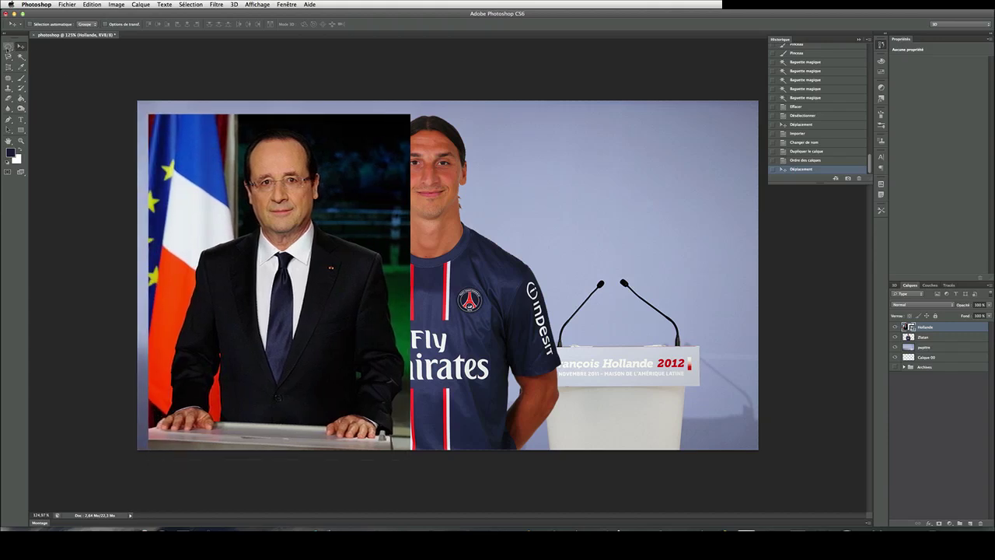
Select Hollande's head with the Elliptical Marquee and paste a copy of it onto a new layer.
click(8, 46)
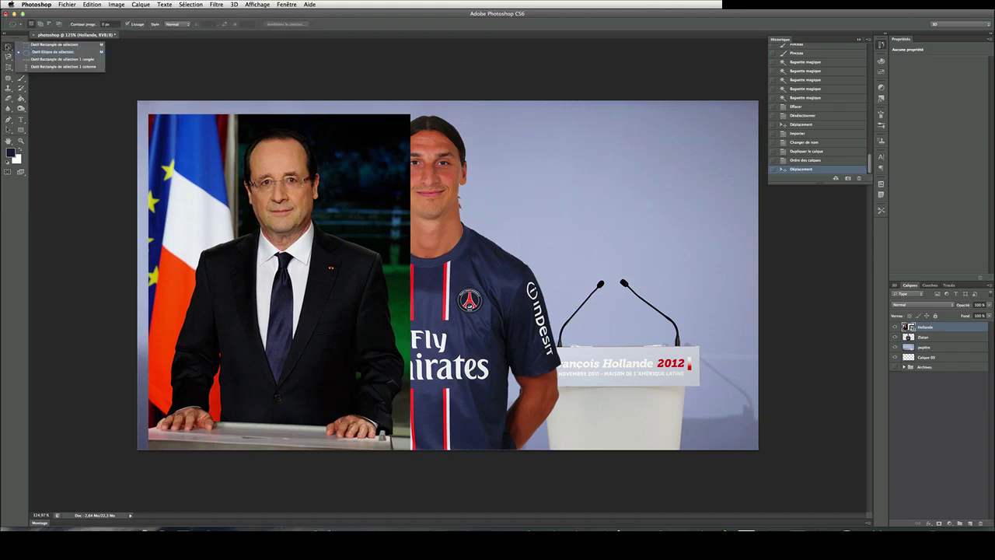
click(6, 49)
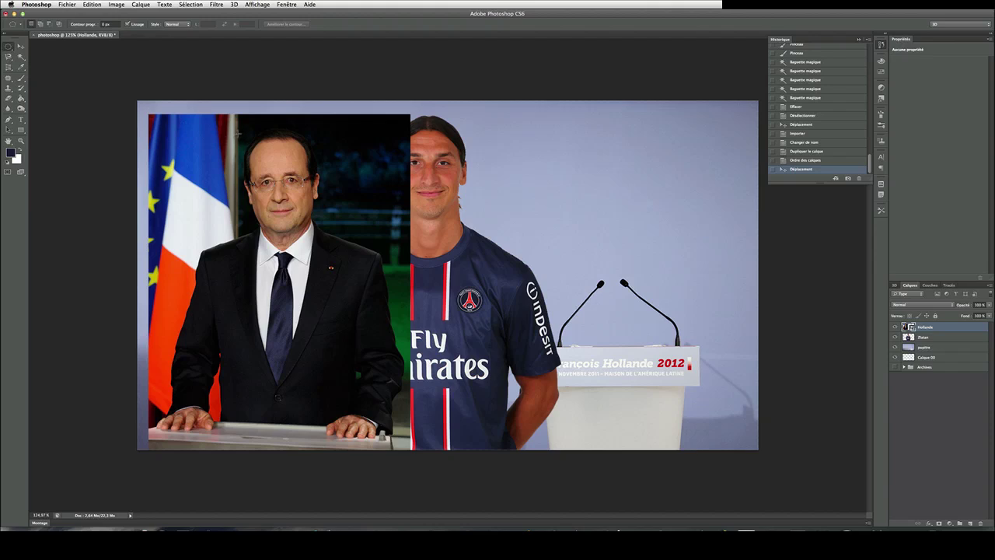
drag(257, 135, 287, 162)
drag(326, 238, 327, 242)
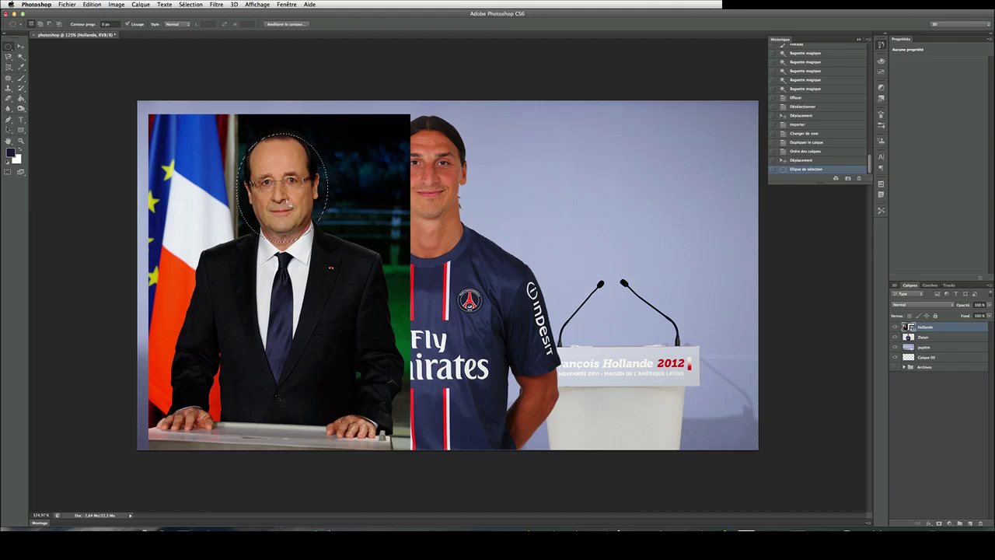
key(super+v)
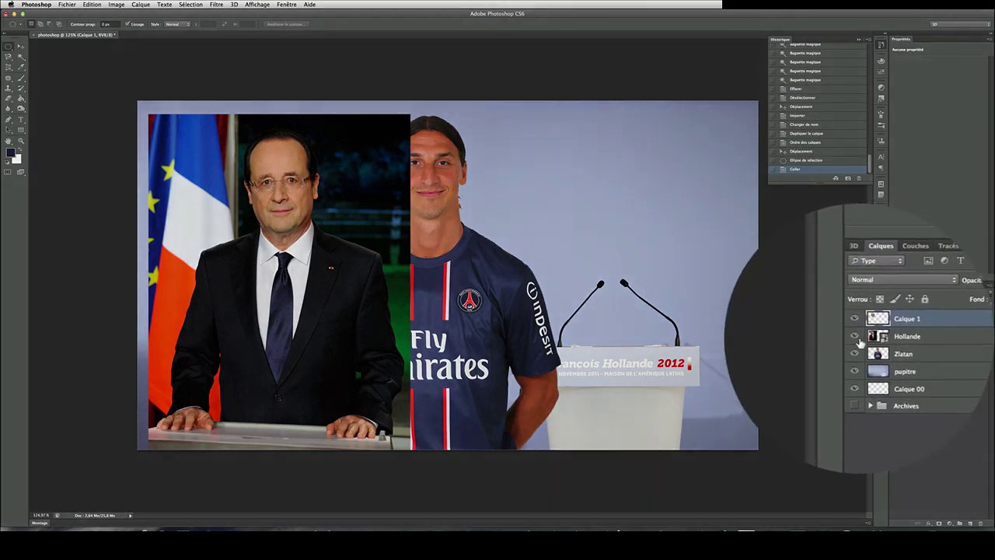
Hide the full Hollande photo layer and delete it, keeping only the pasted head.
click(841, 343)
click(859, 338)
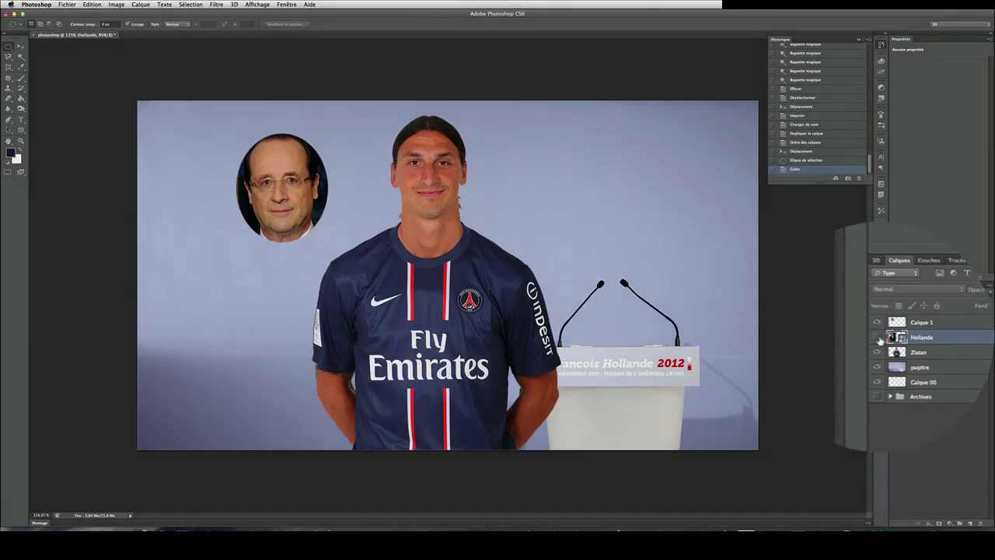
double_click(930, 339)
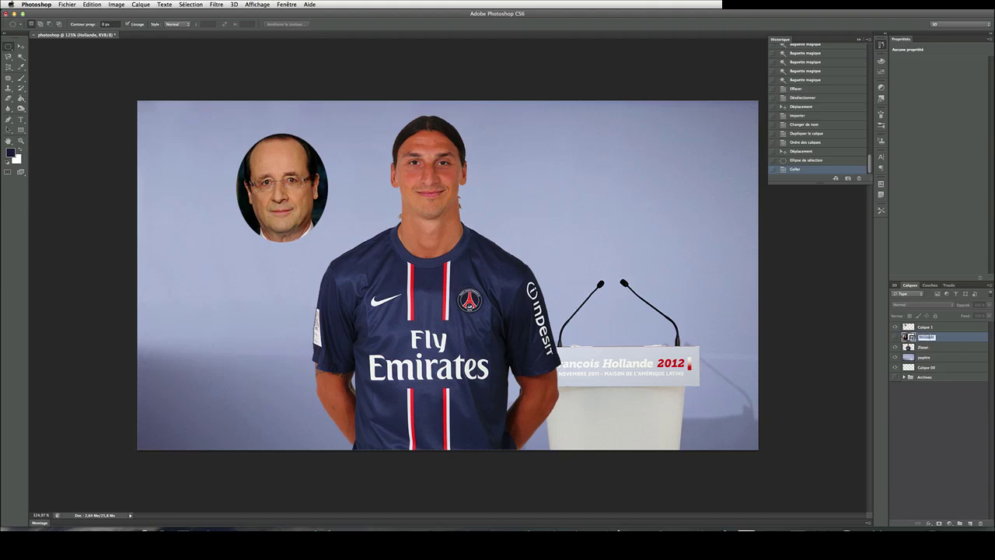
key(Return)
click(982, 524)
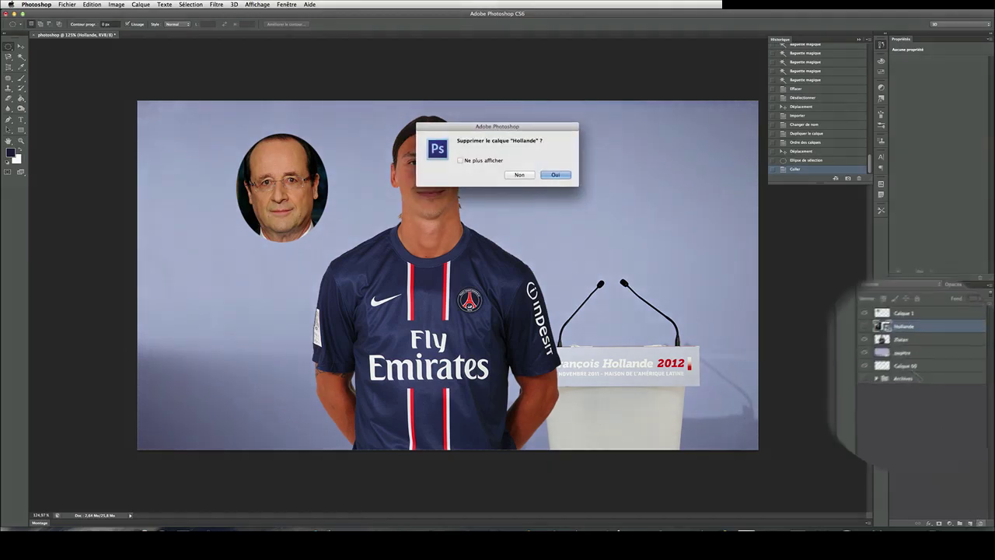
click(555, 174)
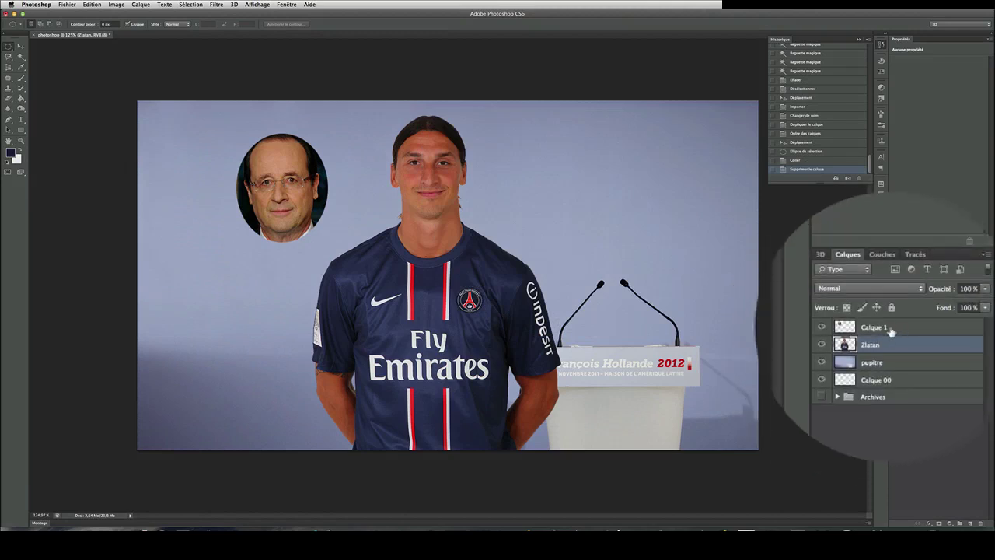
Rename the pasted head's layer, Calque 1, as "Hollande tete".
click(891, 330)
double_click(874, 327)
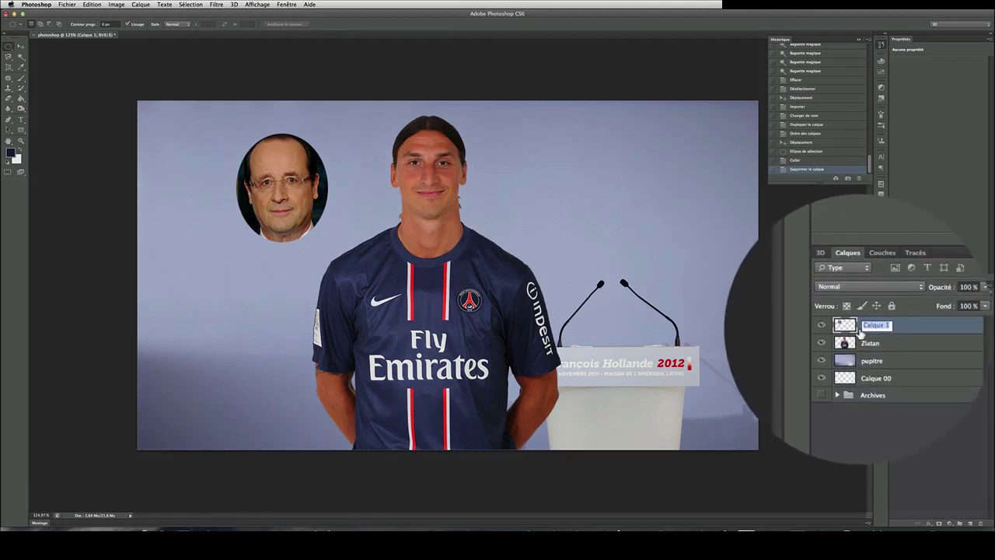
text(Hollande)
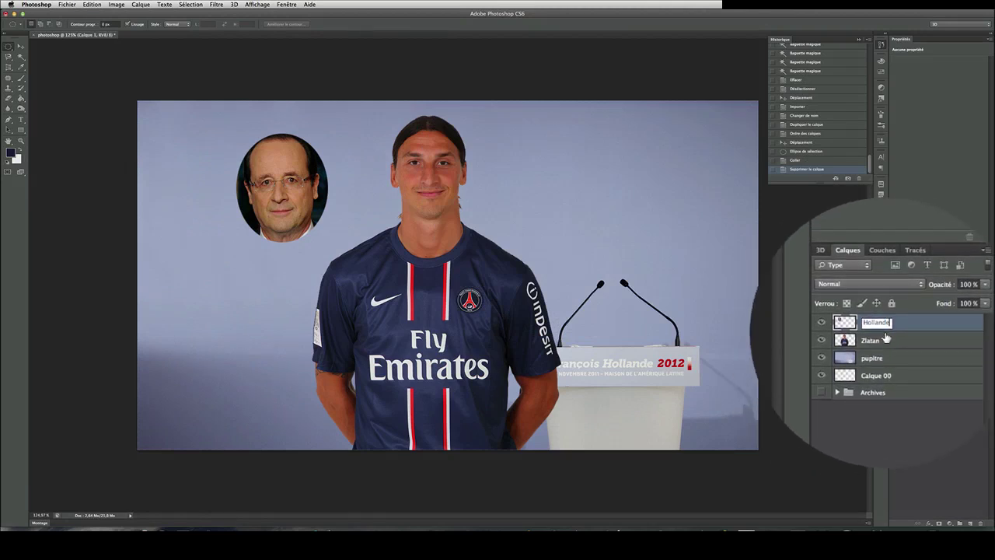
text( tete)
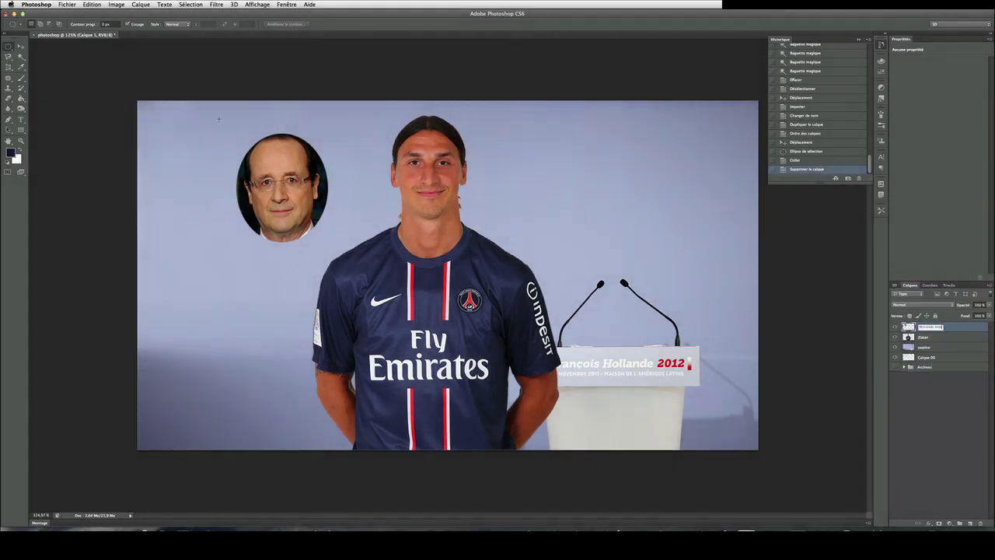
key(Return)
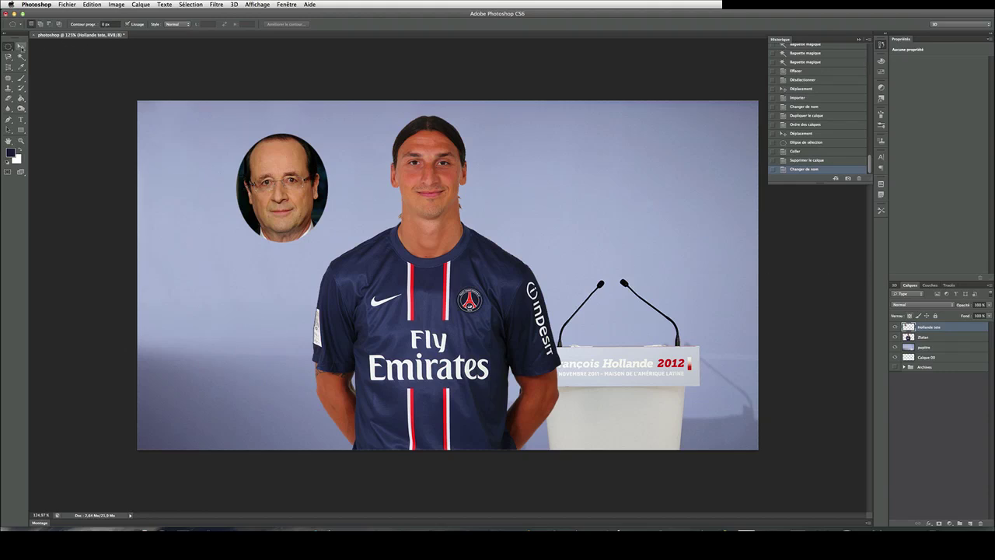
Move Hollande's head up beside Zlatan's head and place the Hollande tete layer directly beneath the Zlatan layer.
click(21, 46)
drag(267, 185, 330, 145)
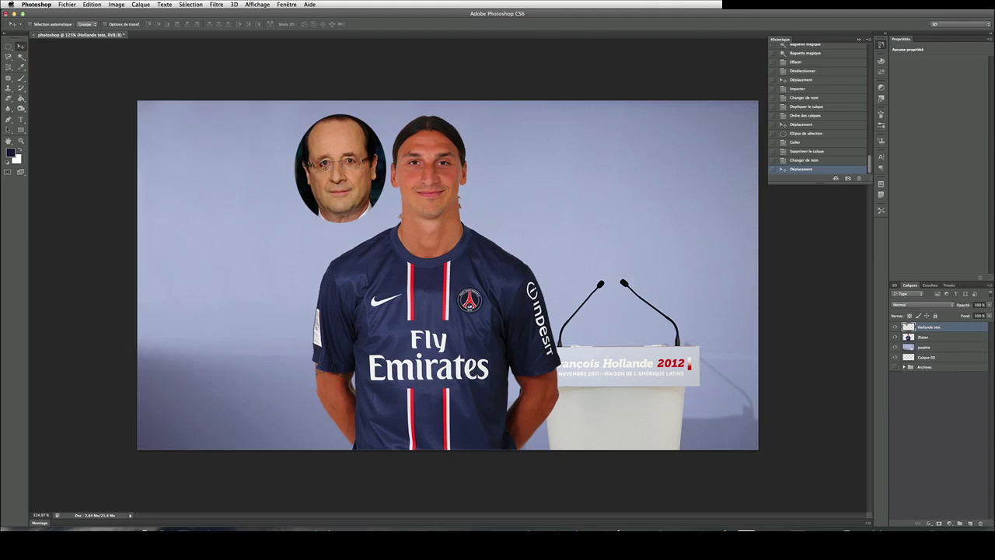
mouse_move(325, 165)
mouse_down()
mouse_move(422, 164)
mouse_move(346, 152)
mouse_move(392, 152)
mouse_move(336, 152)
mouse_move(427, 152)
mouse_move(314, 162)
mouse_up()
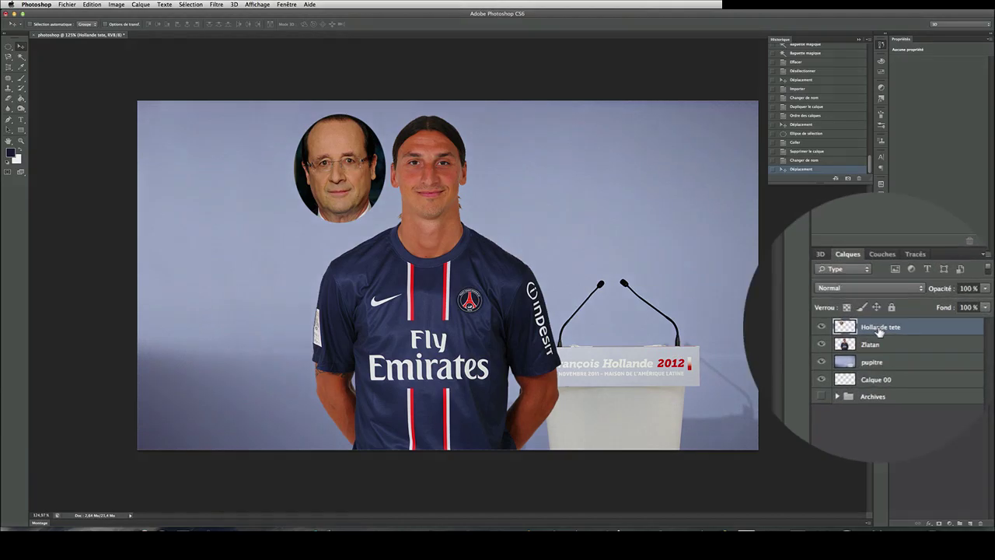
drag(925, 327, 875, 343)
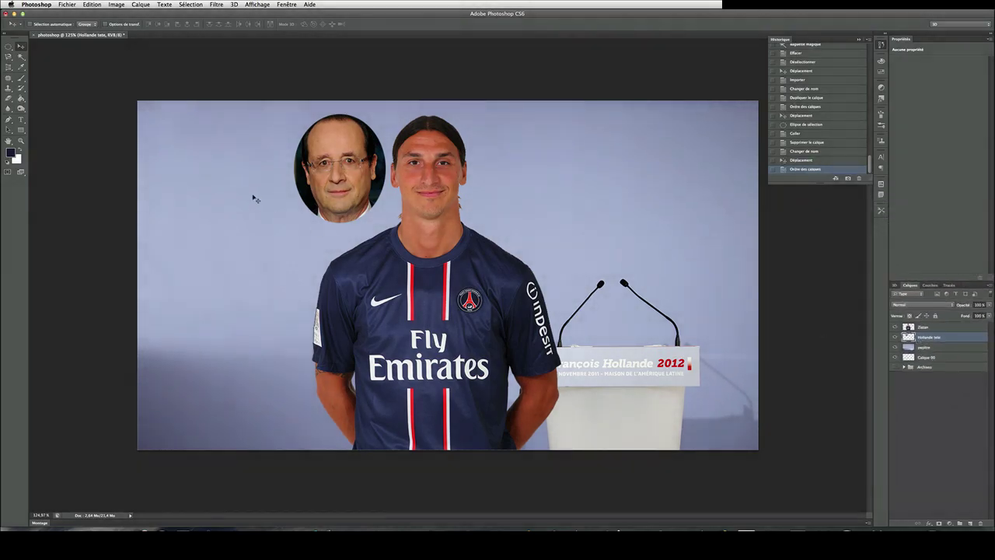
mouse_move(352, 189)
mouse_down()
mouse_move(433, 189)
mouse_move(335, 187)
mouse_up()
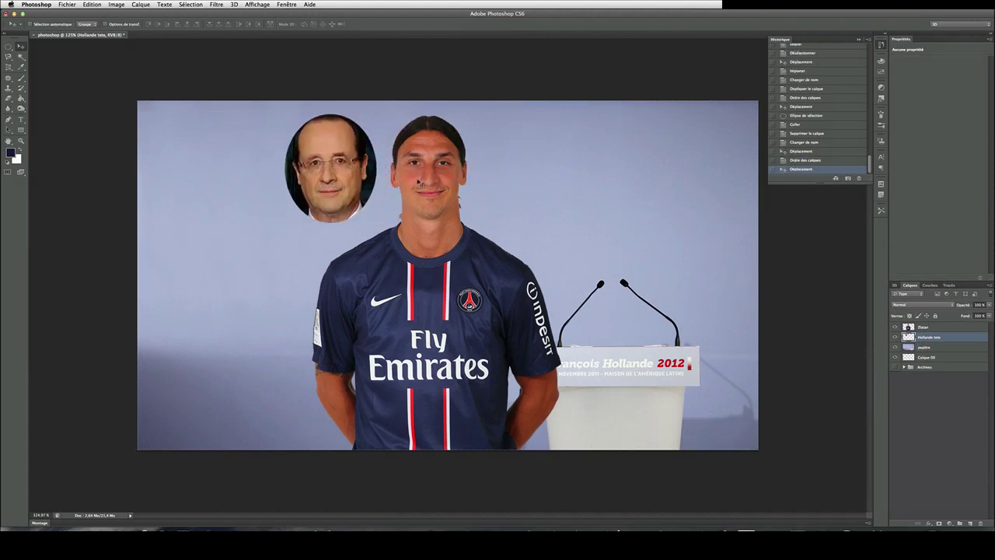
Lower the Zlatan layer's opacity to about 41%.
click(923, 327)
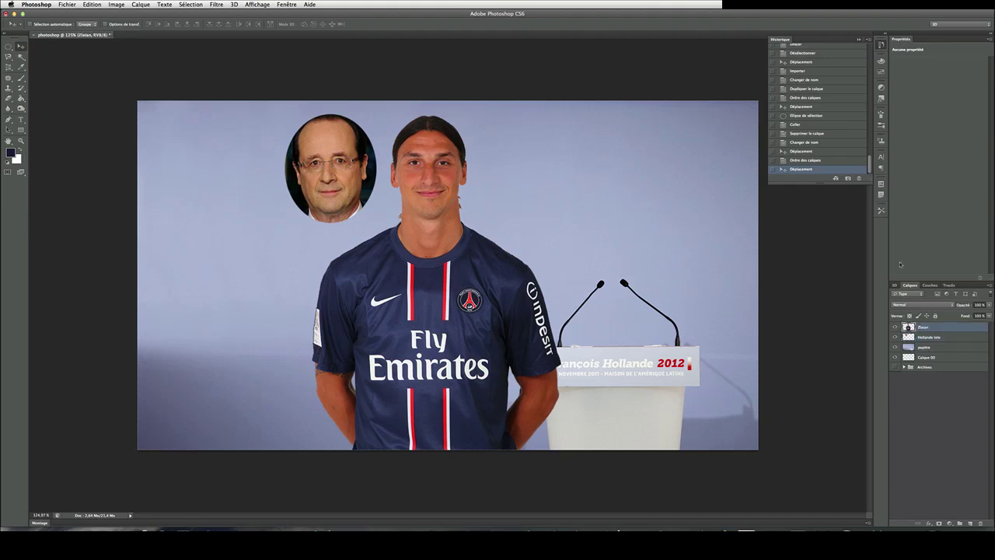
click(990, 308)
click(972, 315)
mouse_move(958, 316)
mouse_down()
mouse_move(941, 314)
mouse_move(964, 317)
mouse_up()
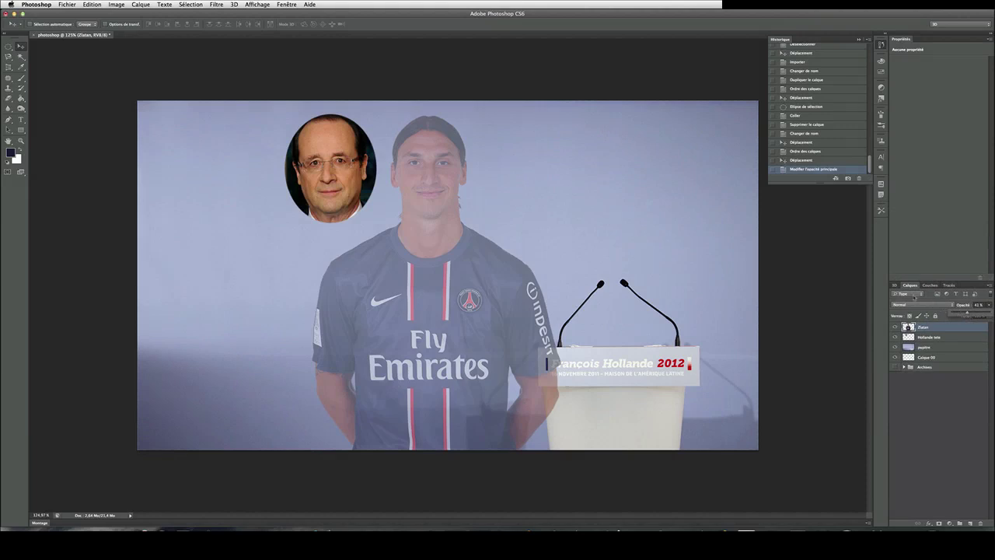
Select the Hollande tete layer and move the head over Zlatan's face, roughly aligning the two heads.
click(926, 336)
drag(329, 210, 364, 181)
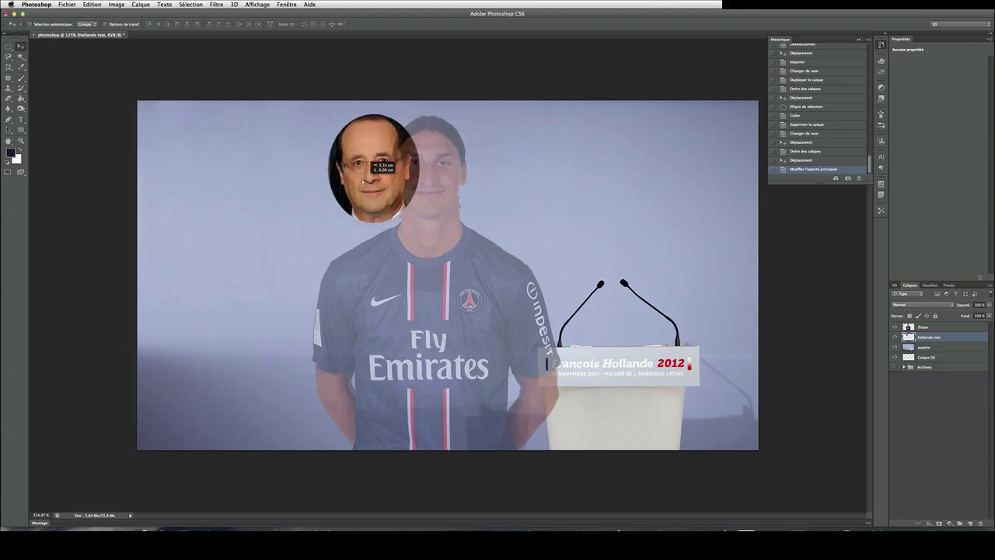
drag(365, 181, 427, 181)
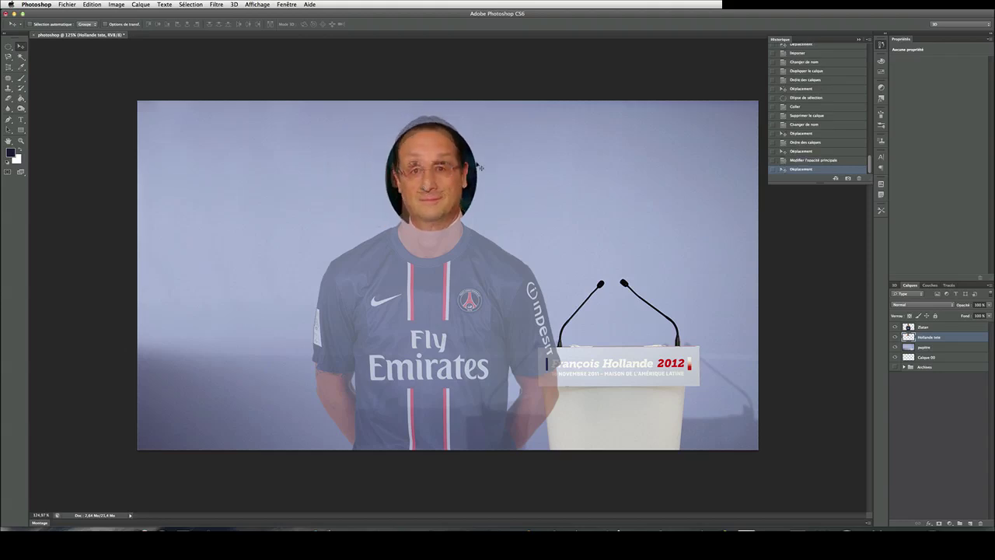
scroll(426, 178, up, 5)
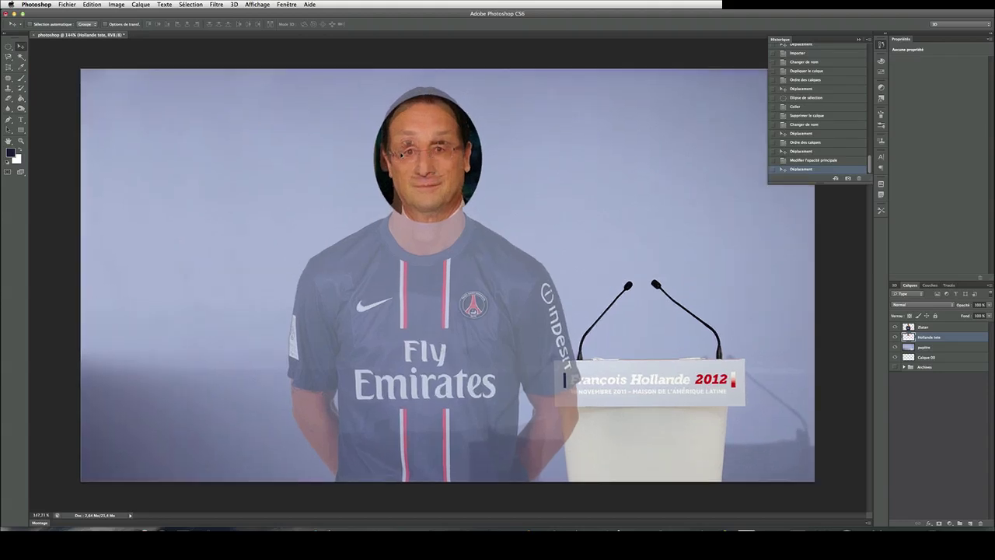
scroll(452, 156, up, 3)
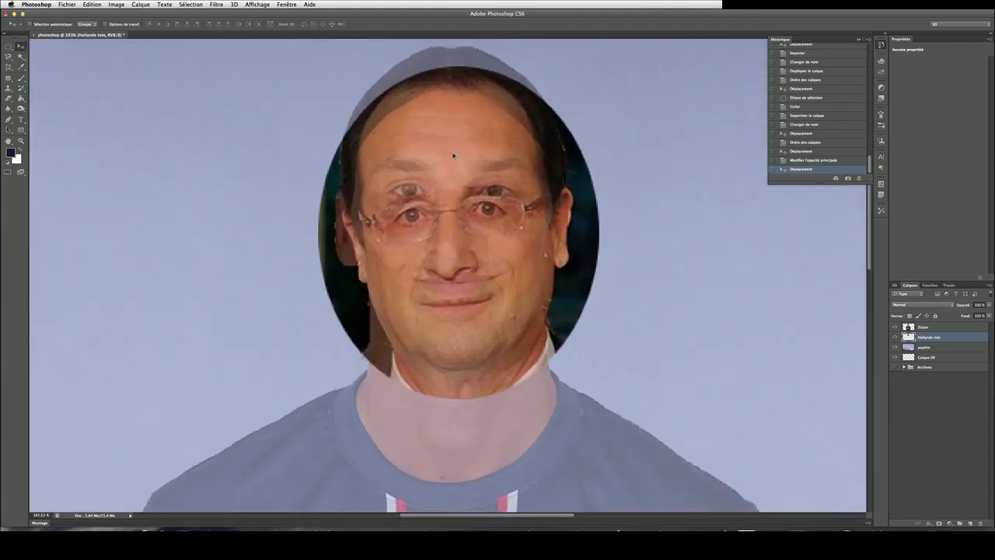
drag(510, 292, 511, 312)
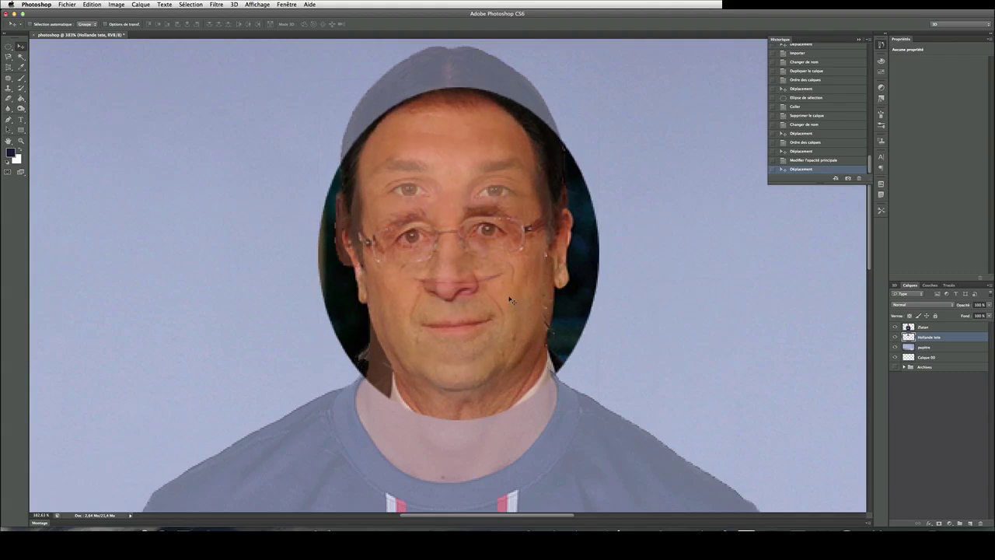
Free Transform Hollande's head: rotate it about 4° clockwise, scale it proportionally to about 109%, and align its eyes and mouth with Zlatan's.
key(ctrl+t)
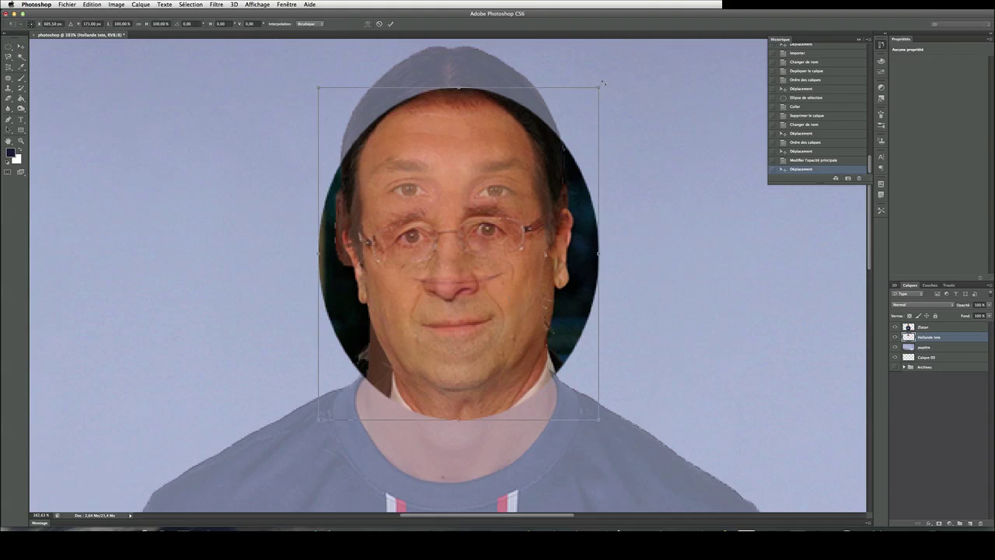
drag(603, 82, 614, 91)
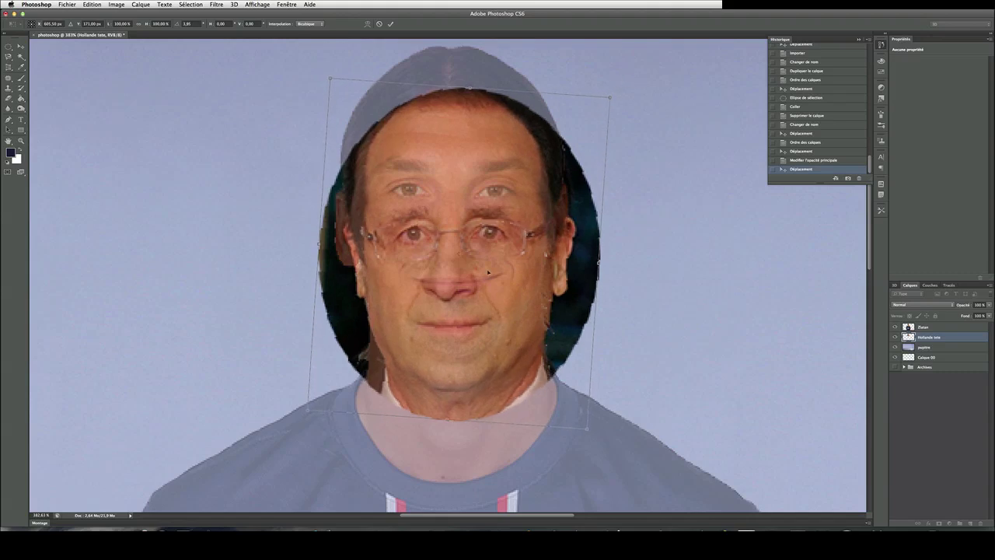
drag(434, 343, 435, 317)
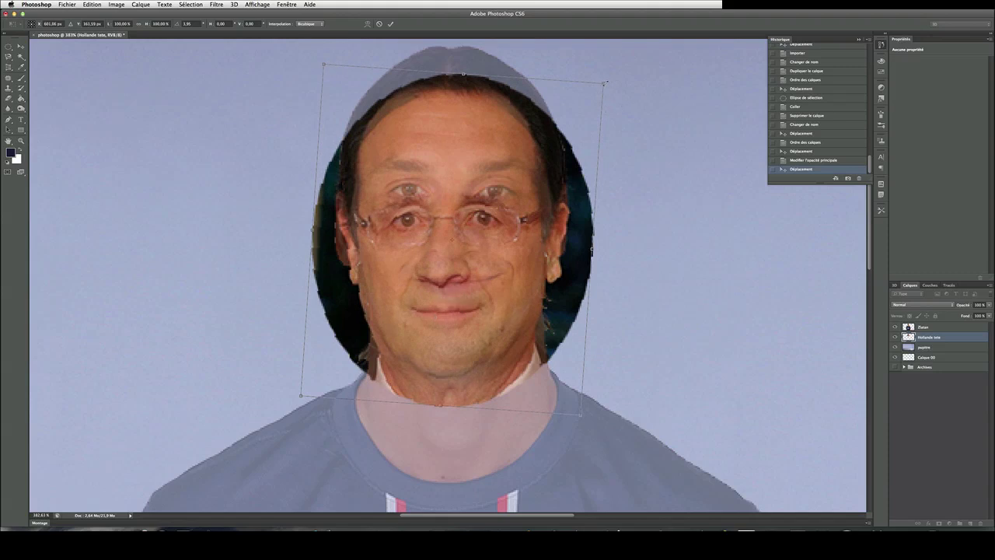
drag(605, 82, 633, 74)
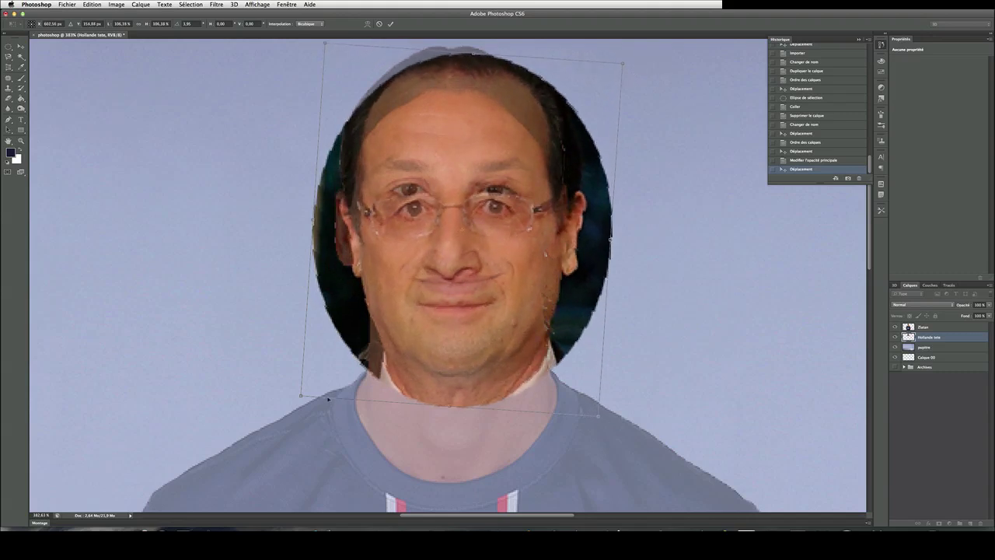
drag(300, 397, 293, 402)
drag(521, 277, 520, 258)
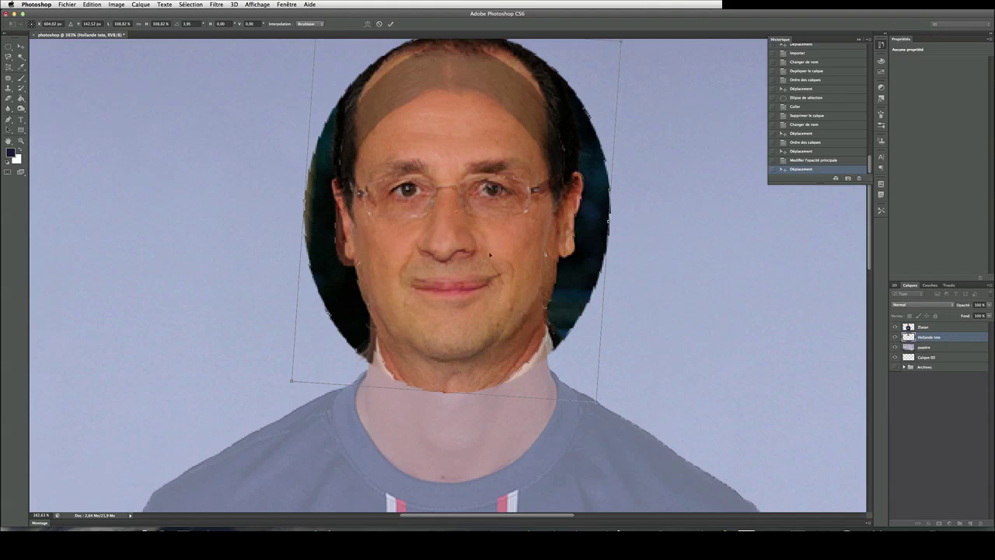
key(Return)
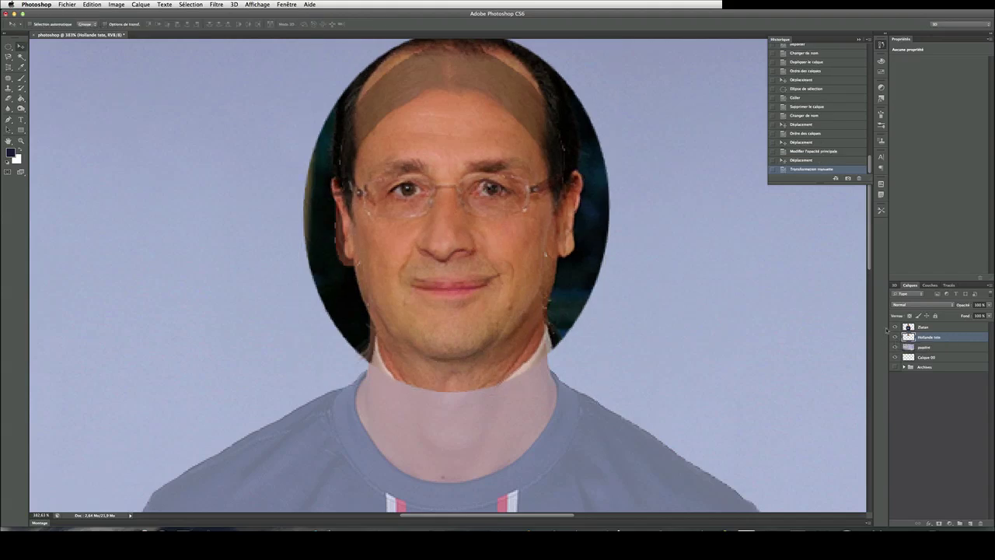
Toggle the Hollande tete layer's visibility repeatedly to compare the alignment of both faces.
click(894, 337)
click(894, 337)
click(894, 337)
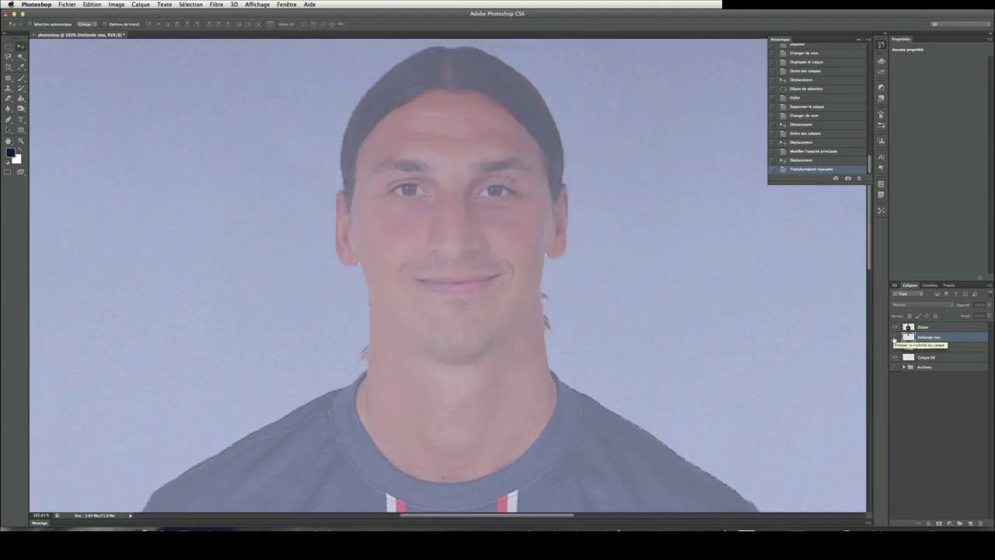
click(894, 337)
click(894, 338)
click(894, 338)
click(894, 338)
click(894, 338)
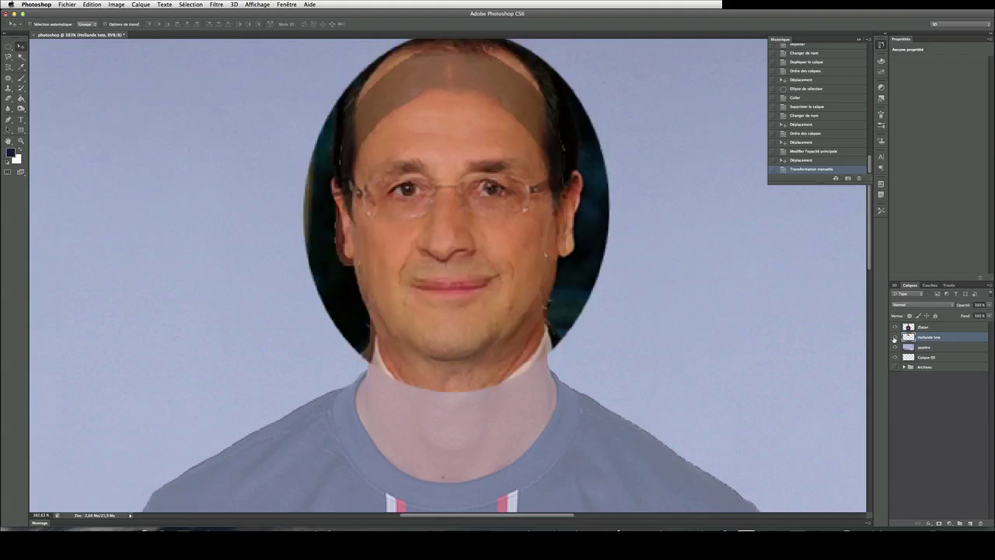
click(894, 337)
click(894, 337)
click(895, 338)
click(894, 338)
click(894, 337)
click(894, 338)
click(894, 338)
click(895, 337)
click(895, 337)
click(894, 337)
click(895, 338)
click(895, 338)
click(894, 338)
click(895, 338)
Rotate Hollande's head about 1° further clockwise with Free Transform.
key(super+t)
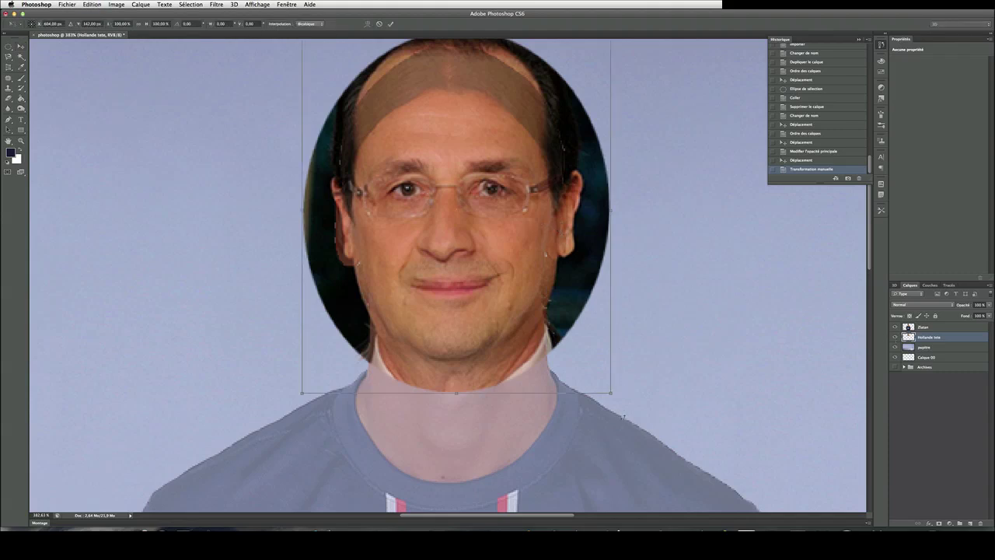
drag(622, 405, 622, 413)
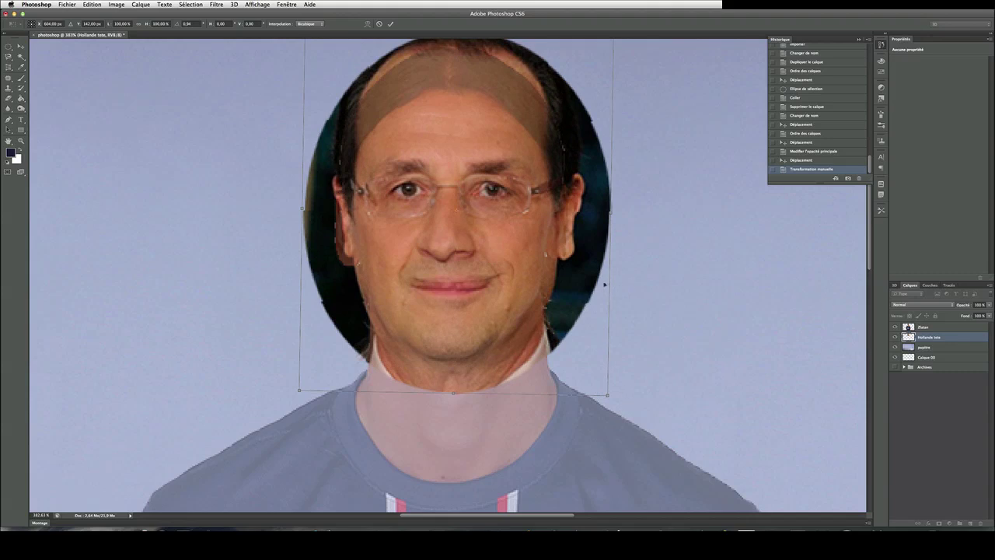
key(Return)
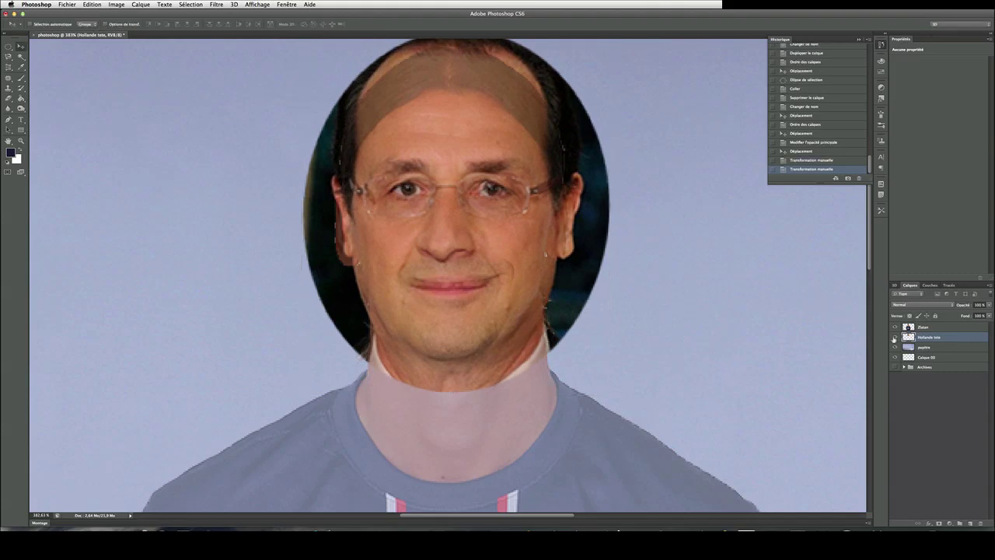
Switch the Hollande tete layer off and on to check the eyes and mouth against Zlatan's after the rotation.
click(894, 337)
click(894, 337)
click(894, 337)
click(894, 338)
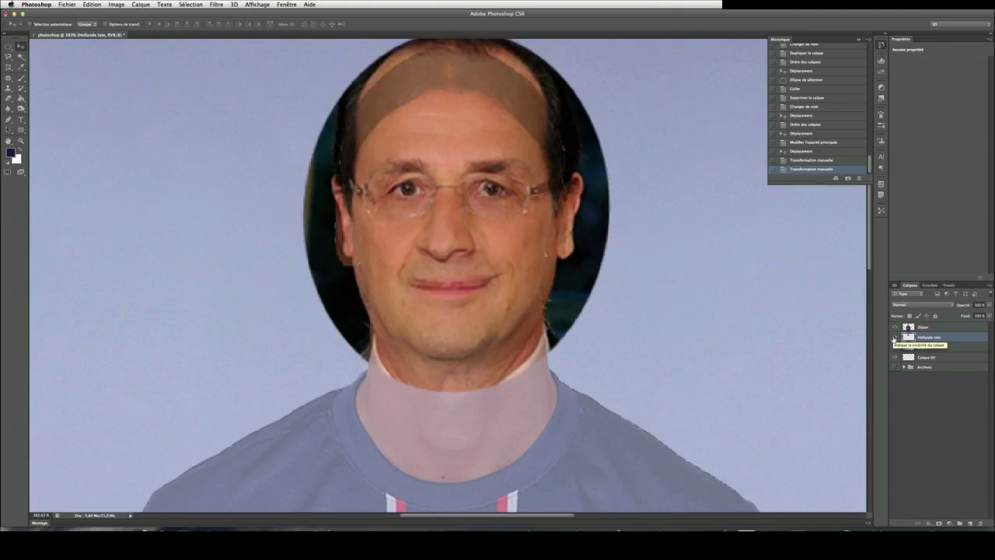
click(895, 338)
click(895, 337)
click(894, 337)
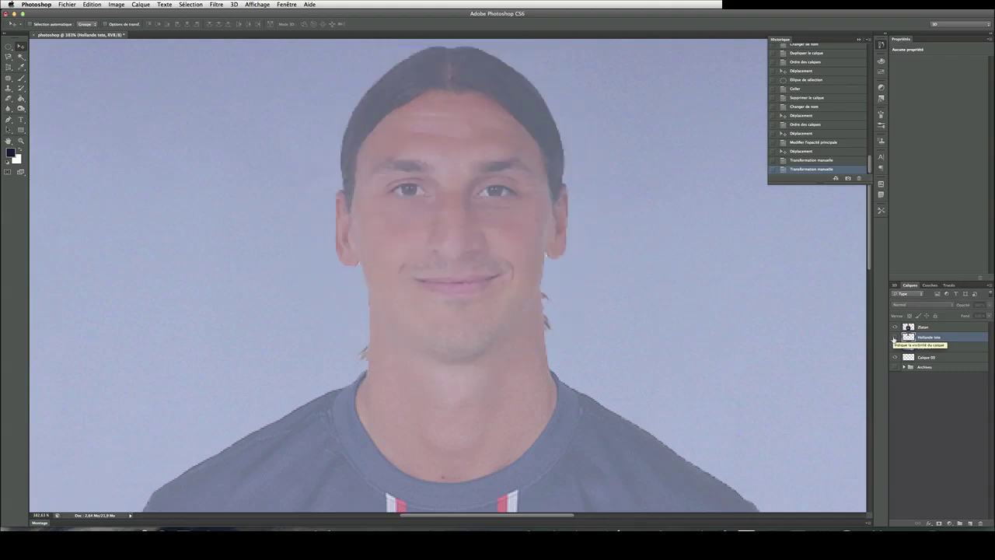
click(894, 338)
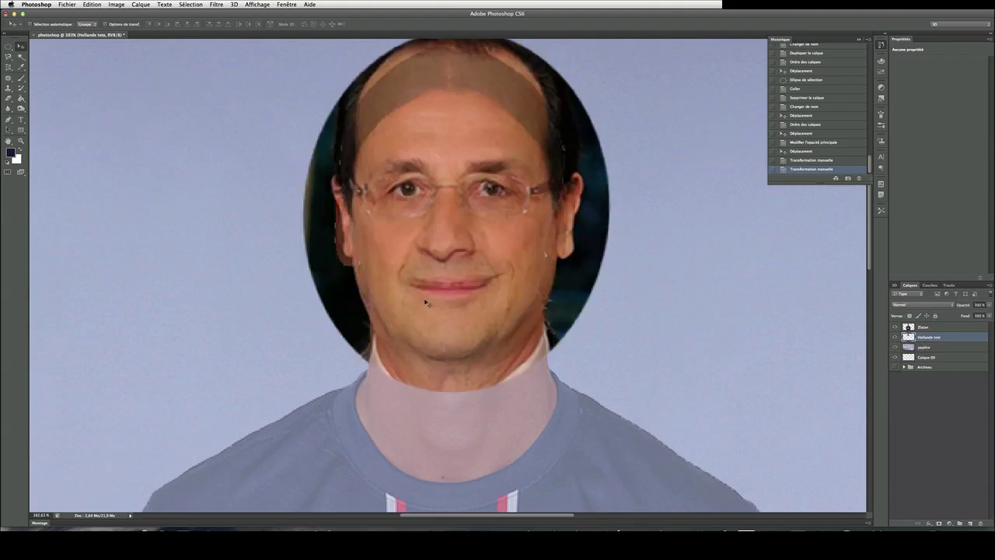
Scale Hollande's head to about 101% with Free Transform to match Zlatan's features more closely.
key(ctrl+t)
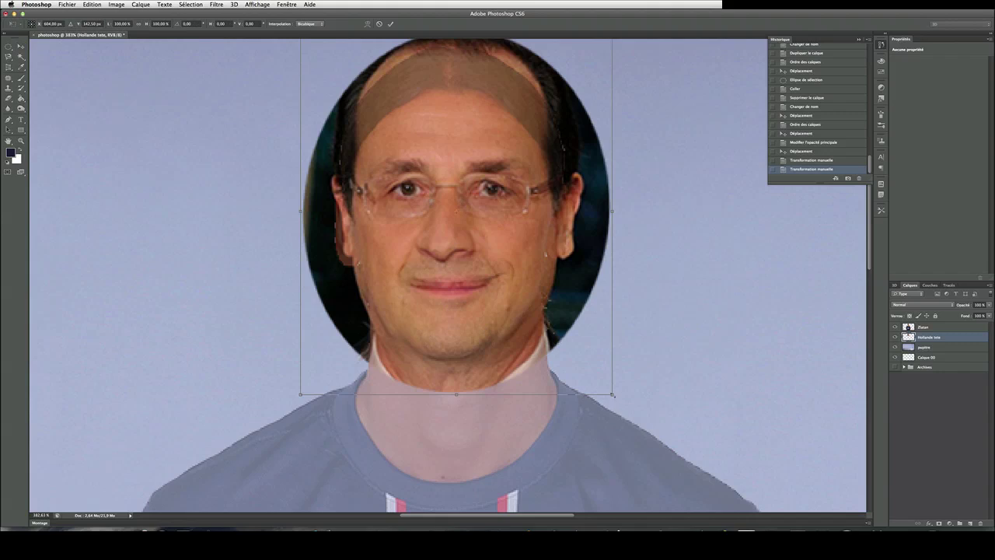
drag(613, 394, 615, 396)
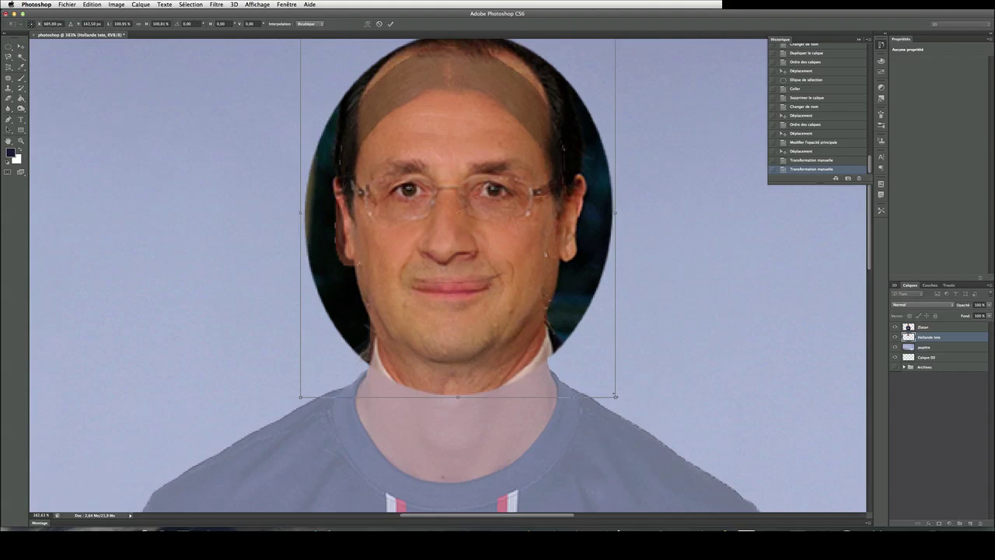
key(Return)
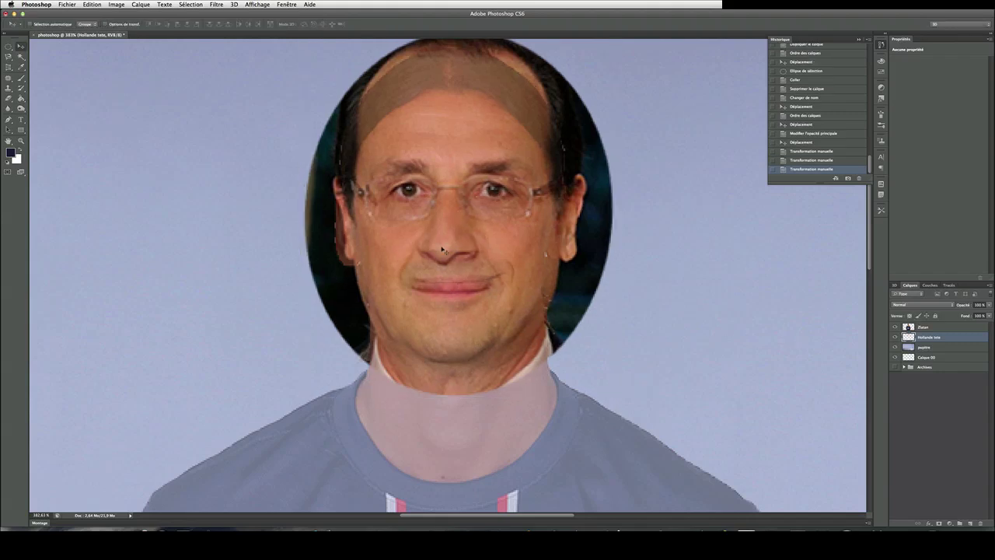
Switch the Hollande tete layer off and on repeatedly to compare the enlarged head with Zlatan's face.
click(895, 337)
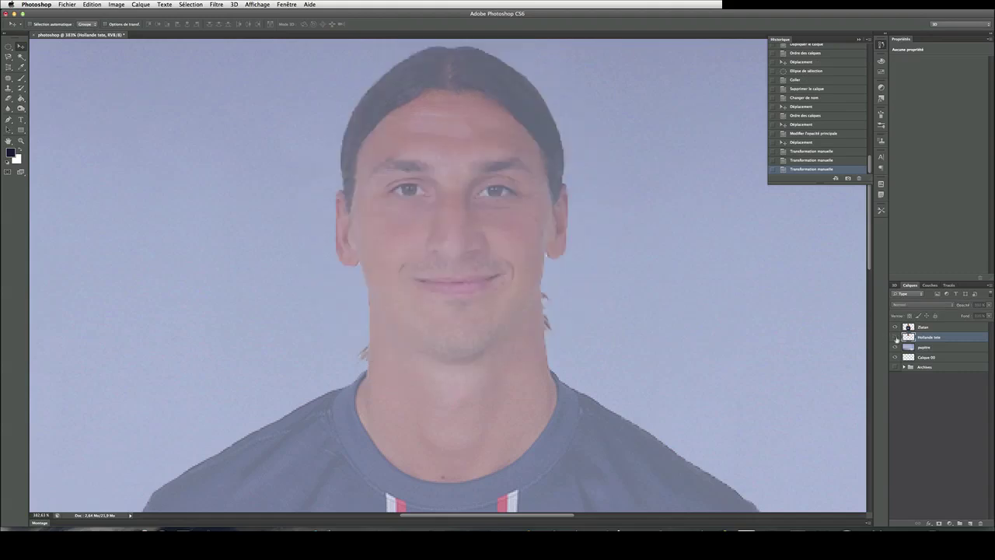
click(895, 337)
click(895, 337)
click(895, 337)
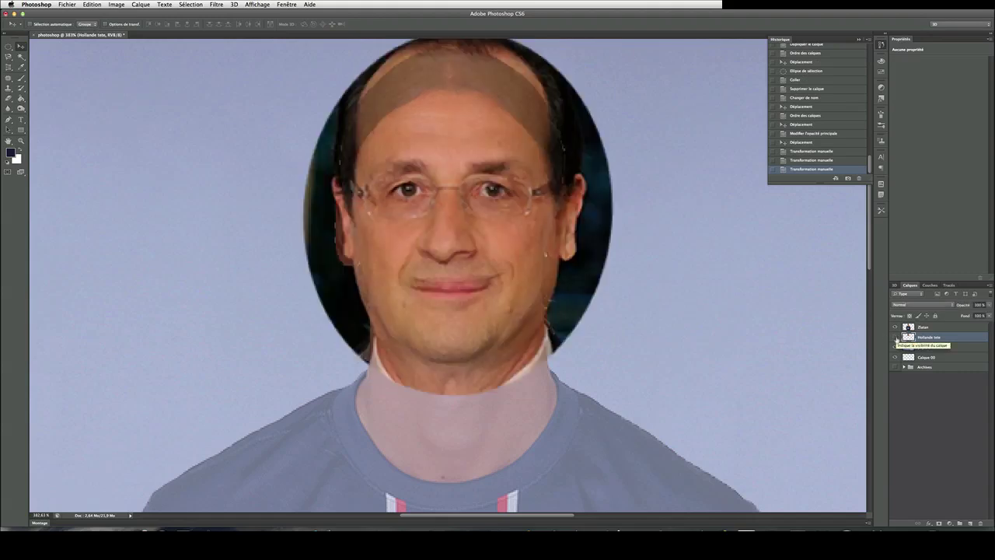
click(895, 336)
click(895, 337)
click(895, 337)
click(895, 336)
click(896, 338)
click(896, 338)
Stretch Hollande's head horizontally to about 100.5% with Free Transform, keeping its height at 100%.
key(ctrl+t)
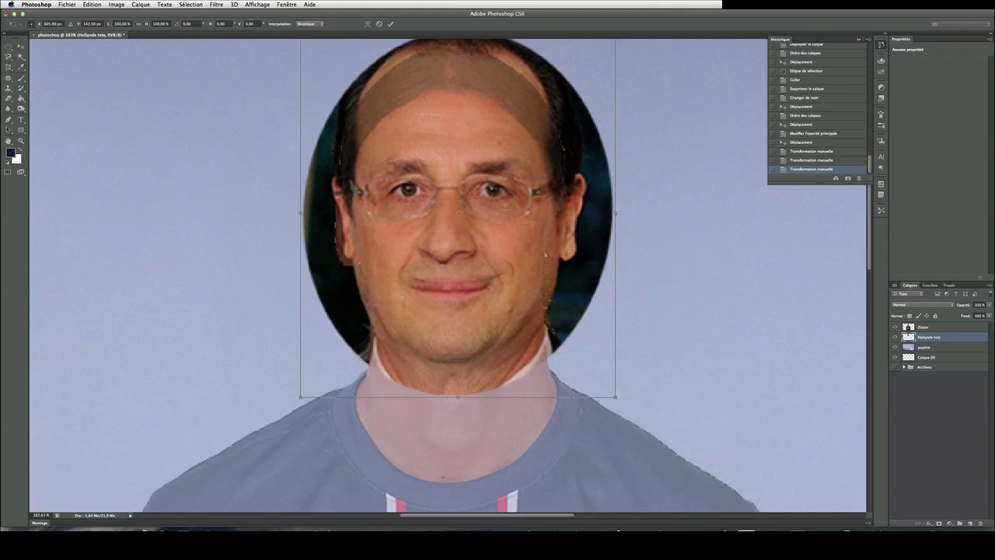
drag(615, 212, 617, 212)
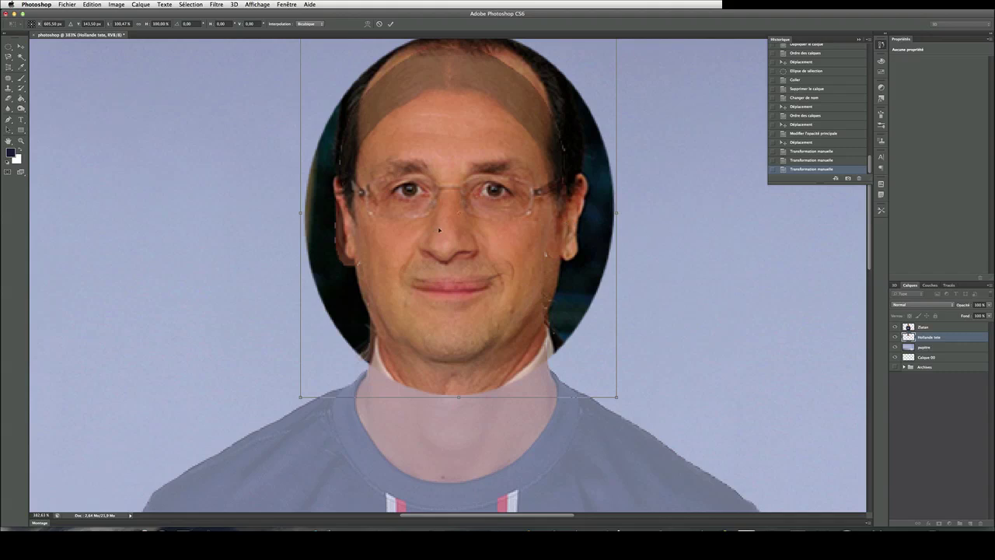
key(Return)
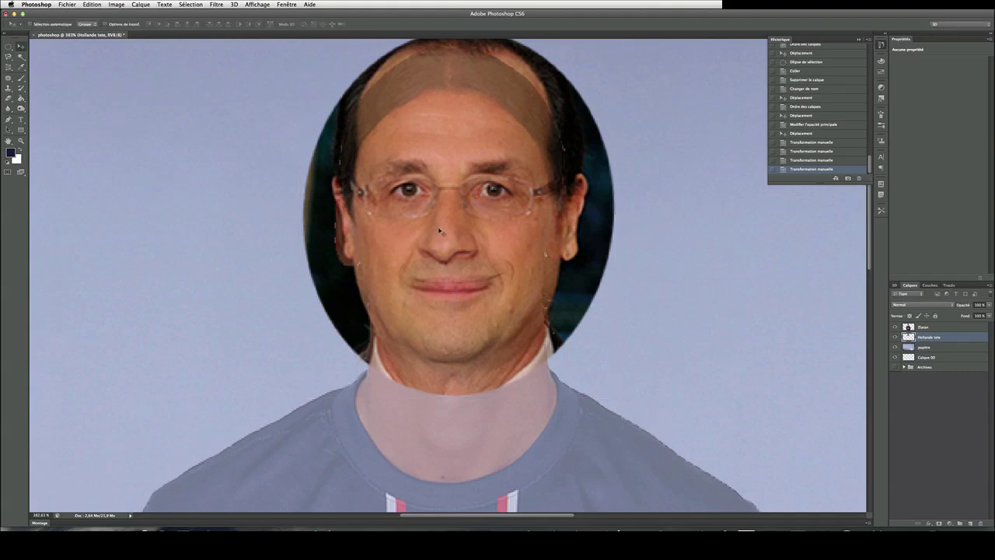
Restore the Zlatan layer's opacity to 100% and add a layer mask to it.
click(928, 325)
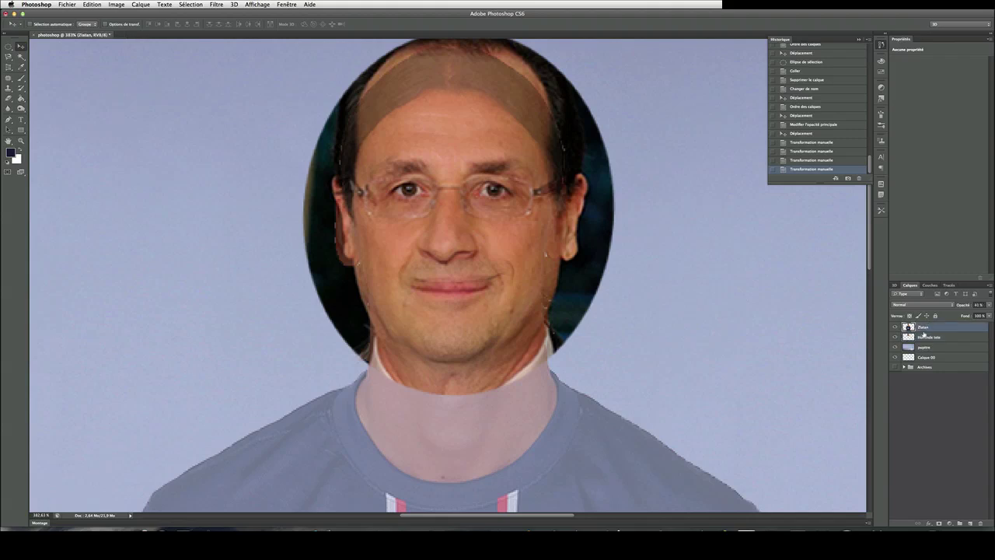
click(989, 306)
drag(968, 316, 991, 315)
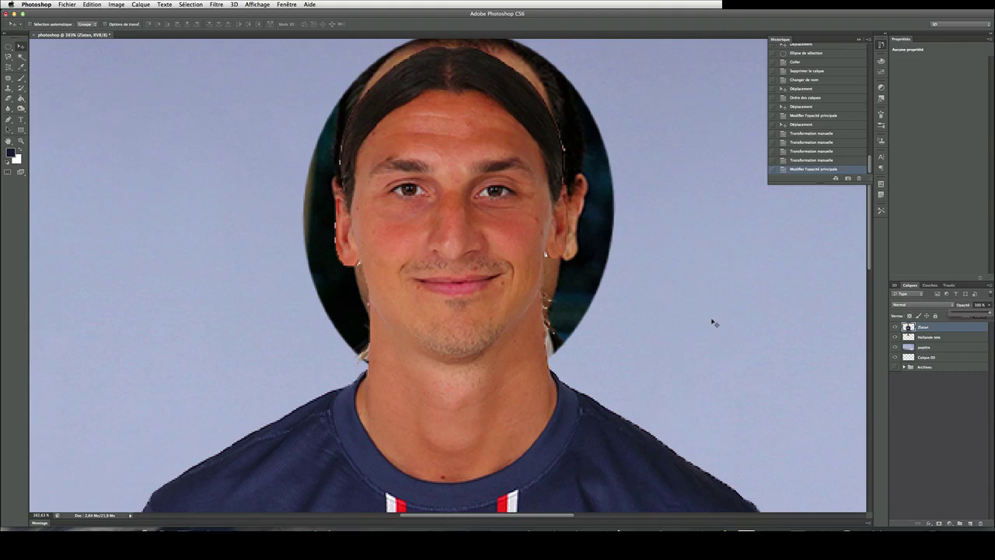
scroll(439, 280, down, 2)
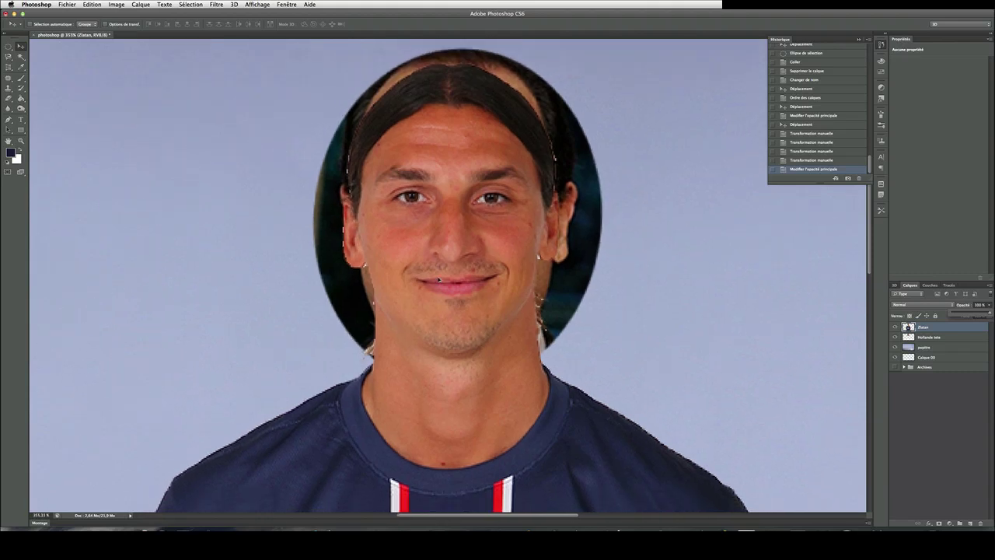
scroll(439, 280, down, 2)
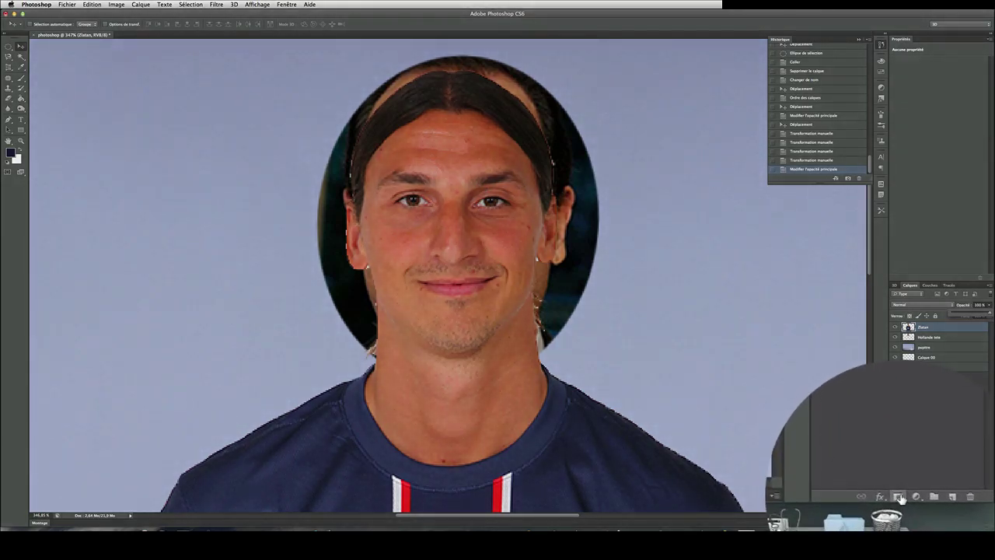
click(900, 499)
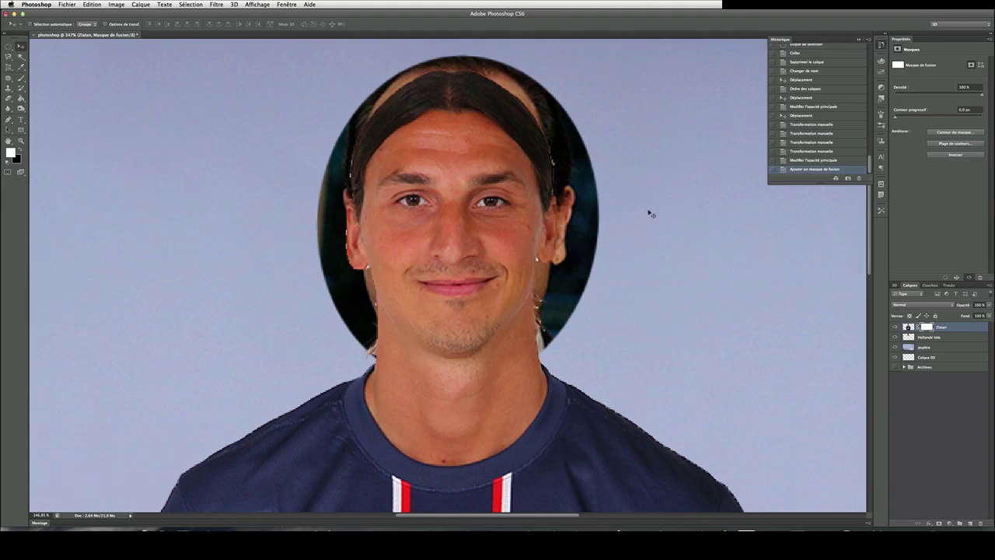
Paint black on the Zlatan layer's mask with an enlarged brush over both eyes to reveal Hollande's eyes and glasses.
click(27, 97)
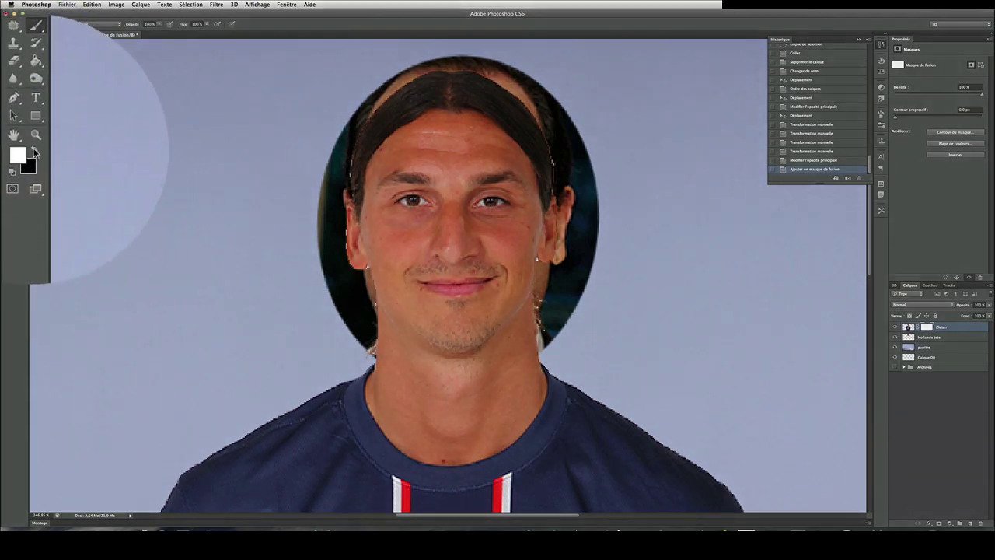
click(34, 152)
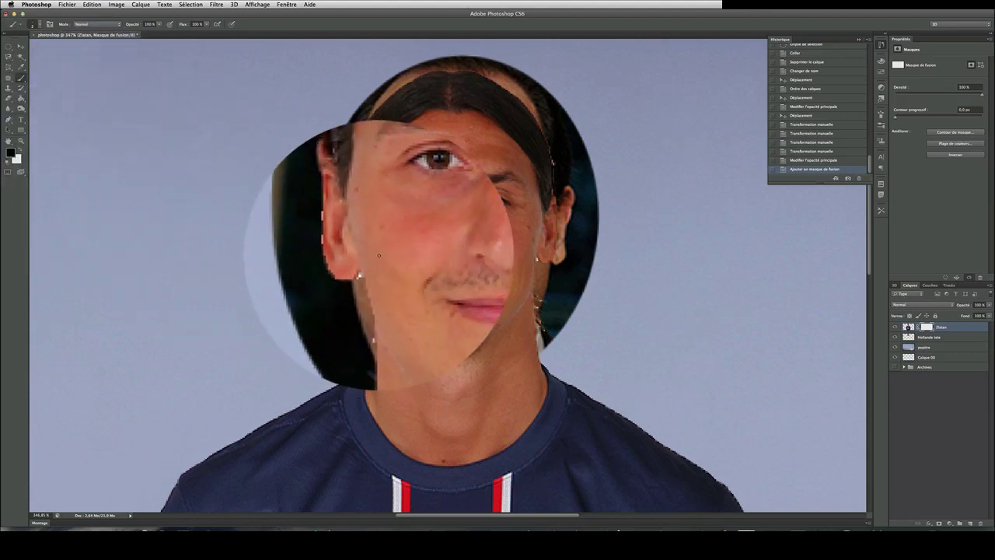
click(41, 24)
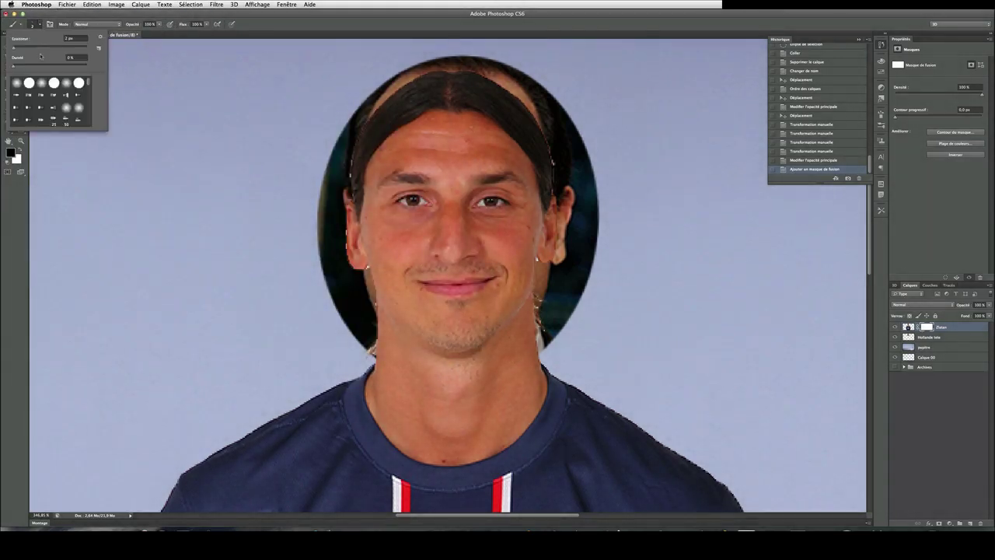
click(25, 48)
drag(25, 48, 19, 49)
click(411, 201)
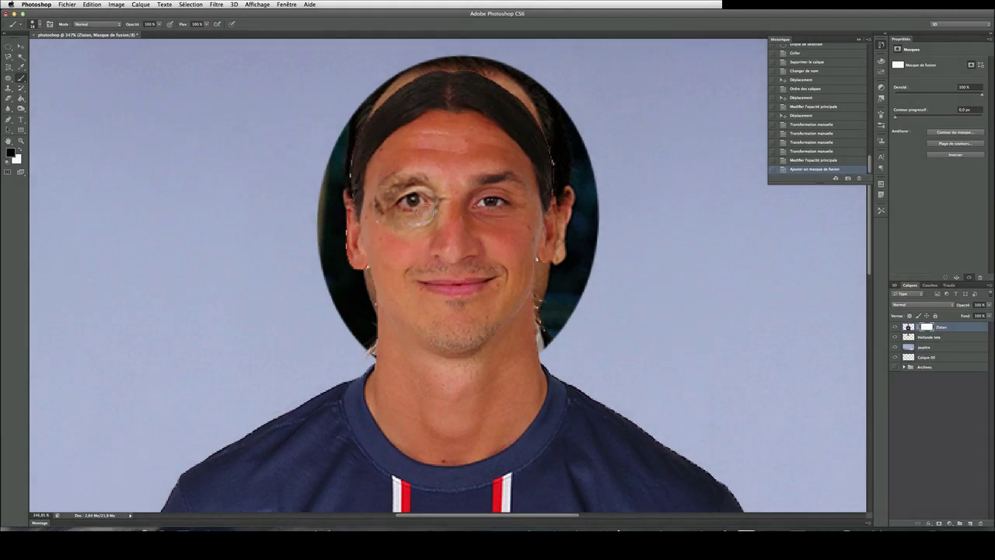
mouse_move(451, 217)
mouse_down()
mouse_move(456, 194)
mouse_move(496, 222)
mouse_move(506, 203)
mouse_move(482, 184)
mouse_move(519, 201)
mouse_move(498, 194)
mouse_move(516, 222)
mouse_move(512, 200)
mouse_up()
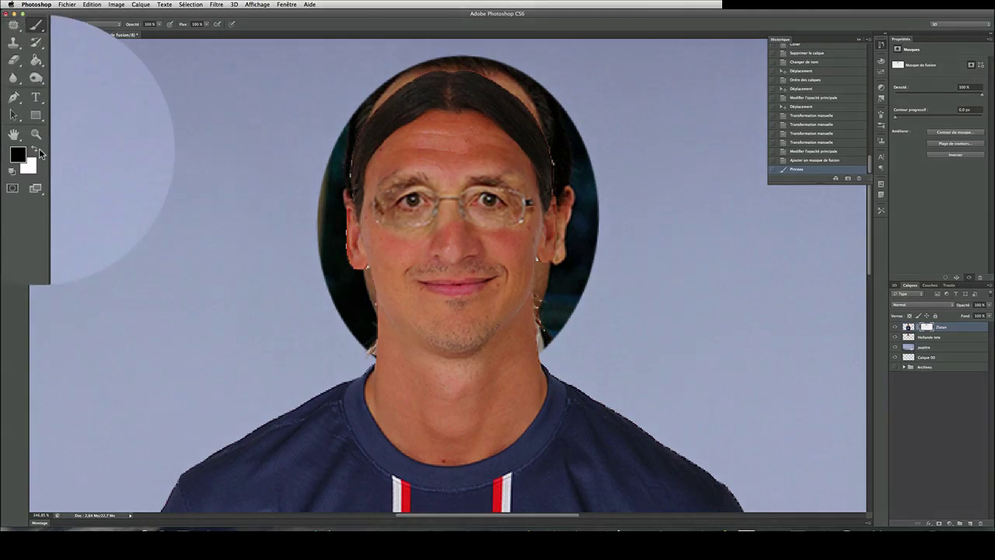
Paint white on the Zlatan layer's mask over the eye area to bring back Zlatan's own eyes.
click(35, 151)
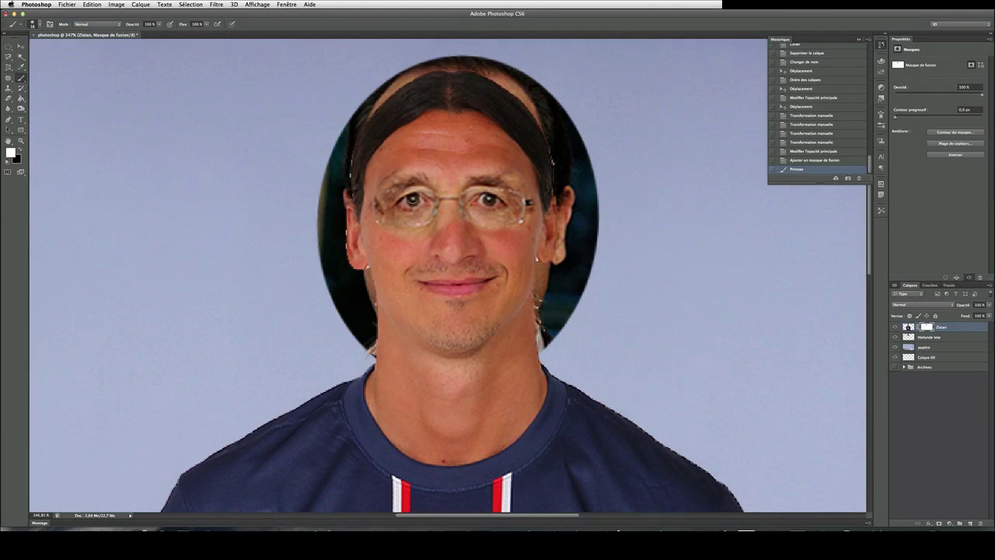
mouse_move(390, 181)
mouse_down()
mouse_move(379, 208)
mouse_move(375, 199)
mouse_move(408, 193)
mouse_move(411, 178)
mouse_move(478, 222)
mouse_move(505, 187)
mouse_move(518, 214)
mouse_move(509, 199)
mouse_move(436, 203)
mouse_up()
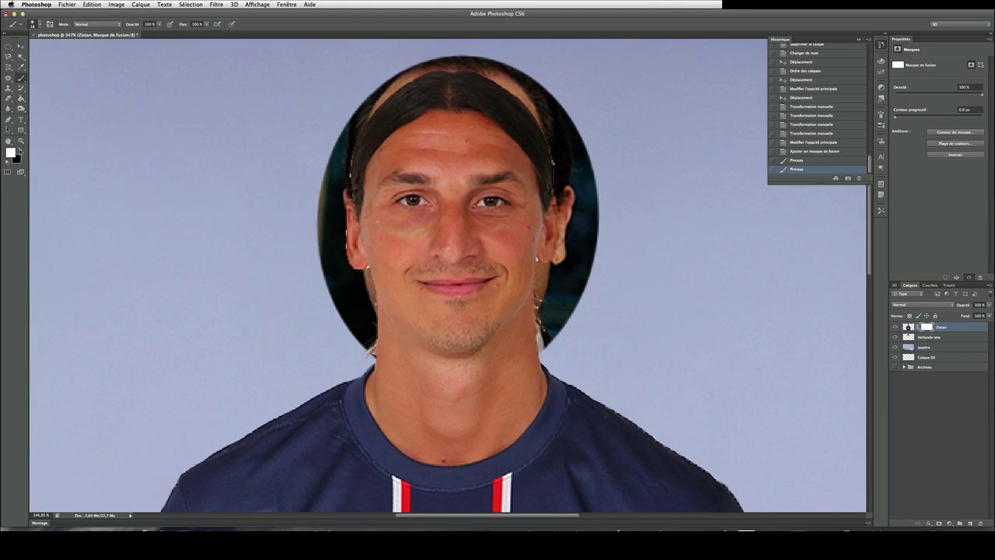
Paint black on the Zlatan layer's mask over the eyes, nose, cheeks, mouth and chin to reveal Hollande's face.
key(x)
mouse_move(404, 201)
mouse_down()
mouse_move(420, 207)
mouse_move(409, 181)
mouse_move(447, 203)
mouse_move(499, 193)
mouse_move(472, 200)
mouse_move(482, 191)
mouse_move(472, 111)
mouse_move(391, 184)
mouse_up()
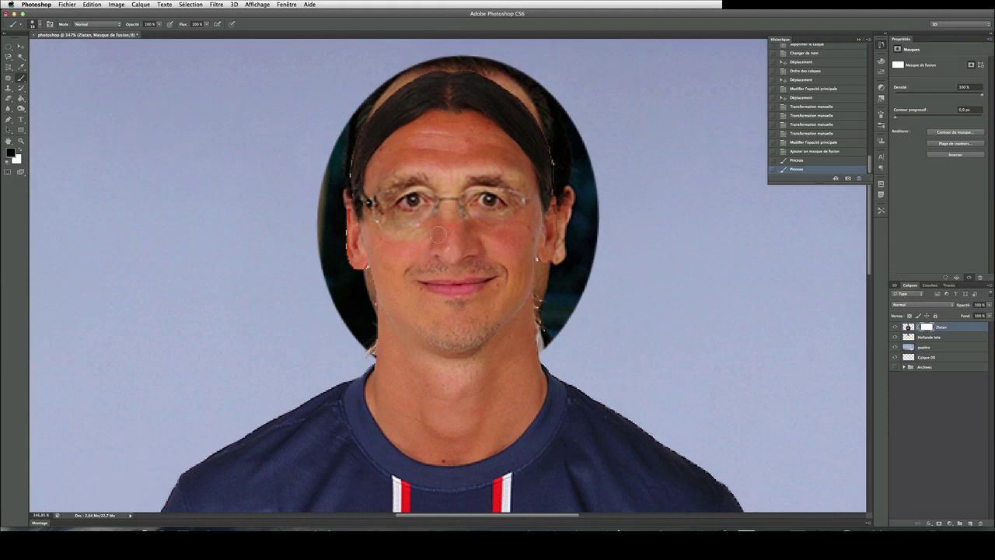
mouse_move(438, 234)
mouse_down()
mouse_move(469, 219)
mouse_move(532, 215)
mouse_up()
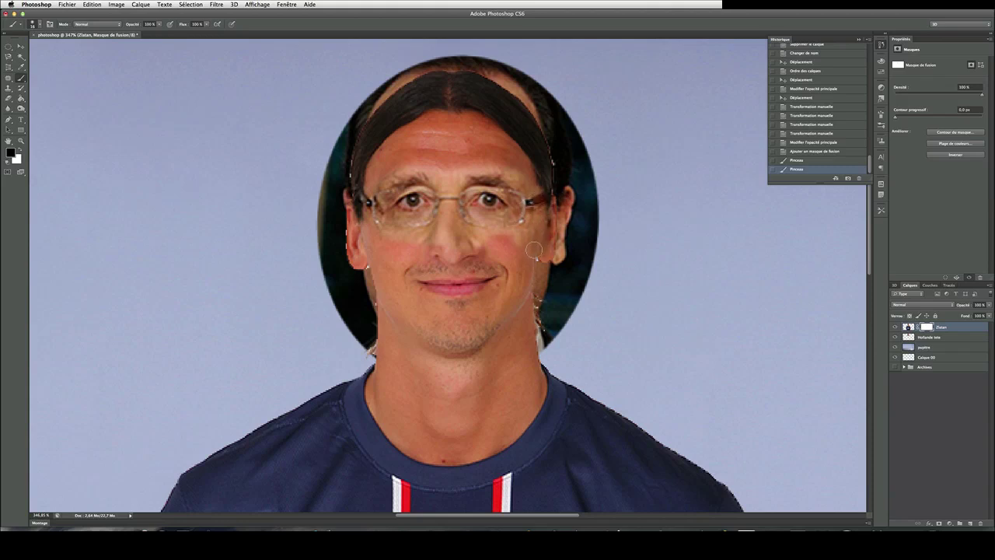
mouse_move(535, 250)
mouse_down()
mouse_move(518, 273)
mouse_move(448, 260)
mouse_move(417, 278)
mouse_move(492, 290)
mouse_up()
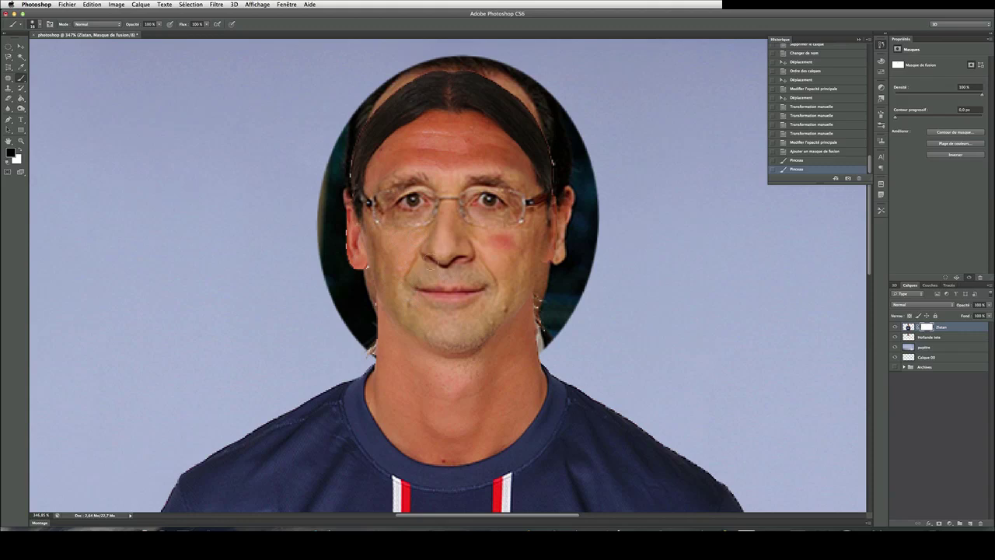
drag(496, 236, 502, 238)
click(470, 339)
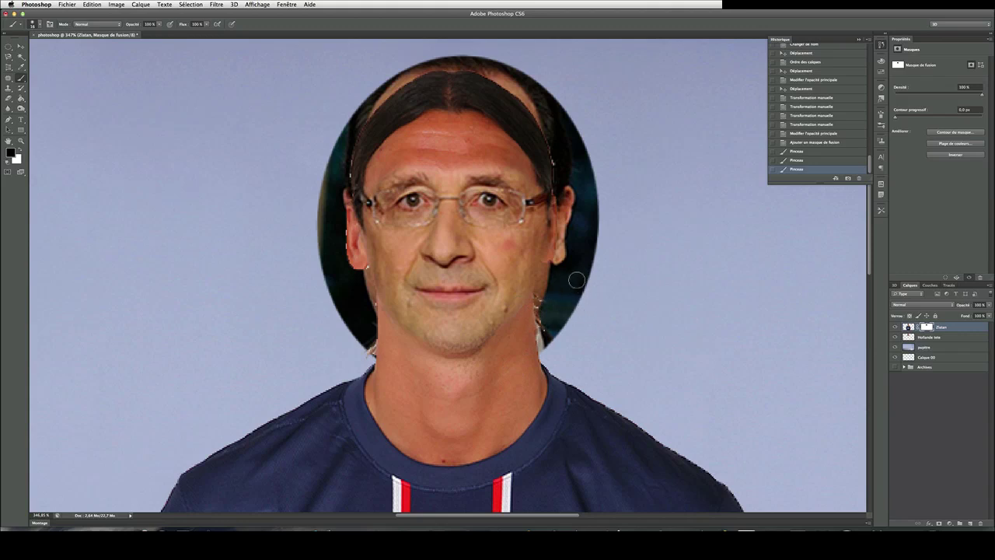
Toggle the Zlatan layer's visibility repeatedly to compare the masked composite with Hollande's full head.
click(895, 327)
click(895, 327)
click(895, 327)
click(895, 328)
click(895, 327)
click(895, 327)
Erase the leftover dark oval background and hair around the head on the Hollande tete layer.
click(920, 340)
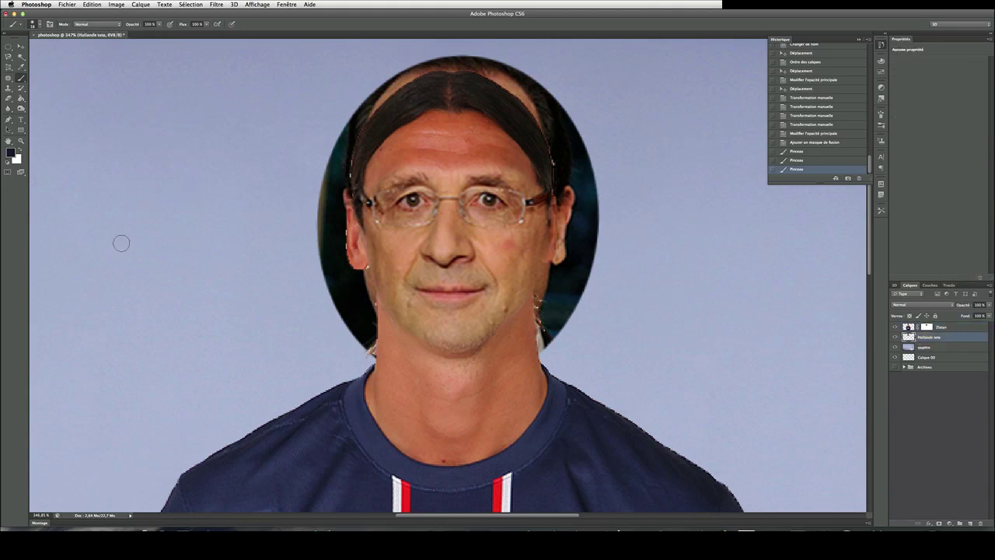
key(e)
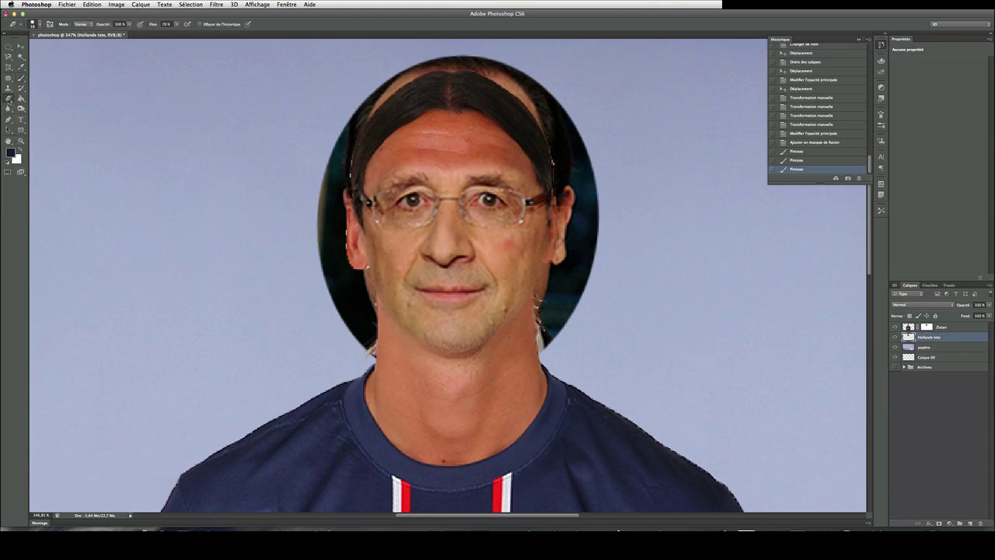
drag(564, 342, 563, 304)
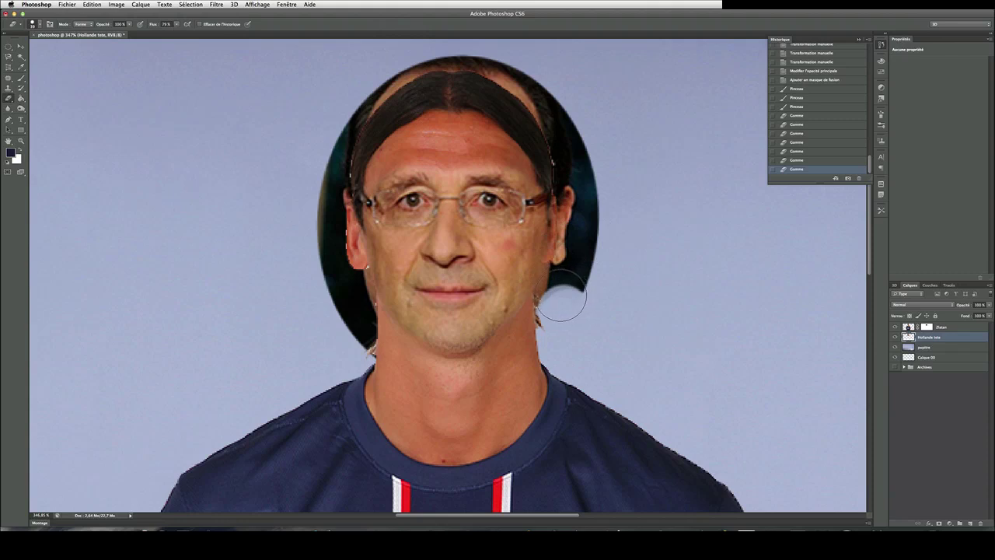
mouse_move(562, 301)
mouse_down()
mouse_move(582, 236)
mouse_move(563, 283)
mouse_move(569, 260)
mouse_move(574, 266)
mouse_move(581, 135)
mouse_up()
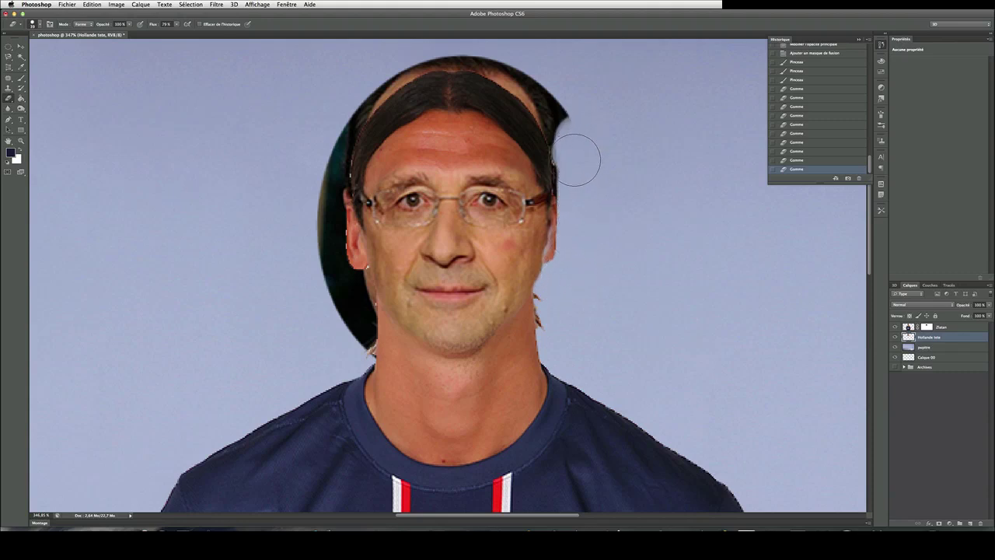
mouse_move(582, 93)
mouse_down()
mouse_move(559, 113)
mouse_move(575, 147)
mouse_up()
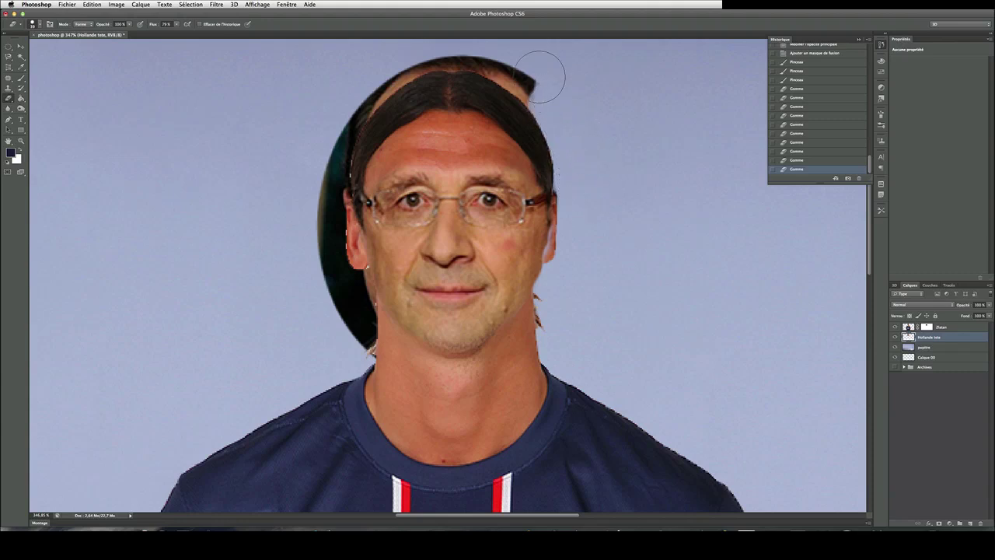
mouse_move(549, 73)
mouse_down()
mouse_move(504, 61)
mouse_move(541, 95)
mouse_move(493, 70)
mouse_move(425, 66)
mouse_move(466, 58)
mouse_move(396, 66)
mouse_move(340, 129)
mouse_move(346, 118)
mouse_move(324, 156)
mouse_move(317, 210)
mouse_move(345, 292)
mouse_move(346, 276)
mouse_move(337, 300)
mouse_move(351, 346)
mouse_move(352, 315)
mouse_up()
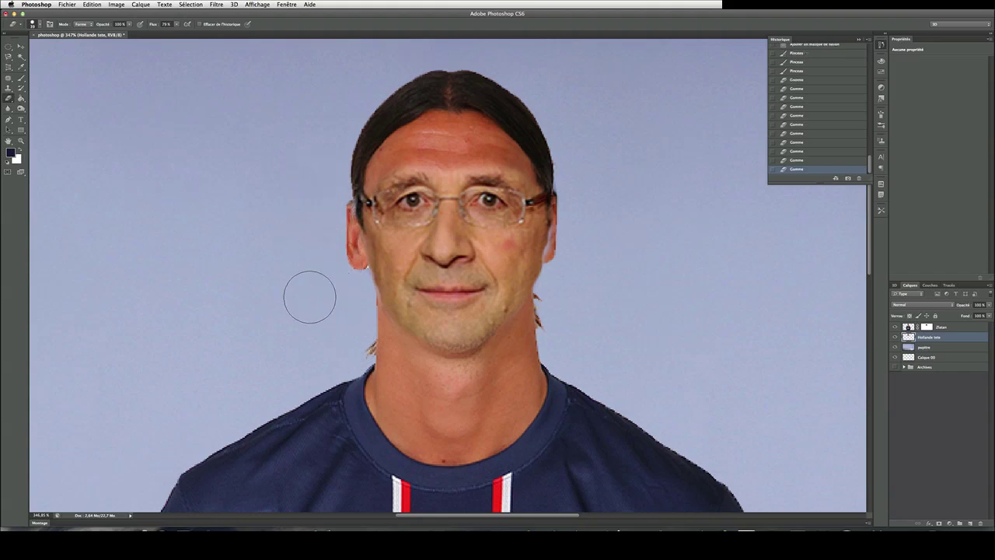
drag(306, 293, 374, 347)
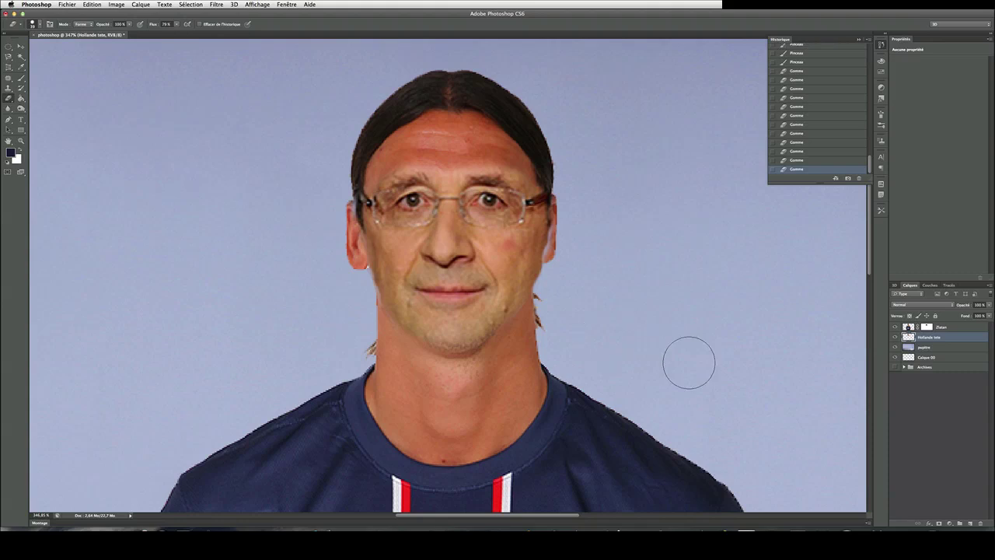
click(606, 336)
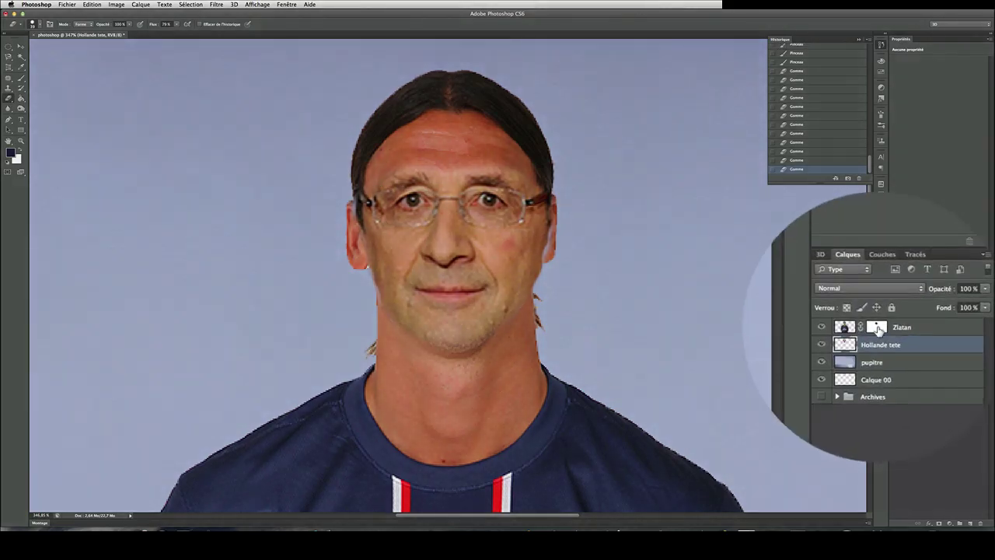
Paint white with the Brush on the Zlatan layer's mask along both ears to restore their missing edges.
click(926, 327)
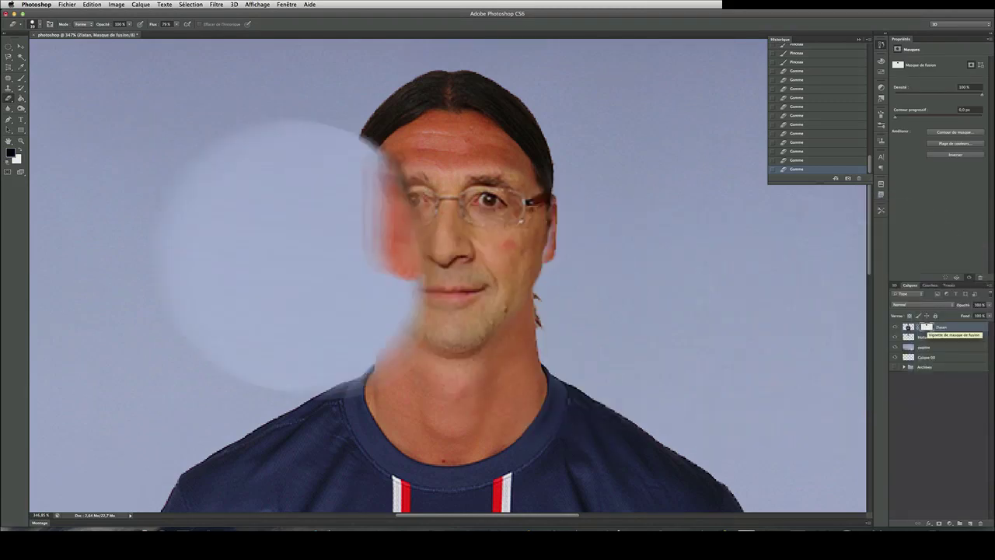
key(x)
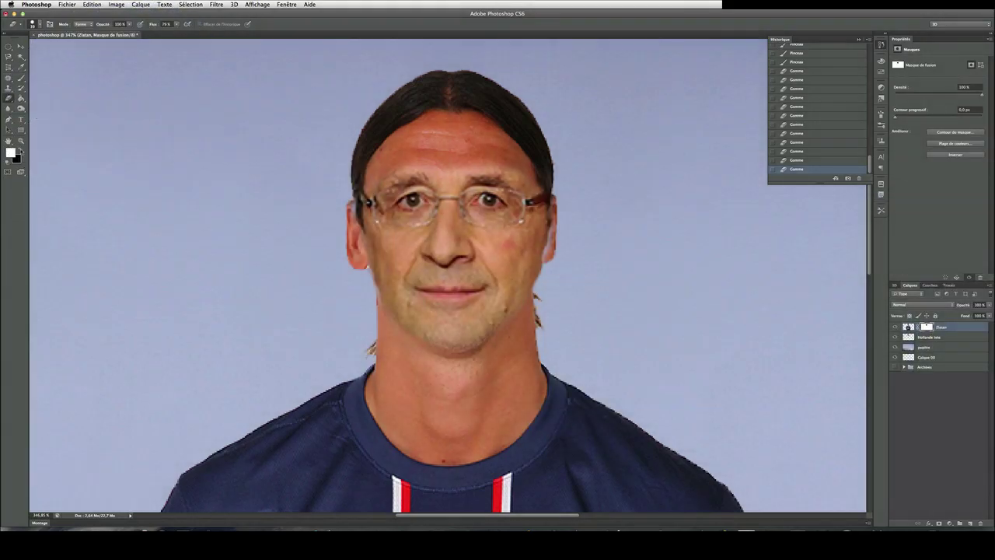
click(21, 77)
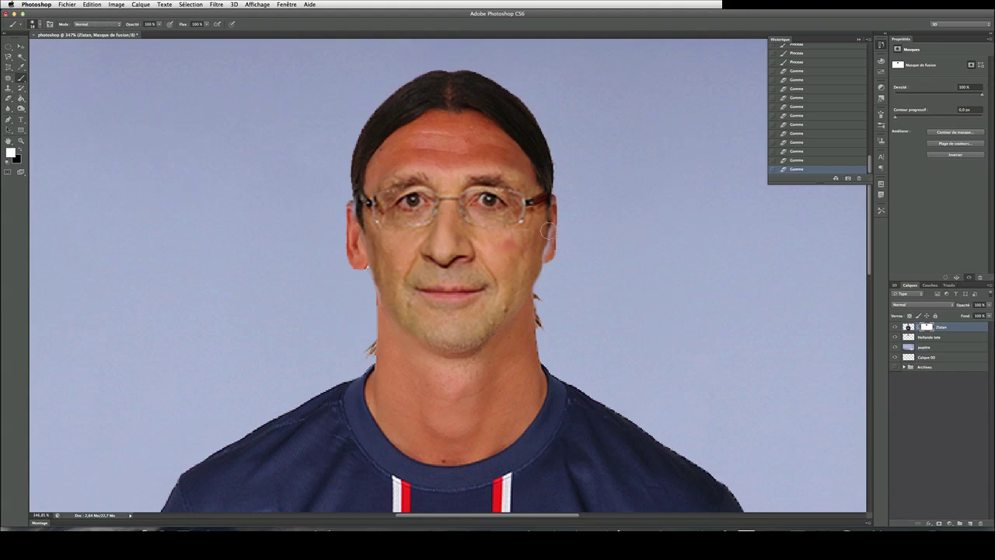
drag(548, 230, 549, 250)
mouse_move(362, 204)
mouse_down()
mouse_move(356, 210)
mouse_move(361, 193)
mouse_move(360, 211)
mouse_up()
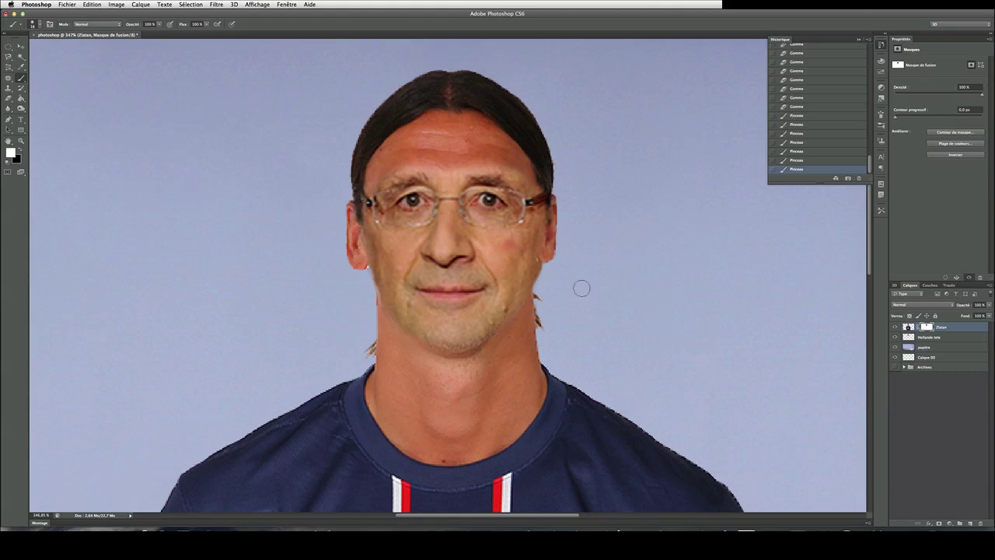
Examine the whole montage at several magnifications to check how the blended head fits the body and background.
scroll(429, 303, down, 5)
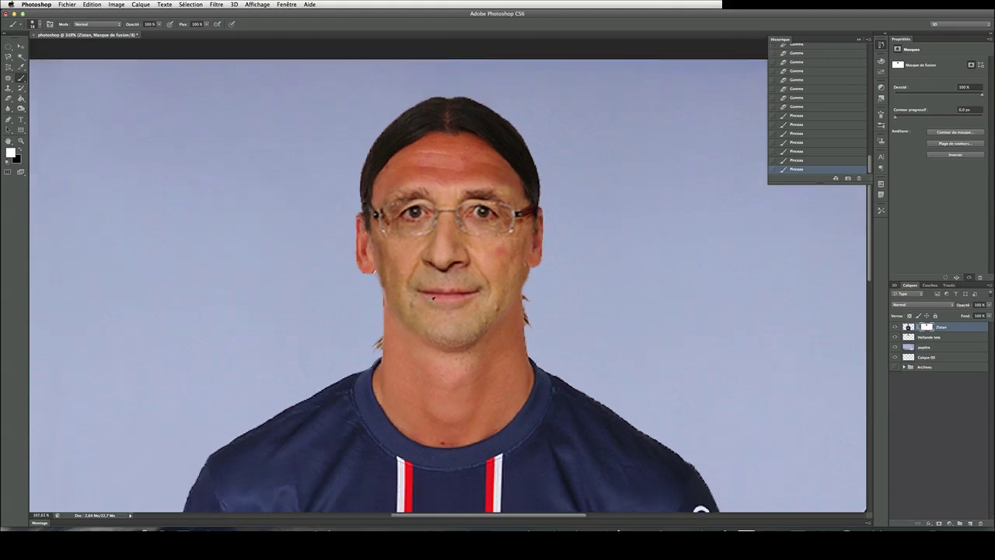
scroll(326, 241, down, 4)
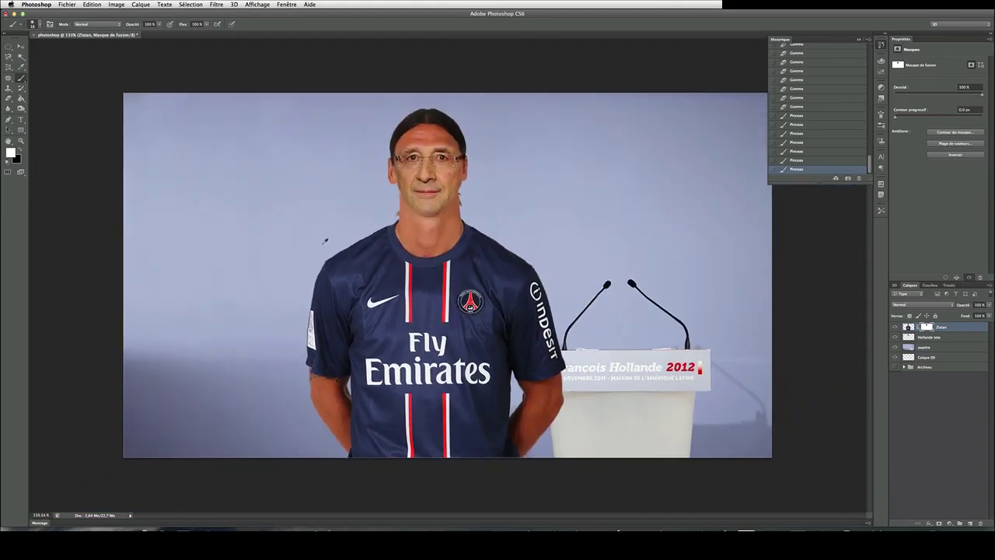
scroll(326, 242, down, 1)
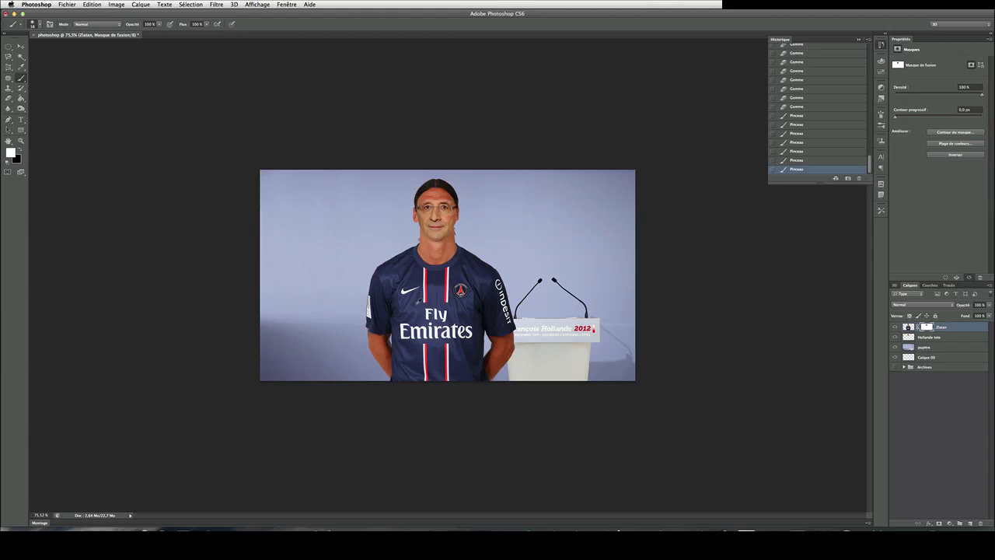
scroll(448, 275, up, 3)
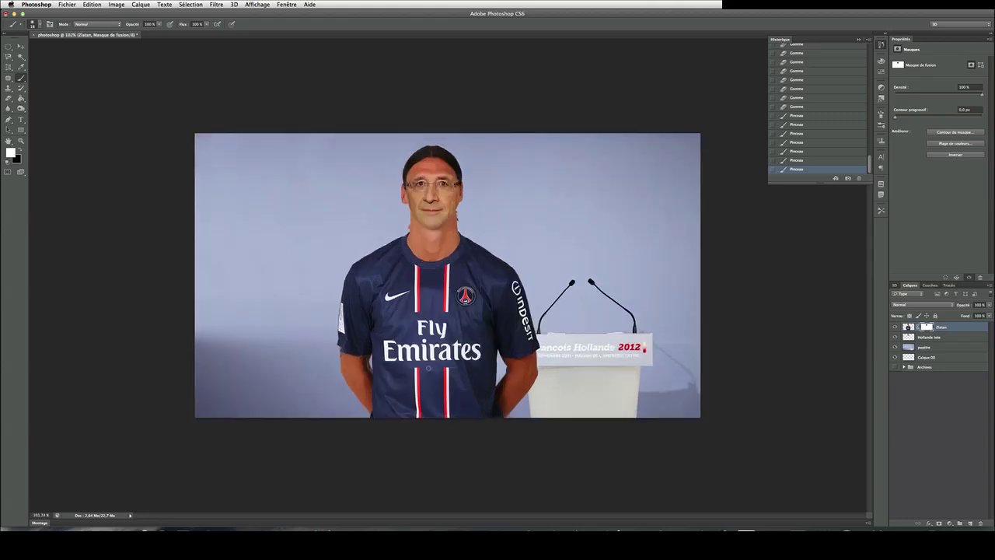
scroll(411, 377, up, 3)
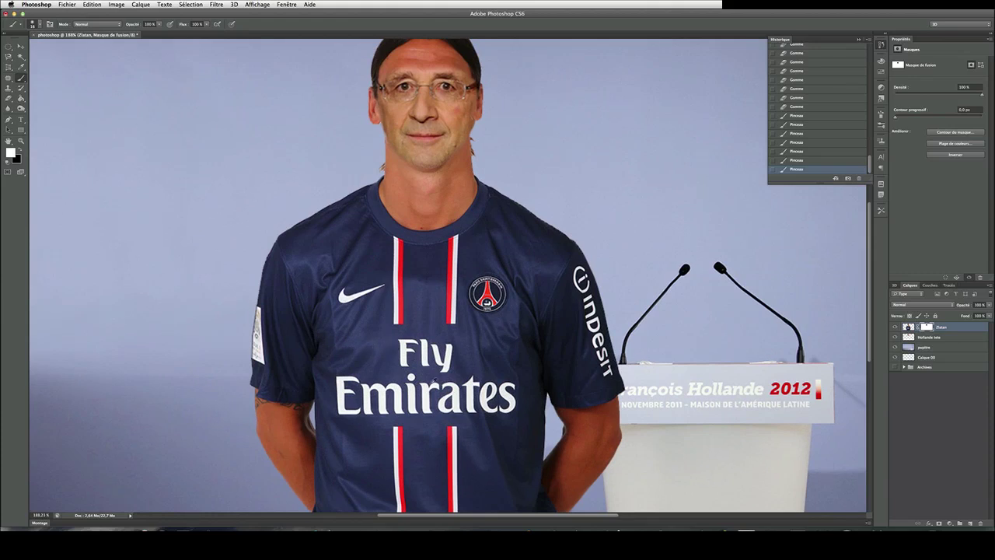
scroll(433, 381, up, 3)
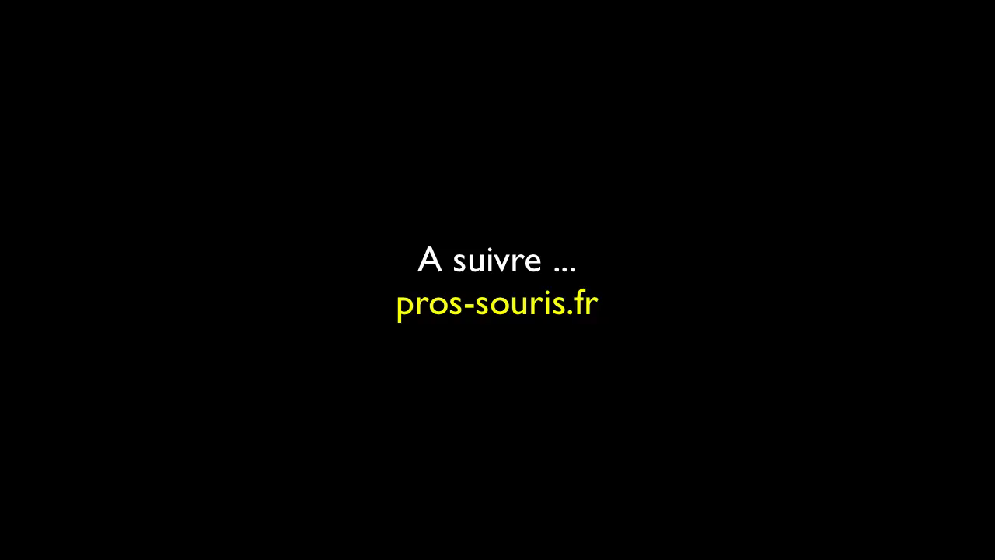